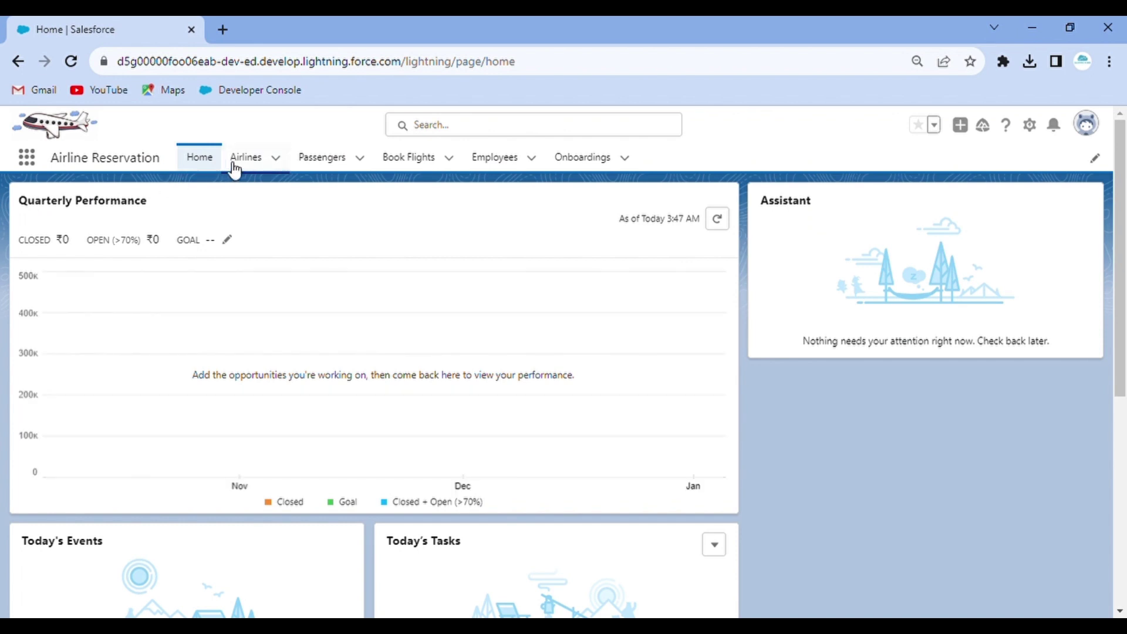
# - Go through the Airlines list to the All Passengers list and bring up the Setup gear menu
pyautogui.click(243, 163)
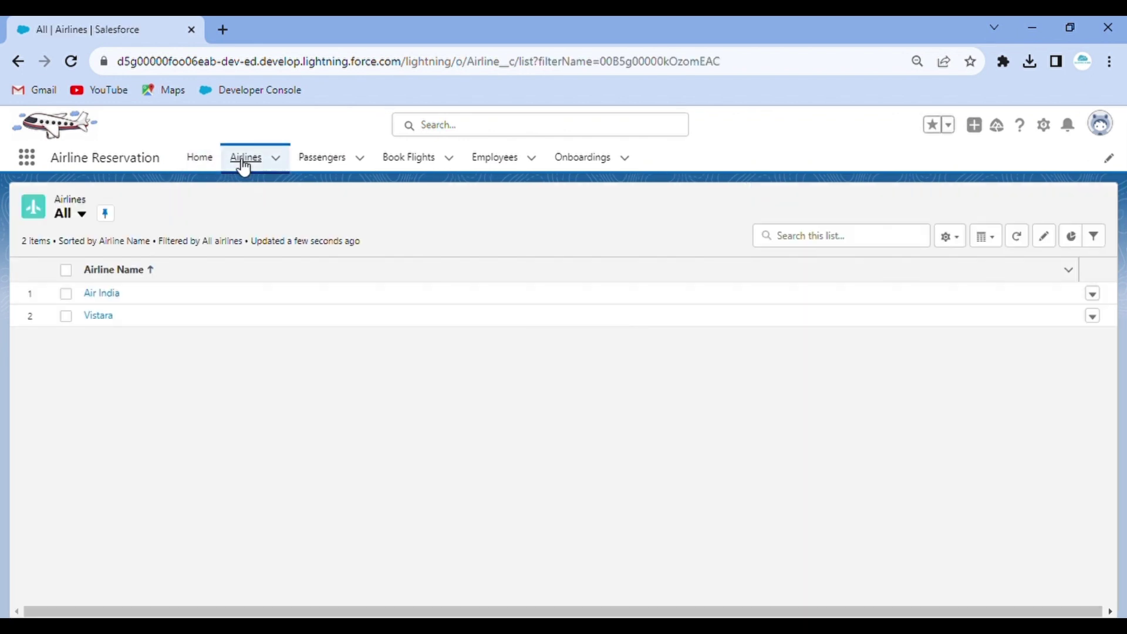
pyautogui.click(322, 156)
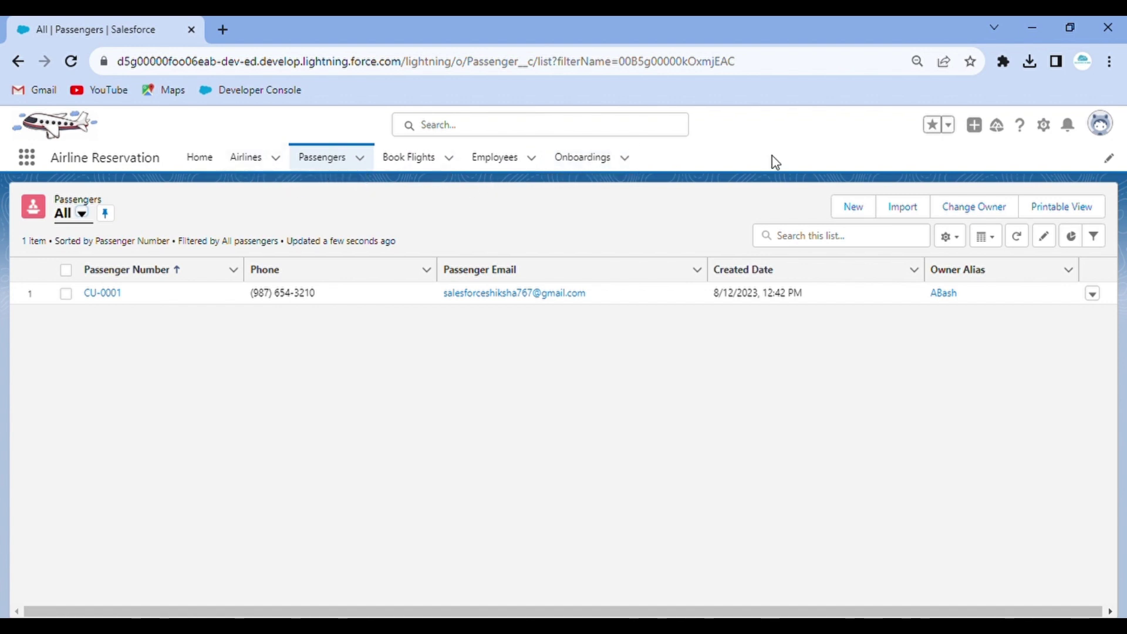
pyautogui.click(1044, 125)
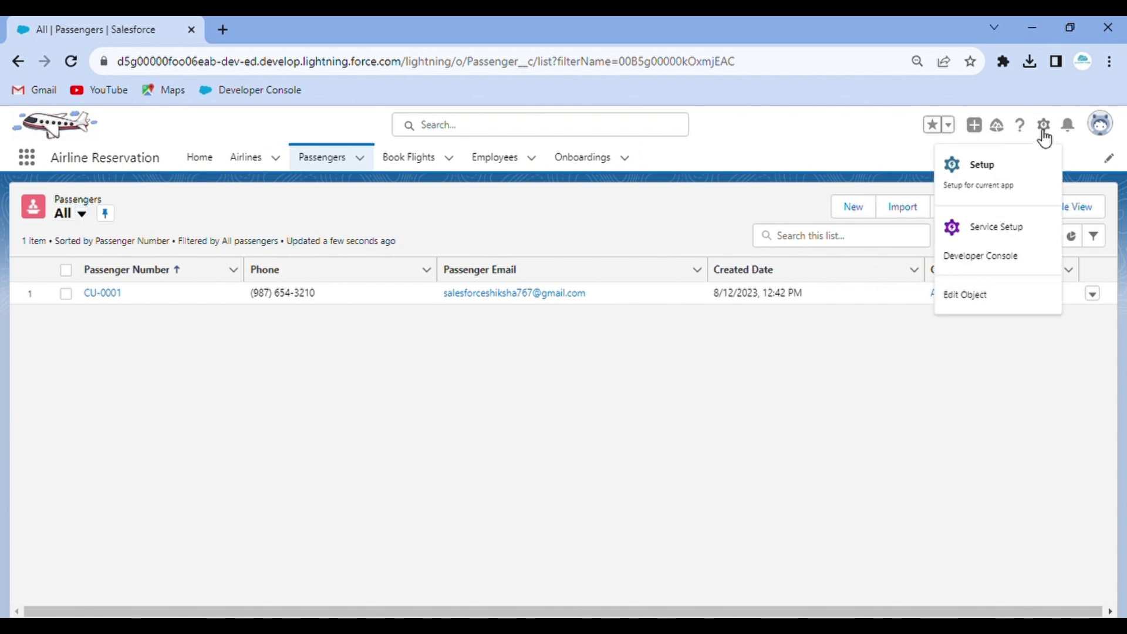
# - Open Setup and the Passenger object's definition in new browser tabs, returning to Passengers
pyautogui.click(984, 170)
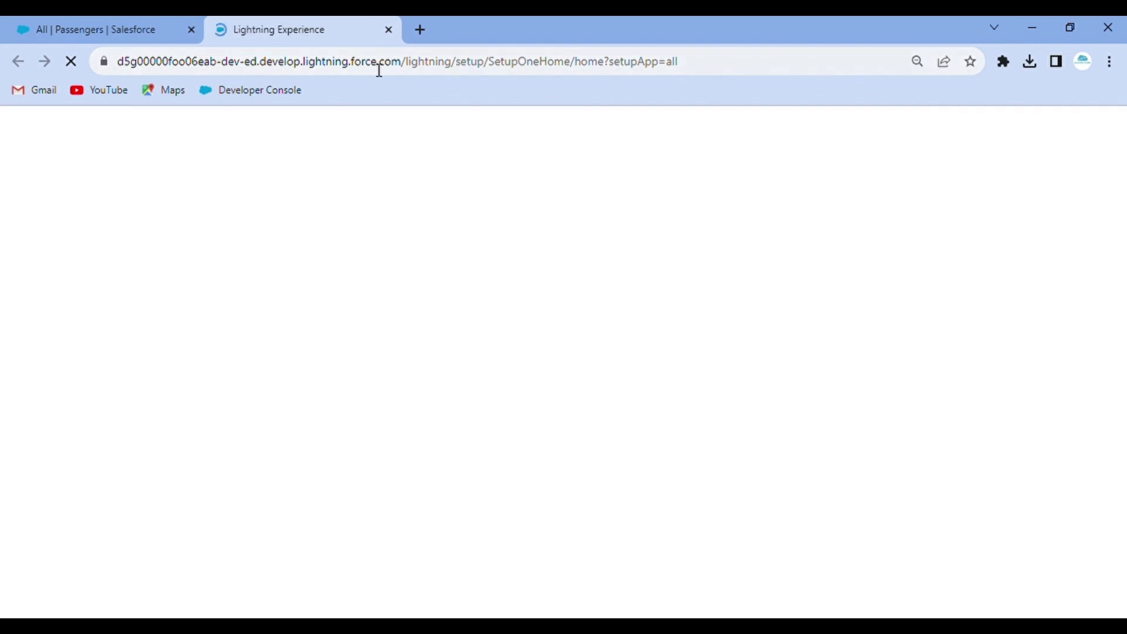
pyautogui.click(119, 25)
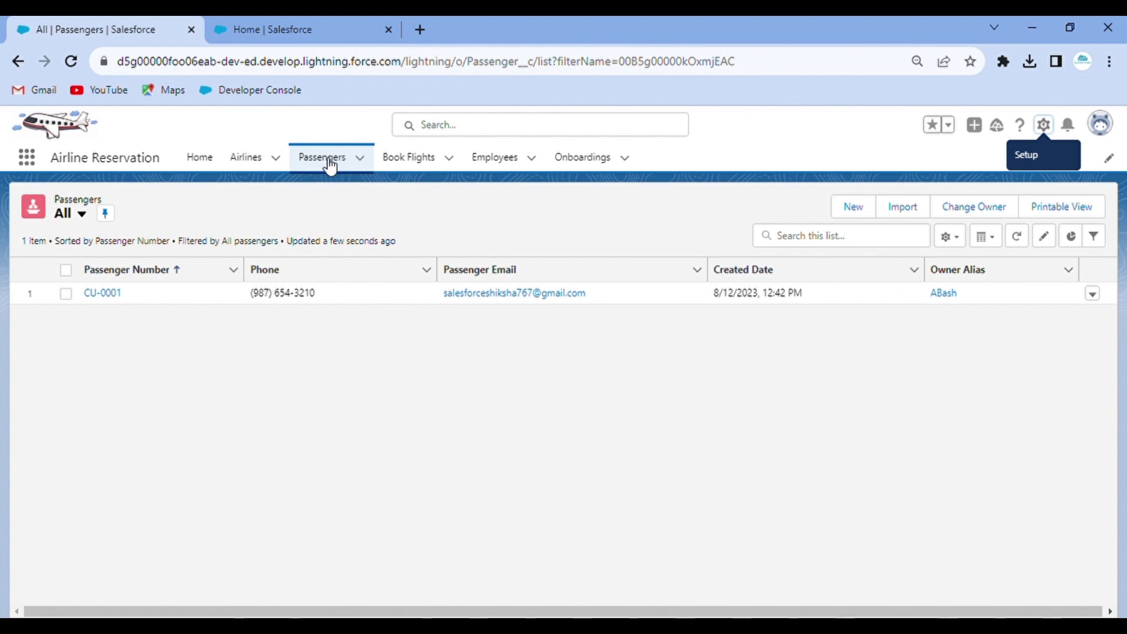
pyautogui.click(1045, 127)
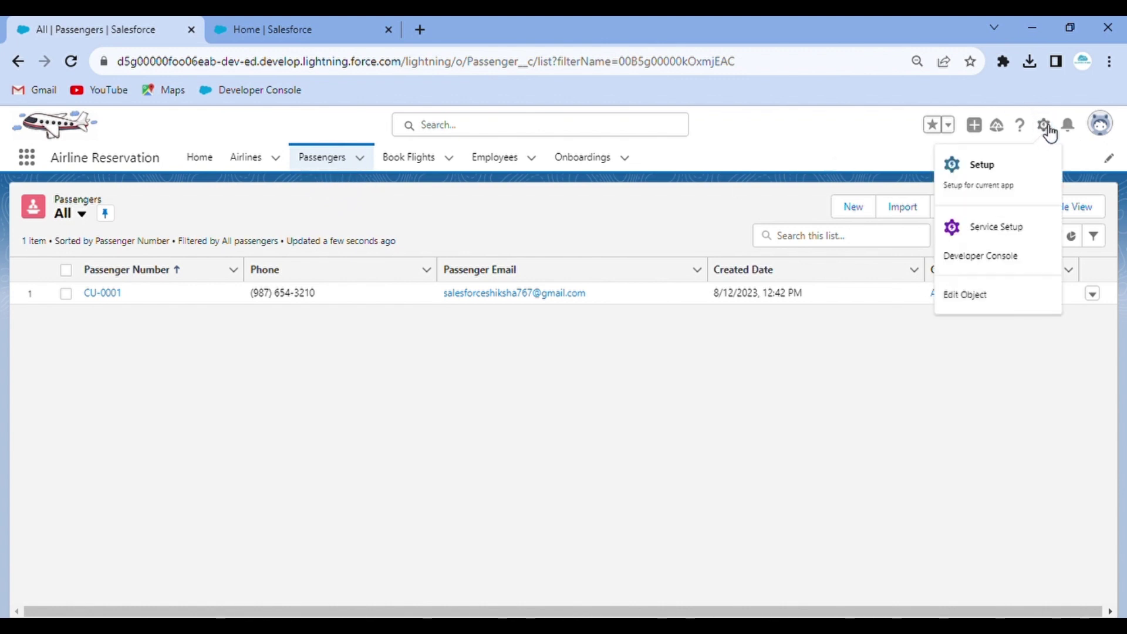
pyautogui.click(991, 296)
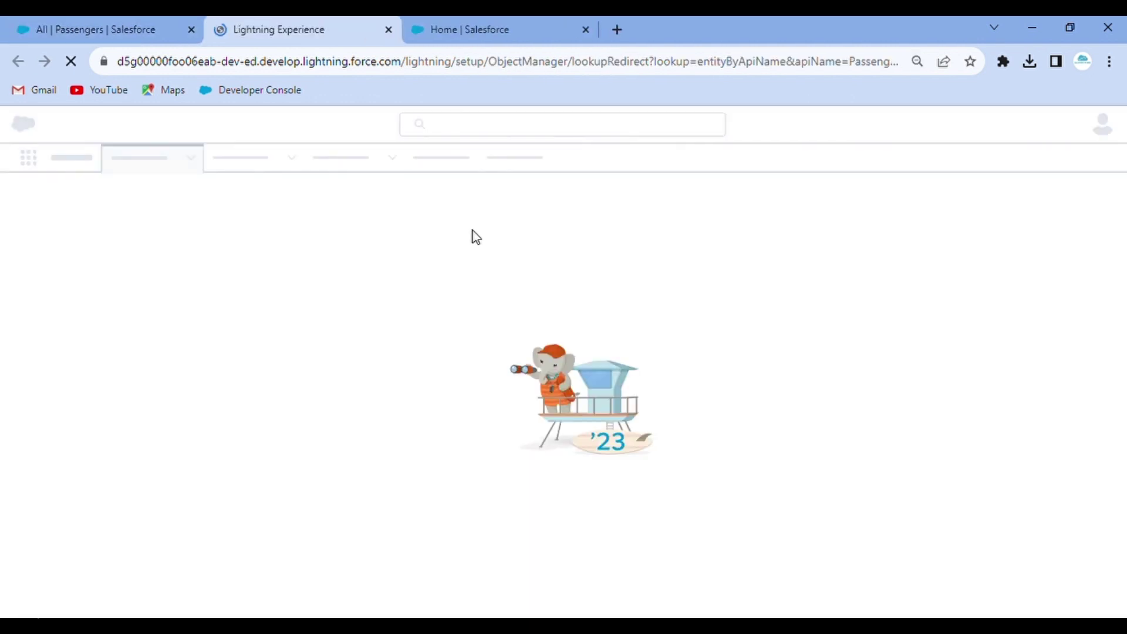
pyautogui.click(106, 23)
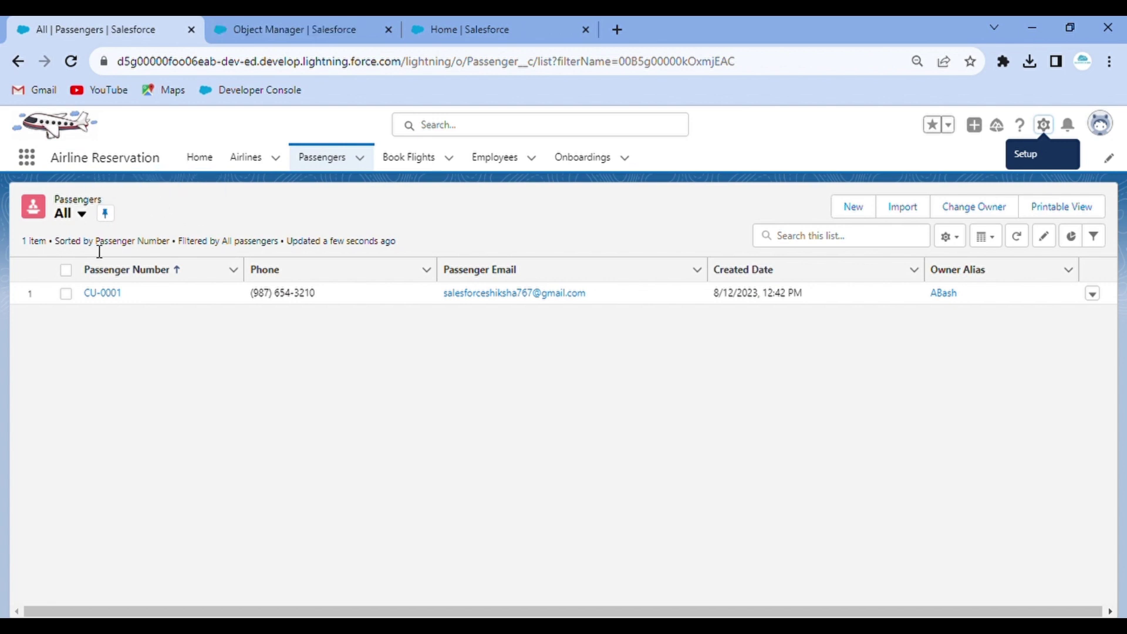
# - Review the Passenger object's details, then go to the Employees list
pyautogui.click(270, 17)
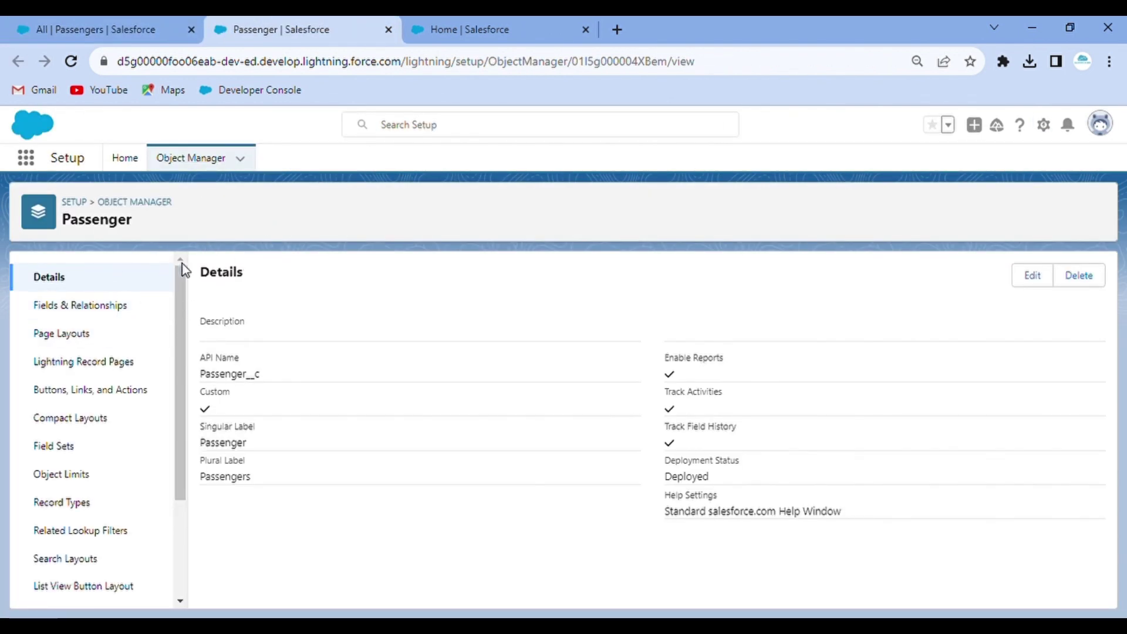
pyautogui.click(62, 23)
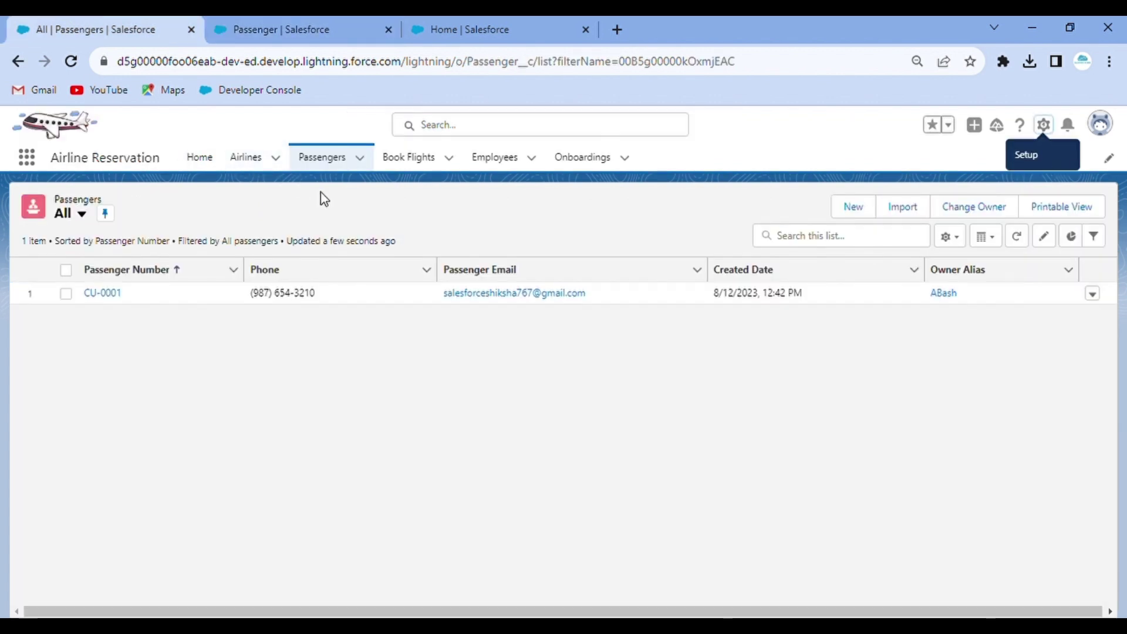
pyautogui.click(503, 156)
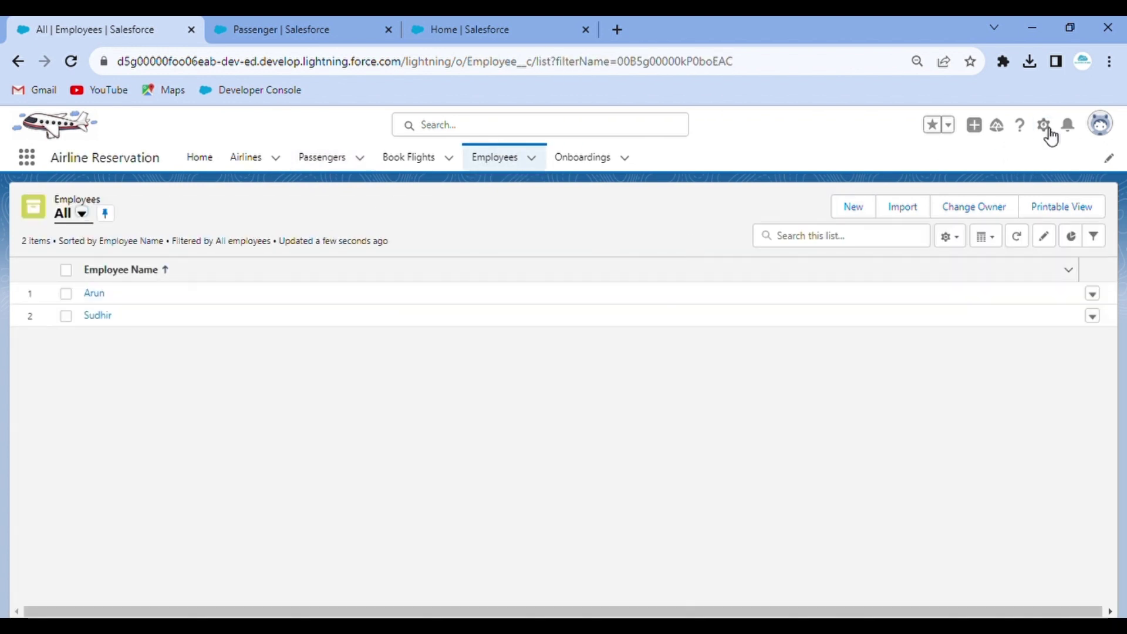
# - Open the Employee object's Fields & Relationships via Edit Object, then return to the All Employees tab
pyautogui.click(1044, 126)
pyautogui.click(992, 302)
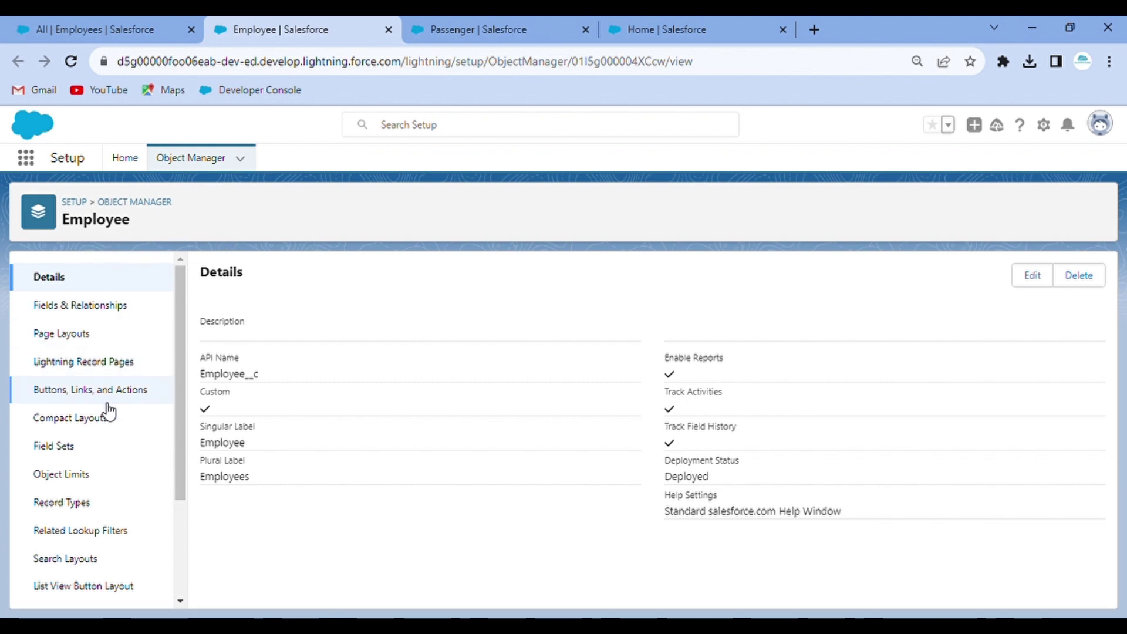
pyautogui.scroll(-3, 97, 428)
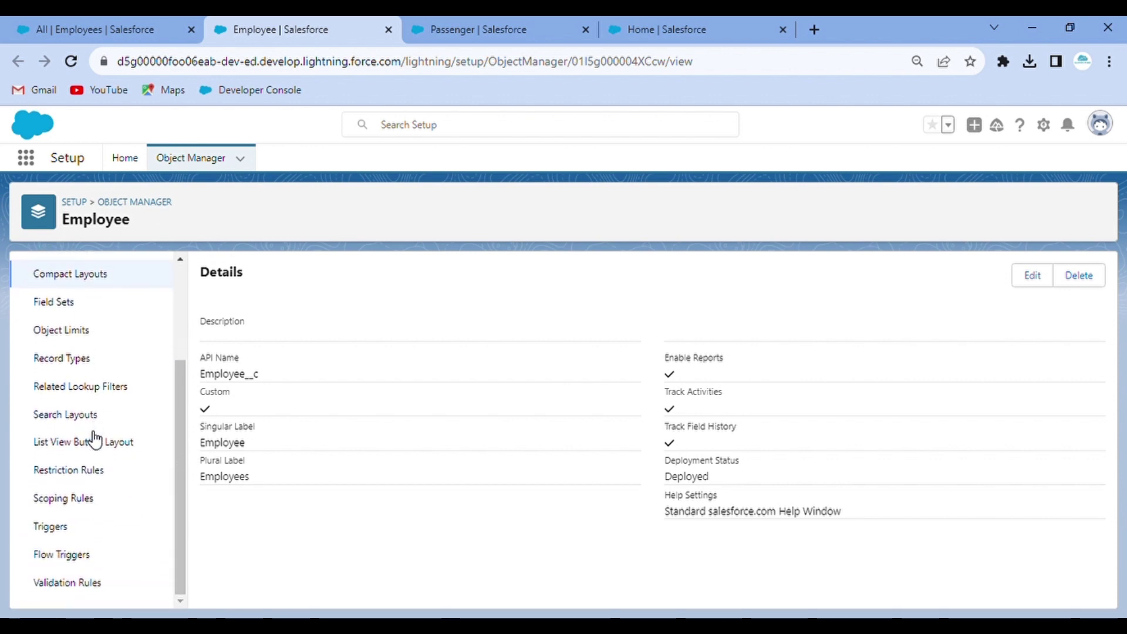
pyautogui.scroll(3, 95, 439)
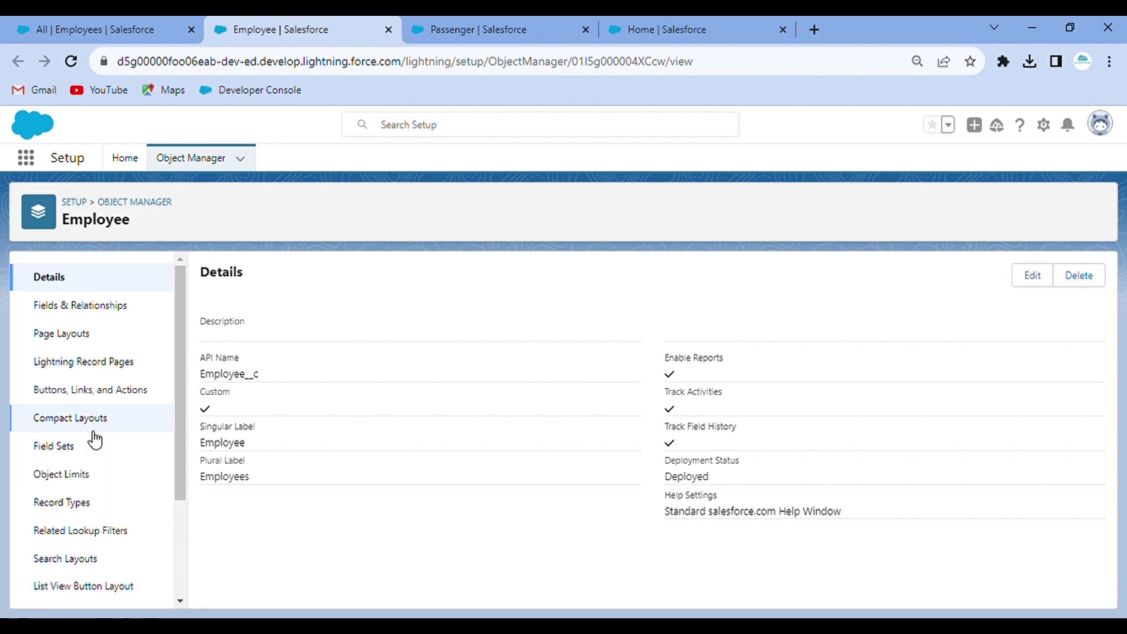
pyautogui.click(112, 309)
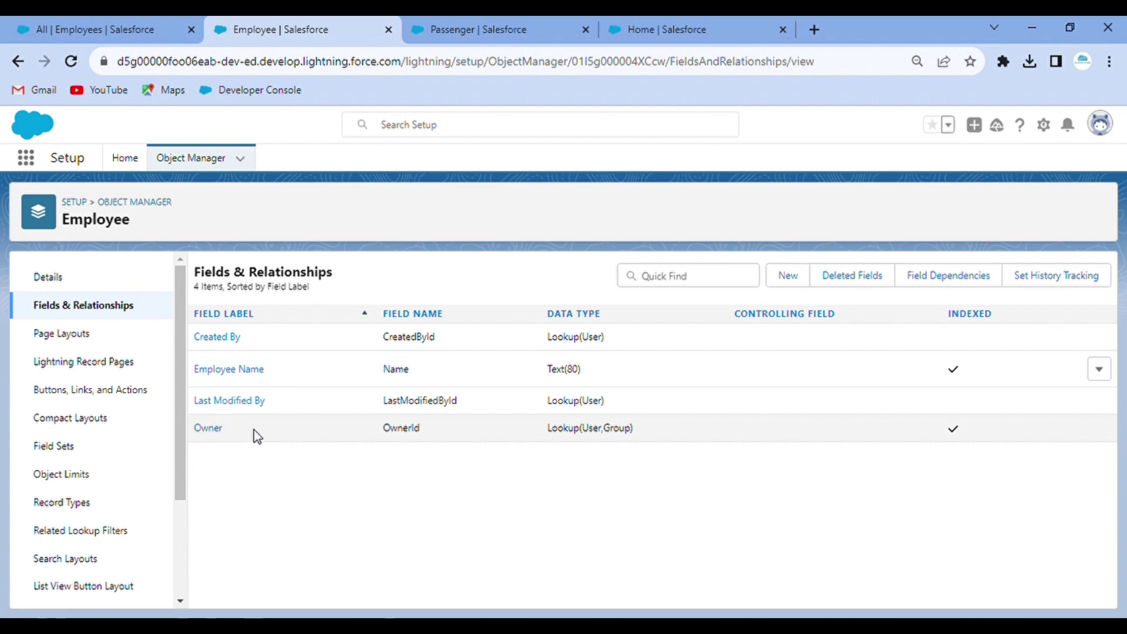
pyautogui.click(99, 16)
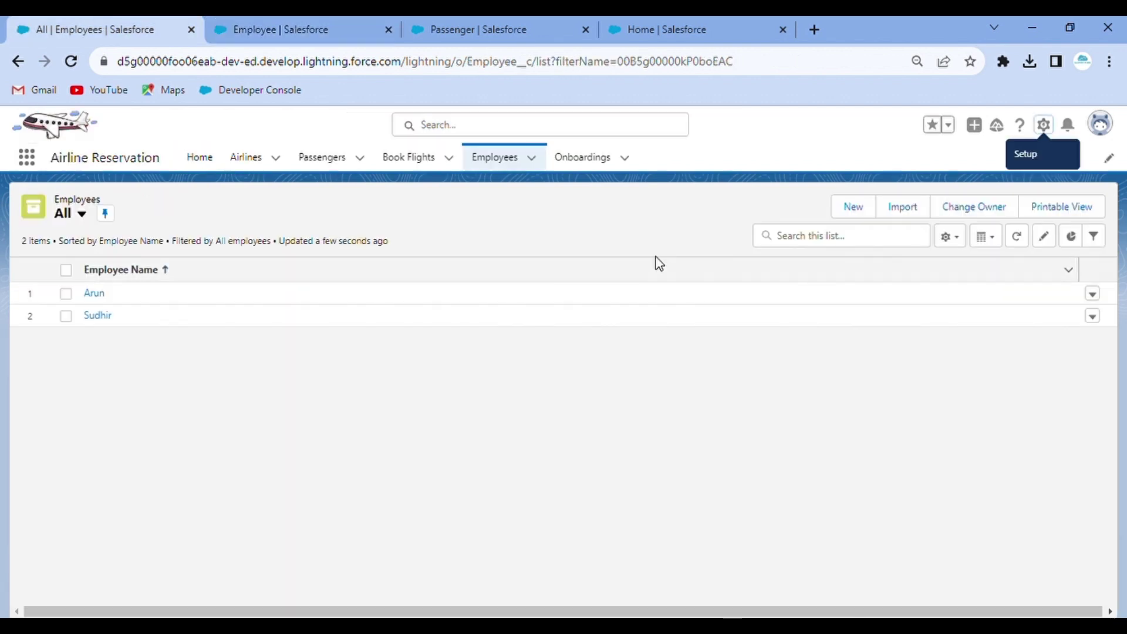
# - Start a new Employee record after checking the object's existing fields
pyautogui.click(849, 215)
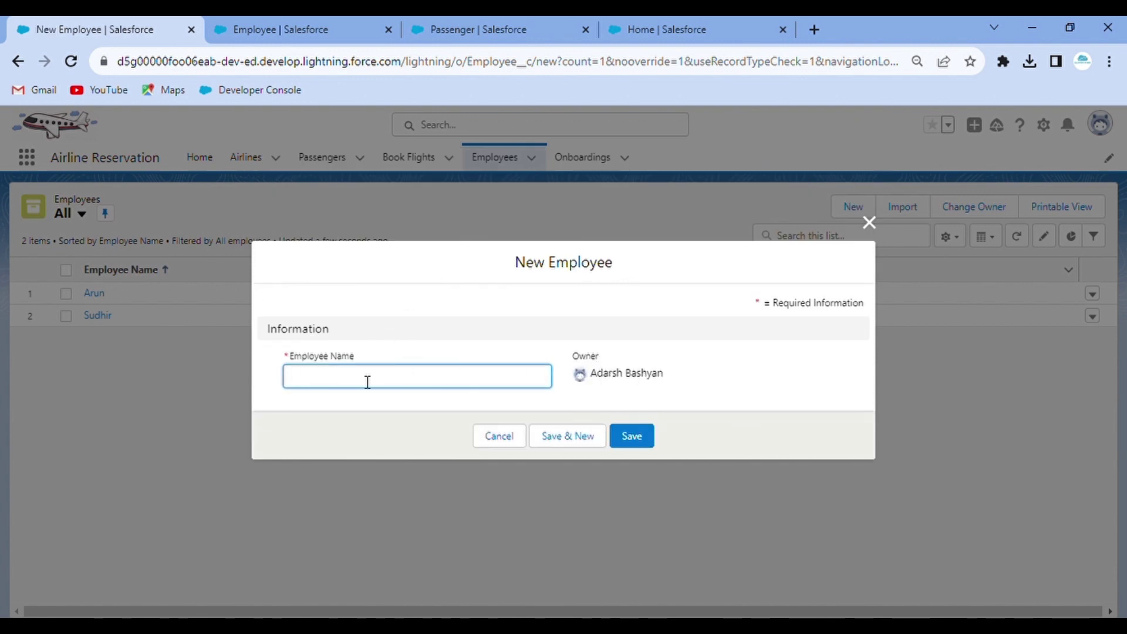
pyautogui.click(326, 20)
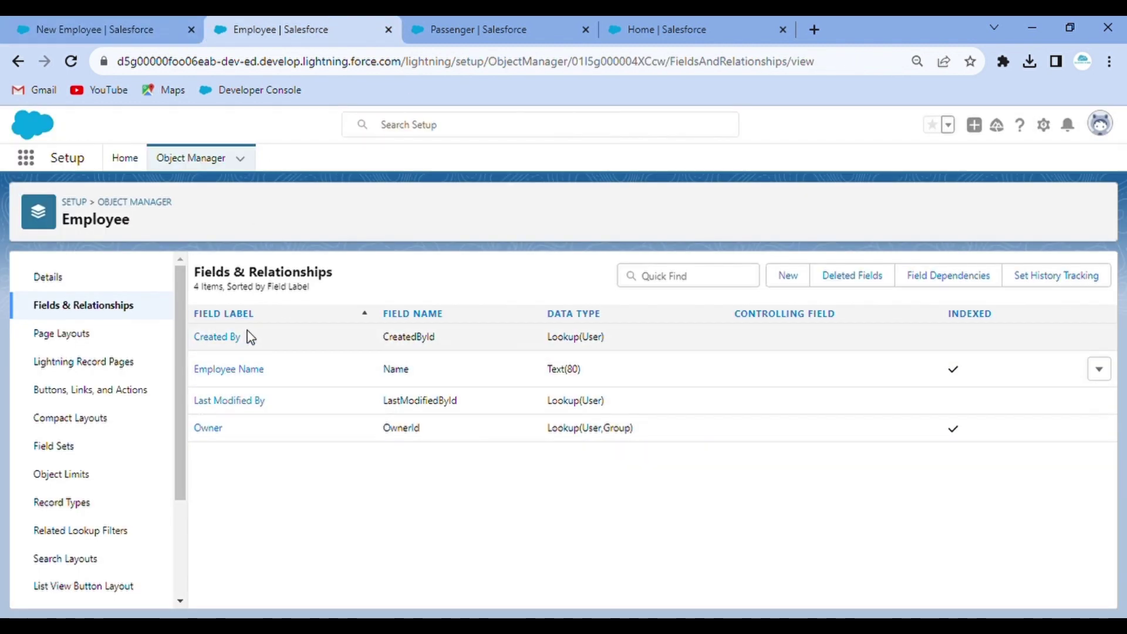
pyautogui.click(88, 26)
# - Enter the employee name, save the record, and return to the Employee field list
pyautogui.click(376, 368)
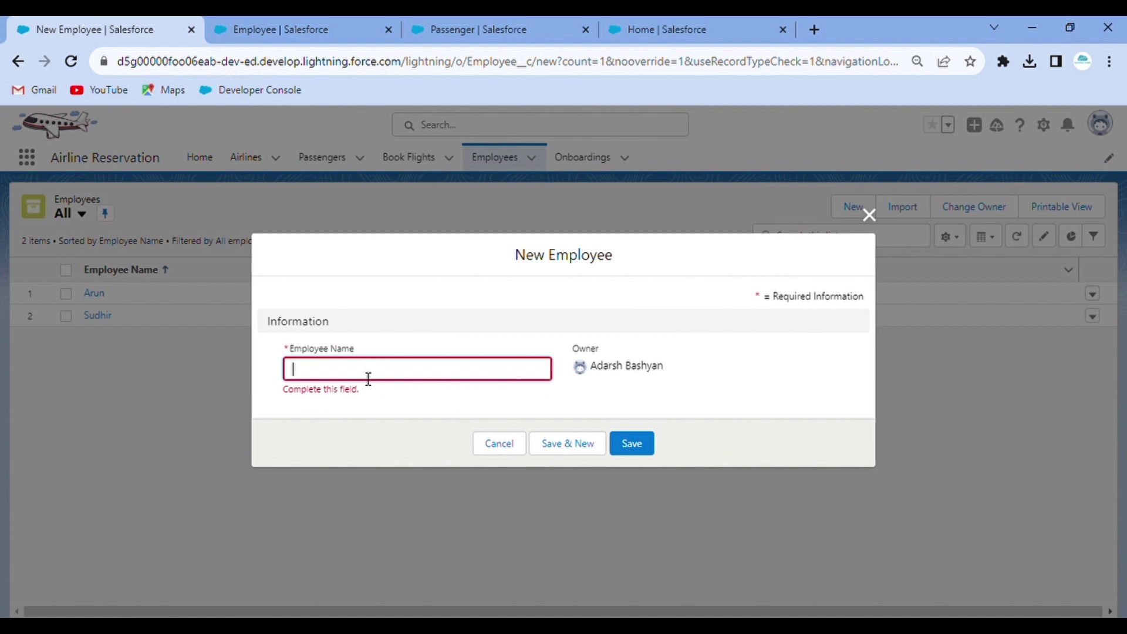
pyautogui.write('Sameer')
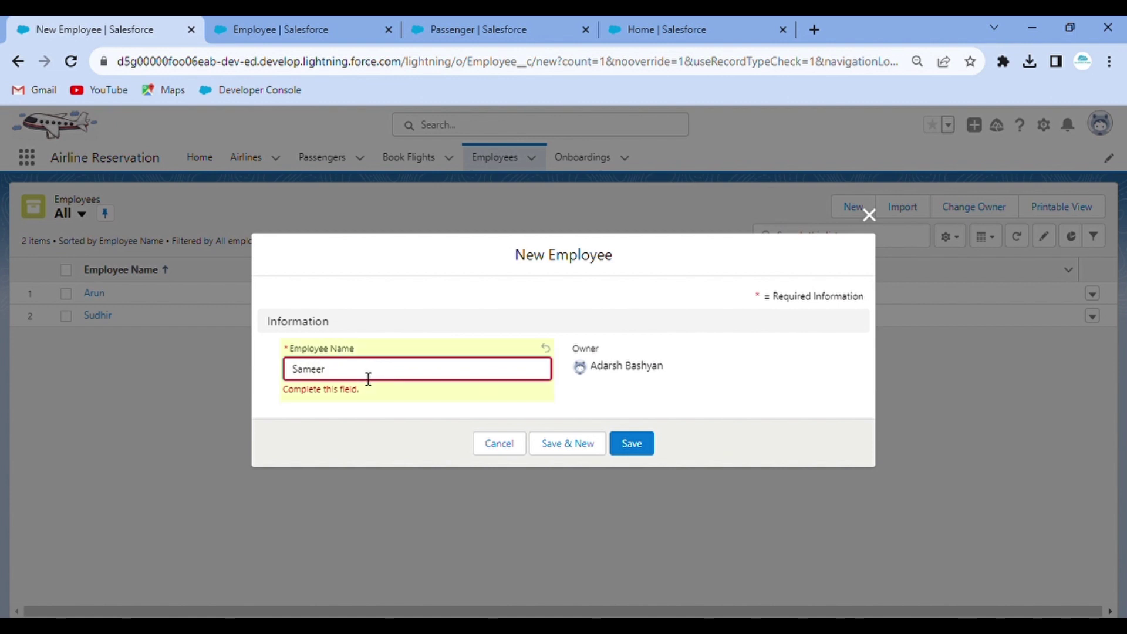
pyautogui.click(631, 444)
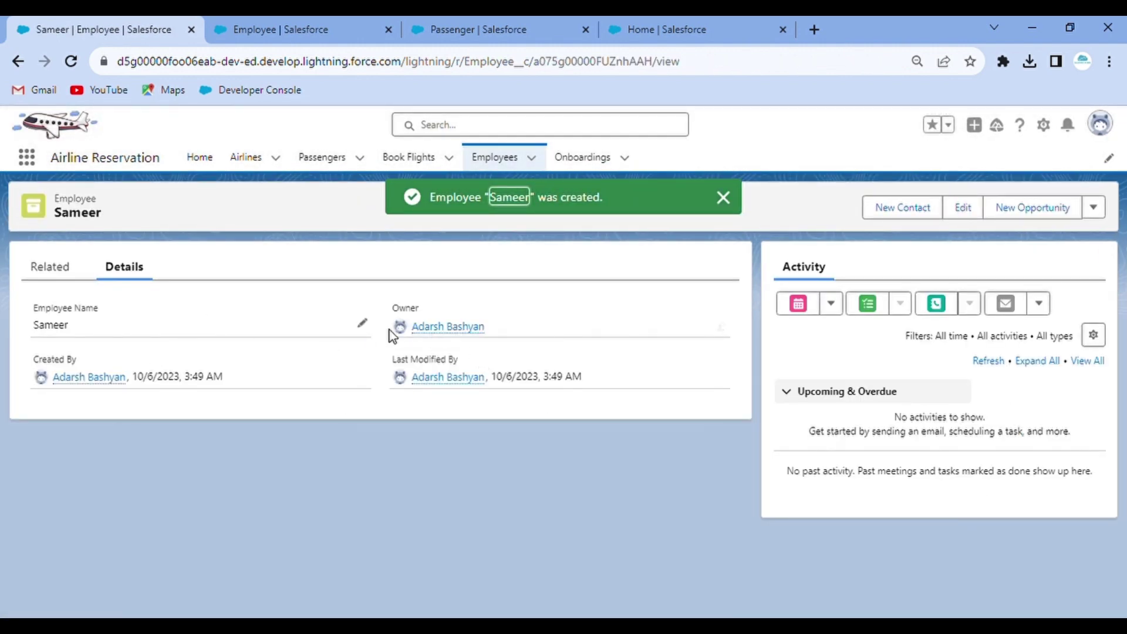
pyautogui.moveTo(421, 327)
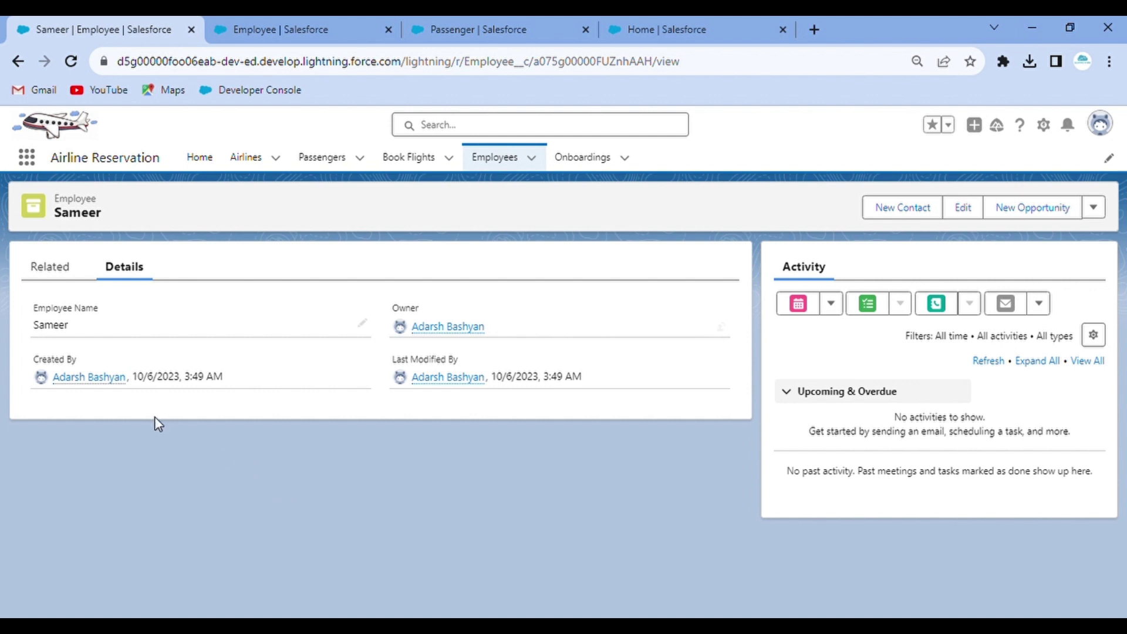
pyautogui.click(259, 35)
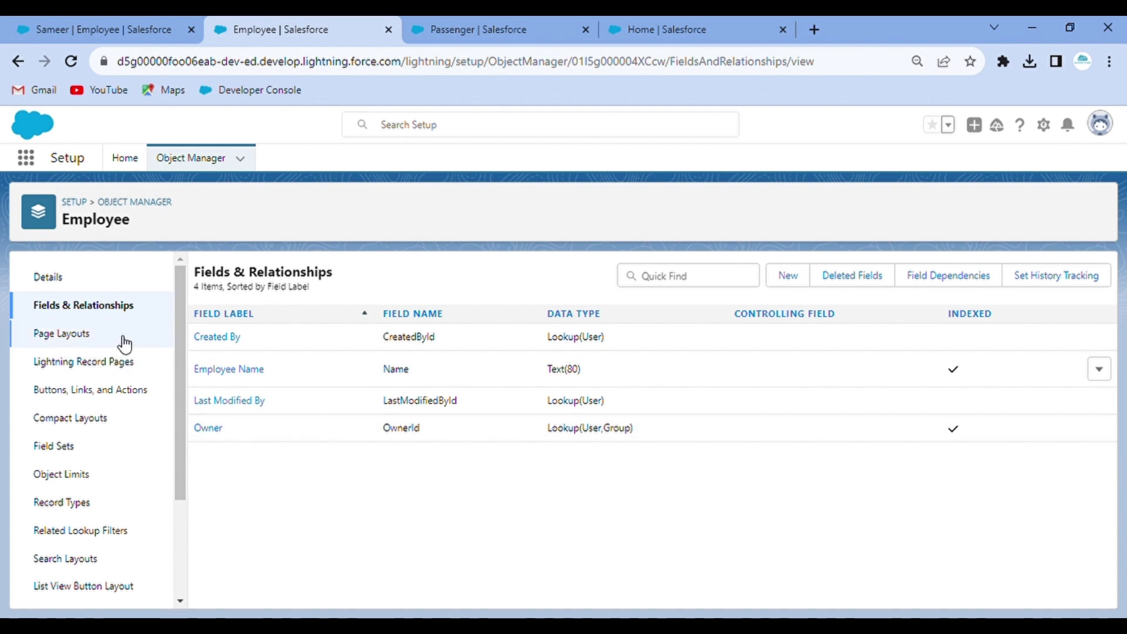
# - Confirm the new employee appears in All Employees, then open Employee Layout for editing
pyautogui.click(89, 333)
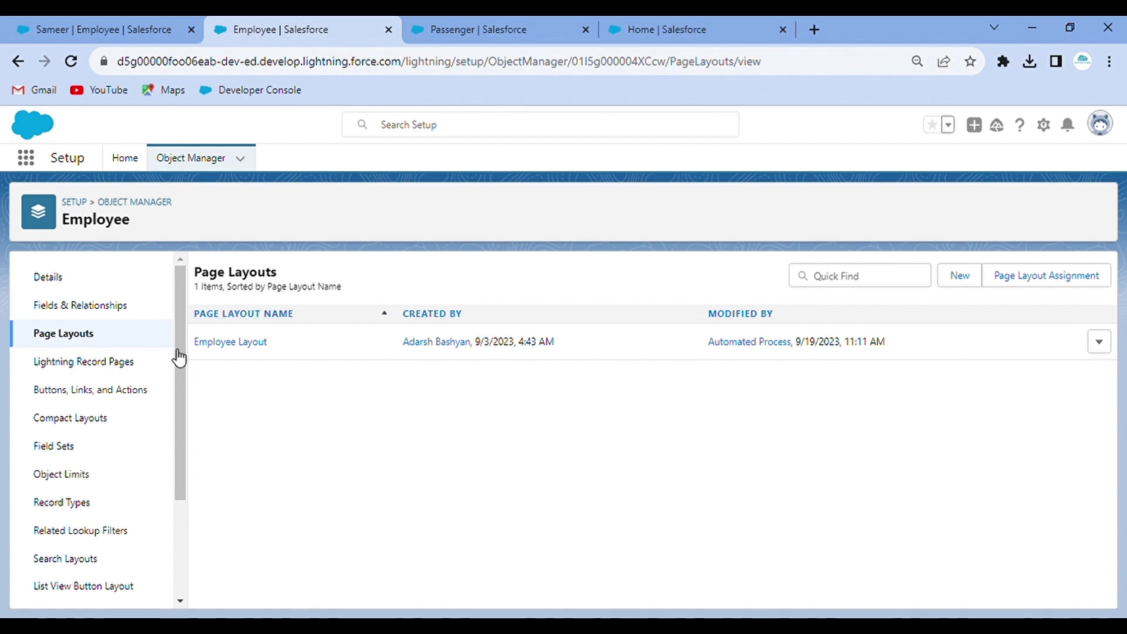
pyautogui.click(120, 17)
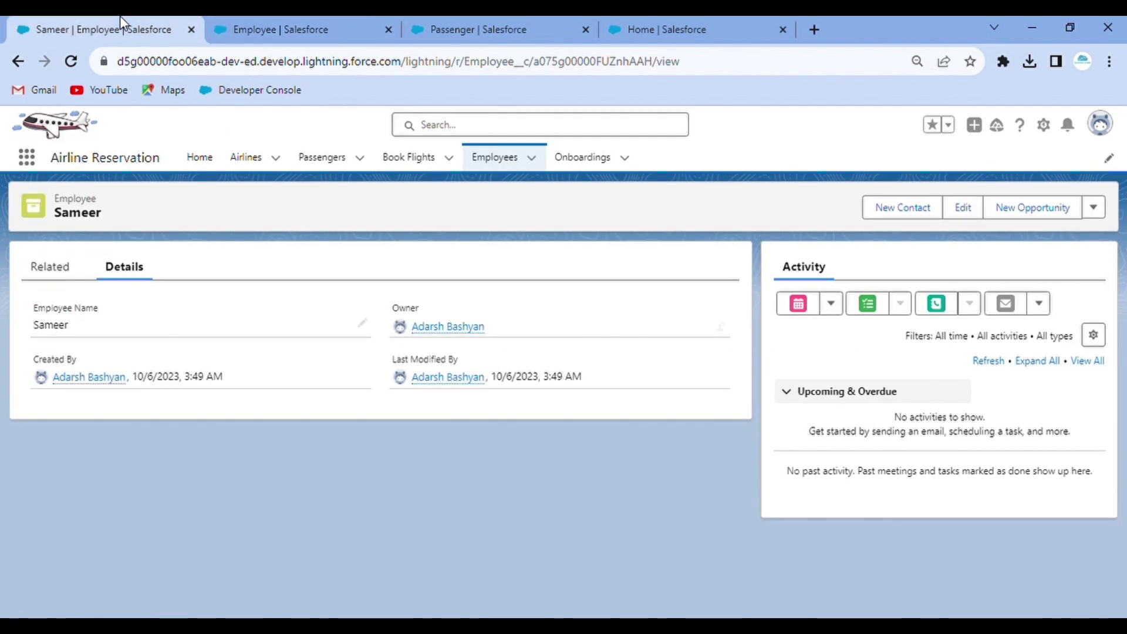
pyautogui.click(520, 169)
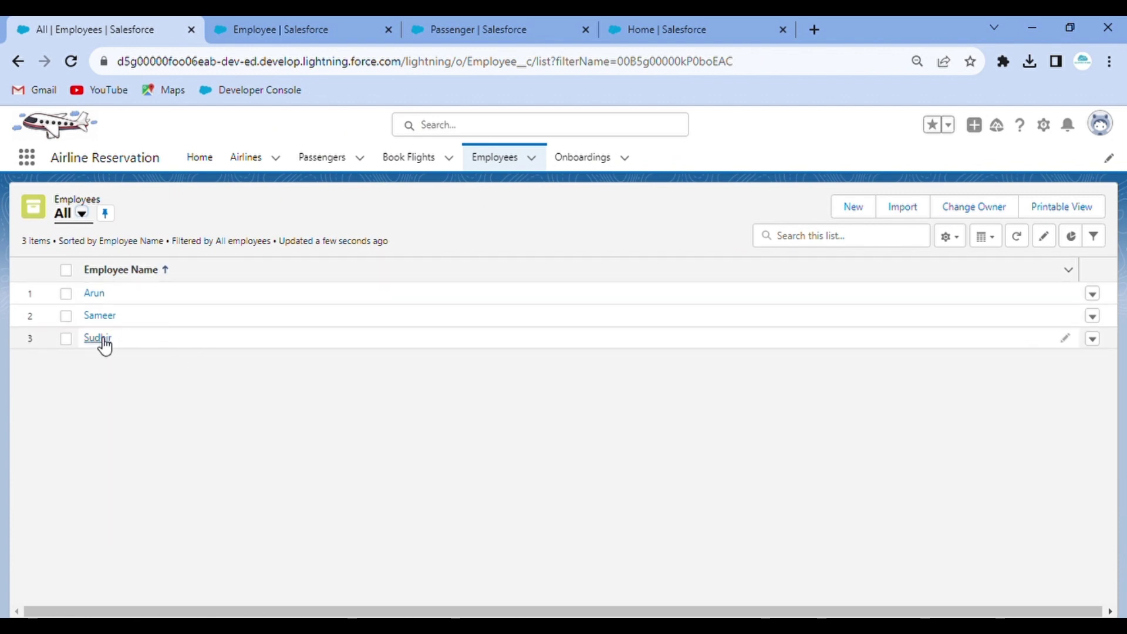
pyautogui.click(100, 317)
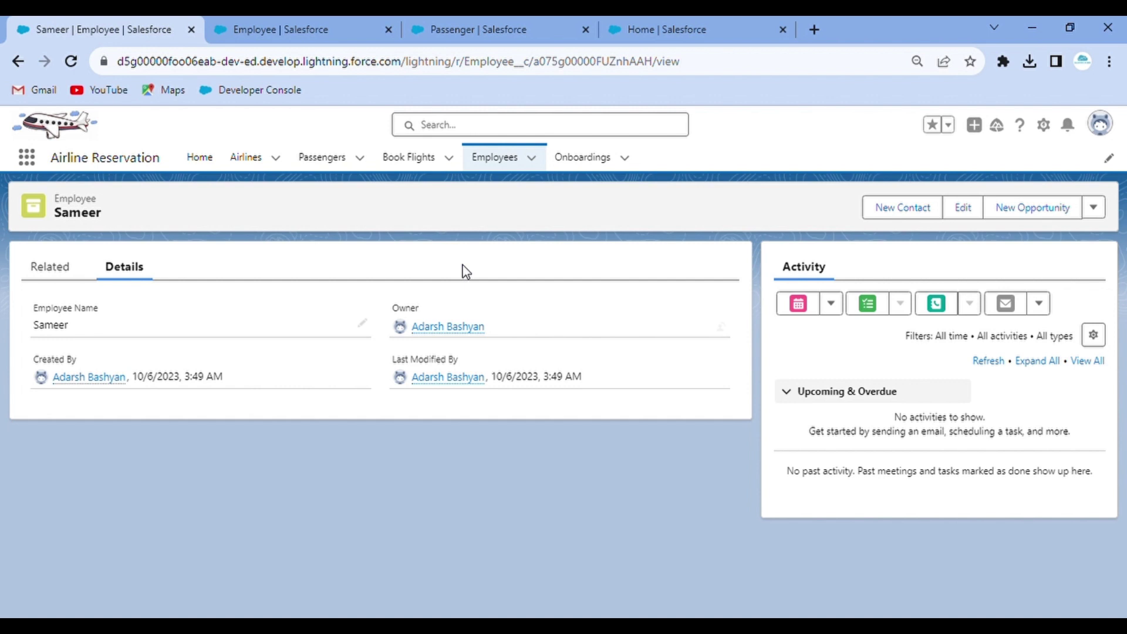
pyautogui.click(276, 26)
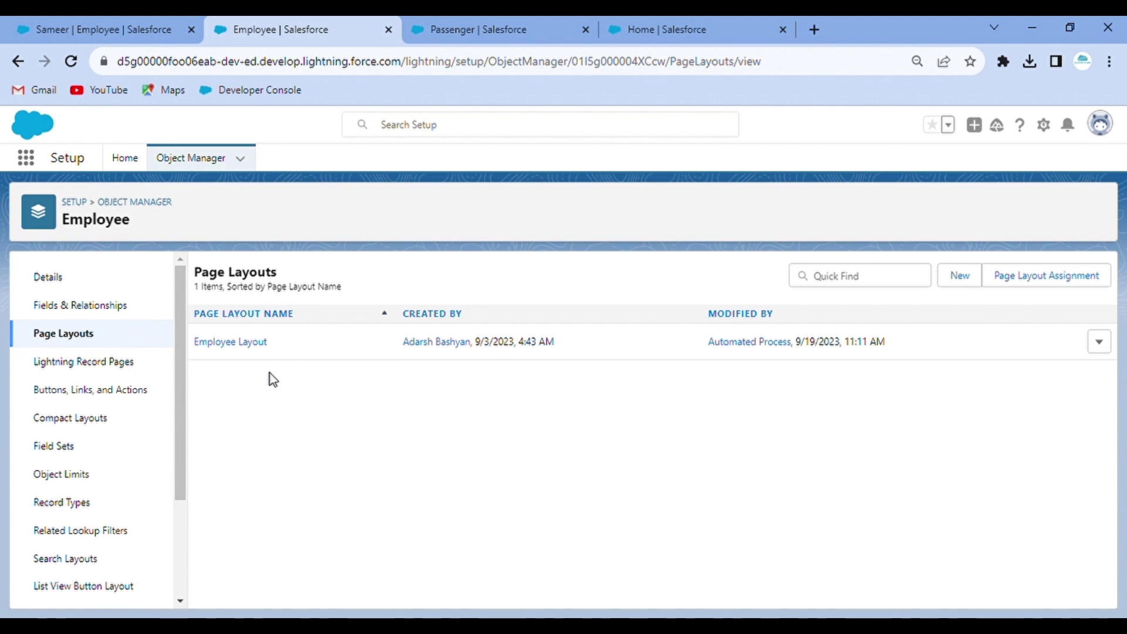
pyautogui.click(248, 351)
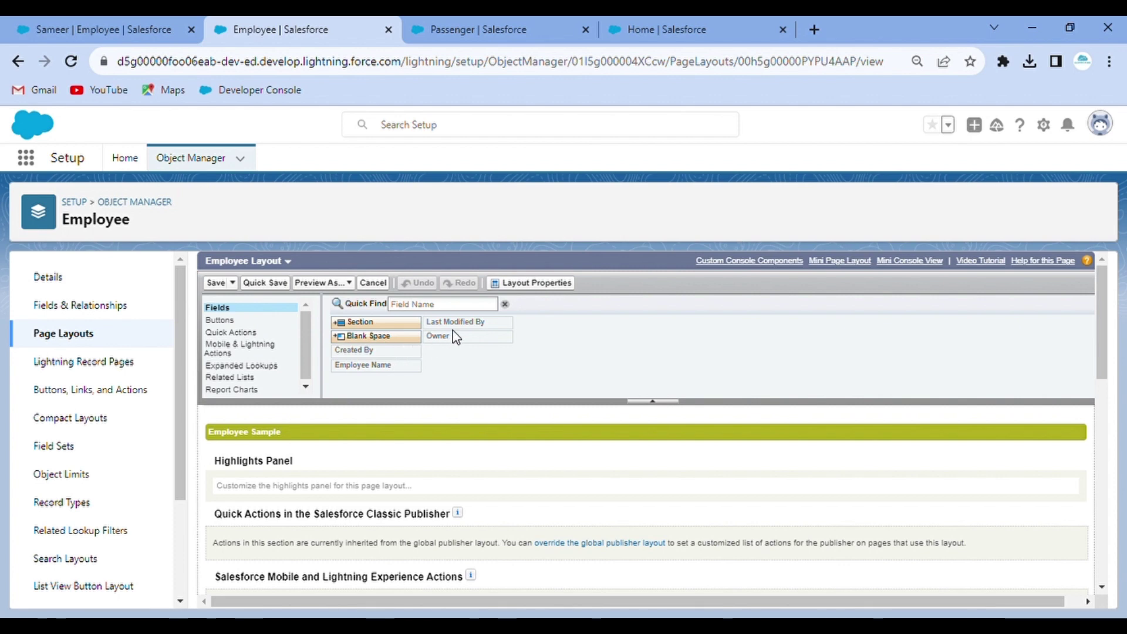
# - Check where Employee Name sits on Employee Layout, then go to the Employee Fields & Relationships list
pyautogui.scroll(-4, 452, 332)
pyautogui.scroll(2, 461, 368)
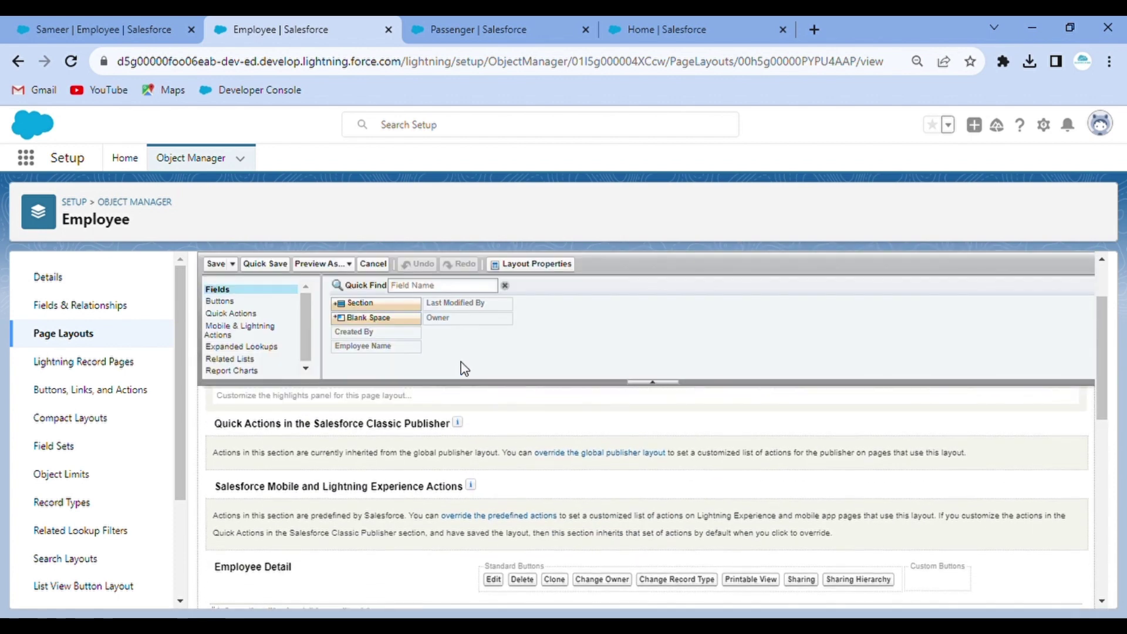
pyautogui.click(386, 348)
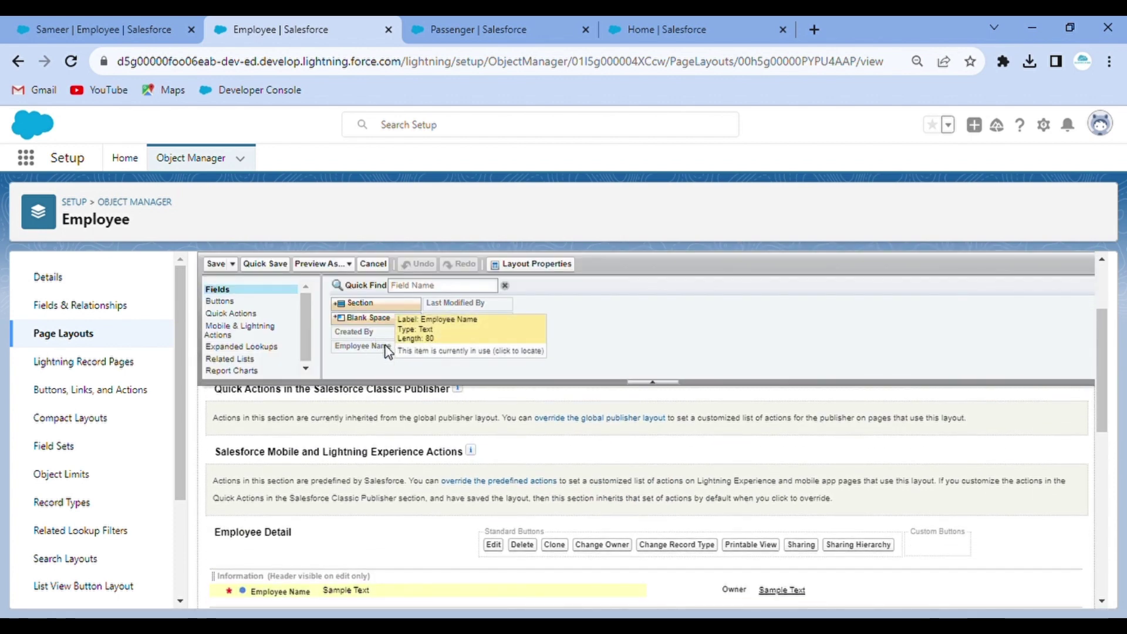
pyautogui.scroll(-3, 294, 458)
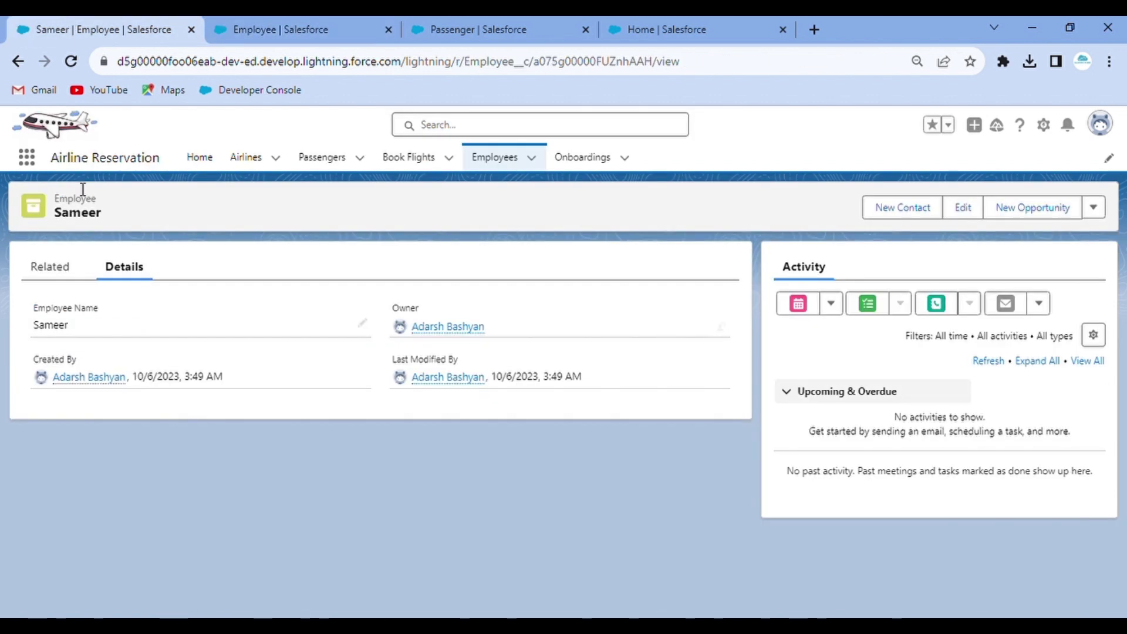
pyautogui.click(301, 19)
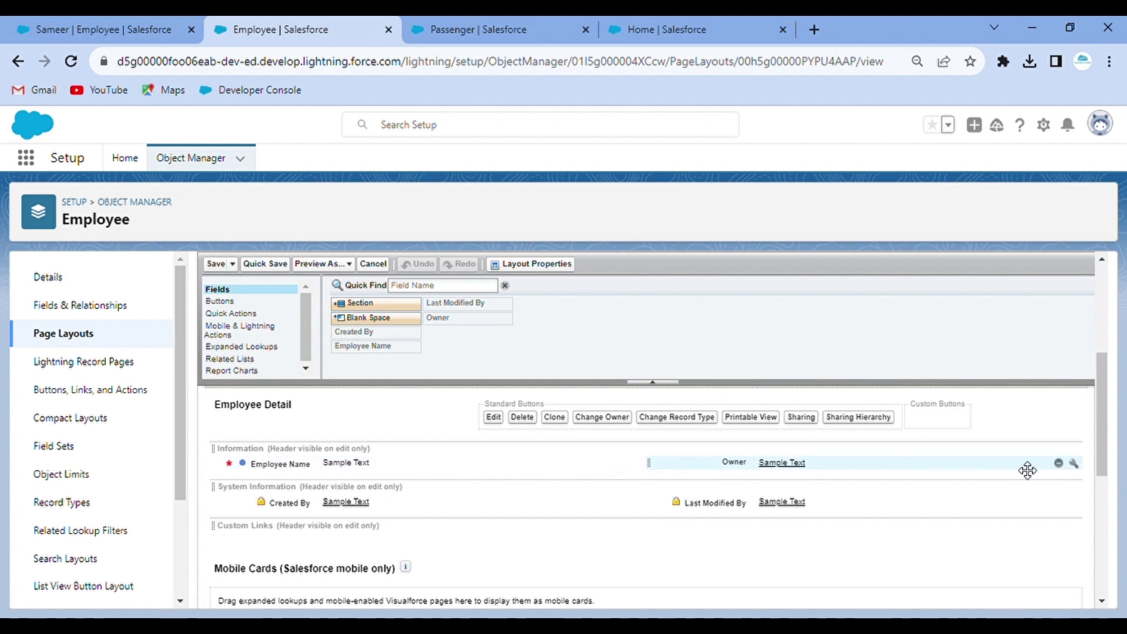
pyautogui.scroll(-1, 599, 498)
pyautogui.scroll(2, 599, 498)
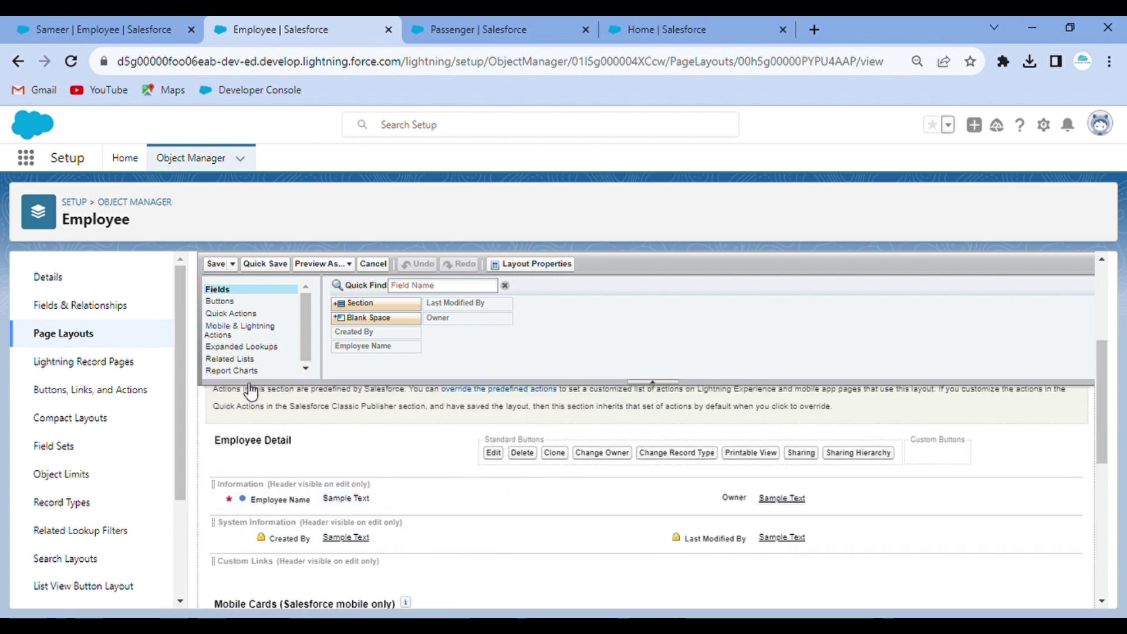
pyautogui.click(110, 305)
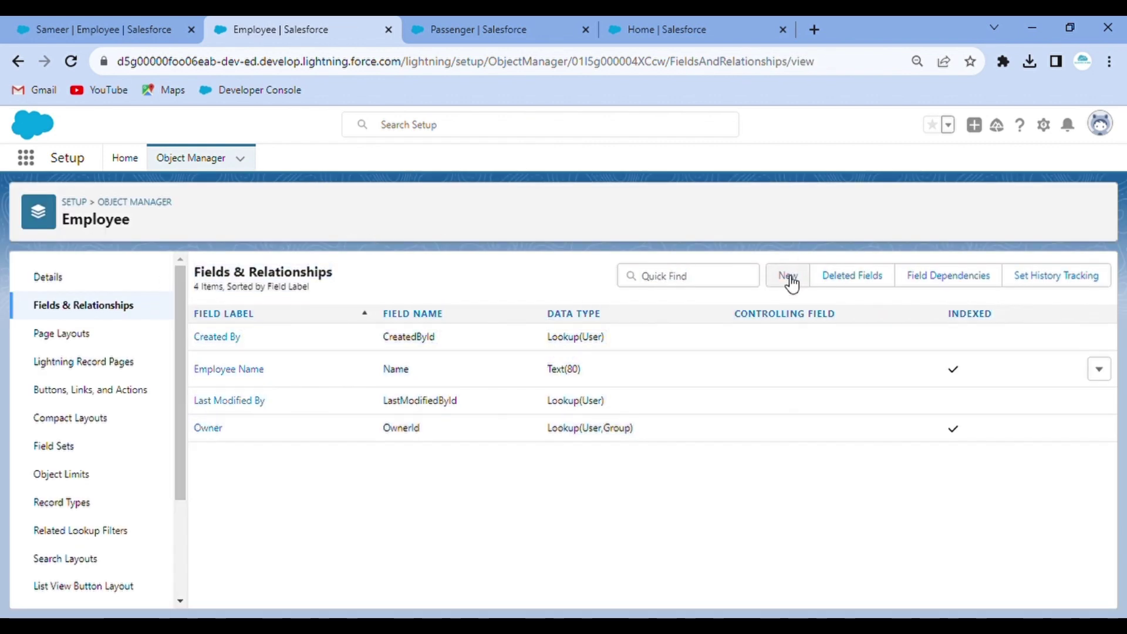
# - Start a new Date custom field on Employee labelled DOB
pyautogui.click(788, 276)
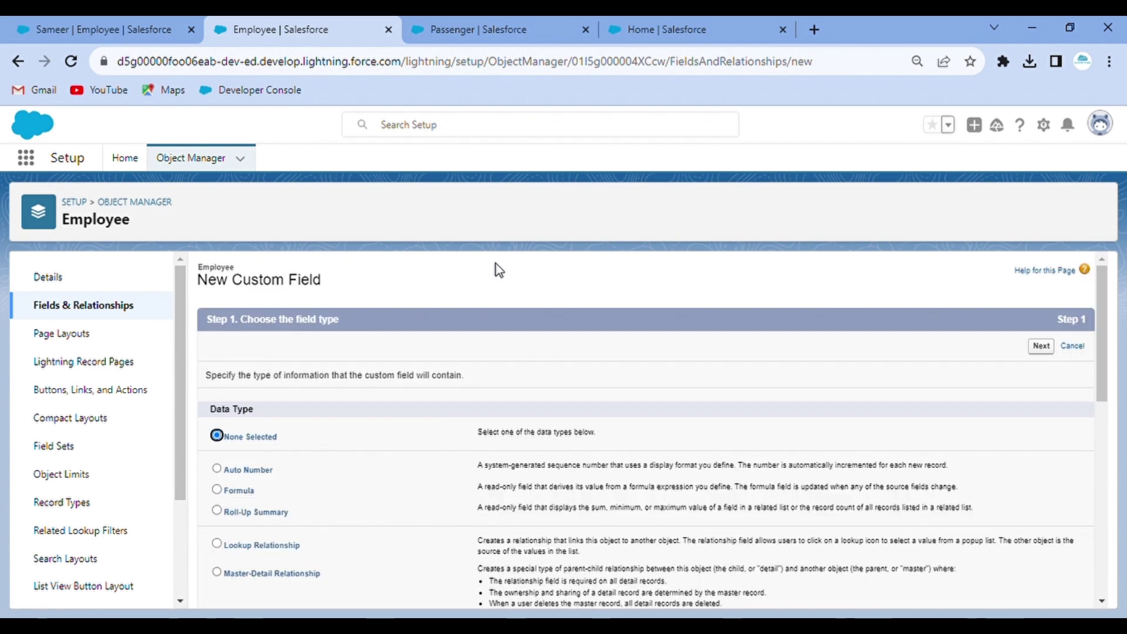
pyautogui.scroll(-6, 359, 499)
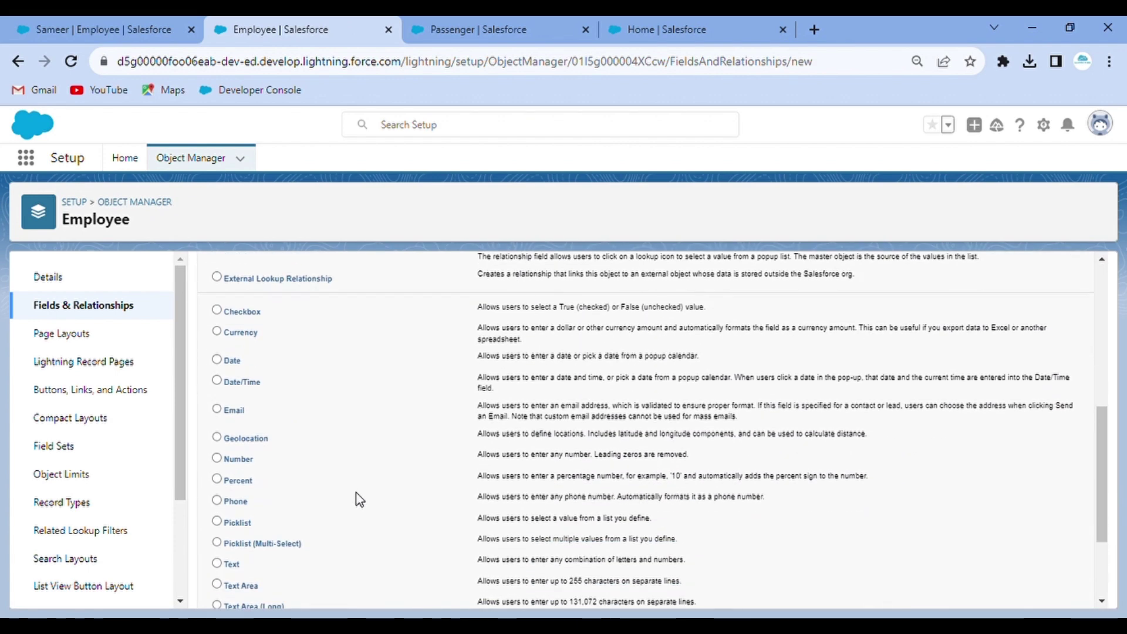
pyautogui.click(217, 359)
pyautogui.scroll(6, 417, 390)
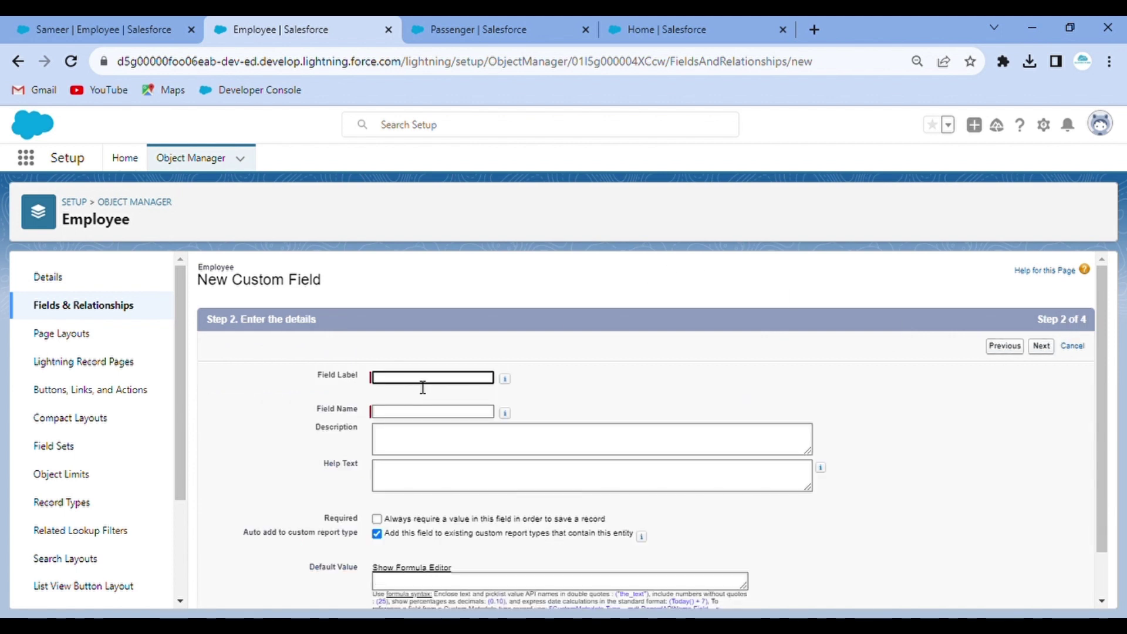
pyautogui.click(671, 350)
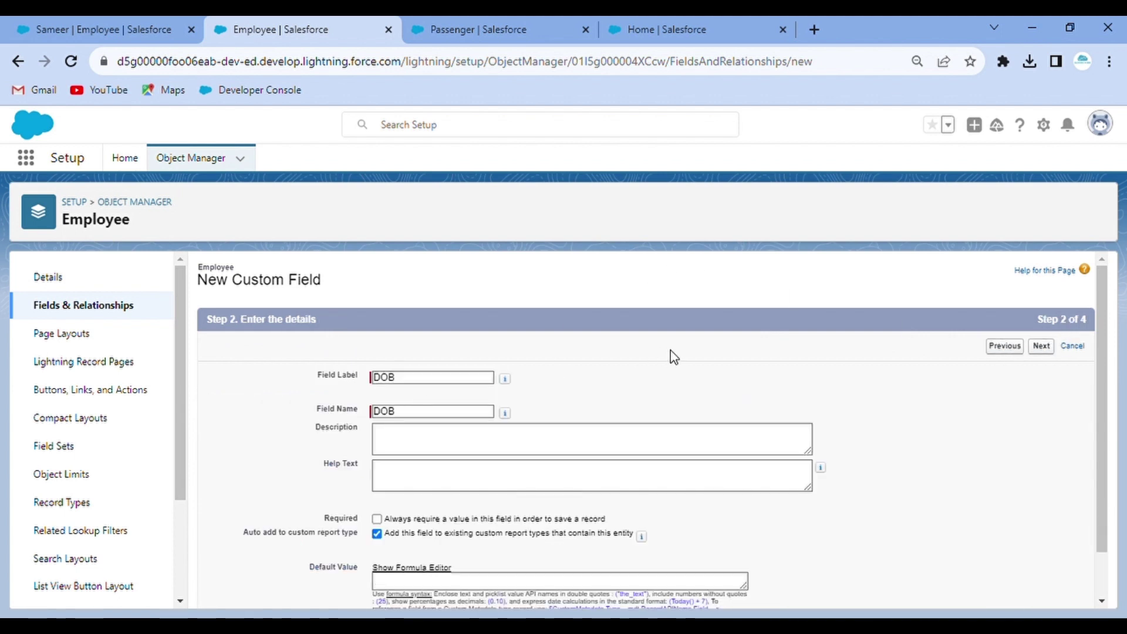
pyautogui.moveTo(671, 350); pyautogui.dragTo(468, 485)
pyautogui.scroll(-1, 468, 486)
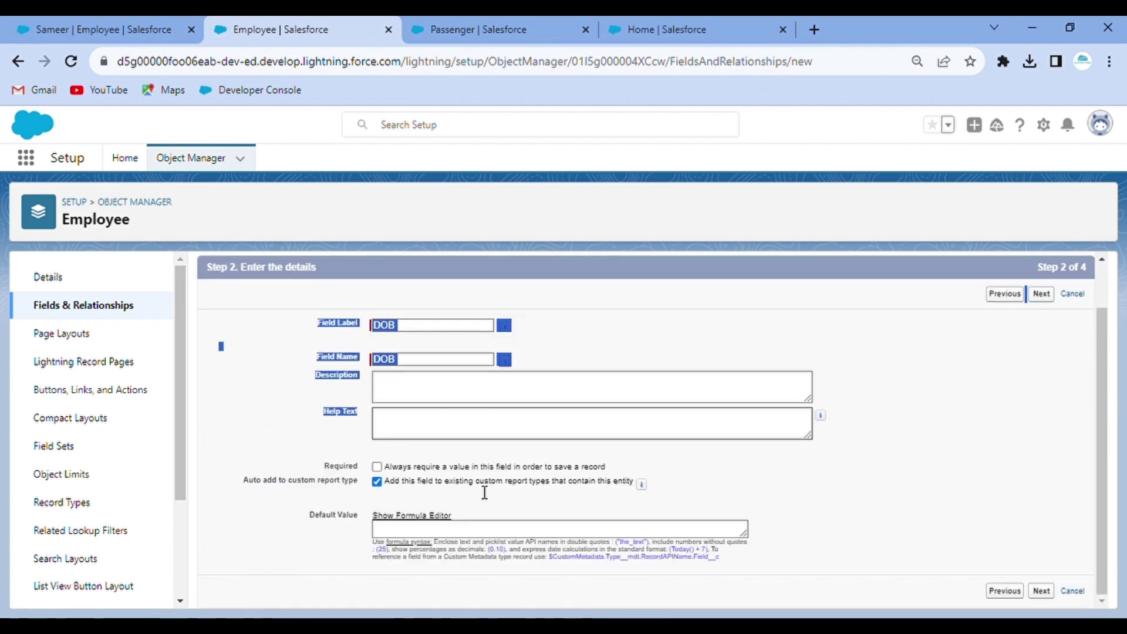
# - Leave DOB off the Employee Layout and save the field
pyautogui.click(1042, 295)
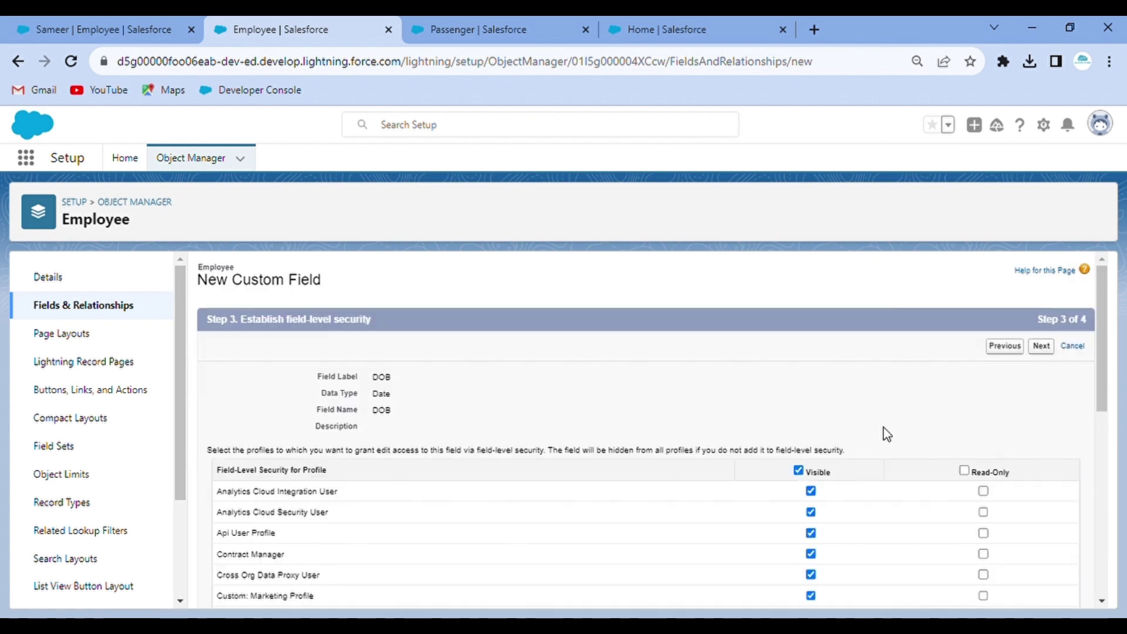
pyautogui.click(1042, 346)
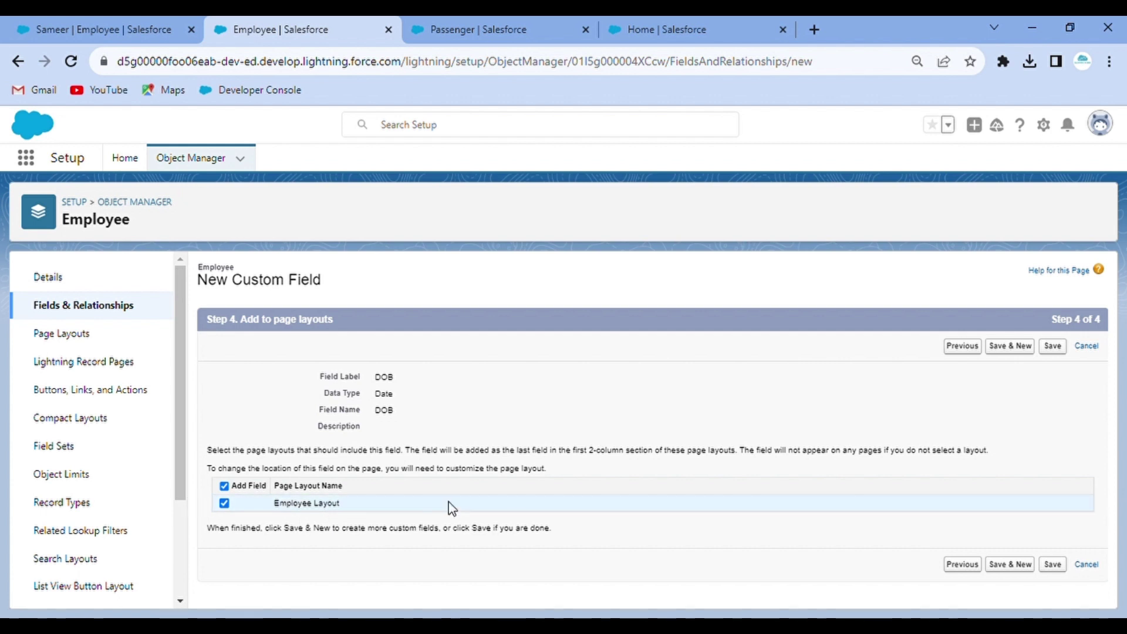
pyautogui.click(224, 486)
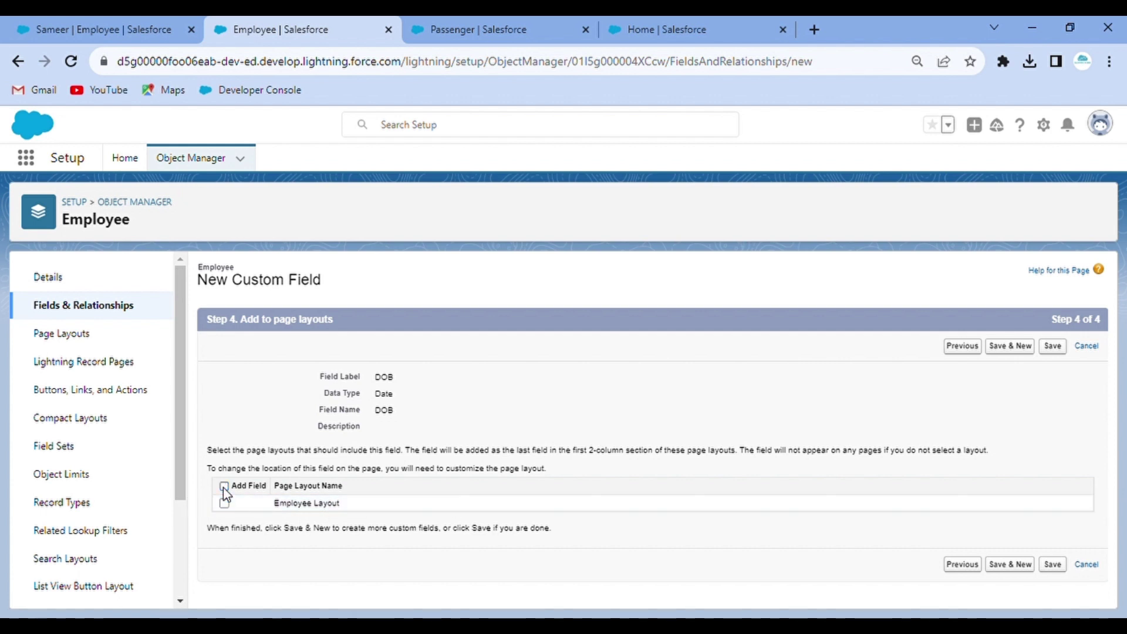
pyautogui.click(1053, 348)
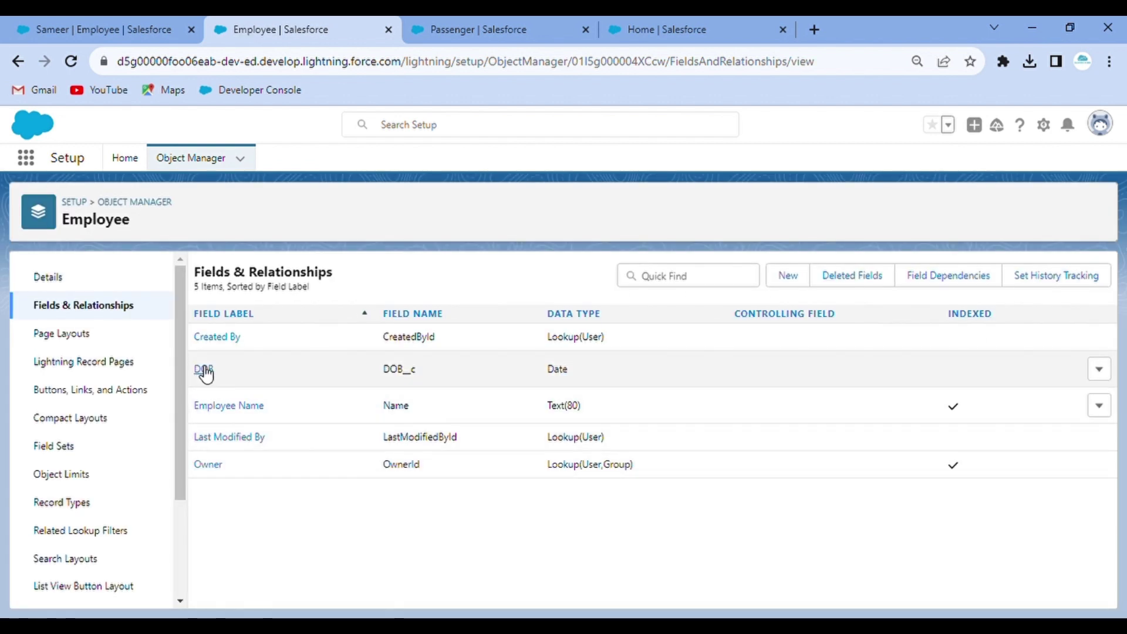
# - Confirm the employee record has no DOB, then open the Employee object's Page Layouts
pyautogui.click(81, 19)
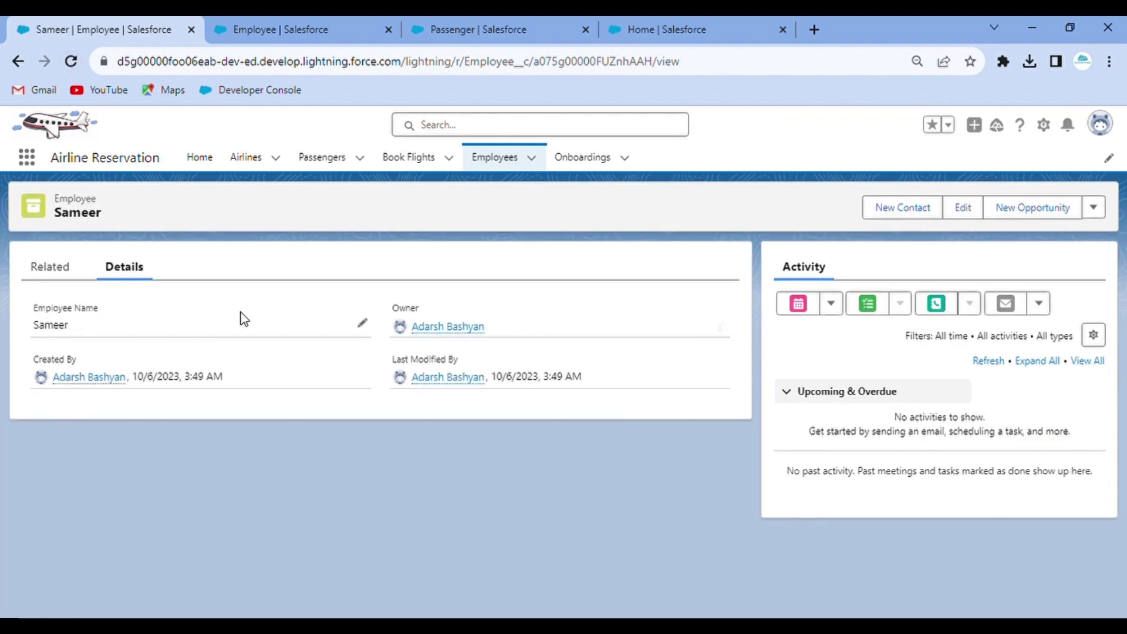
pyautogui.click(319, 16)
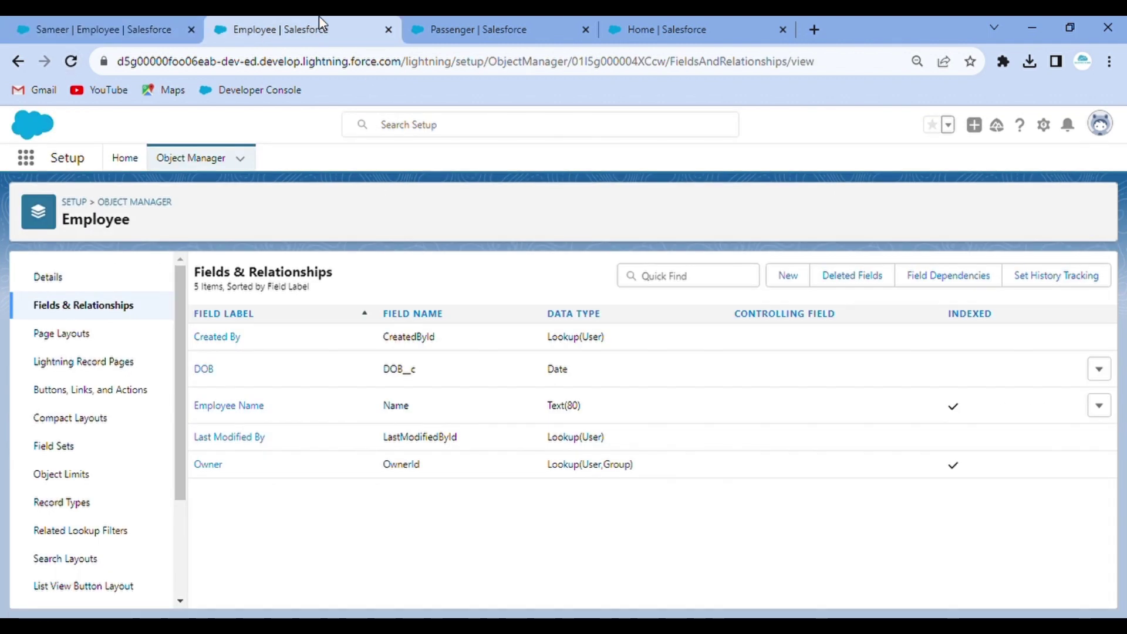
pyautogui.click(73, 341)
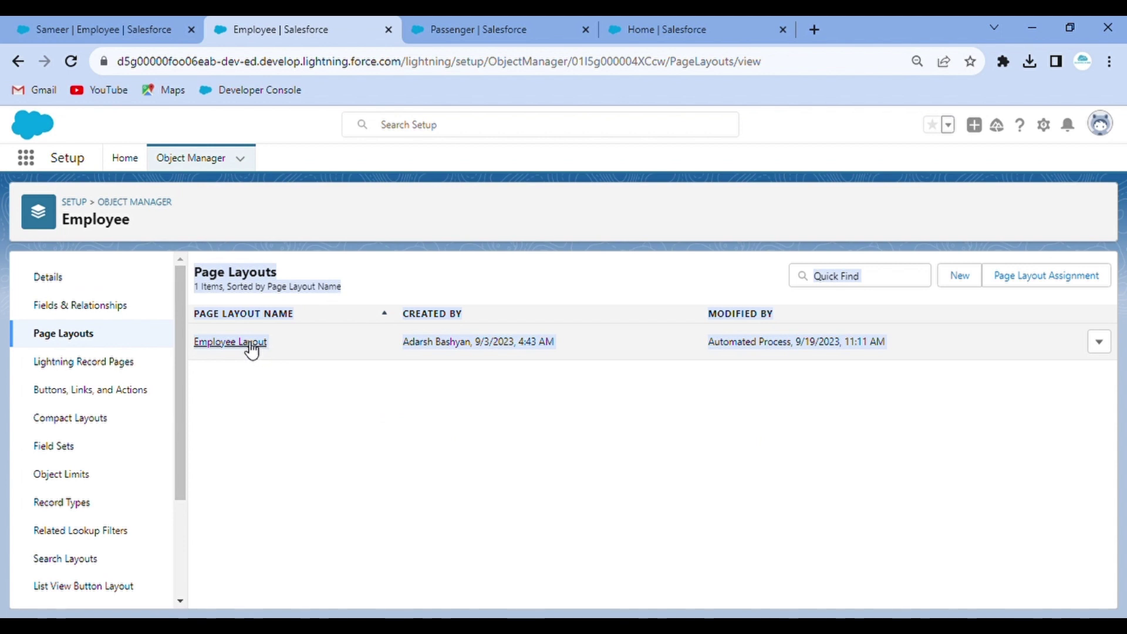
# - Place DOB below Employee Name in Employee Layout's Information section and save
pyautogui.click(251, 346)
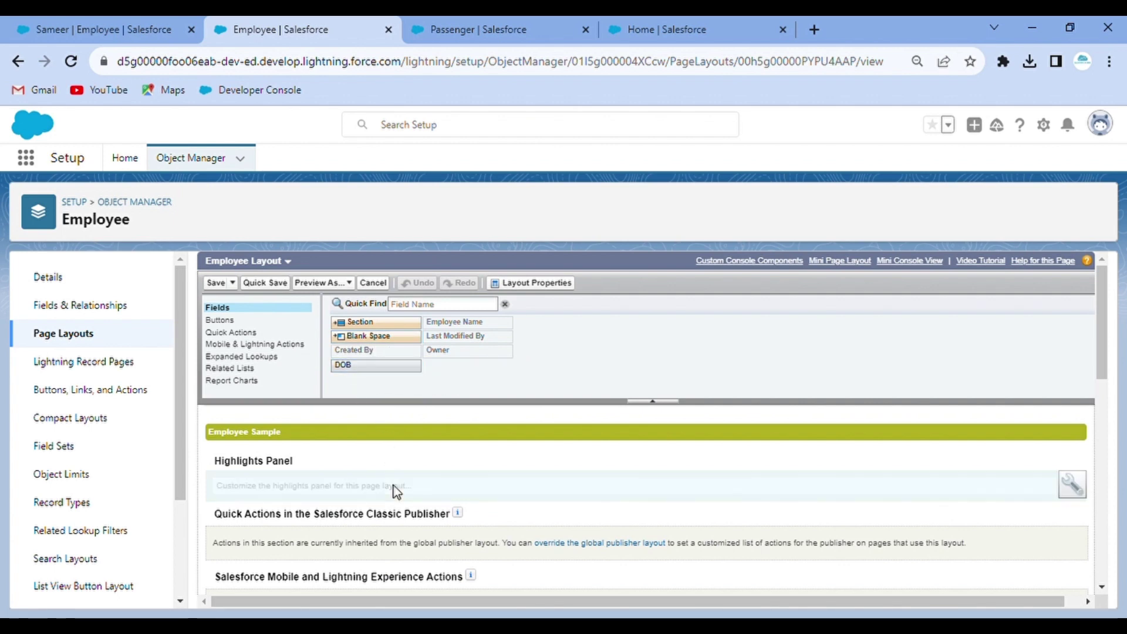
pyautogui.scroll(-5, 394, 485)
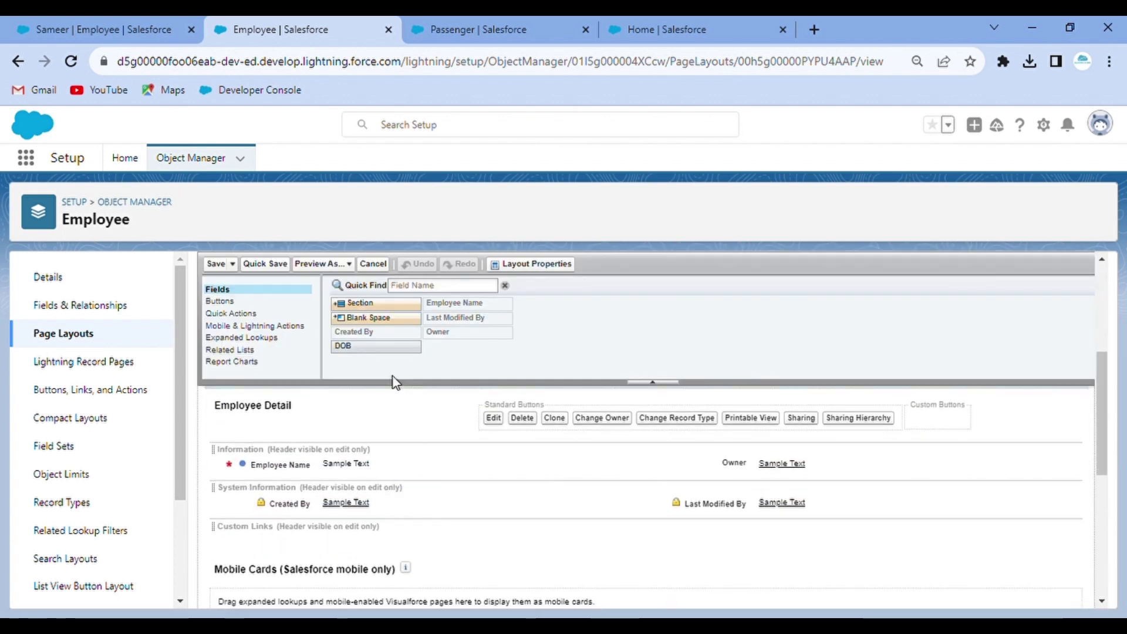
pyautogui.moveTo(376, 350); pyautogui.dragTo(321, 477)
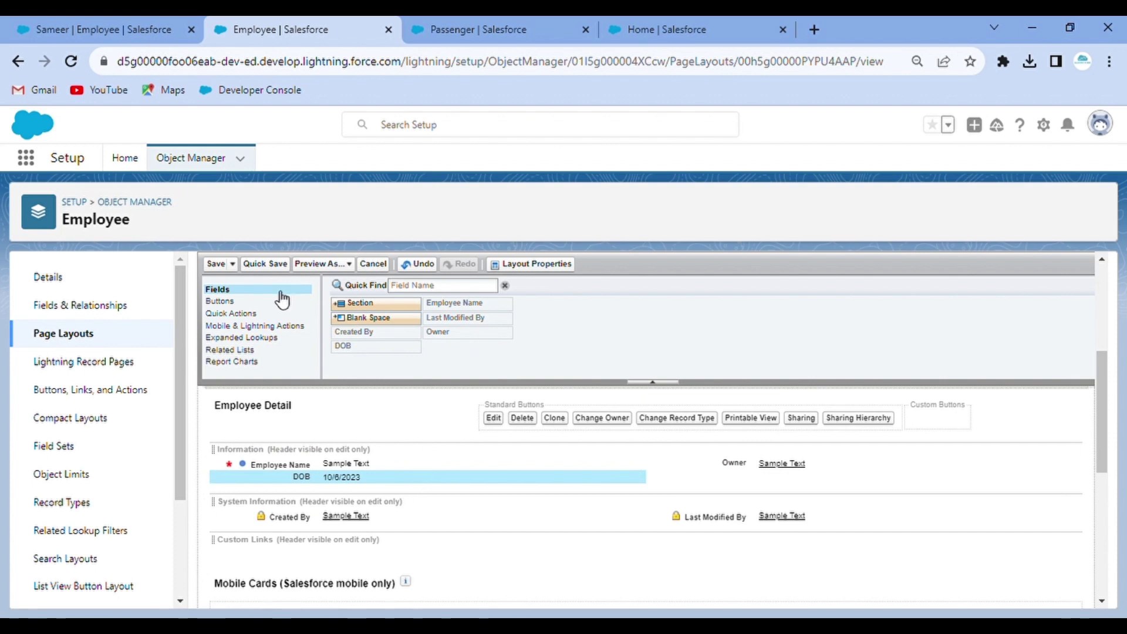
pyautogui.click(215, 263)
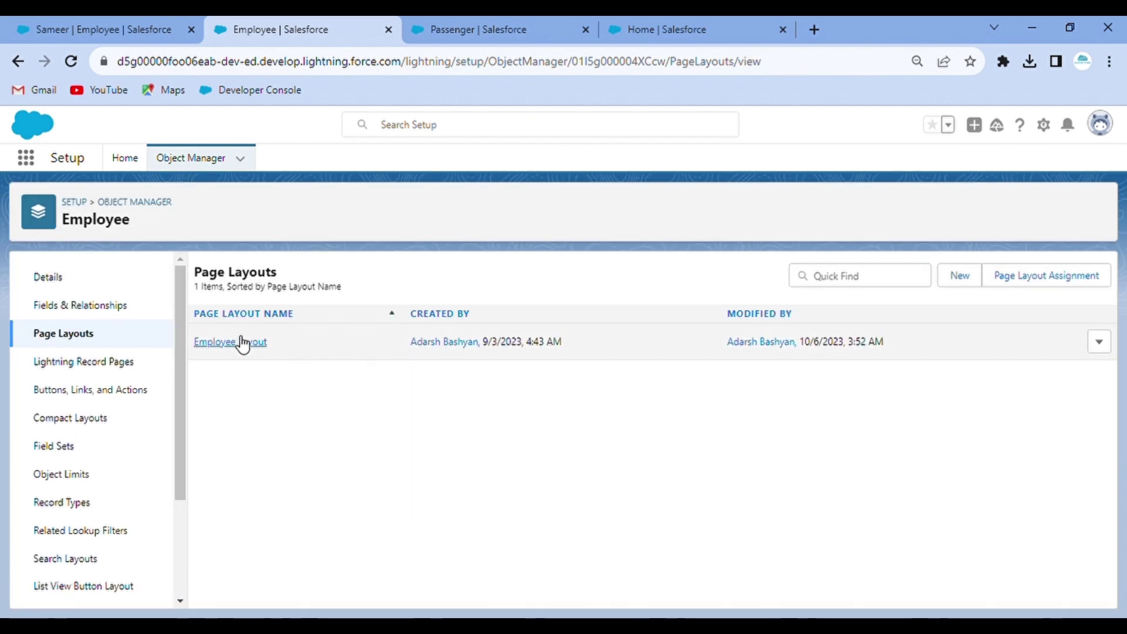
# - Reload the employee record to confirm the empty DOB field appears
pyautogui.click(106, 29)
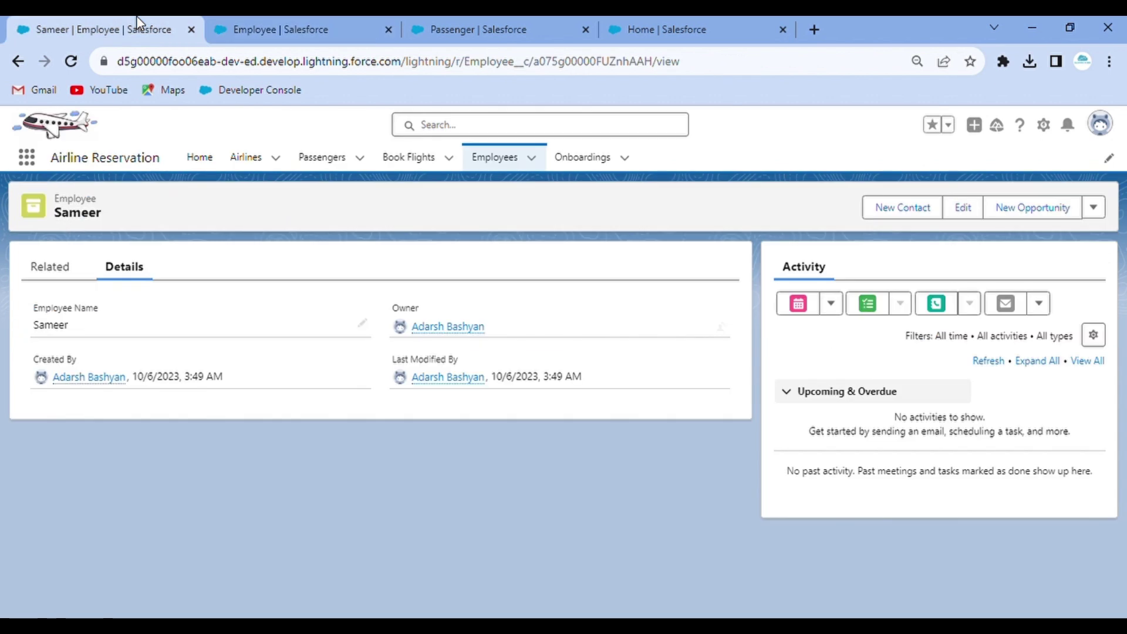
pyautogui.click(71, 61)
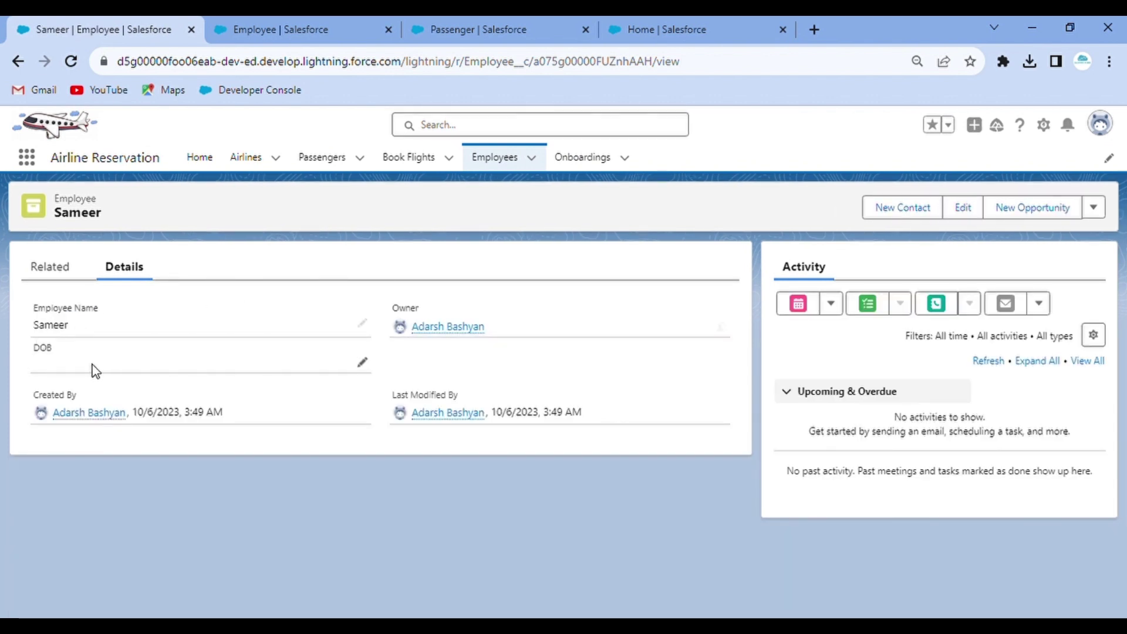
pyautogui.click(232, 27)
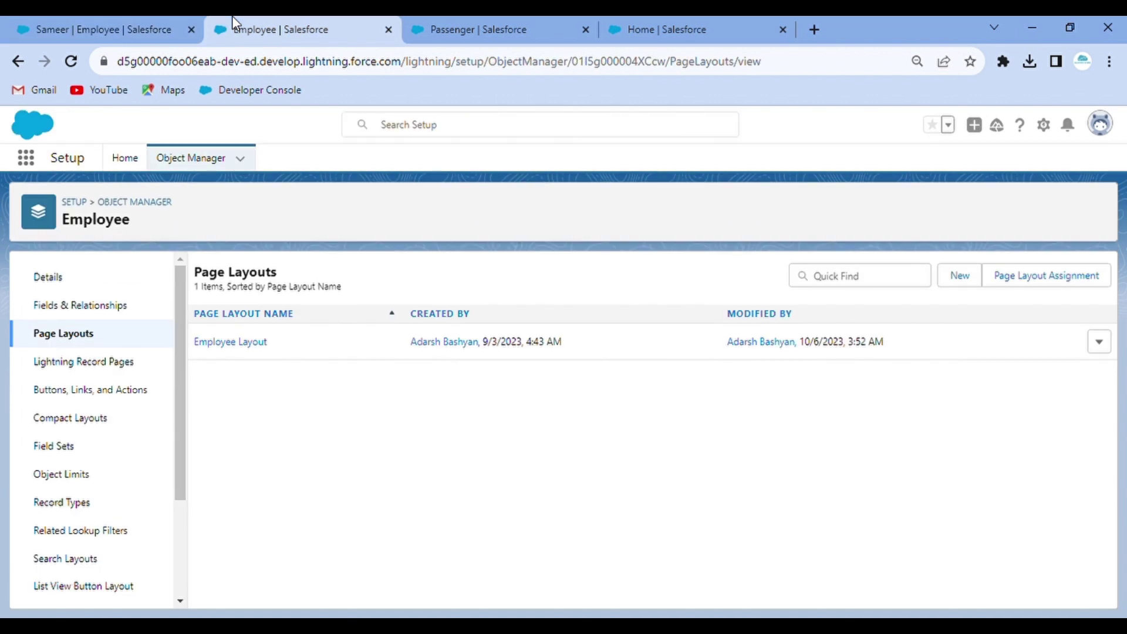
# - Start a new Number custom field on the Employee object
pyautogui.click(120, 311)
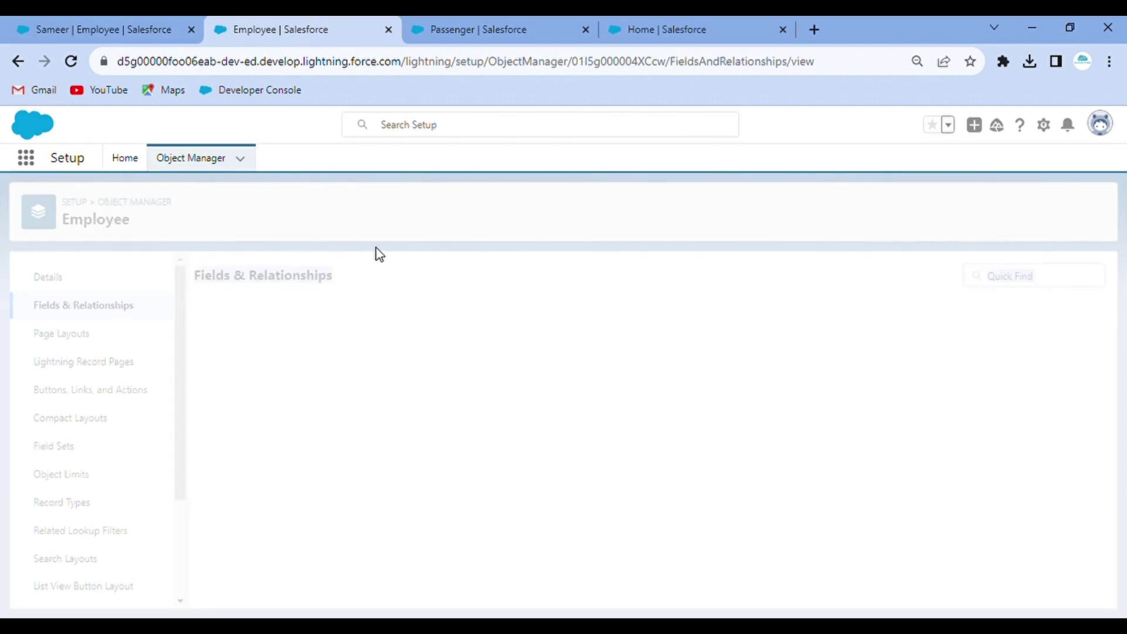
pyautogui.click(787, 276)
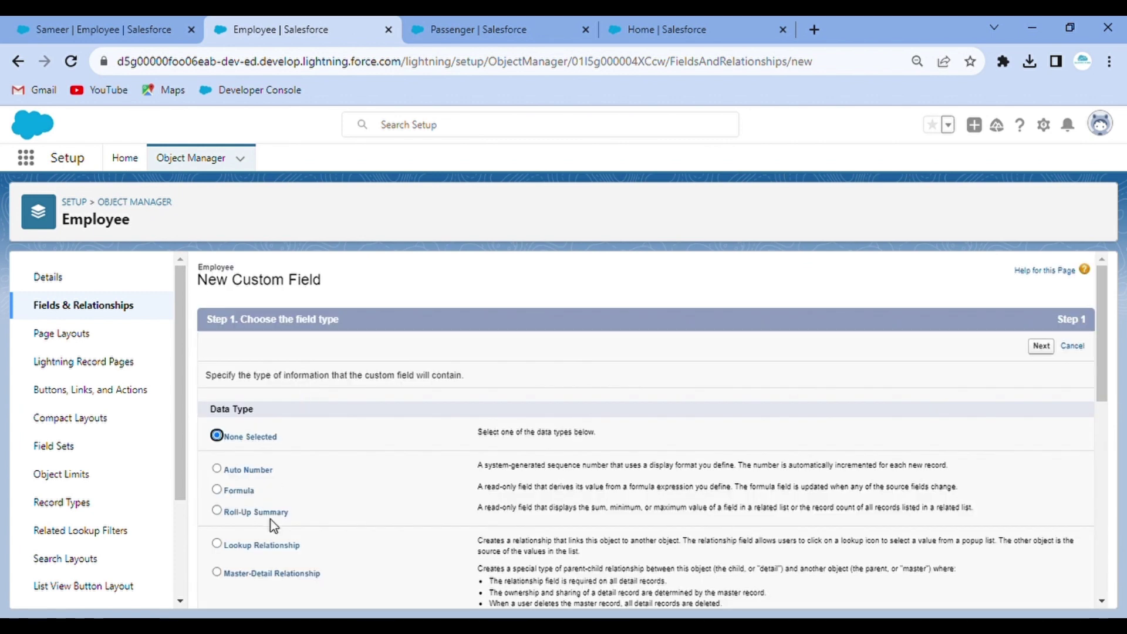
pyautogui.scroll(-2, 270, 520)
pyautogui.scroll(-3, 270, 512)
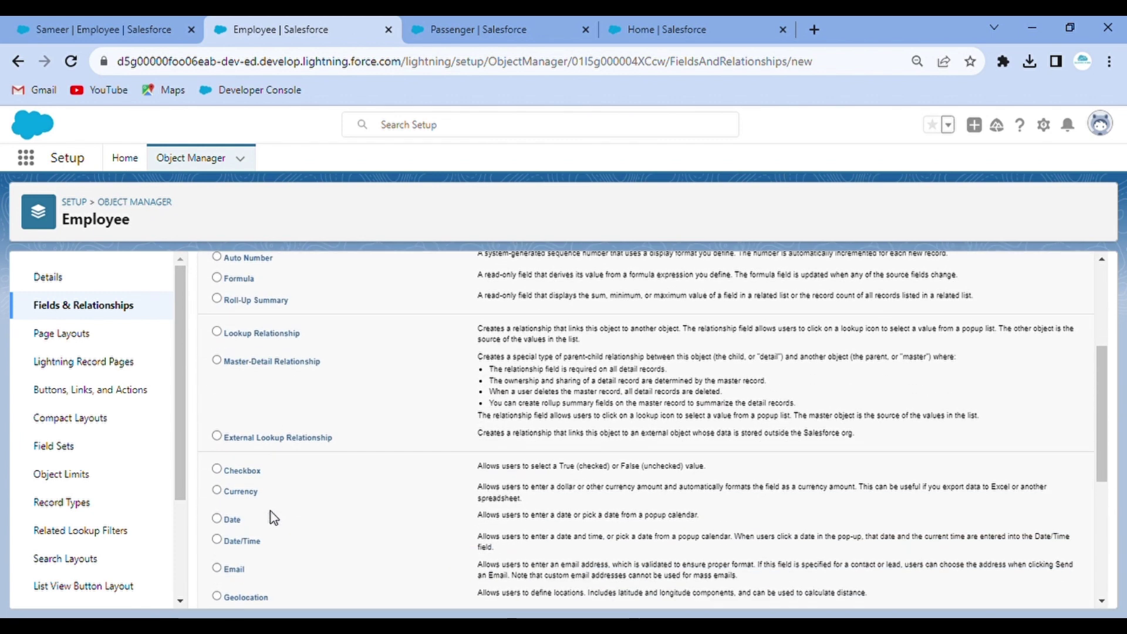
pyautogui.scroll(-4, 270, 512)
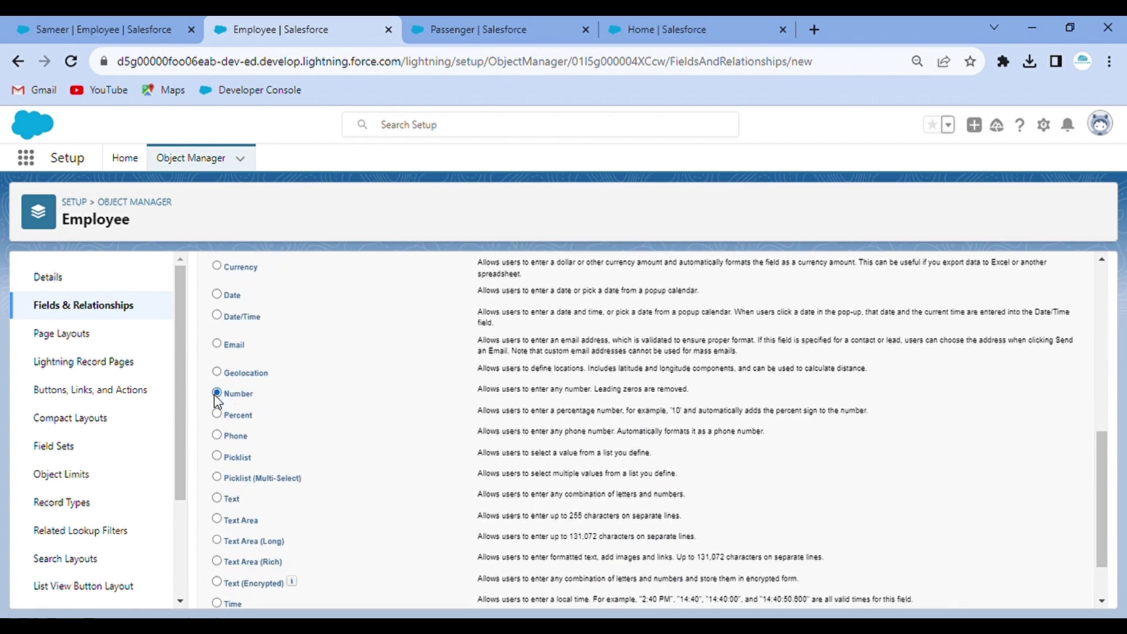
pyautogui.scroll(9, 684, 386)
pyautogui.click(1042, 346)
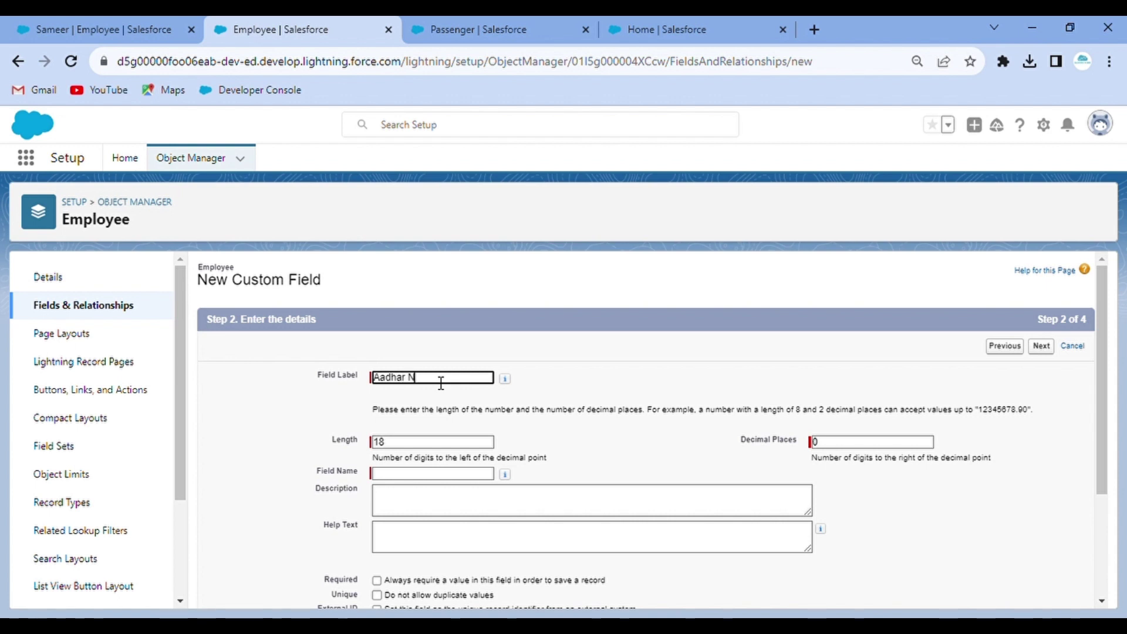
# - Save Aadhar Number with length 12, 0 decimals, visible to all profiles, on Employee Layout
pyautogui.click(403, 444)
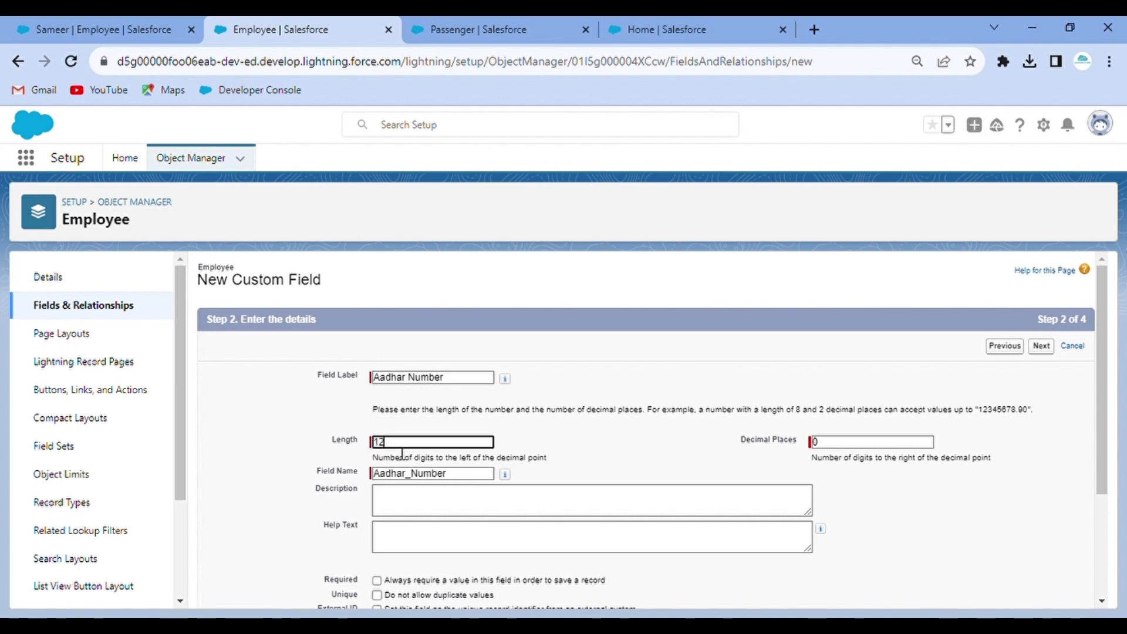
pyautogui.click(893, 392)
pyautogui.click(1043, 348)
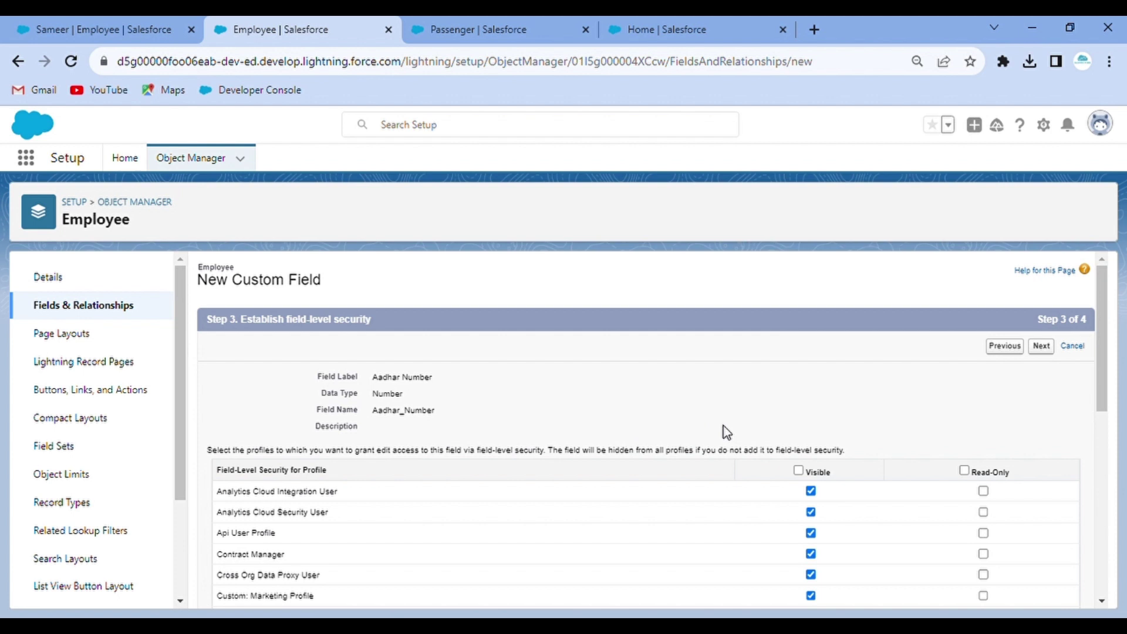
pyautogui.click(798, 470)
pyautogui.click(1046, 352)
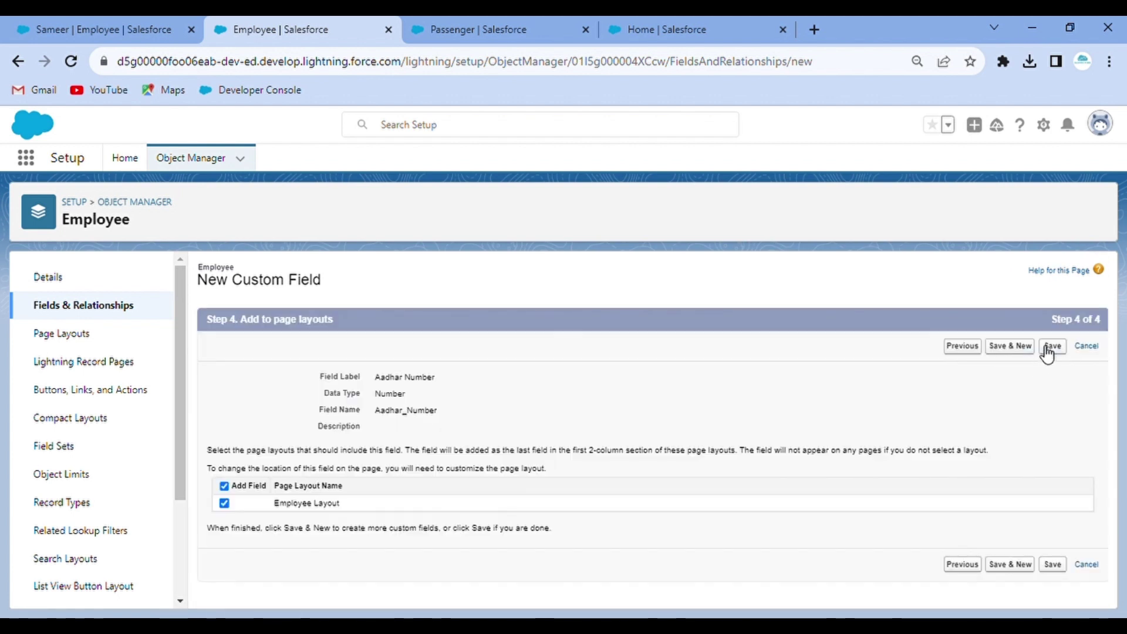
pyautogui.click(1061, 347)
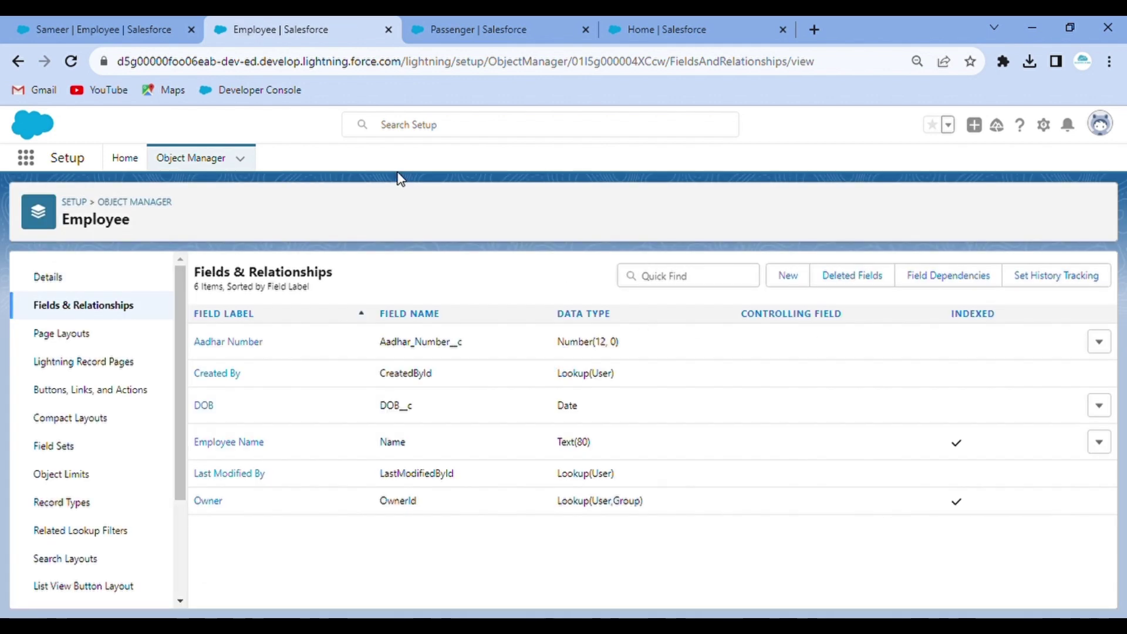
# - Switch to the employee record and reload it twice to check for the new field
pyautogui.click(128, 25)
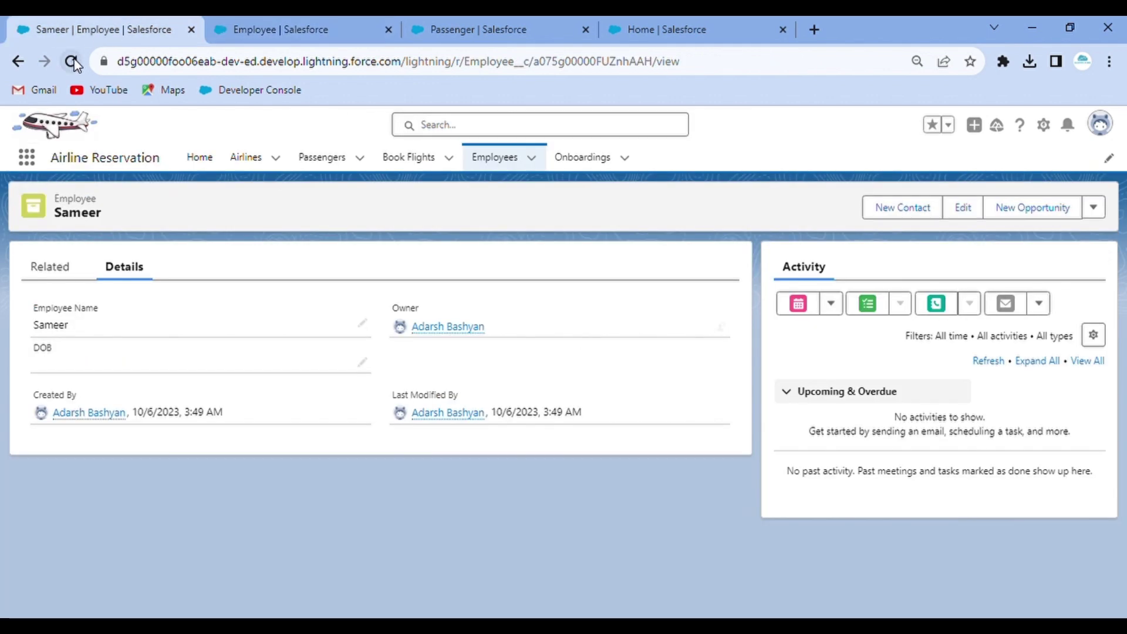
pyautogui.click(71, 62)
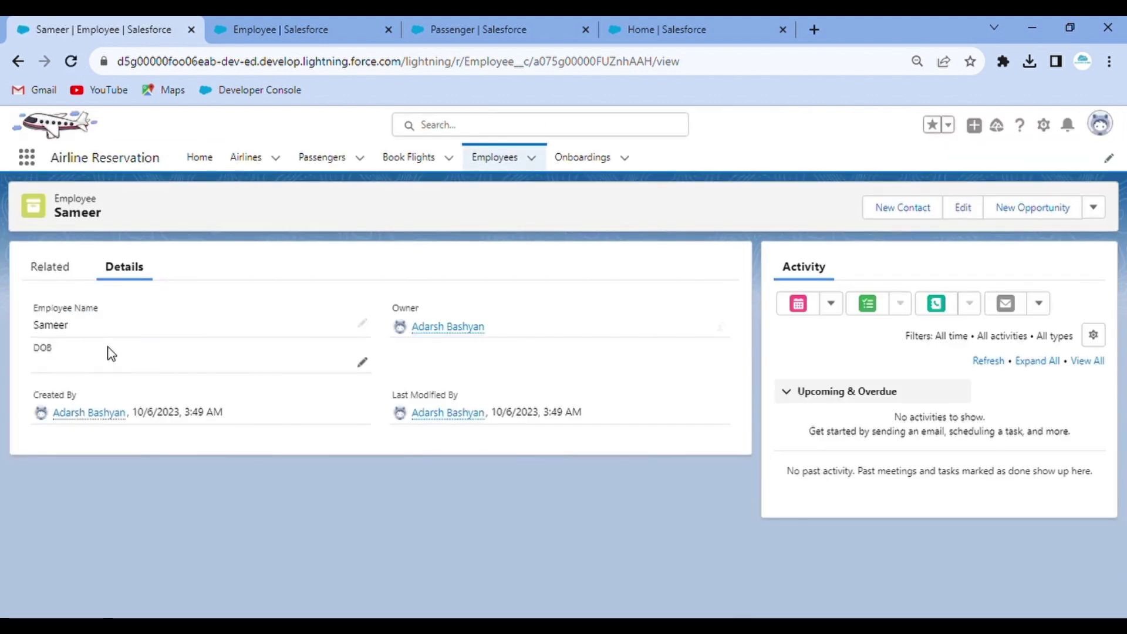
pyautogui.click(71, 61)
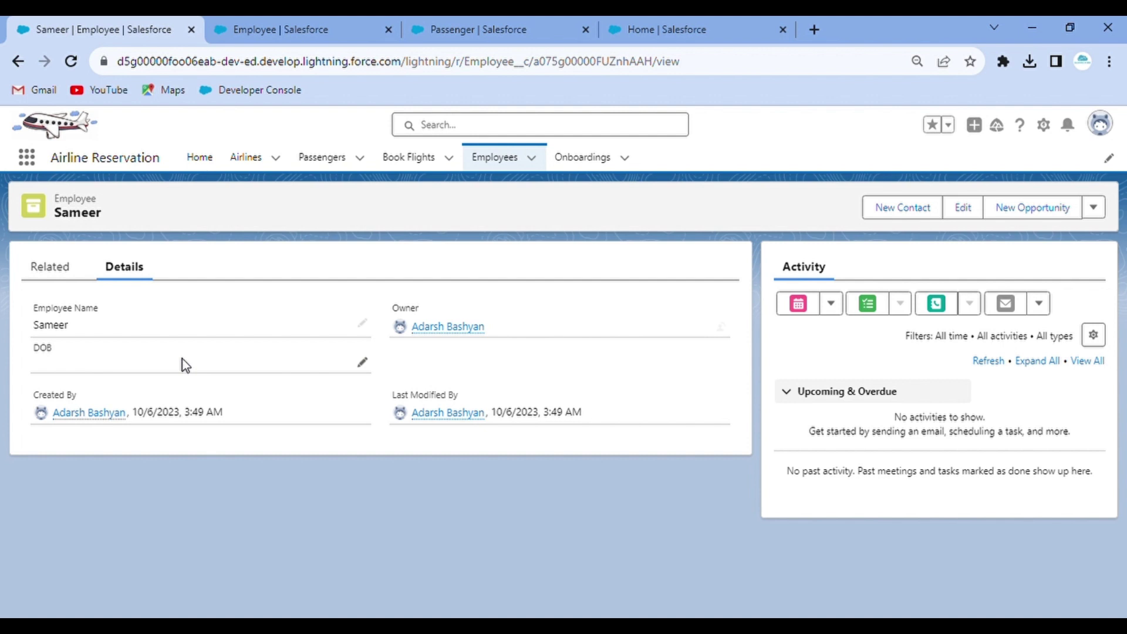
# - Drag Aadhar Number under Owner on the Employee Layout, then reload the employee record
pyautogui.click(262, 25)
pyautogui.click(82, 335)
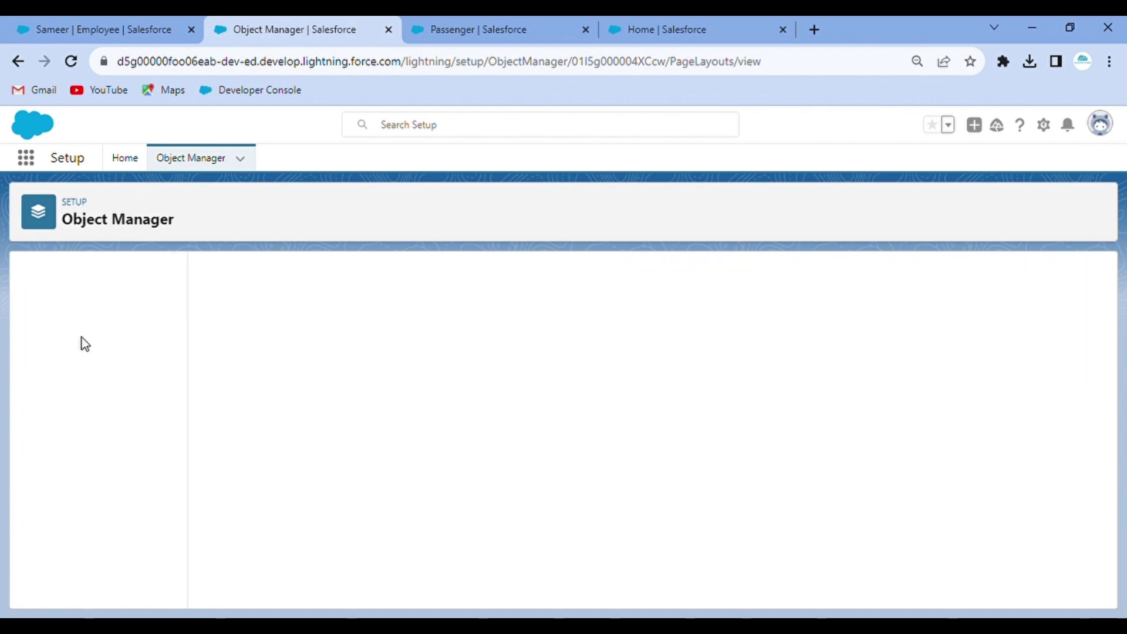
pyautogui.click(247, 341)
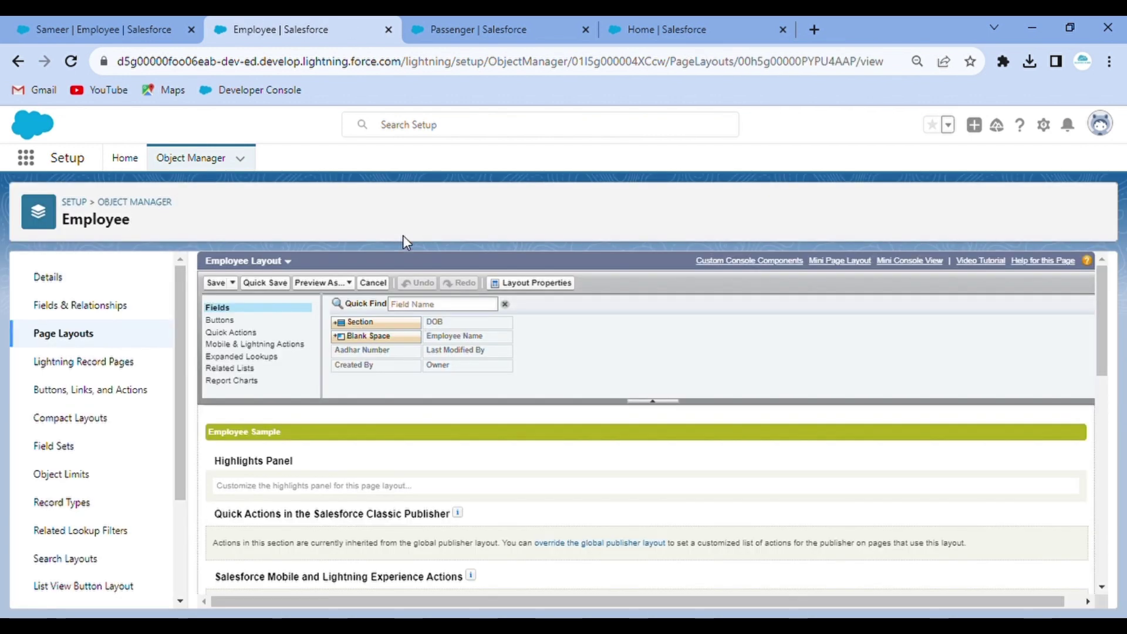
pyautogui.scroll(-5, 398, 478)
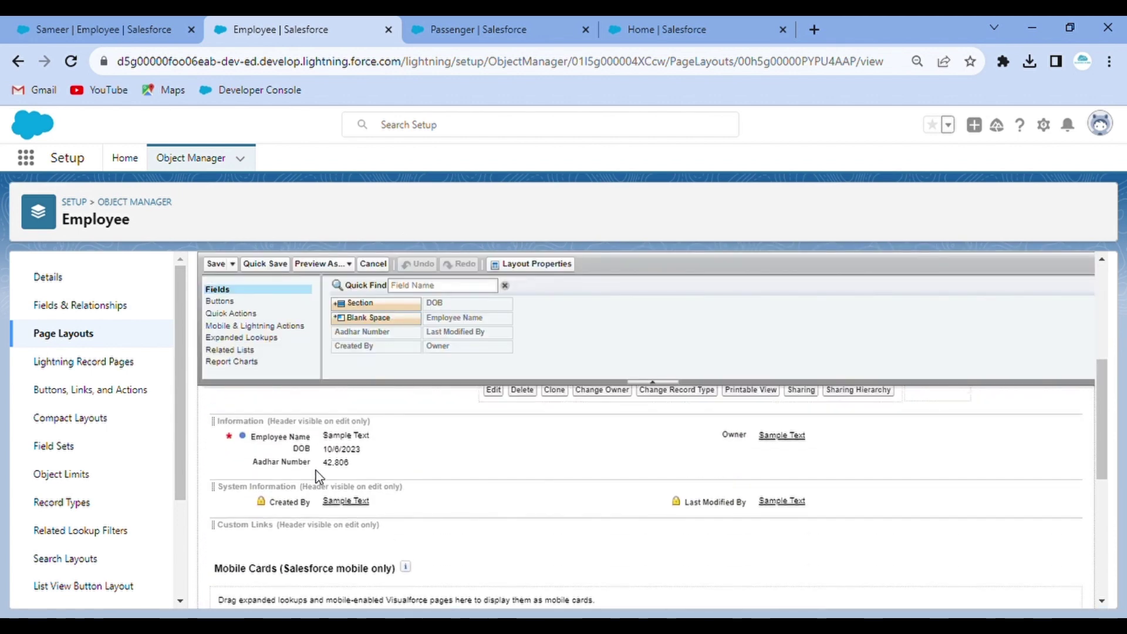
pyautogui.moveTo(324, 470); pyautogui.dragTo(715, 455)
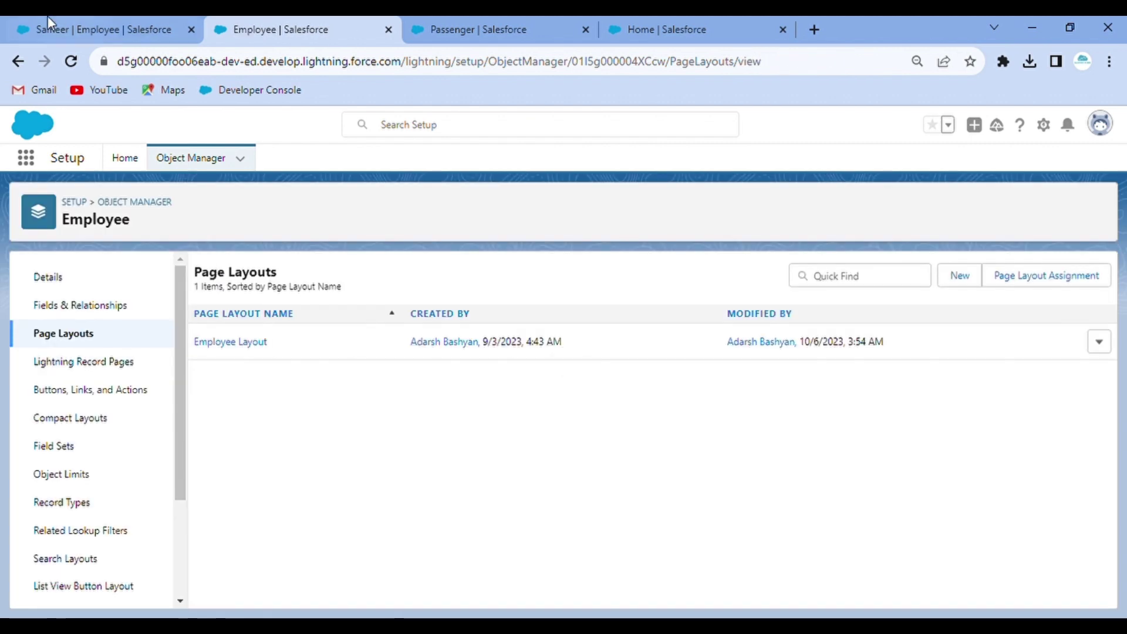
pyautogui.click(47, 26)
pyautogui.click(69, 63)
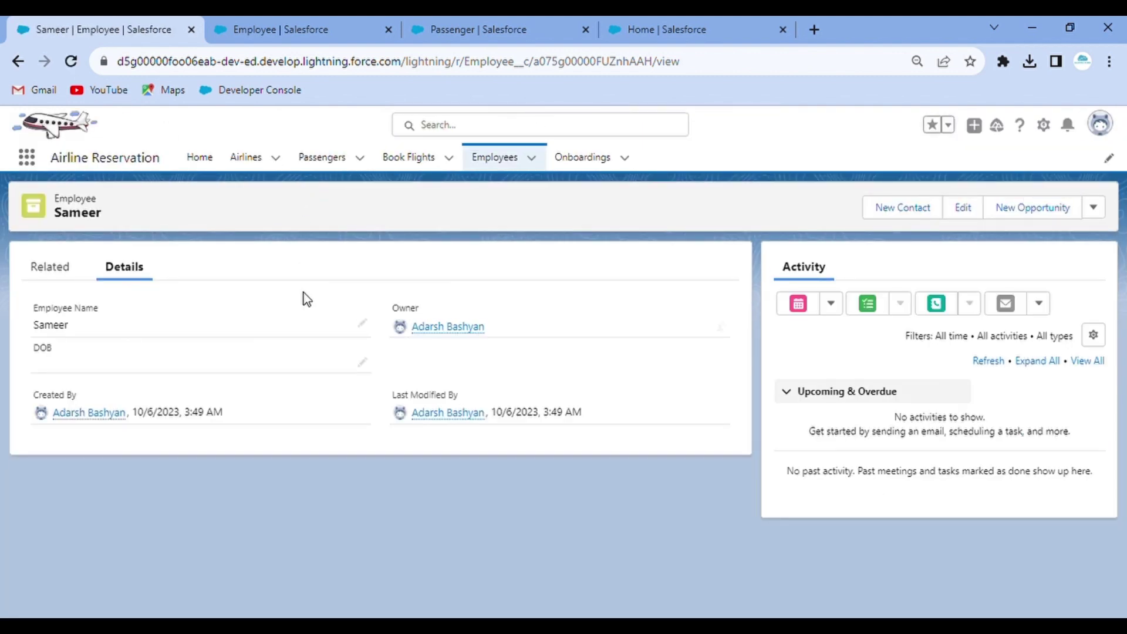
# - Log out of the Salesforce org from the user profile menu
pyautogui.click(1044, 125)
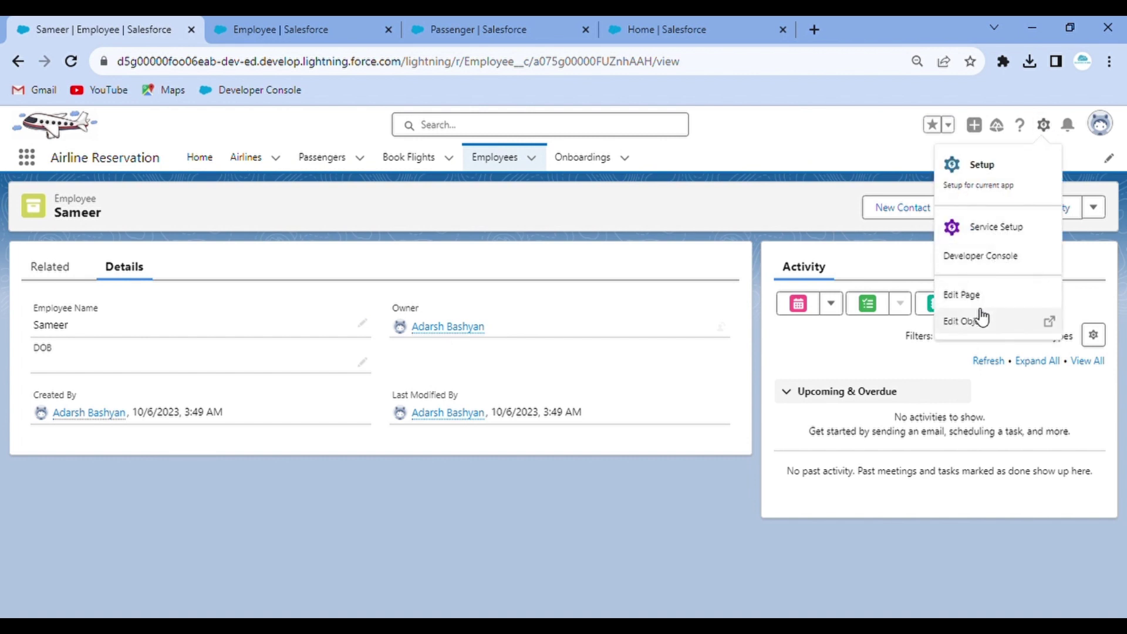
pyautogui.click(1099, 122)
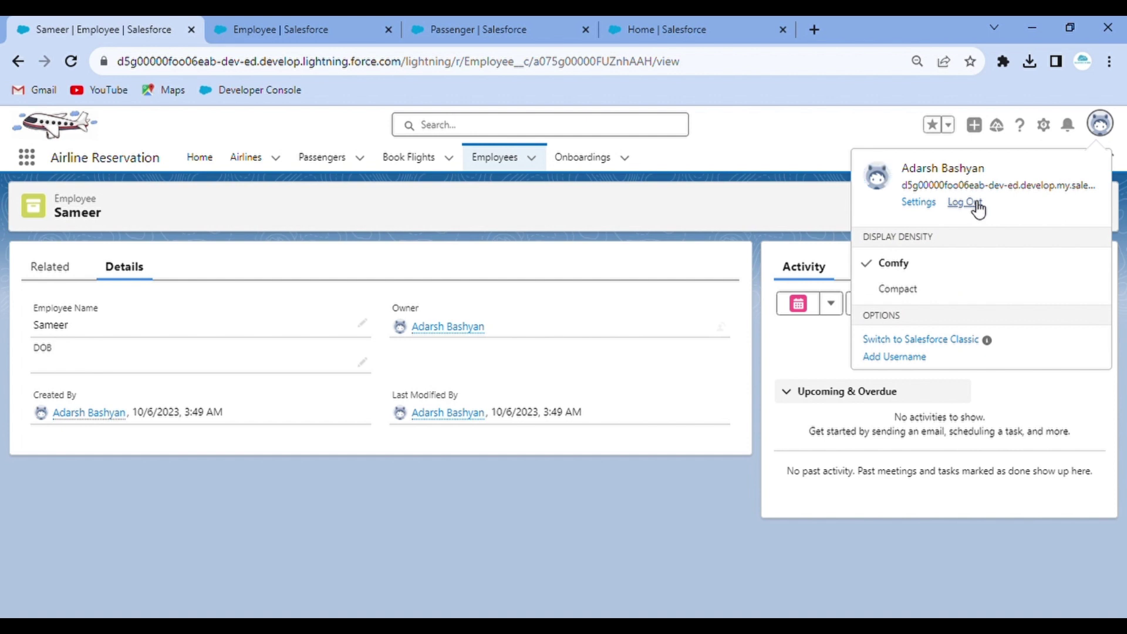
pyautogui.click(975, 203)
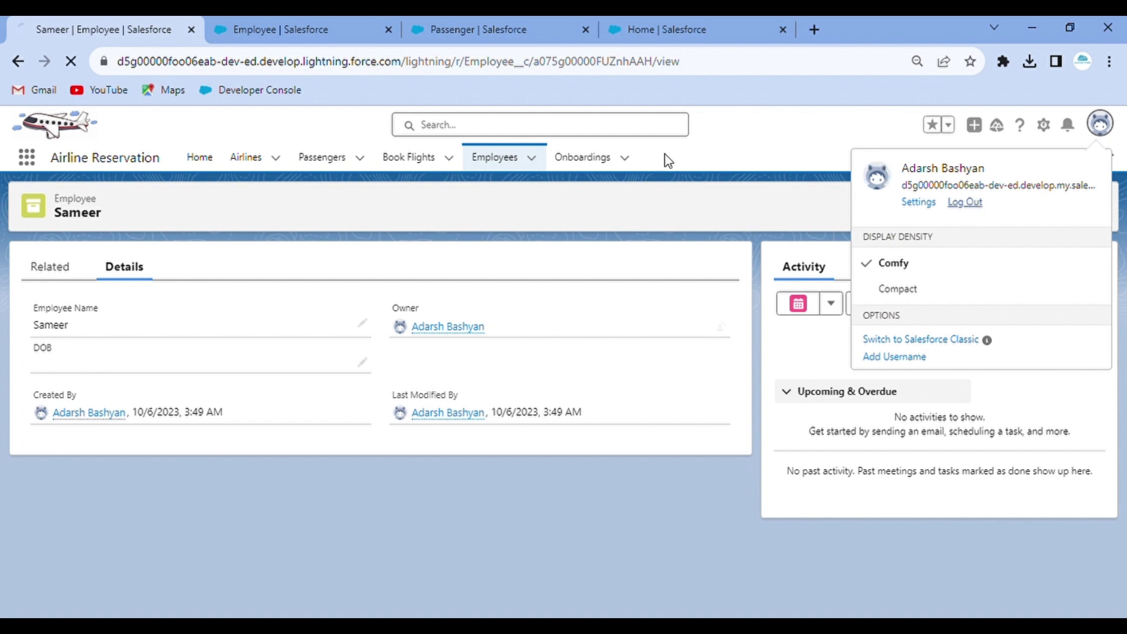
# - Close the Employee setup, Passenger and Home tabs, then log back in with the saved username
pyautogui.click(386, 34)
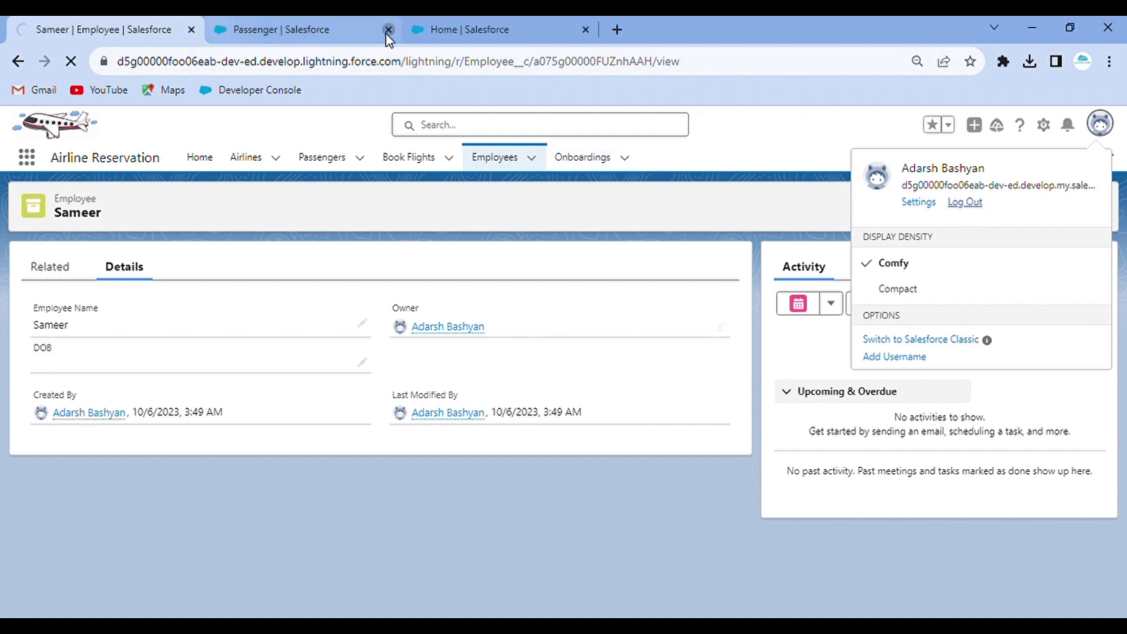
pyautogui.click(386, 35)
pyautogui.click(387, 35)
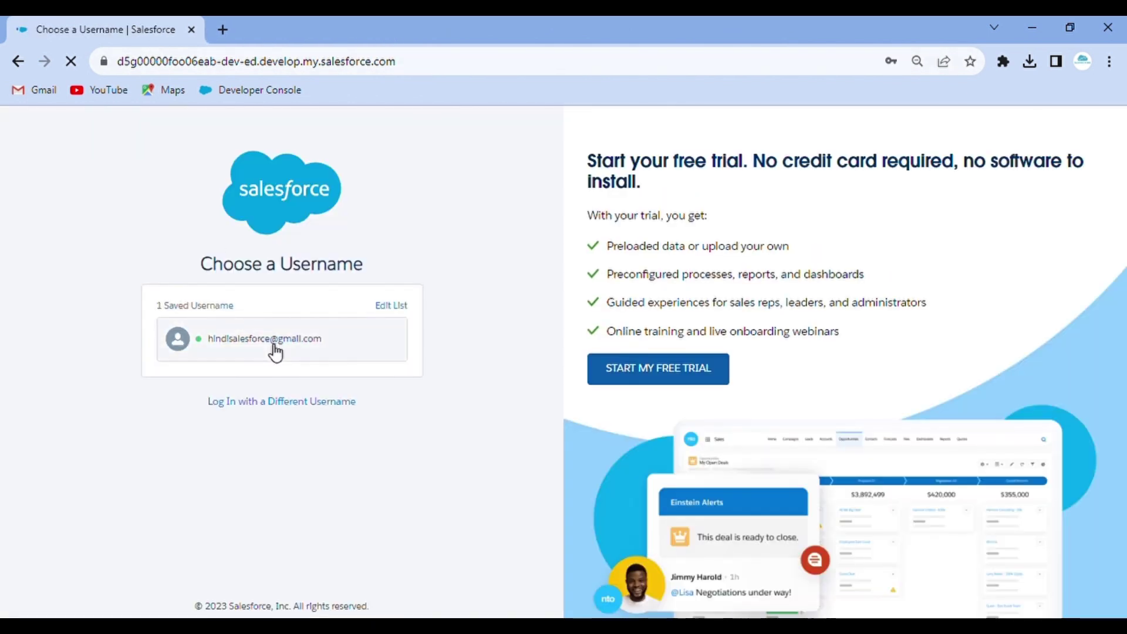
pyautogui.click(275, 351)
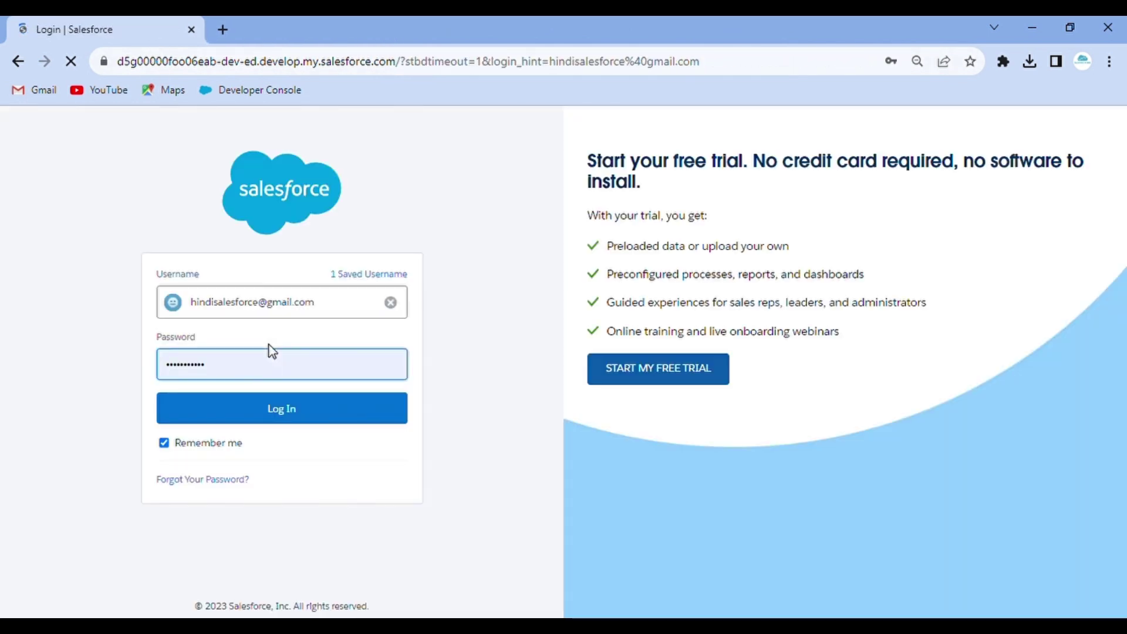
pyautogui.click(279, 414)
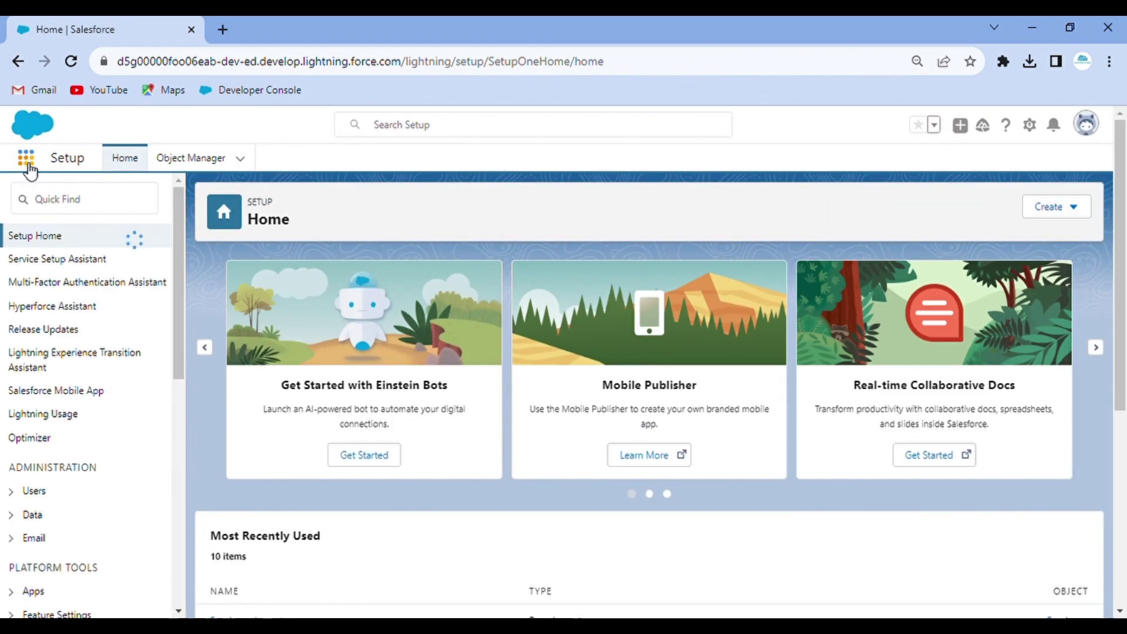
# - Open the second employee record in the Airline Reservation app, then launch Setup in a new tab
pyautogui.click(28, 165)
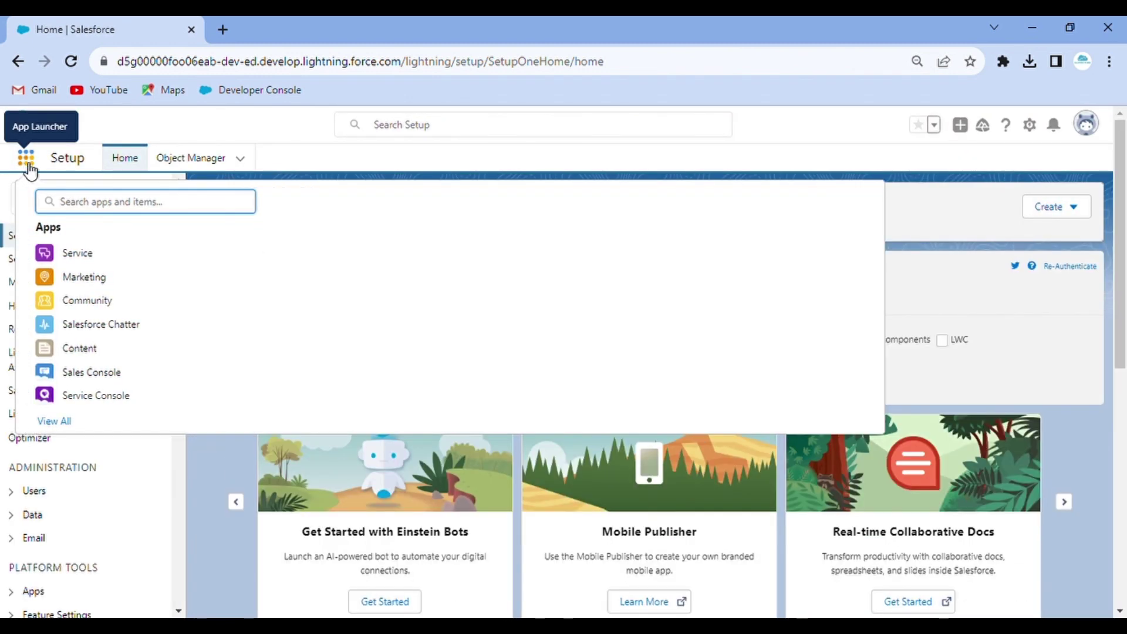
pyautogui.write('air')
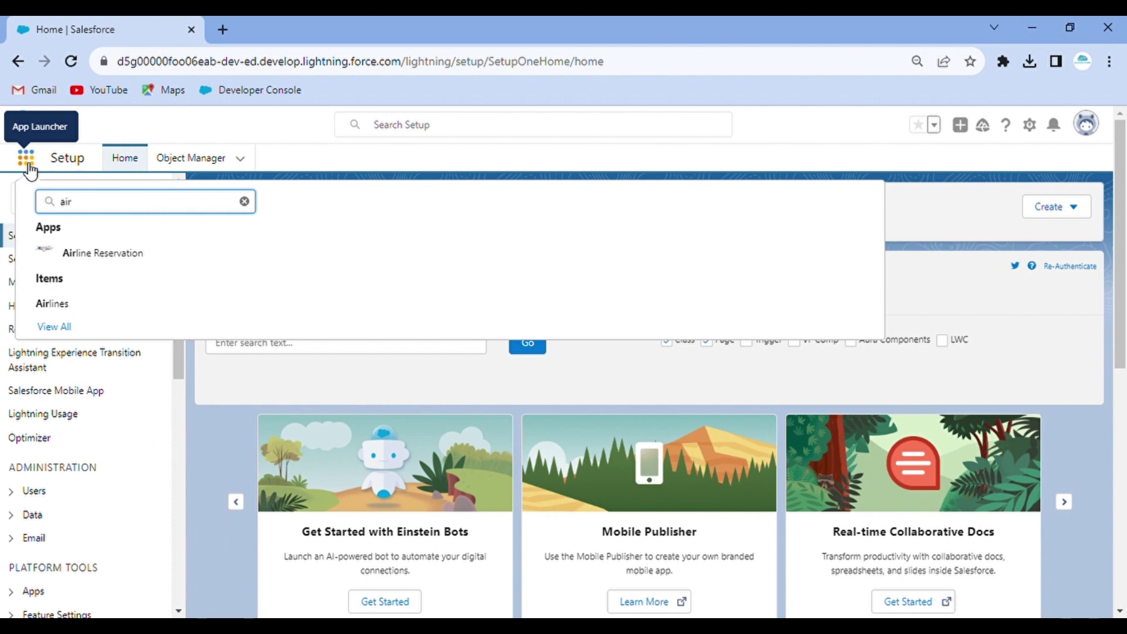
pyautogui.click(97, 255)
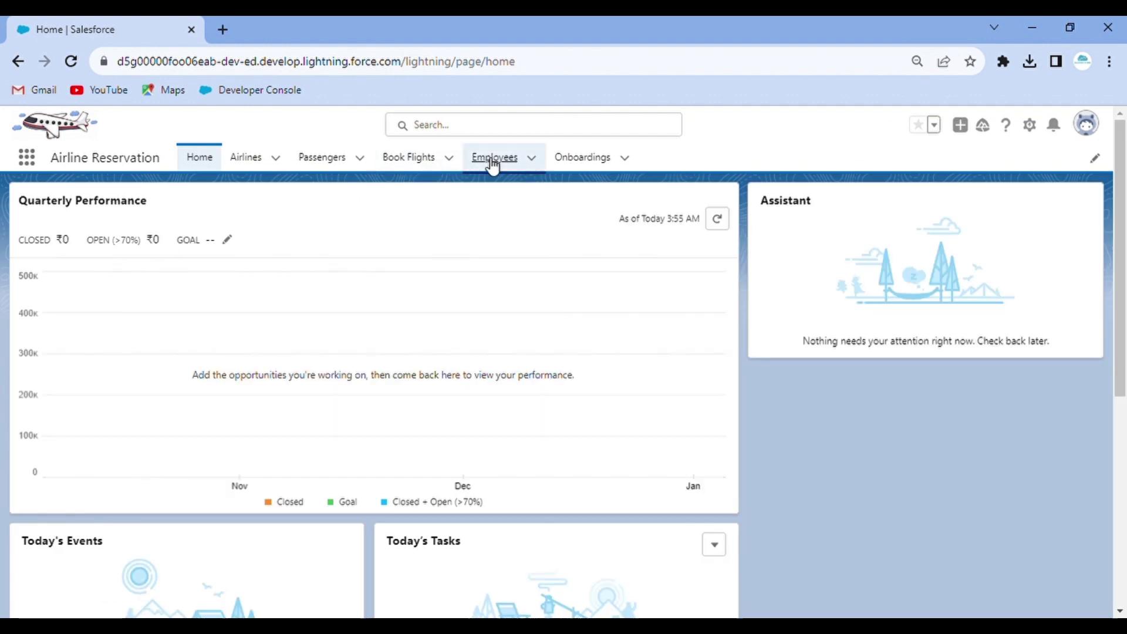
pyautogui.click(492, 166)
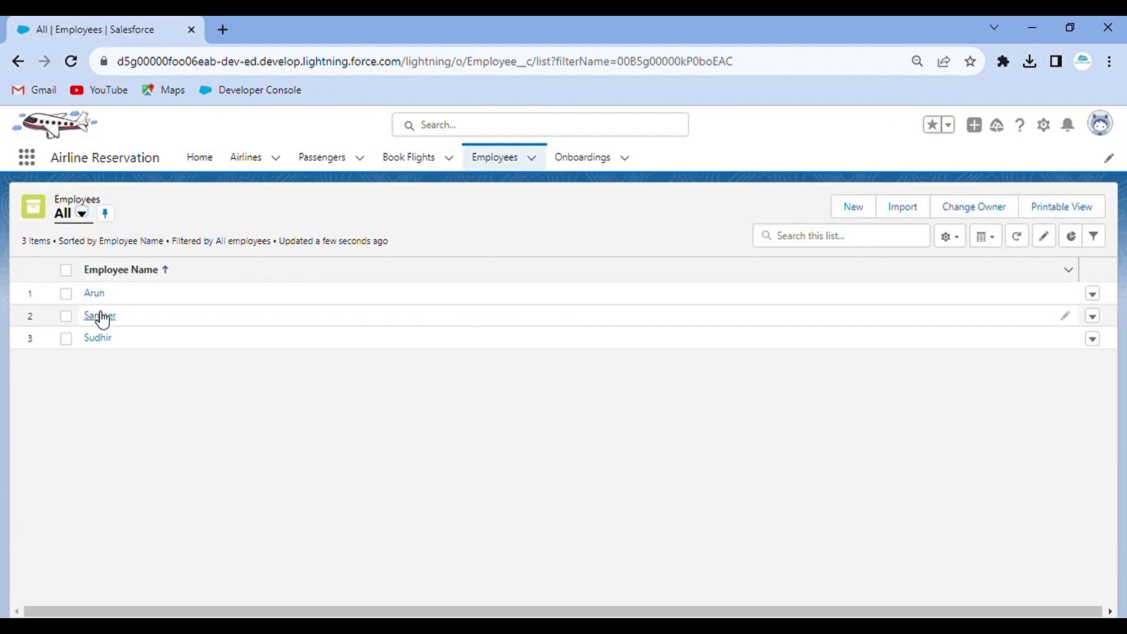
pyautogui.click(95, 316)
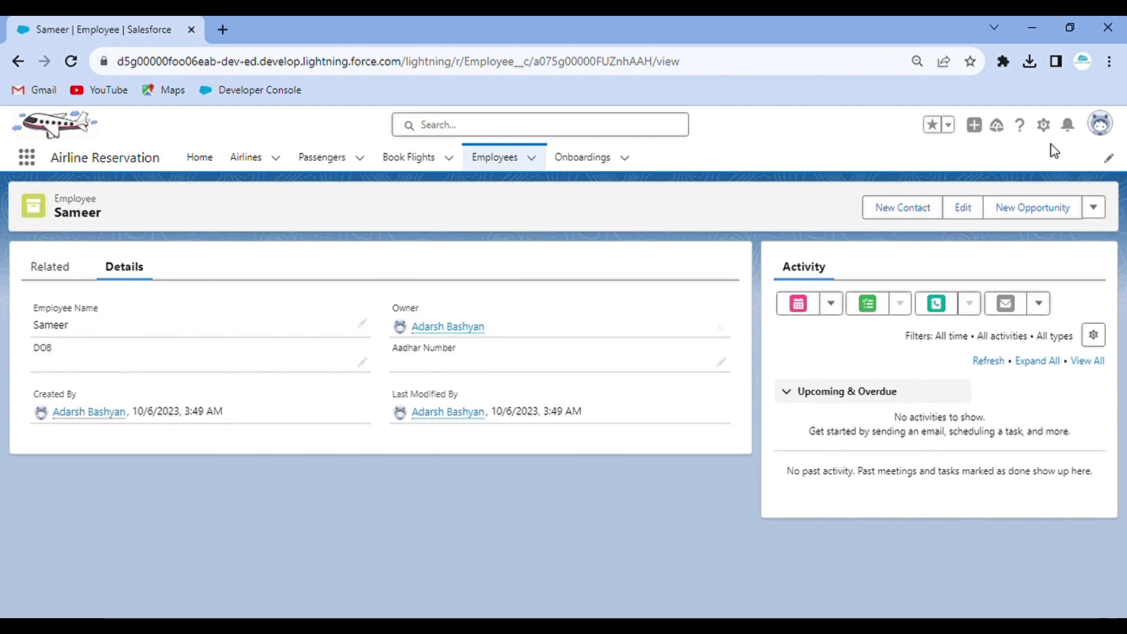
pyautogui.click(1043, 125)
pyautogui.click(1018, 169)
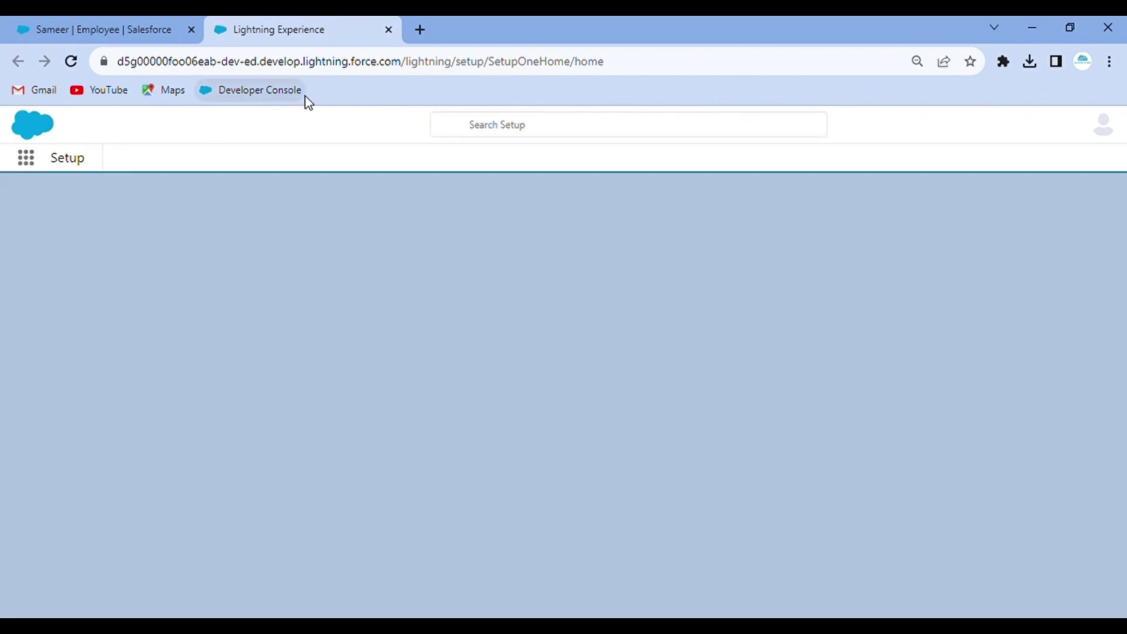
# - Go to the Employee object's Page Layouts list via Edit Object from the record page
pyautogui.click(124, 35)
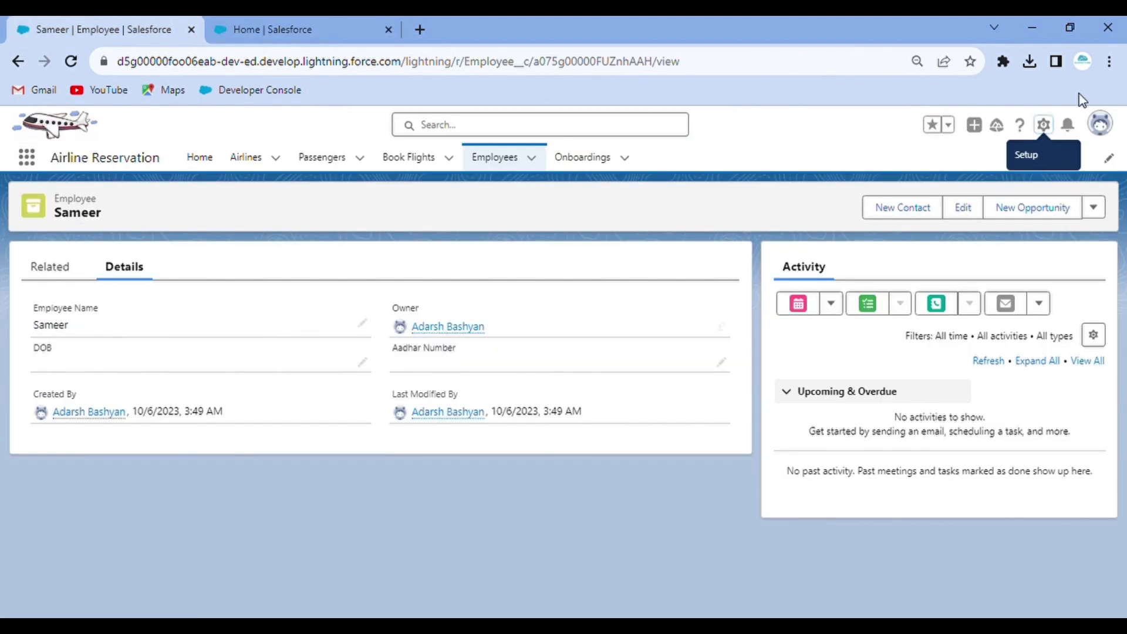
pyautogui.click(1044, 127)
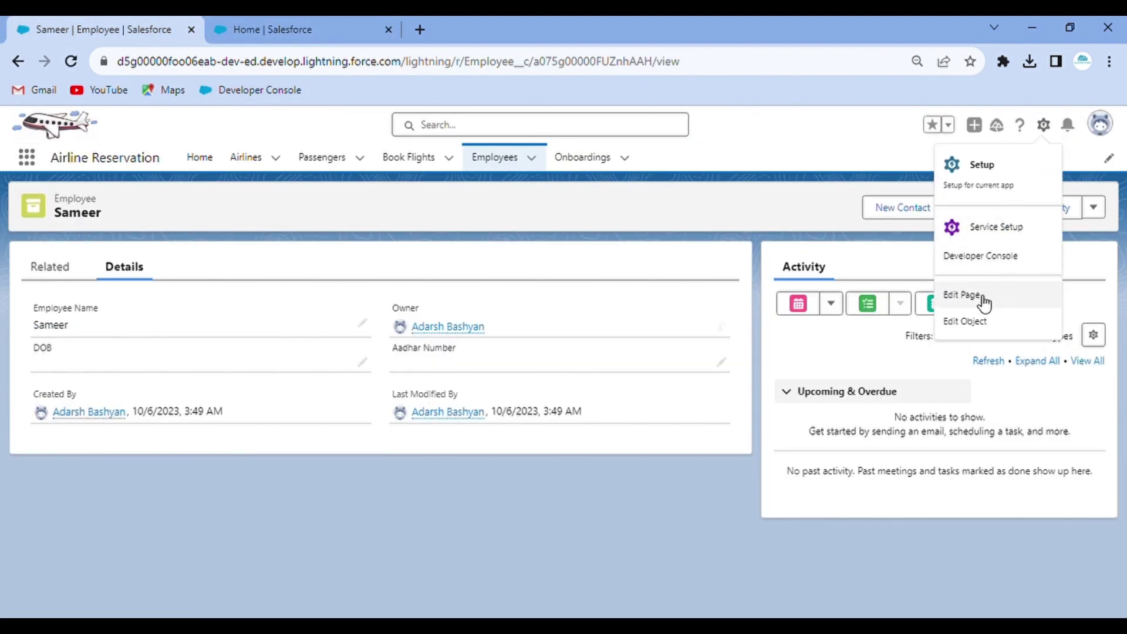
pyautogui.click(990, 330)
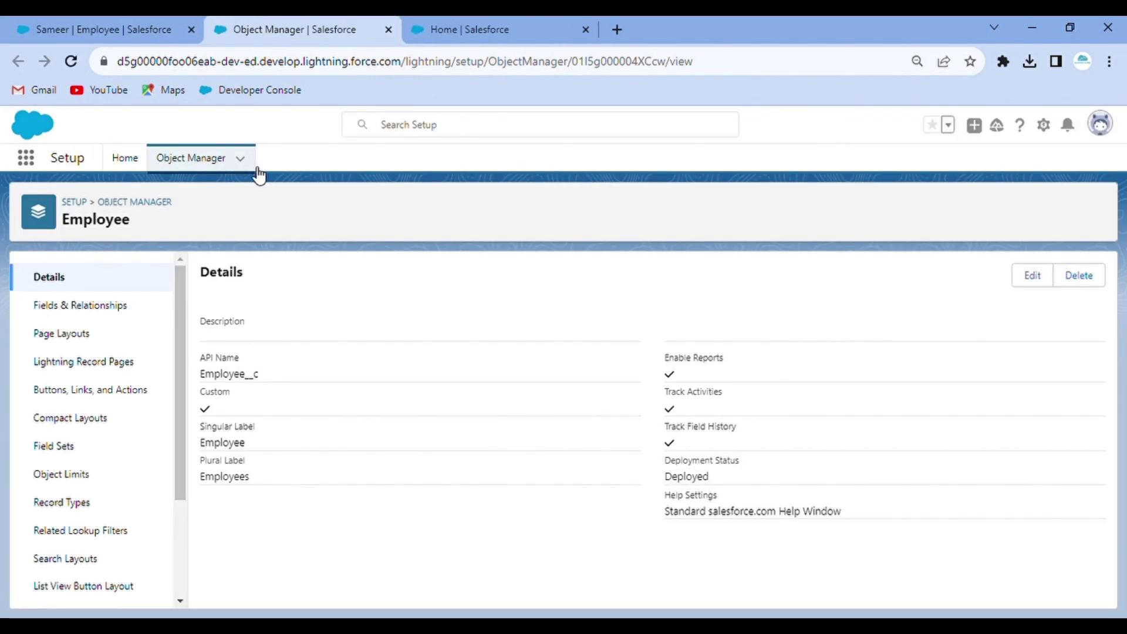
pyautogui.click(135, 18)
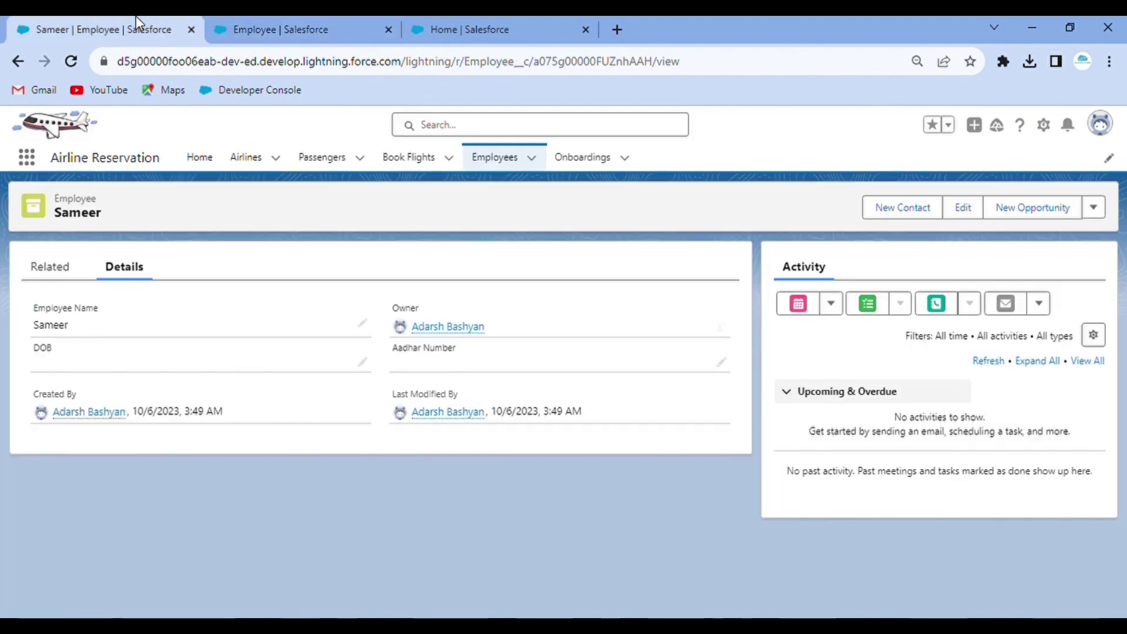
pyautogui.click(269, 18)
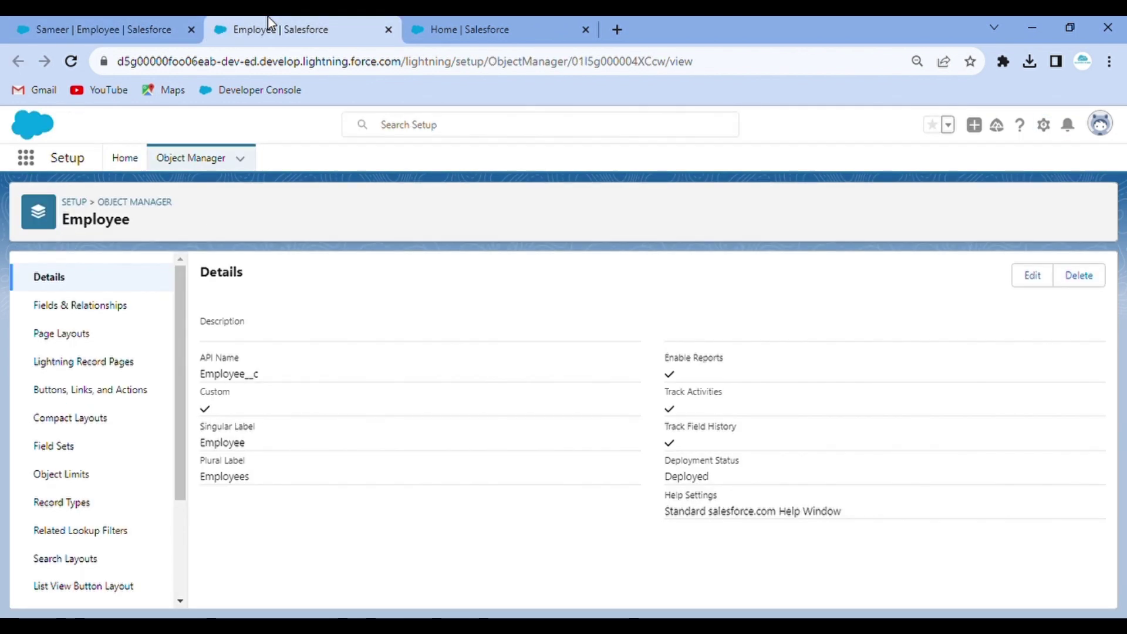
pyautogui.click(85, 334)
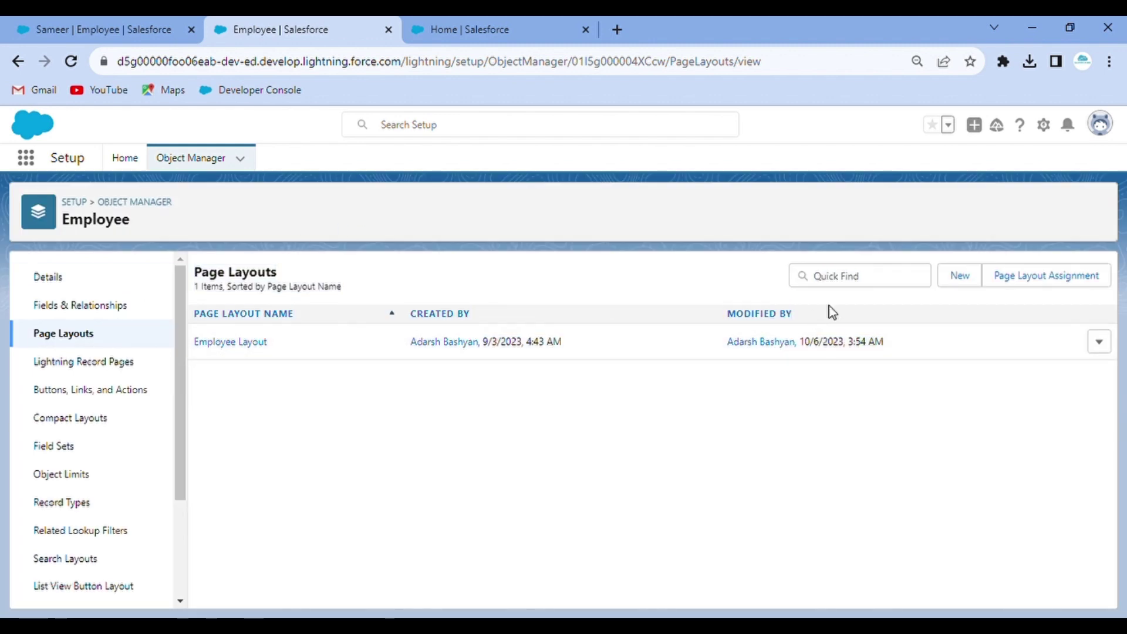
# - Create a 'Technician' page layout cloned from Employee Layout and return to the layouts list
pyautogui.click(974, 283)
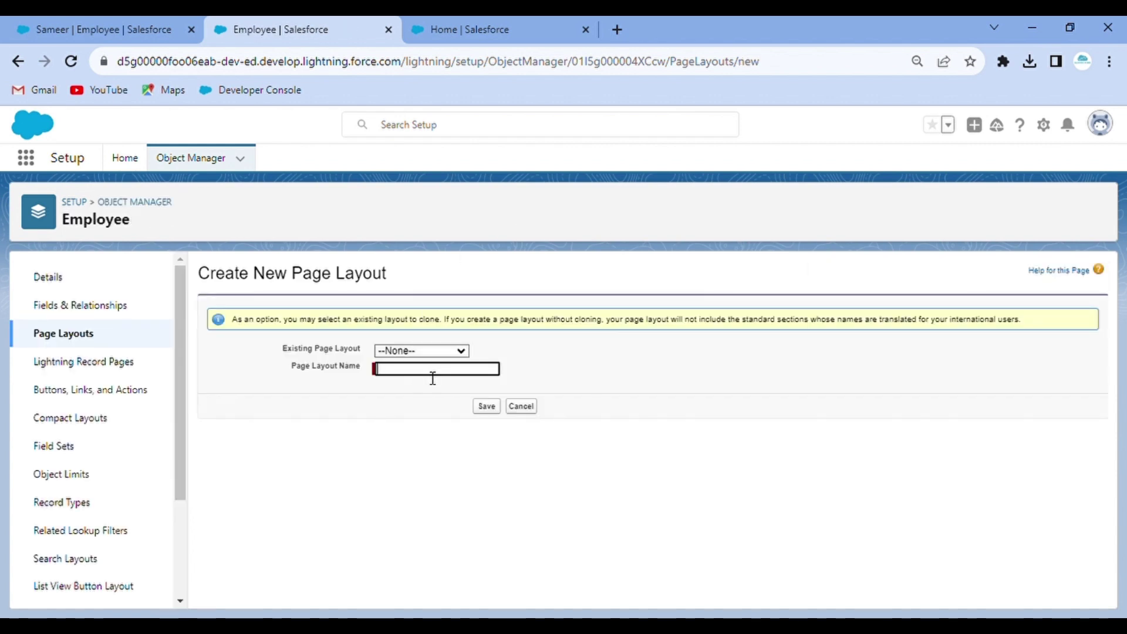
pyautogui.click(433, 378)
pyautogui.write('Technician')
pyautogui.click(622, 377)
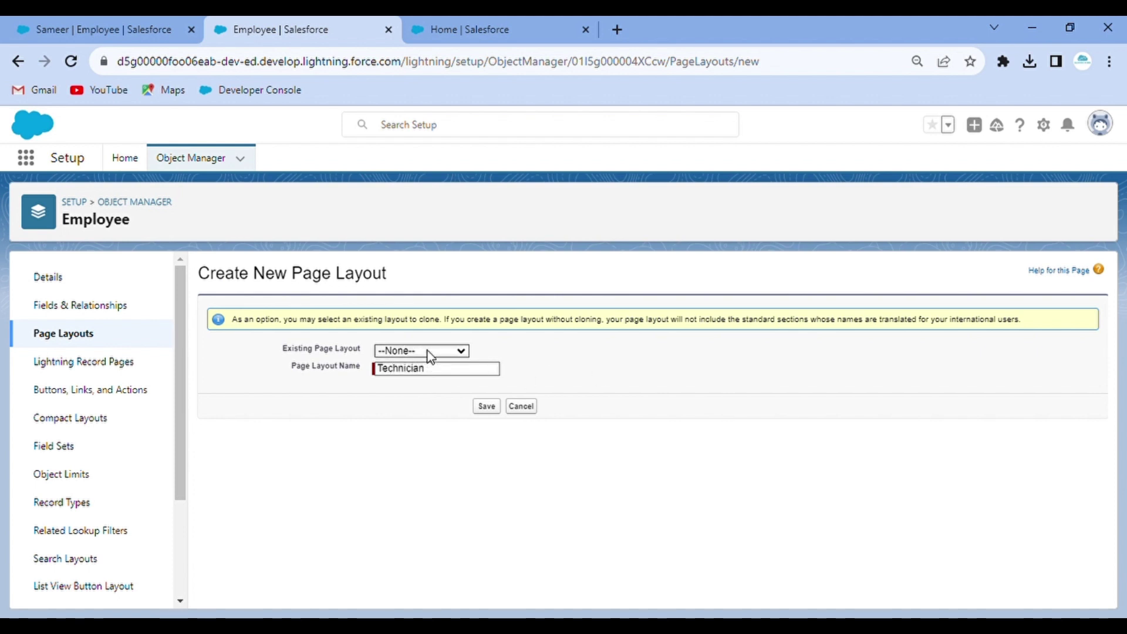
pyautogui.click(424, 383)
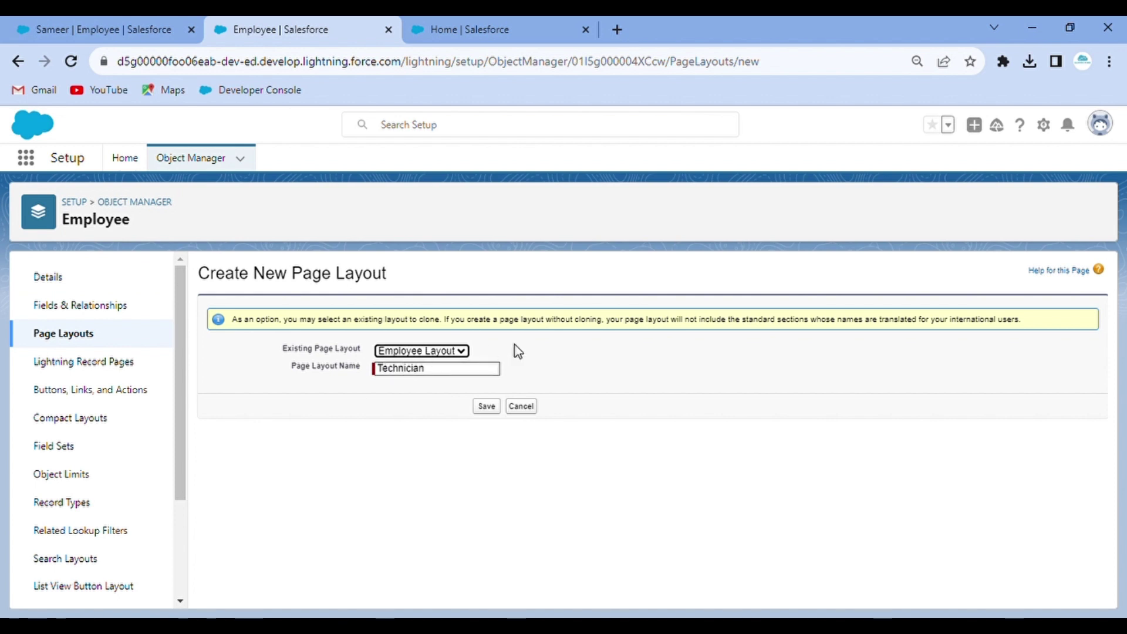
pyautogui.click(487, 406)
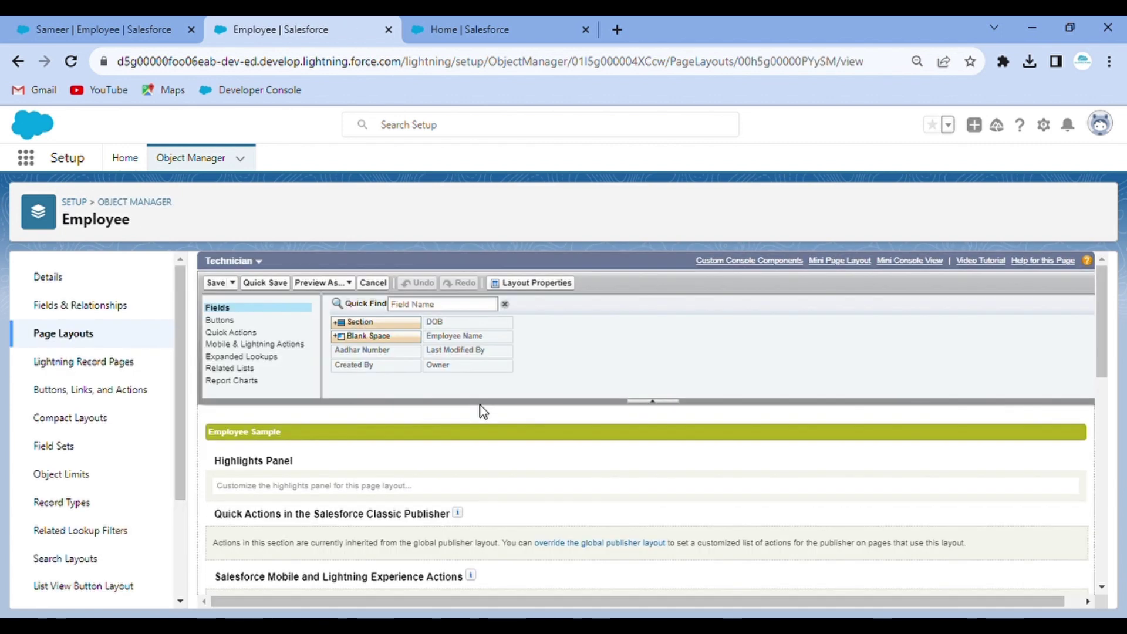
pyautogui.click(73, 333)
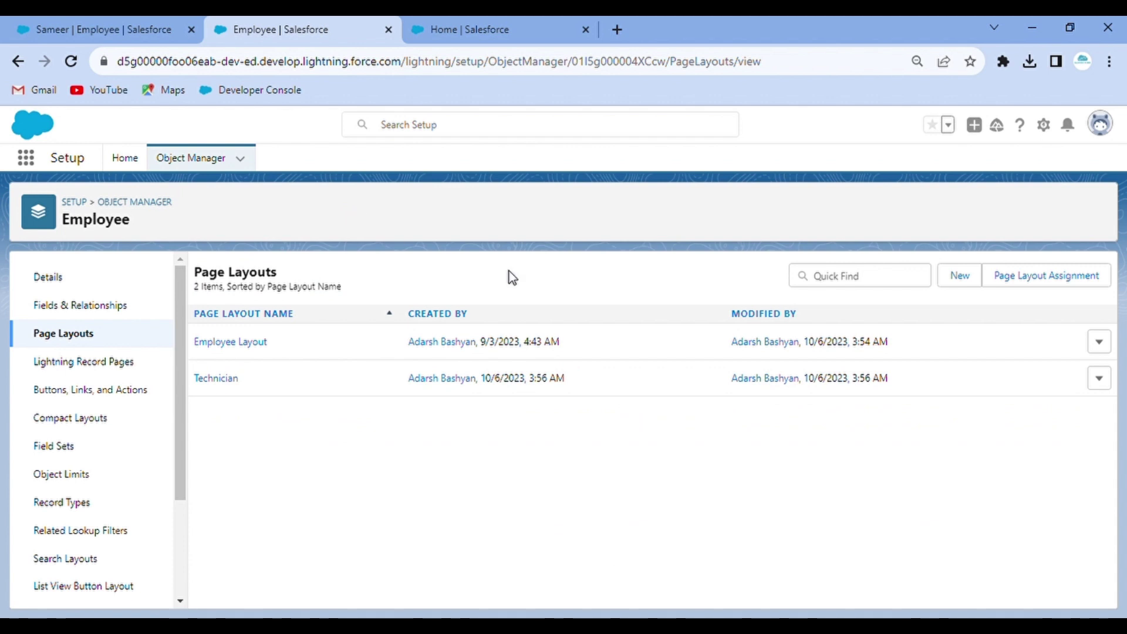
# - Create a 'Ground Staff' page layout cloned from Employee Layout and return to the layouts list
pyautogui.click(958, 276)
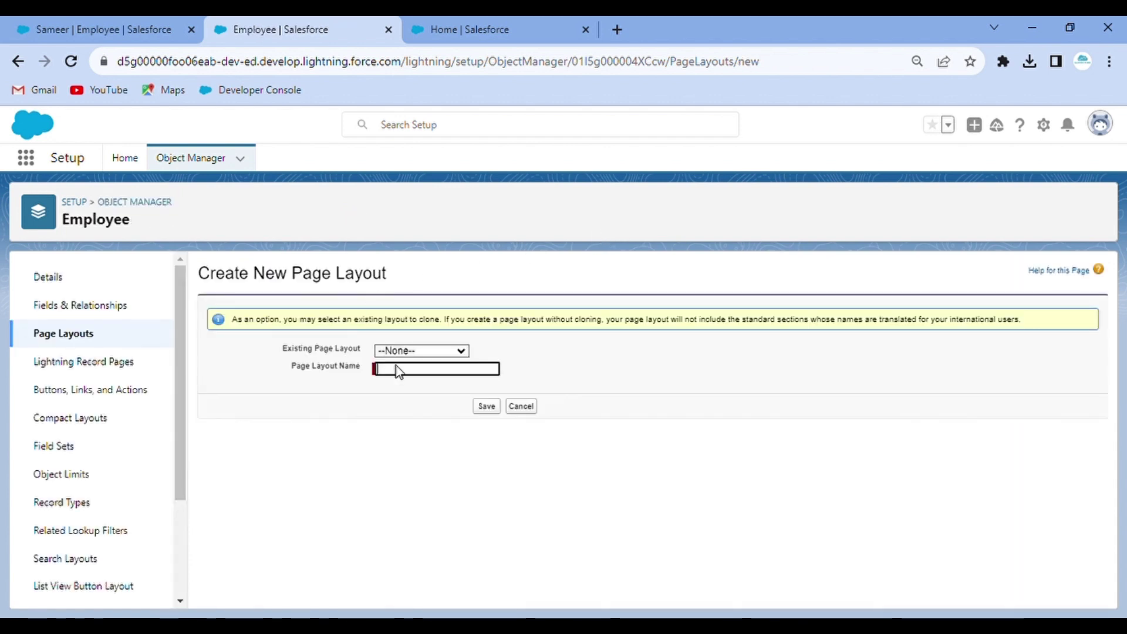
pyautogui.write('Ground Staff')
pyautogui.click(438, 351)
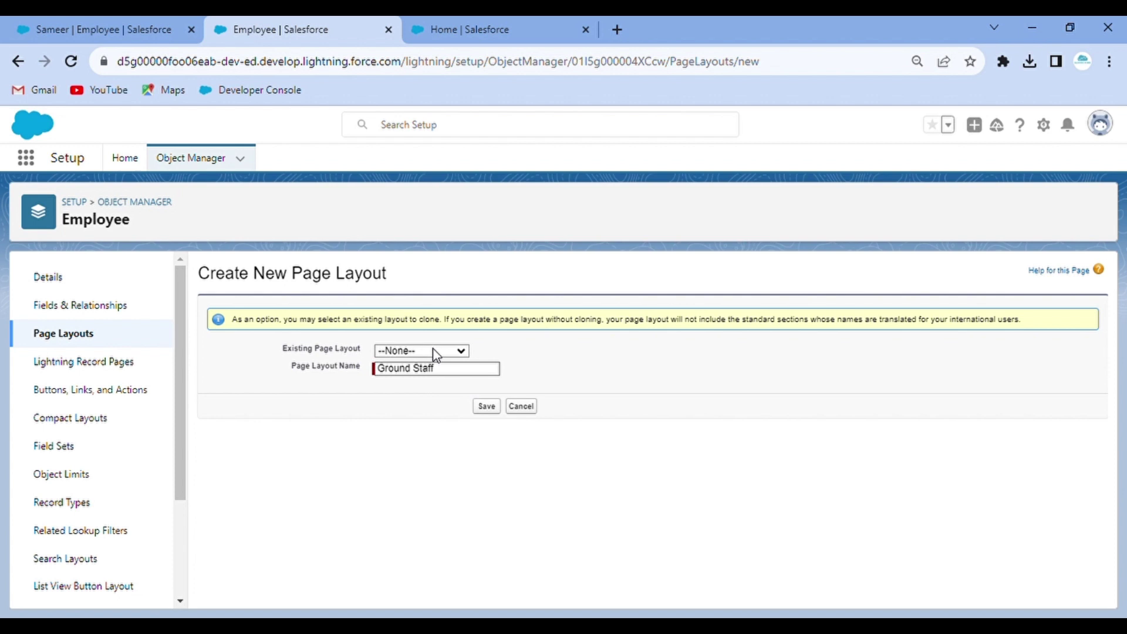
pyautogui.click(441, 388)
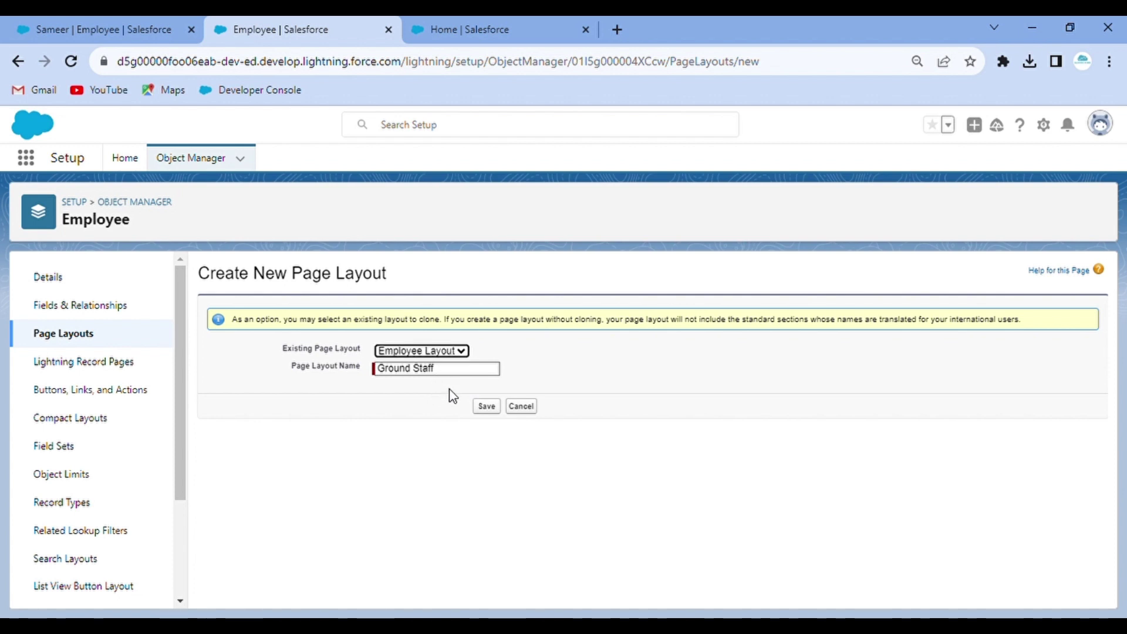
pyautogui.click(487, 406)
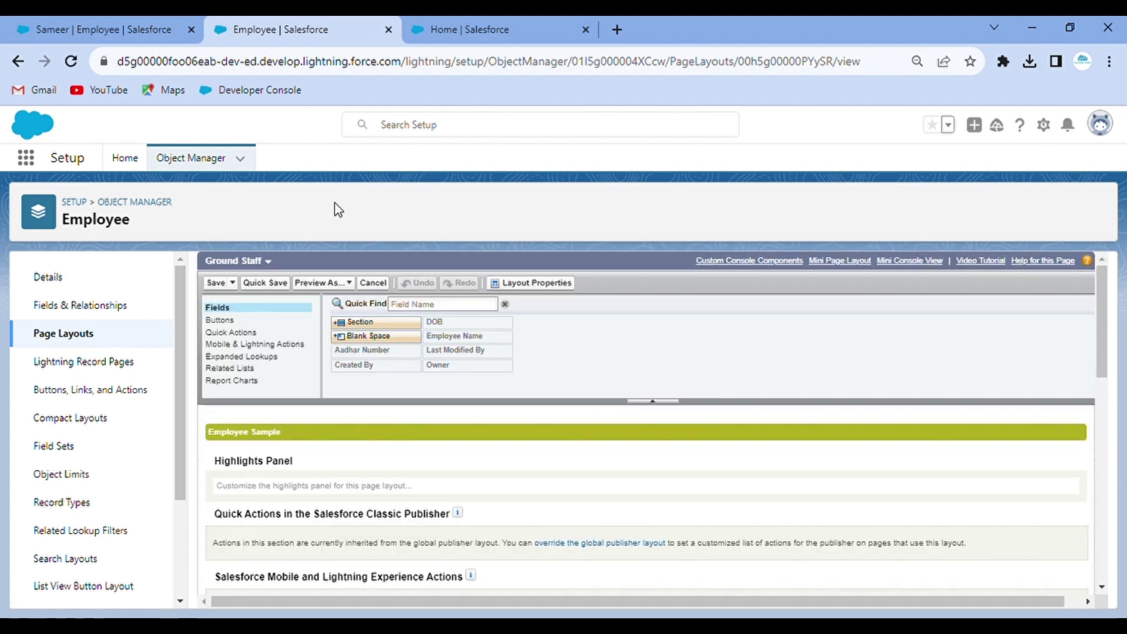
pyautogui.click(86, 332)
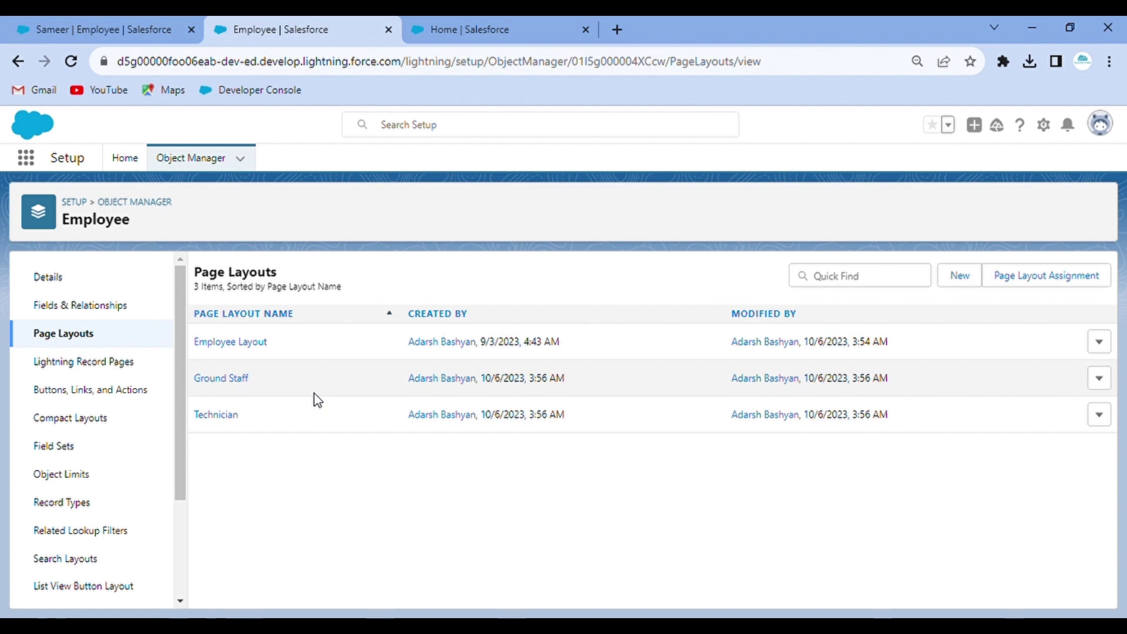
pyautogui.click(101, 15)
pyautogui.click(512, 160)
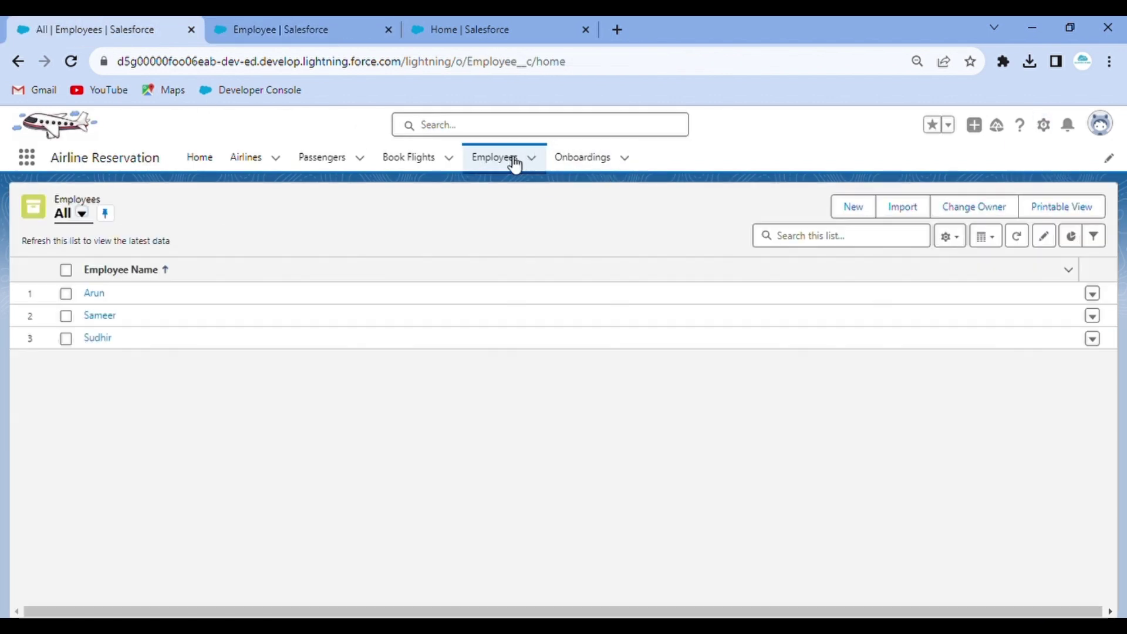
pyautogui.click(855, 207)
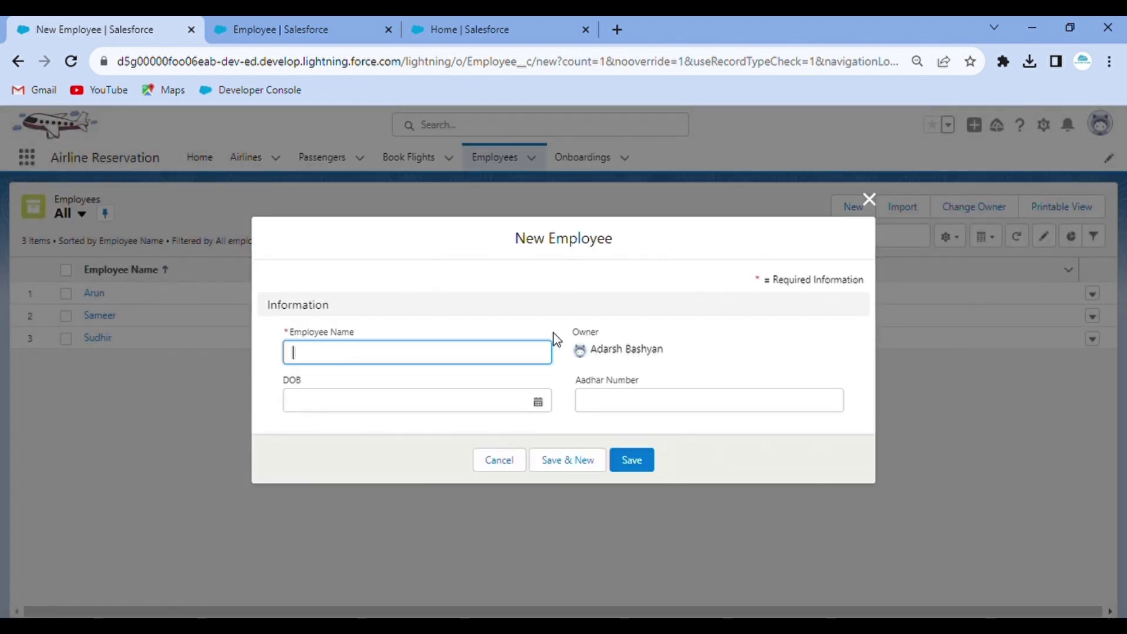
pyautogui.click(870, 200)
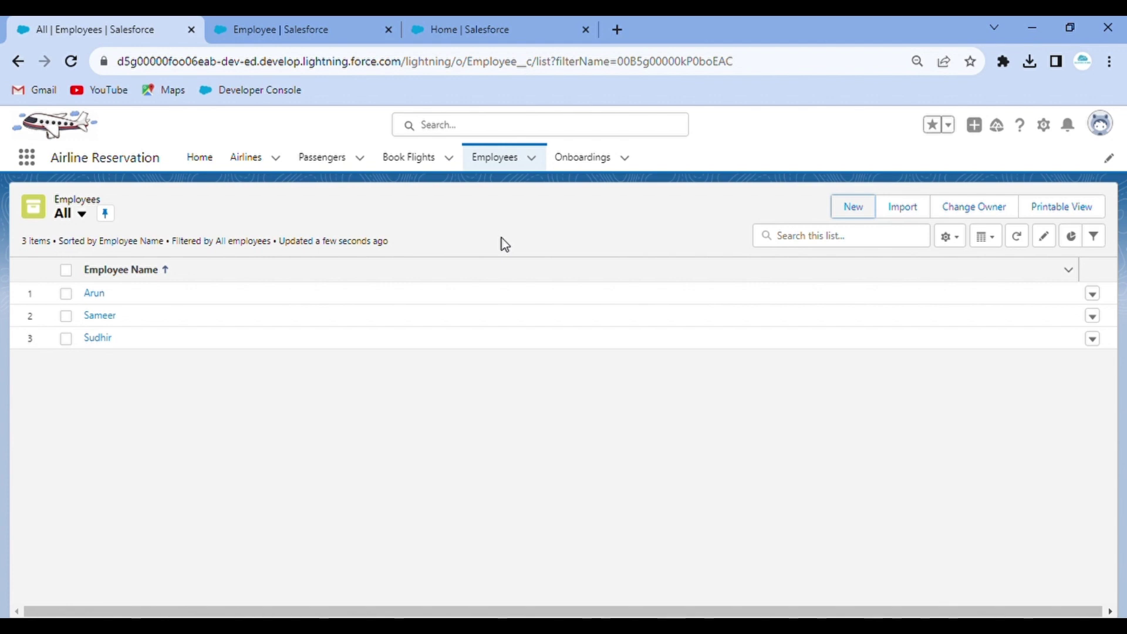
pyautogui.click(280, 18)
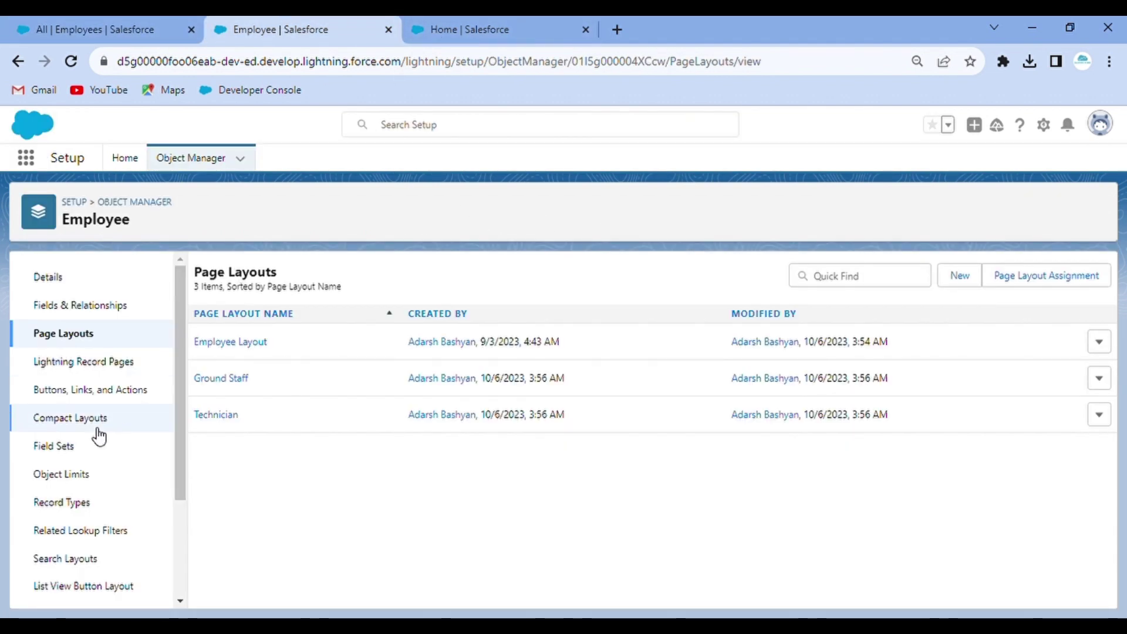
# - Check the Employee object's empty Record Types list and begin a new record type
pyautogui.click(65, 504)
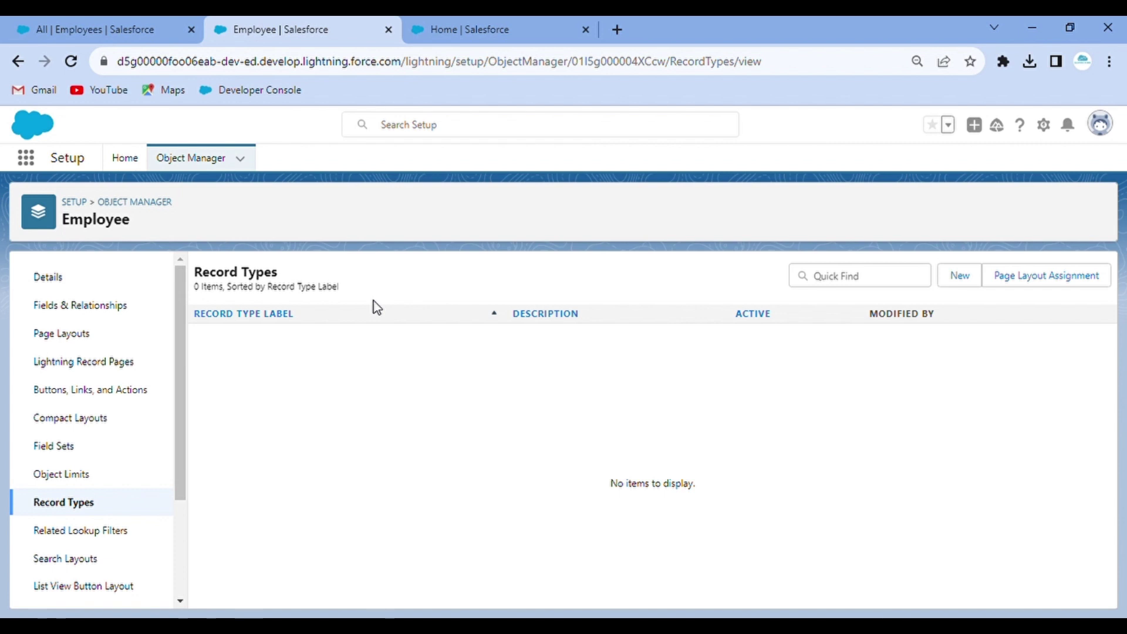
pyautogui.click(182, 20)
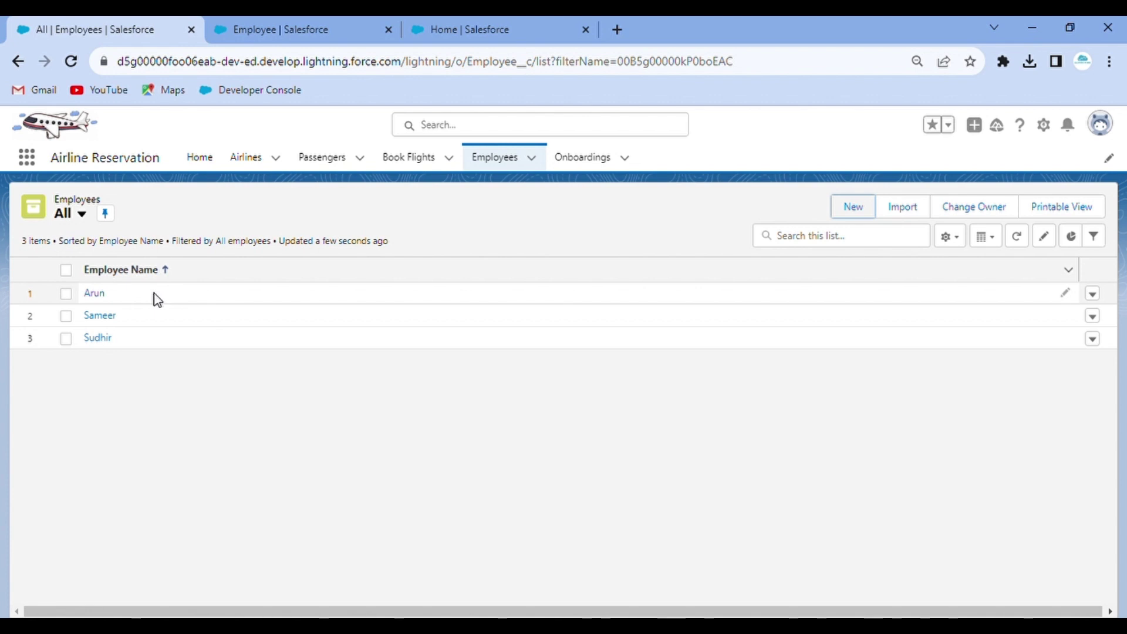
pyautogui.click(247, 19)
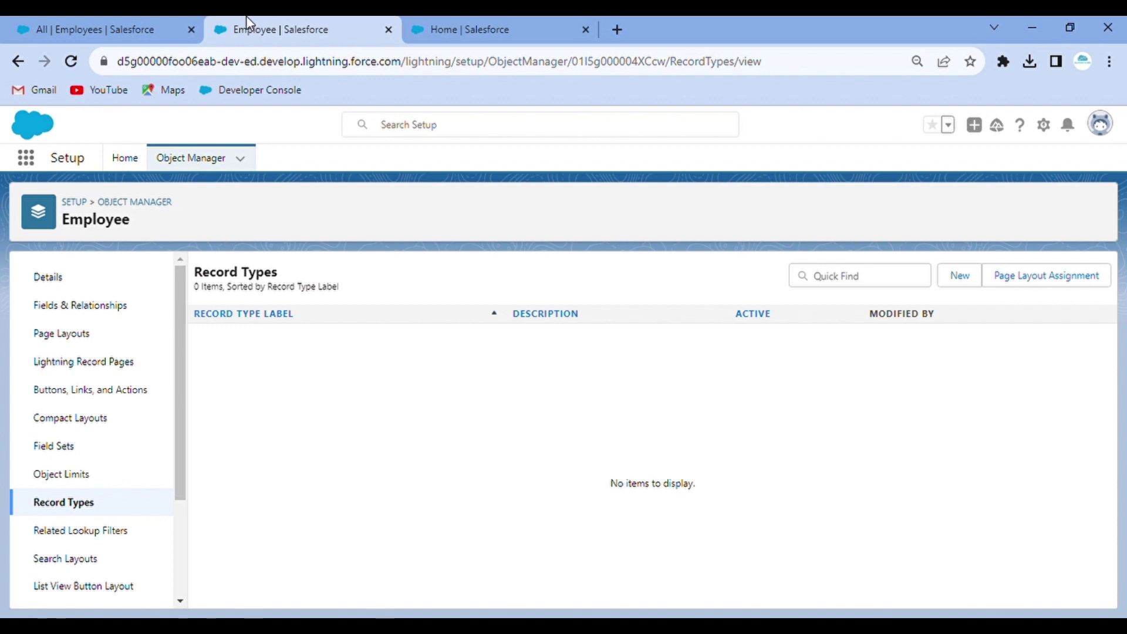
pyautogui.click(961, 277)
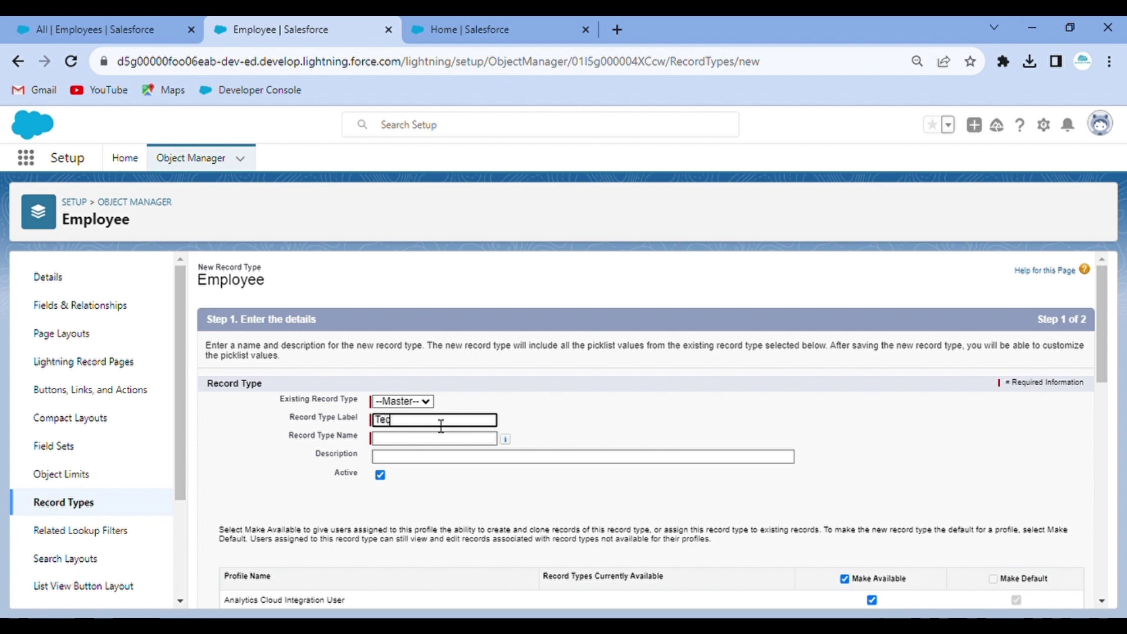
# - Label the new record type 'Technician' and continue to page layout assignment
pyautogui.write('nician')
pyautogui.click(639, 410)
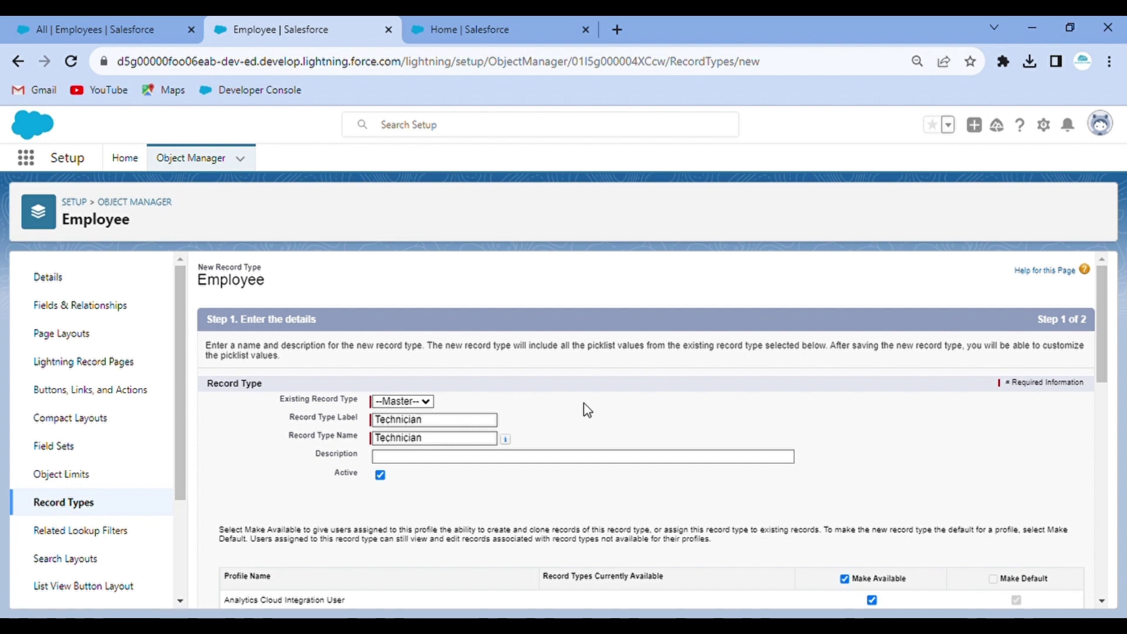
pyautogui.scroll(-3, 586, 410)
pyautogui.scroll(3, 968, 410)
pyautogui.scroll(-10, 1004, 451)
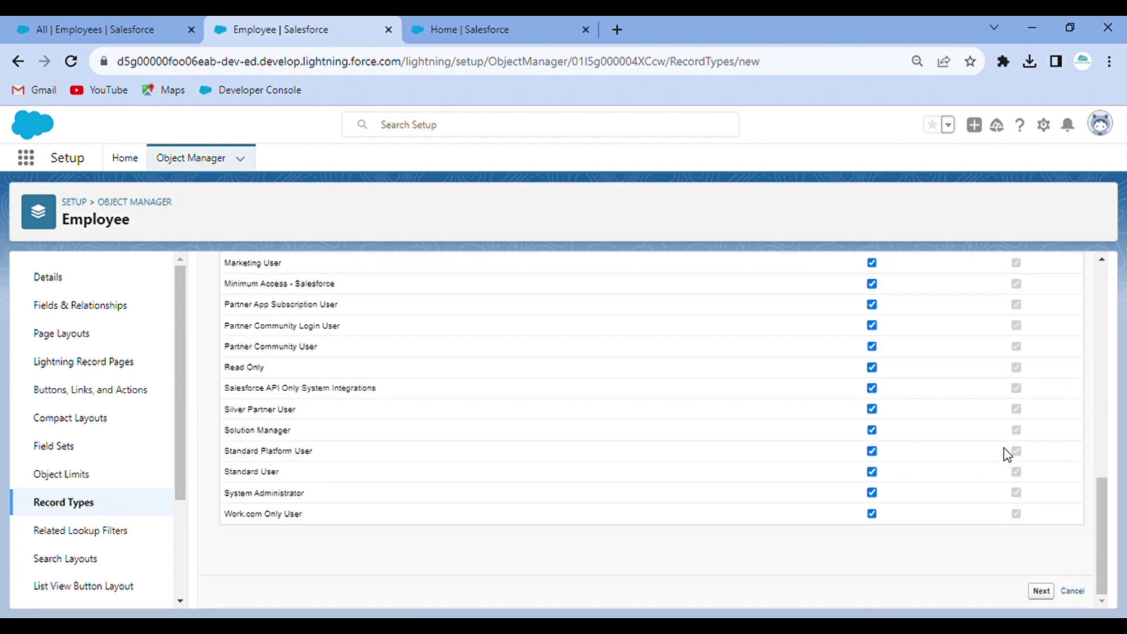
pyautogui.click(1042, 591)
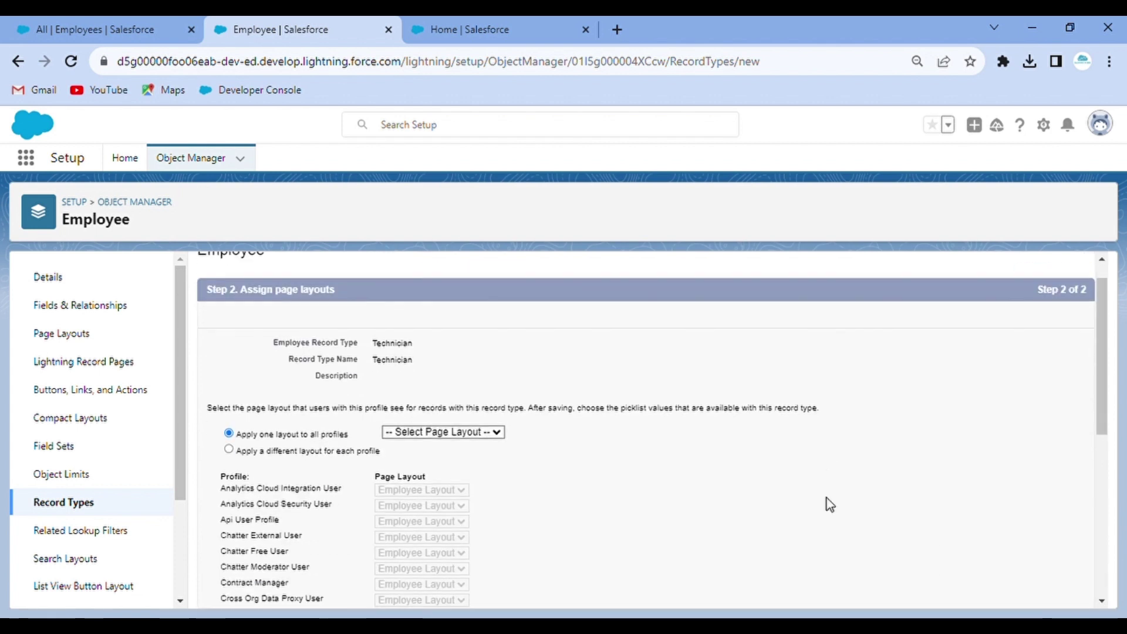
# - Apply the Technician page layout to all profiles and save the record type
pyautogui.scroll(1, 510, 351)
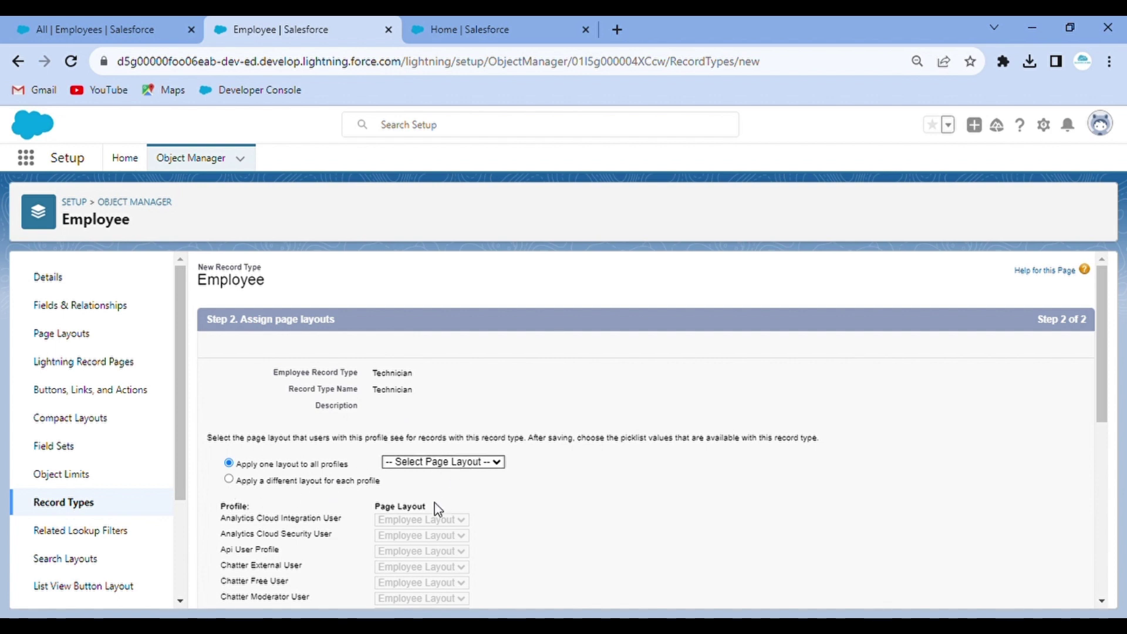
pyautogui.press('t')
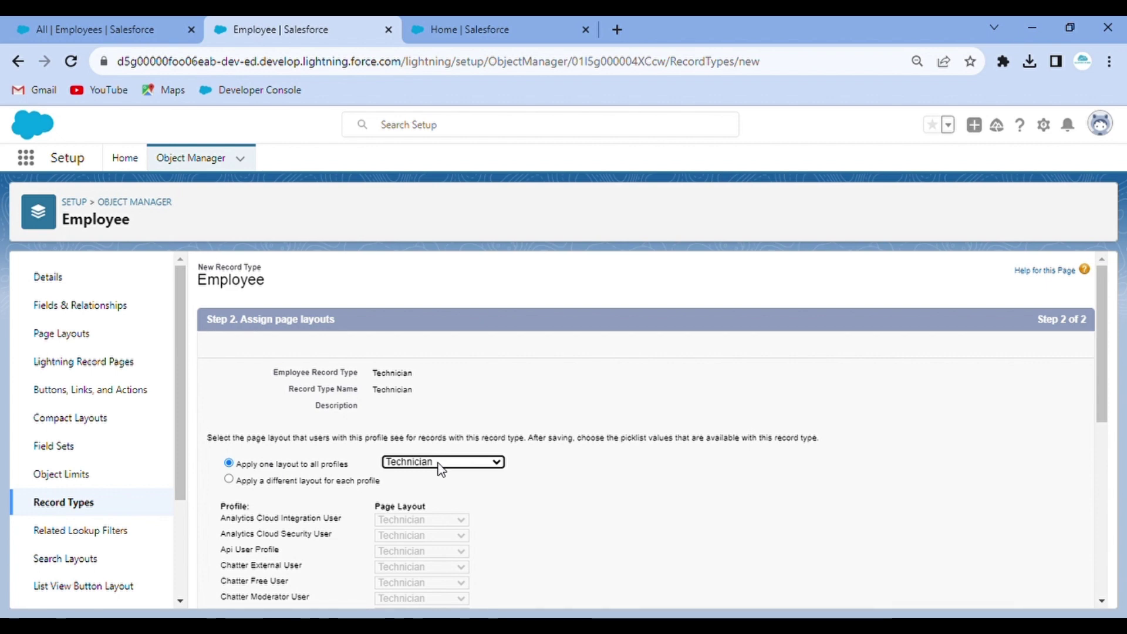
pyautogui.click(440, 467)
pyautogui.click(435, 514)
pyautogui.scroll(-3, 587, 505)
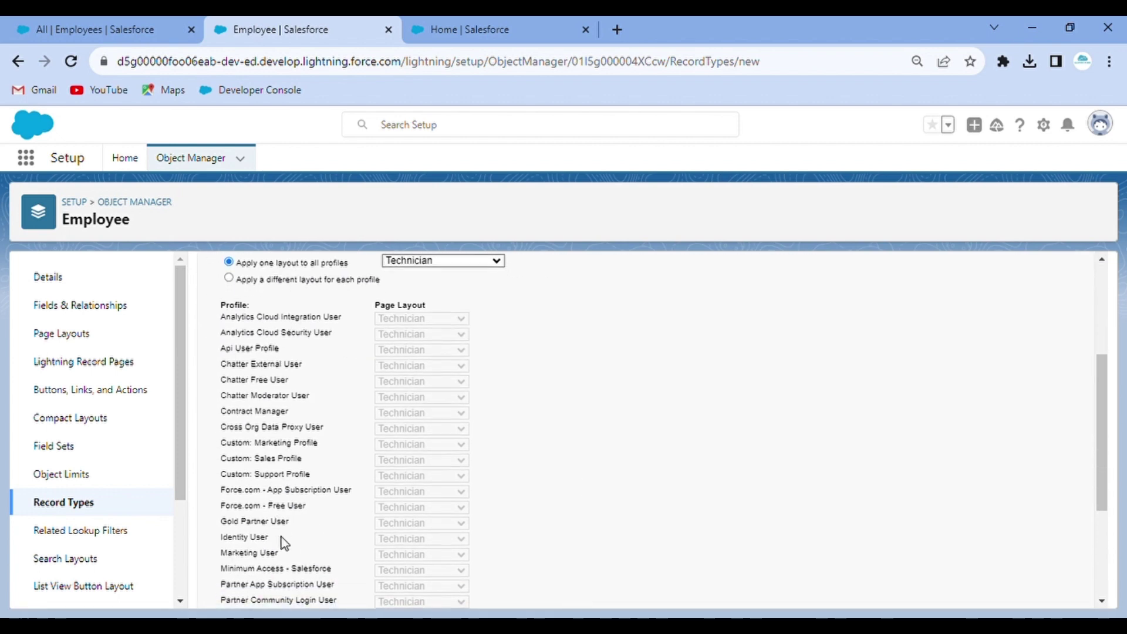
pyautogui.scroll(-3, 488, 503)
pyautogui.scroll(6, 487, 503)
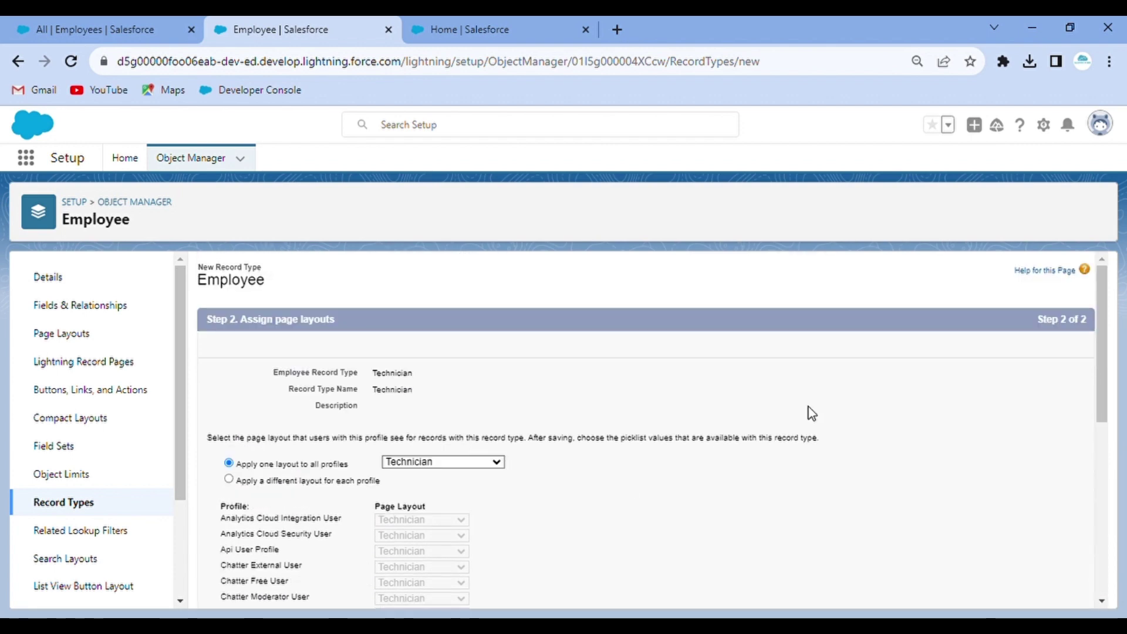
pyautogui.scroll(-6, 816, 423)
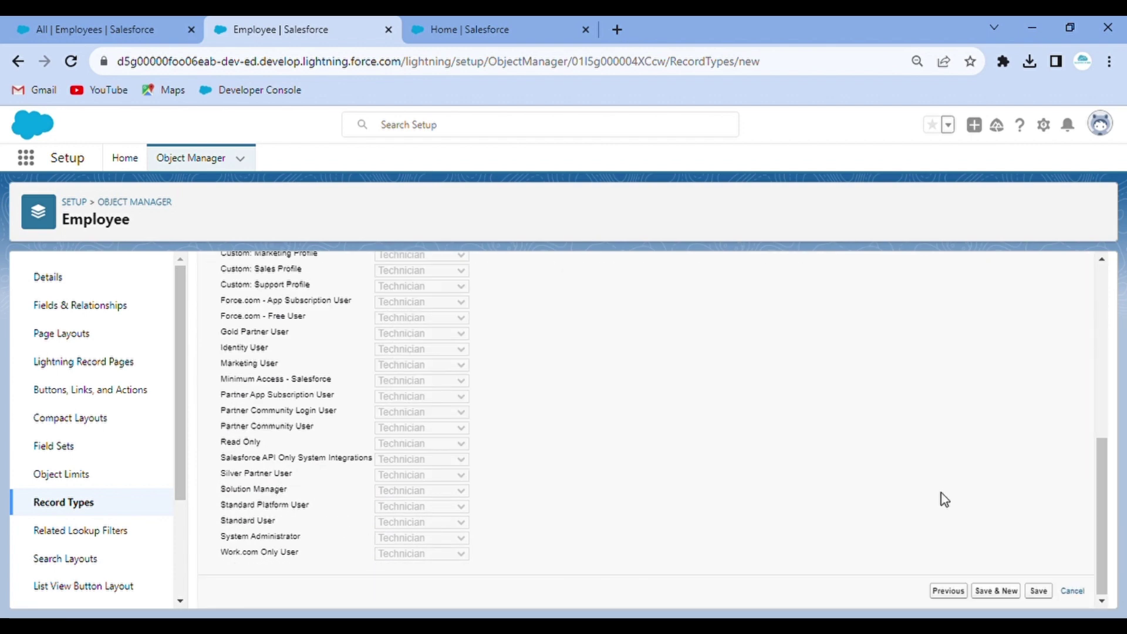
pyautogui.click(1046, 594)
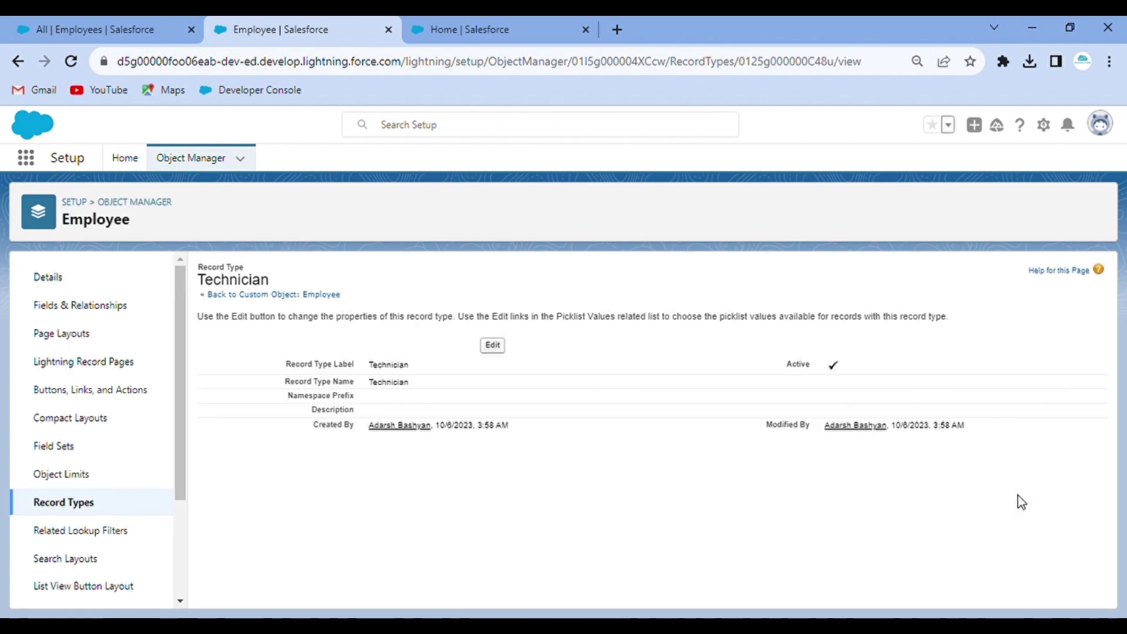
# - Test a new Technician employee form from the reloaded Employees list, discard it, and return to Record Types
pyautogui.click(93, 505)
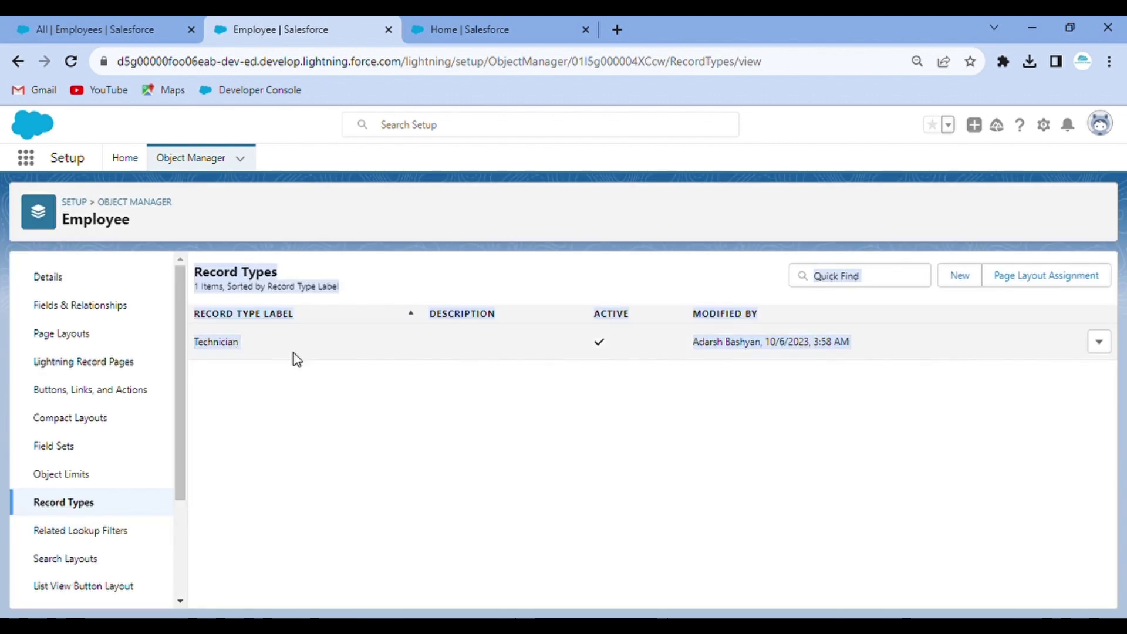
pyautogui.click(104, 27)
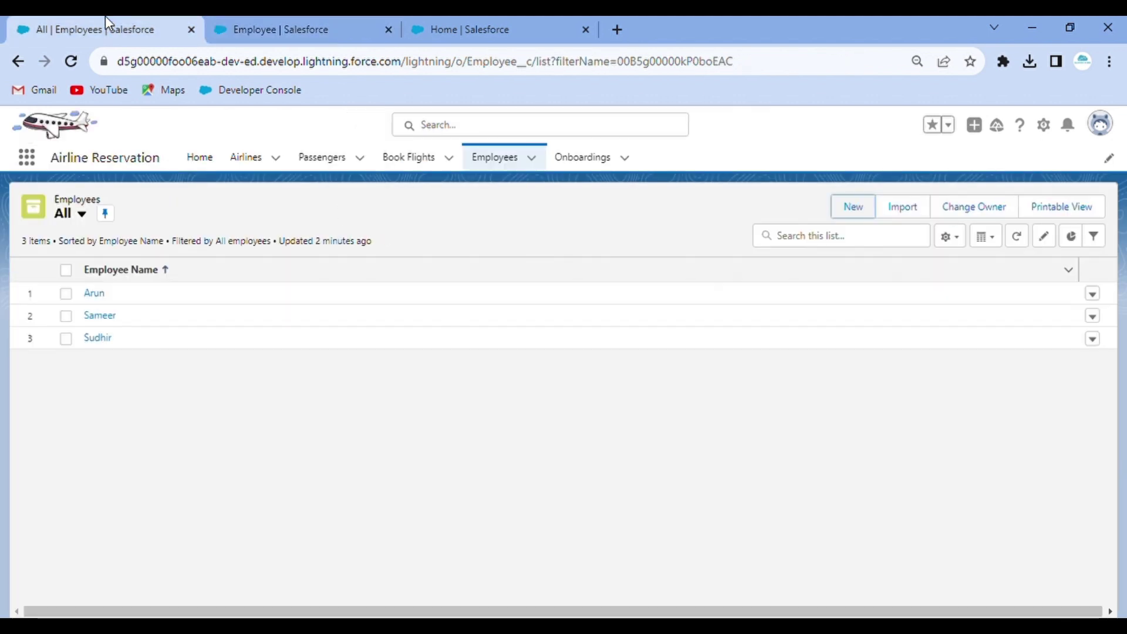
pyautogui.click(69, 66)
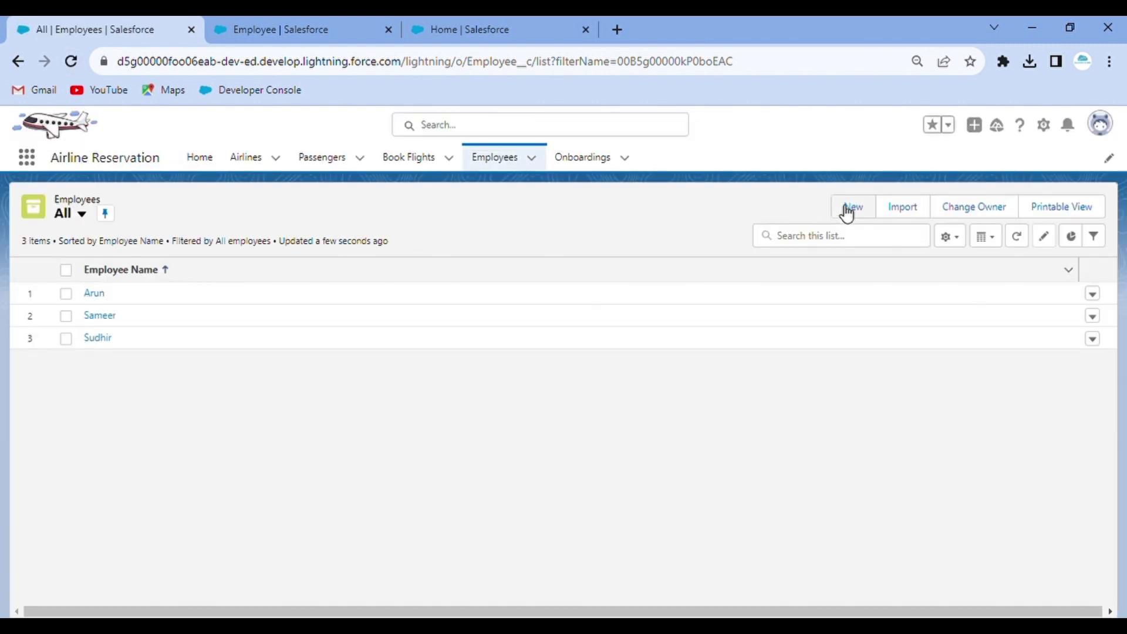
pyautogui.click(847, 213)
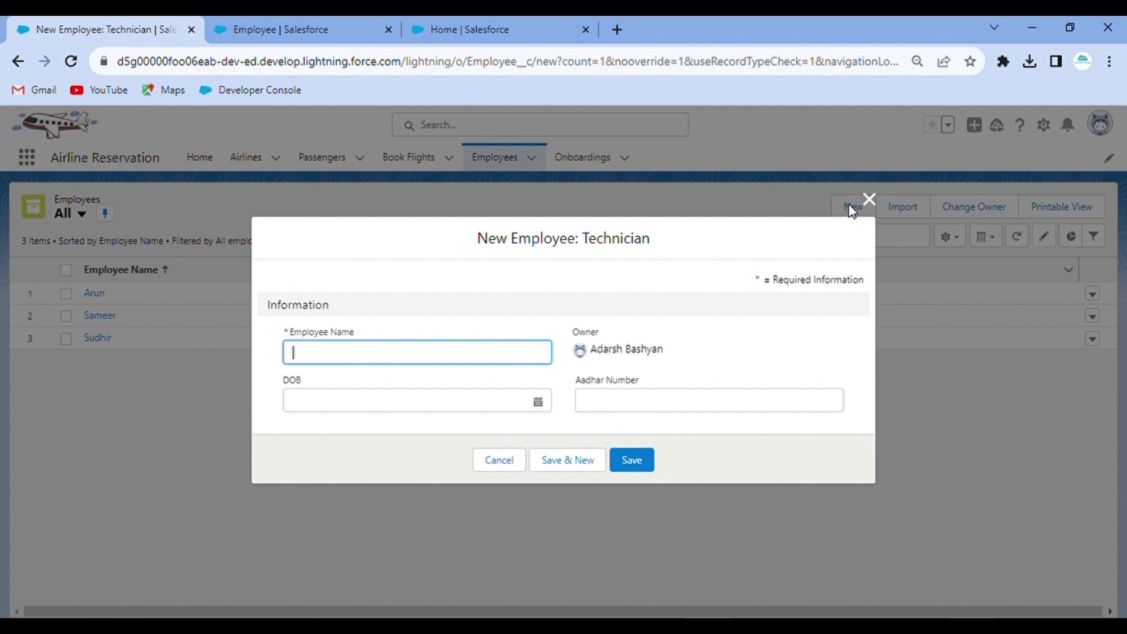
pyautogui.click(870, 201)
pyautogui.click(353, 20)
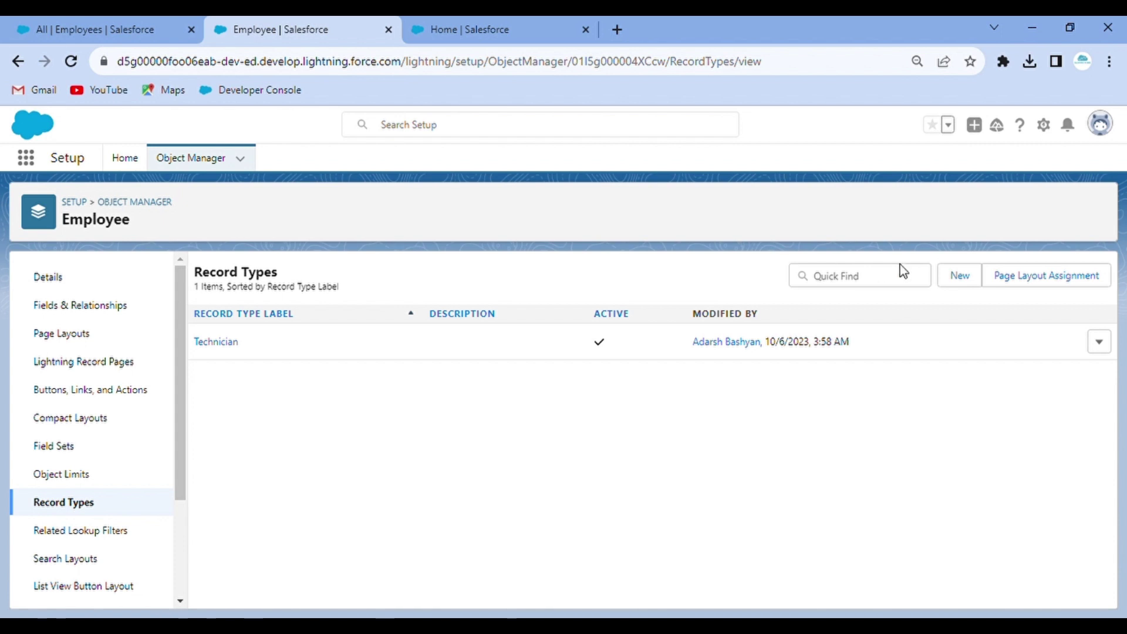
# - Define a new Employee record type labelled Ground Staff, active and available to all profiles
pyautogui.click(955, 278)
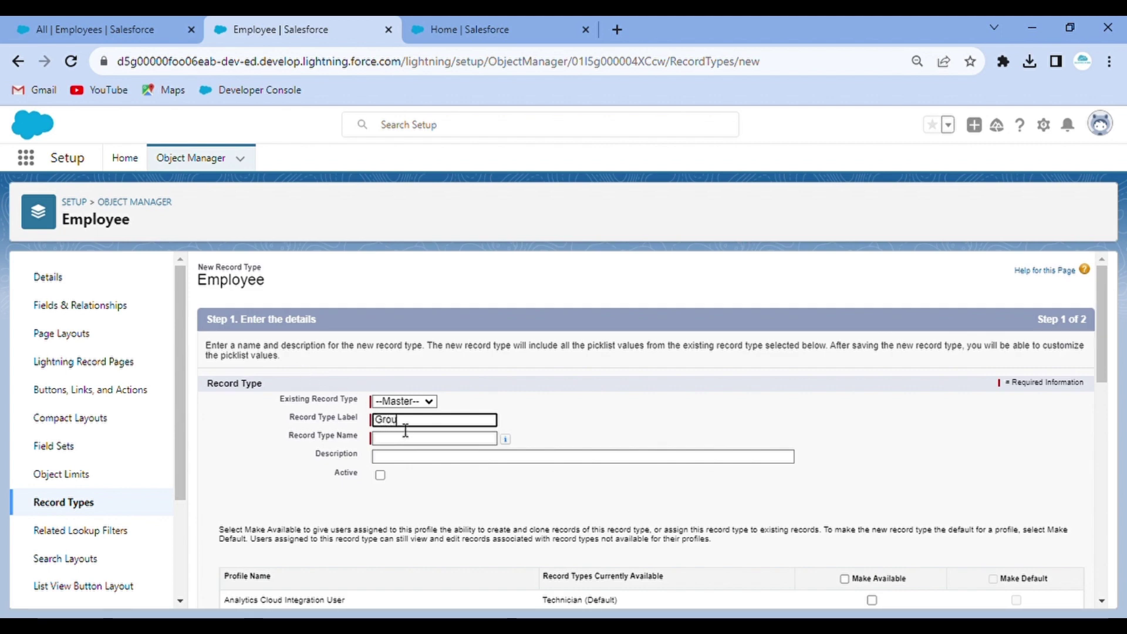
pyautogui.write('Staff')
pyautogui.click(550, 397)
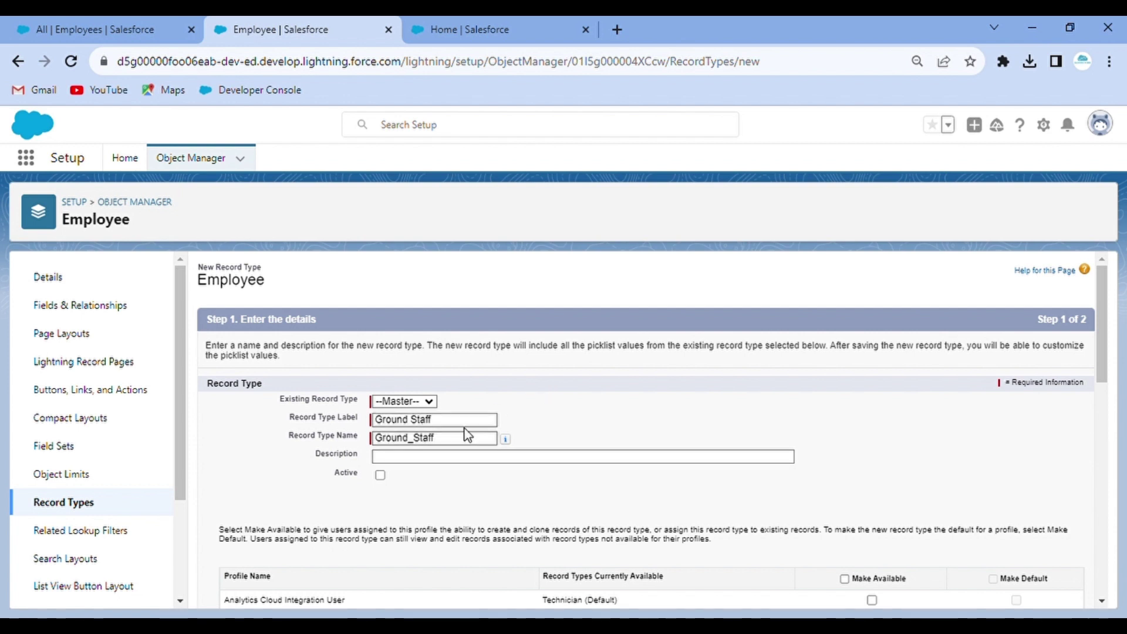
pyautogui.click(381, 475)
pyautogui.scroll(-3, 717, 395)
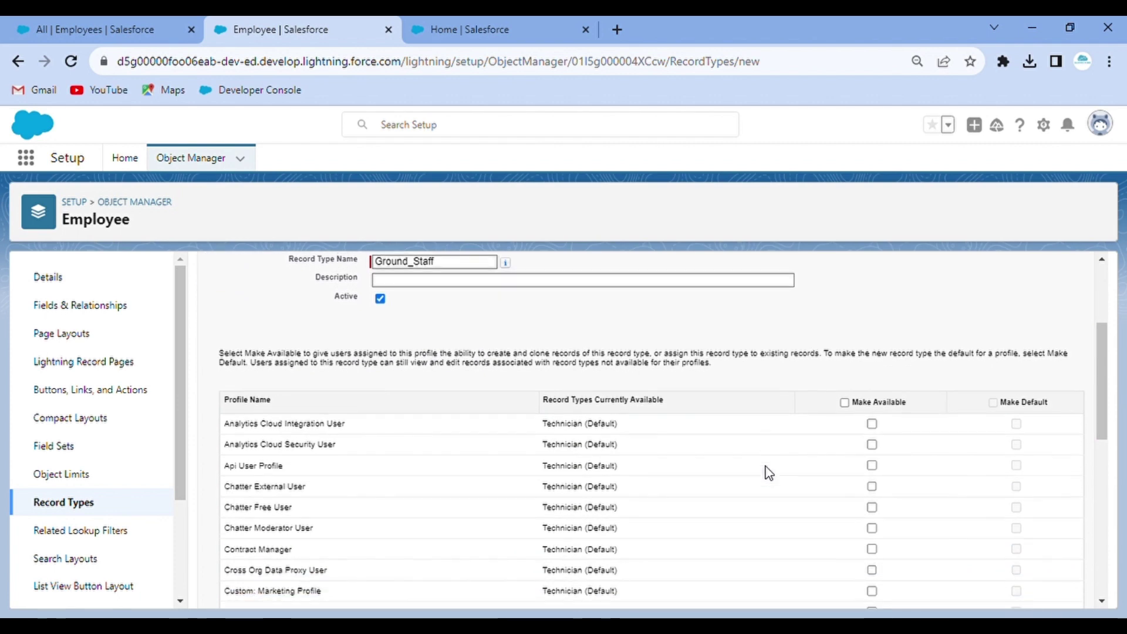
pyautogui.click(846, 403)
pyautogui.scroll(1, 936, 347)
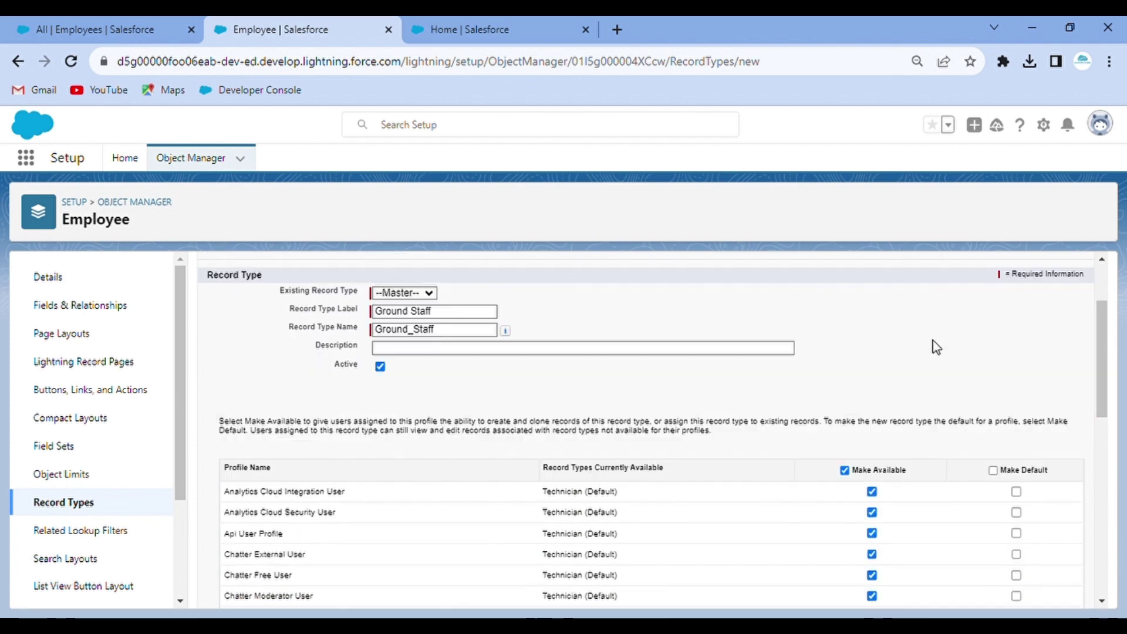
pyautogui.scroll(2, 936, 348)
pyautogui.scroll(-3, 955, 399)
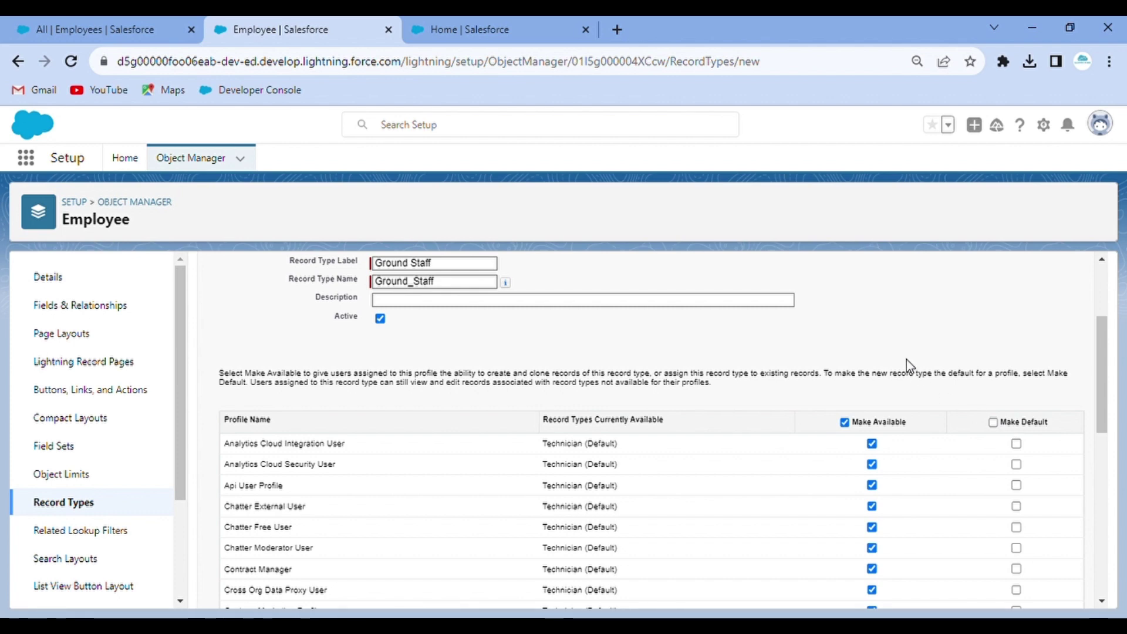
pyautogui.scroll(3, 906, 365)
pyautogui.scroll(-12, 1027, 395)
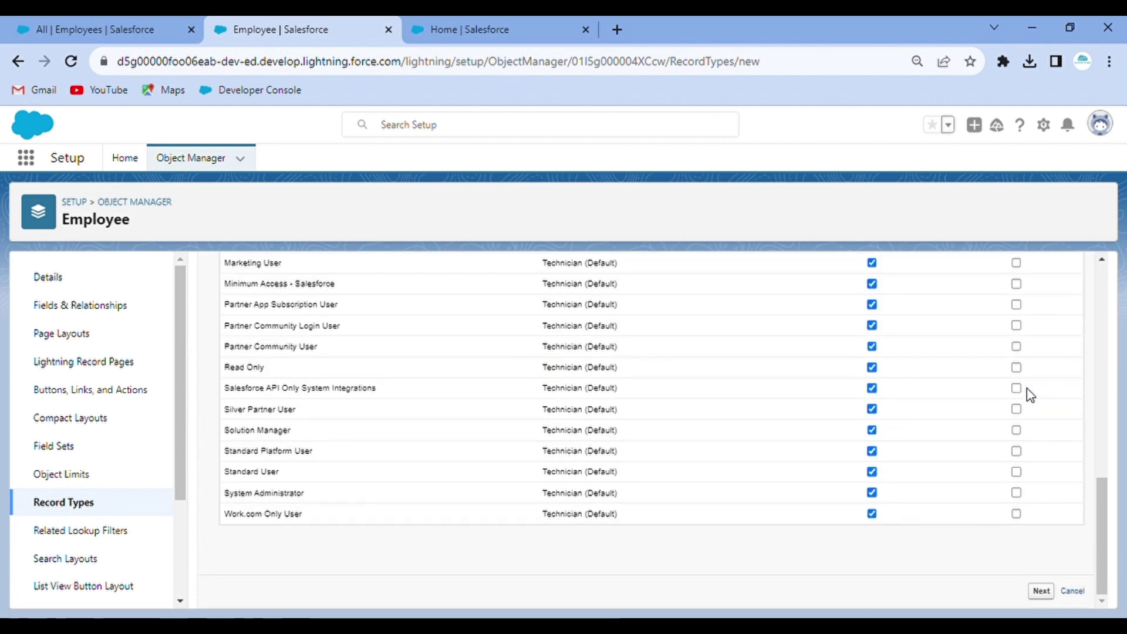
# - Assign the Ground Staff page layout to all profiles and save the record type
pyautogui.click(1042, 591)
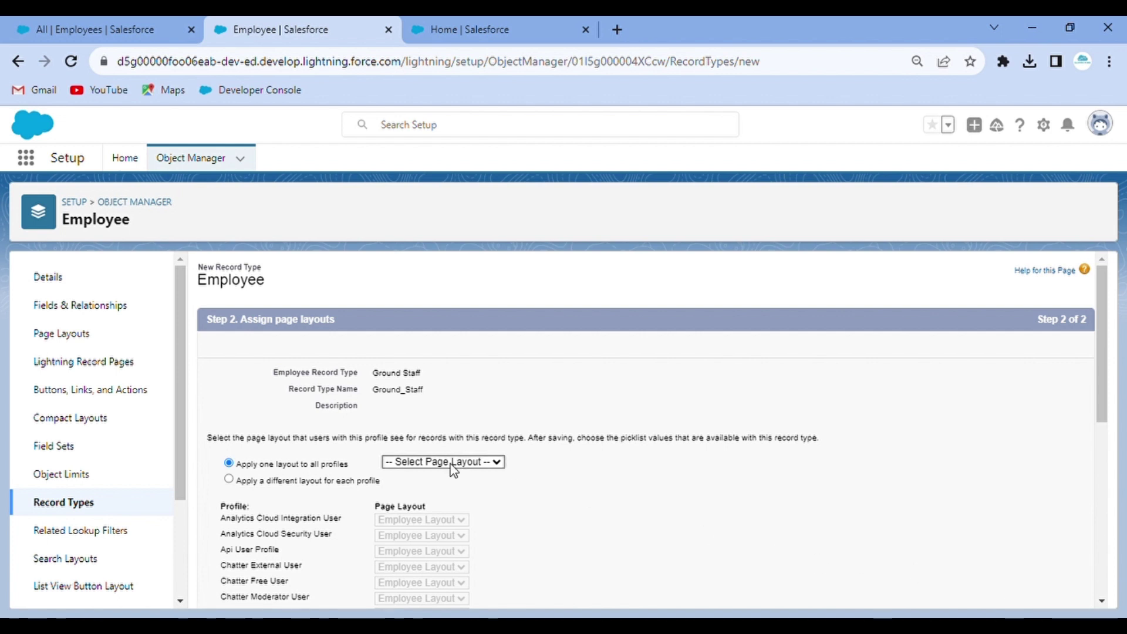
pyautogui.click(426, 505)
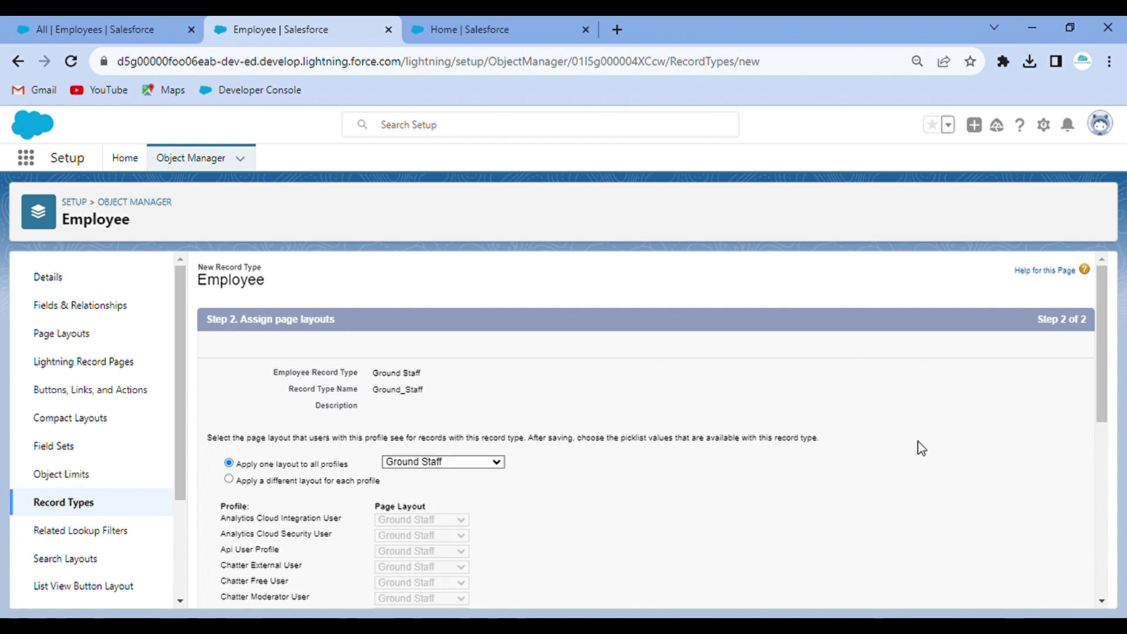
pyautogui.scroll(-7, 922, 458)
pyautogui.click(1038, 591)
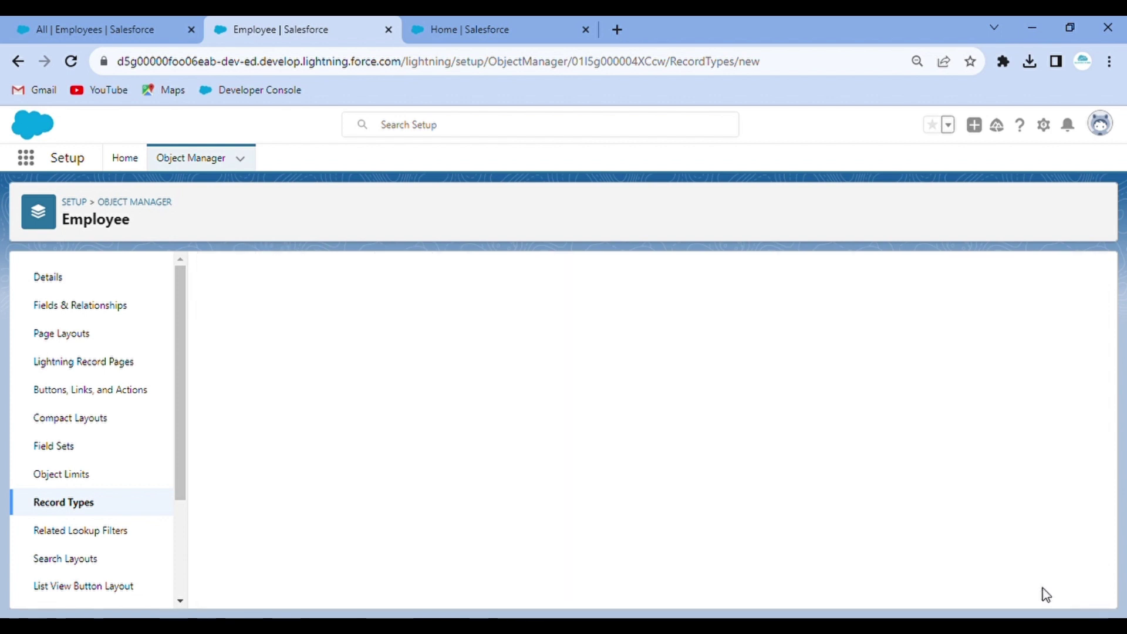
pyautogui.click(73, 502)
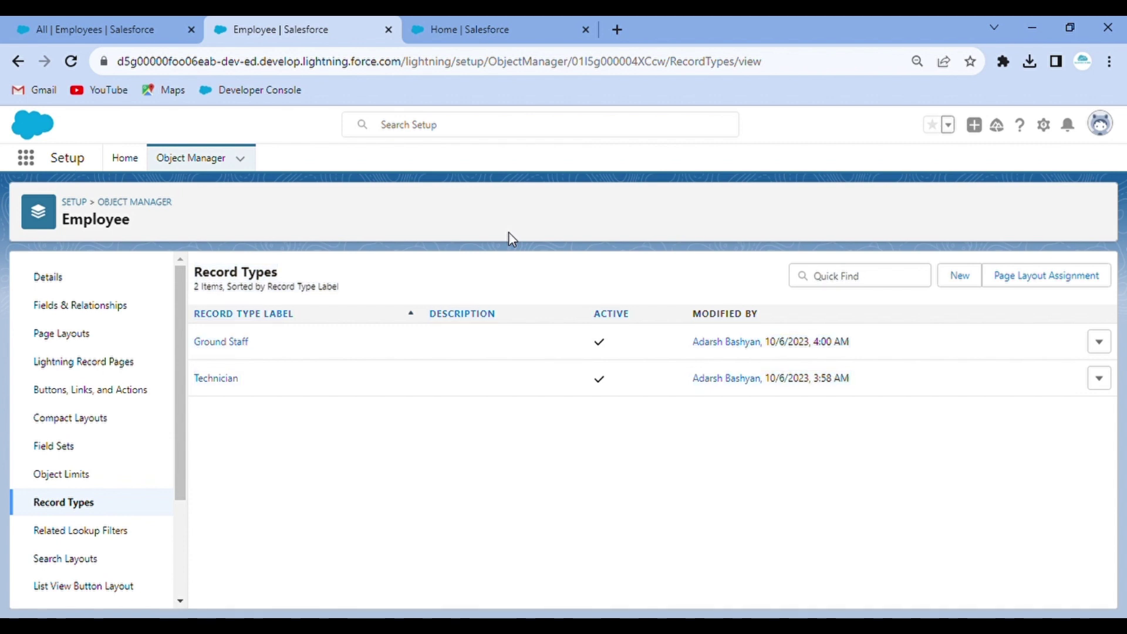
# - Refresh the Employees list and check its New employee form, then close it
pyautogui.click(88, 31)
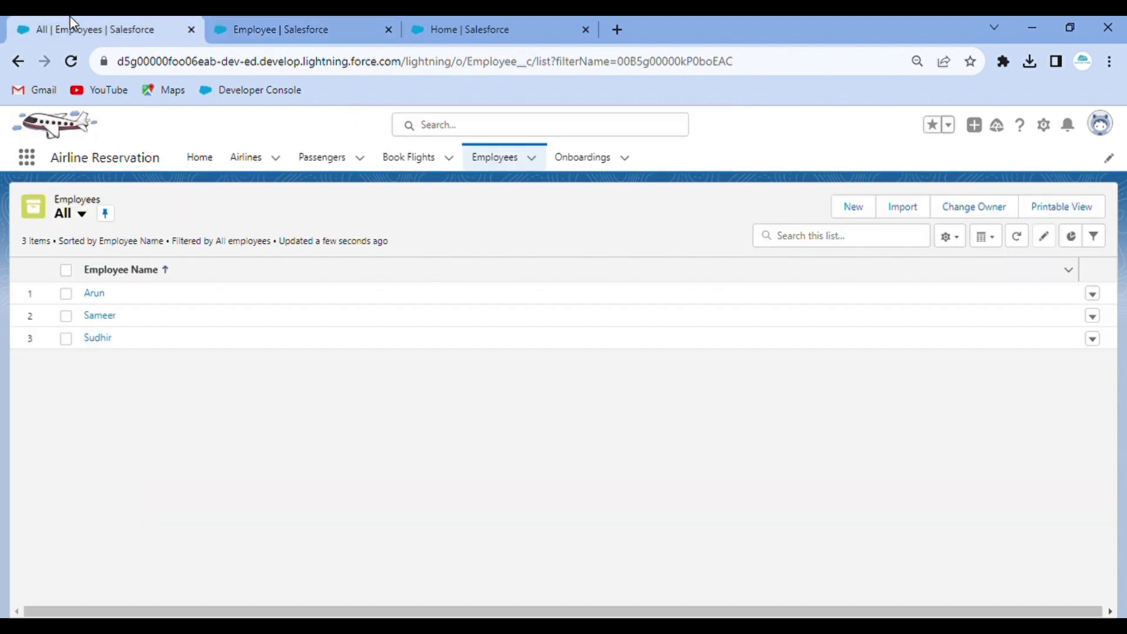
pyautogui.click(72, 61)
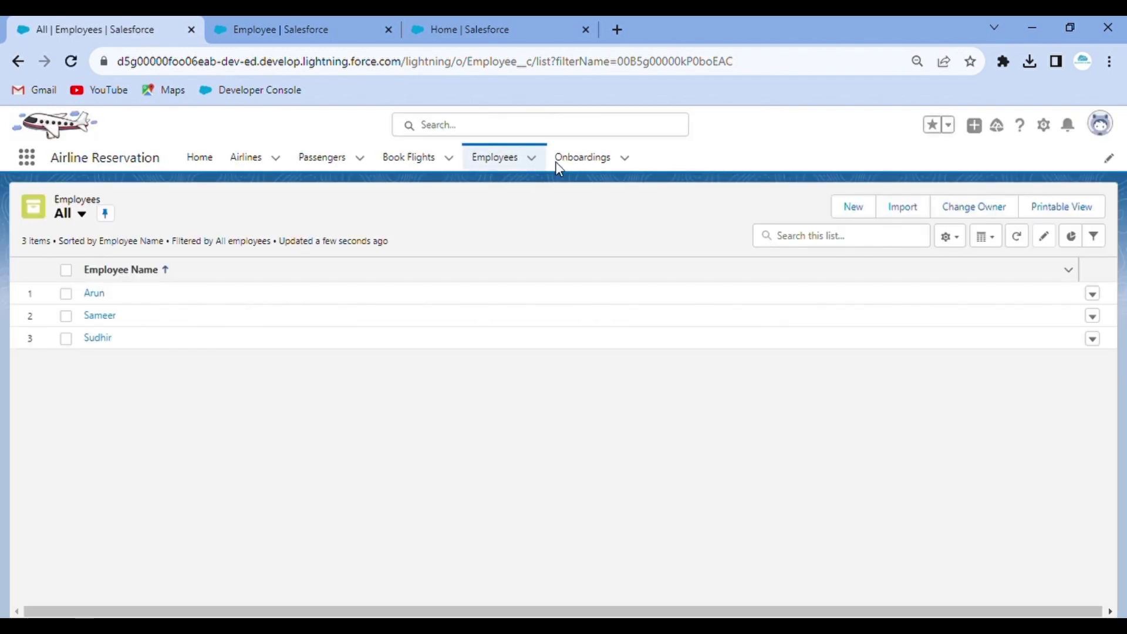
pyautogui.click(860, 207)
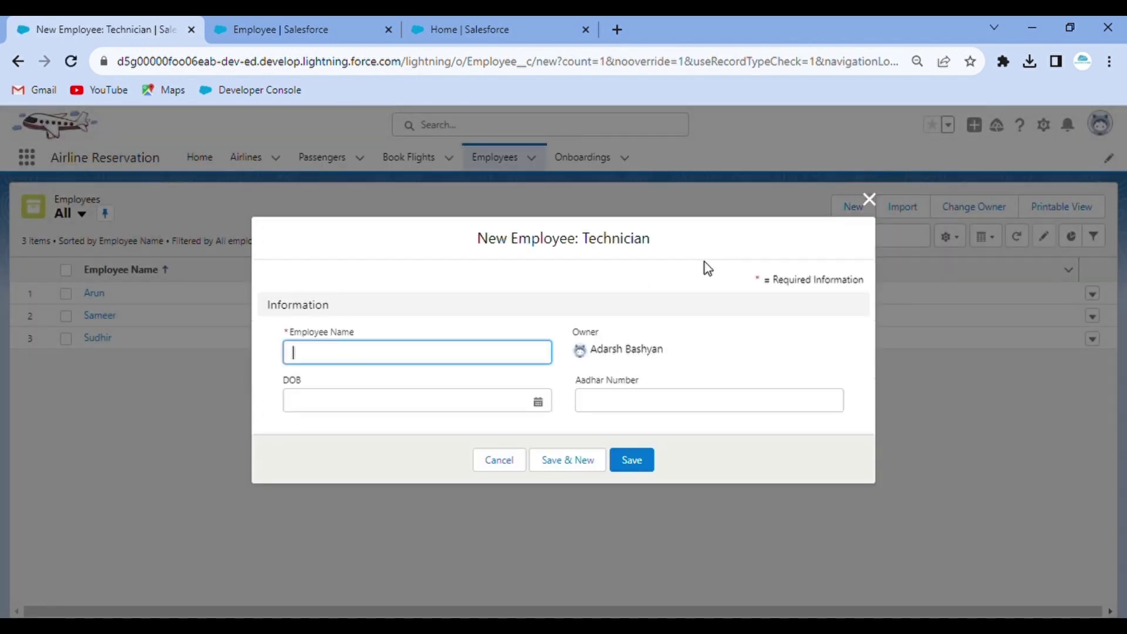
pyautogui.click(869, 199)
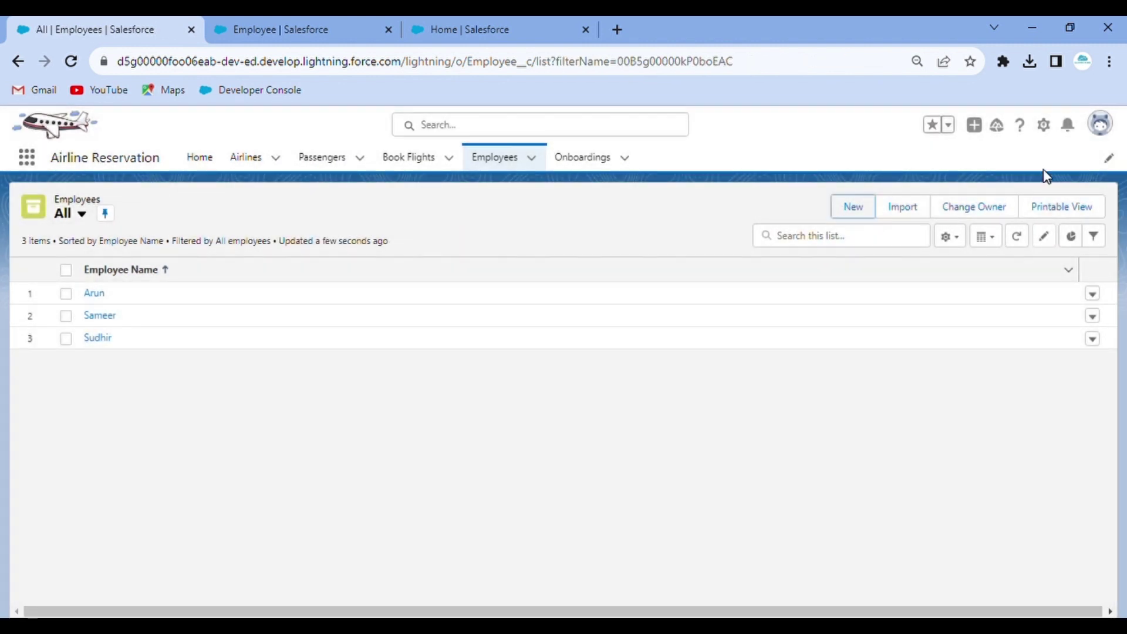
# - Log out of Salesforce from the user profile menu
pyautogui.click(1045, 125)
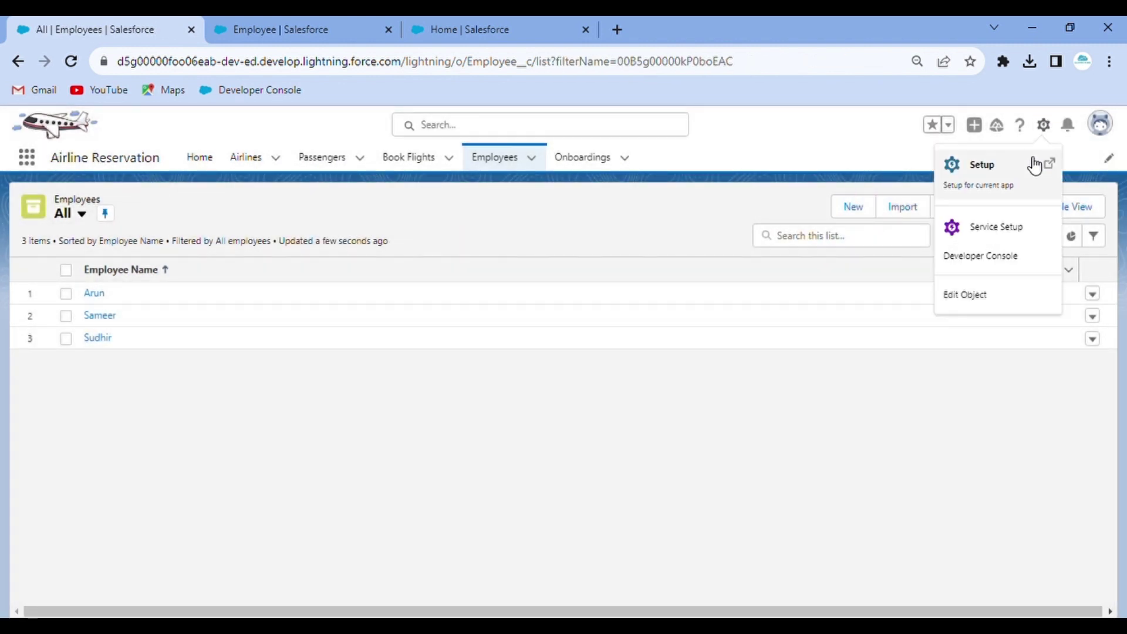
pyautogui.click(1117, 140)
pyautogui.click(1115, 140)
pyautogui.click(1114, 140)
pyautogui.click(1111, 139)
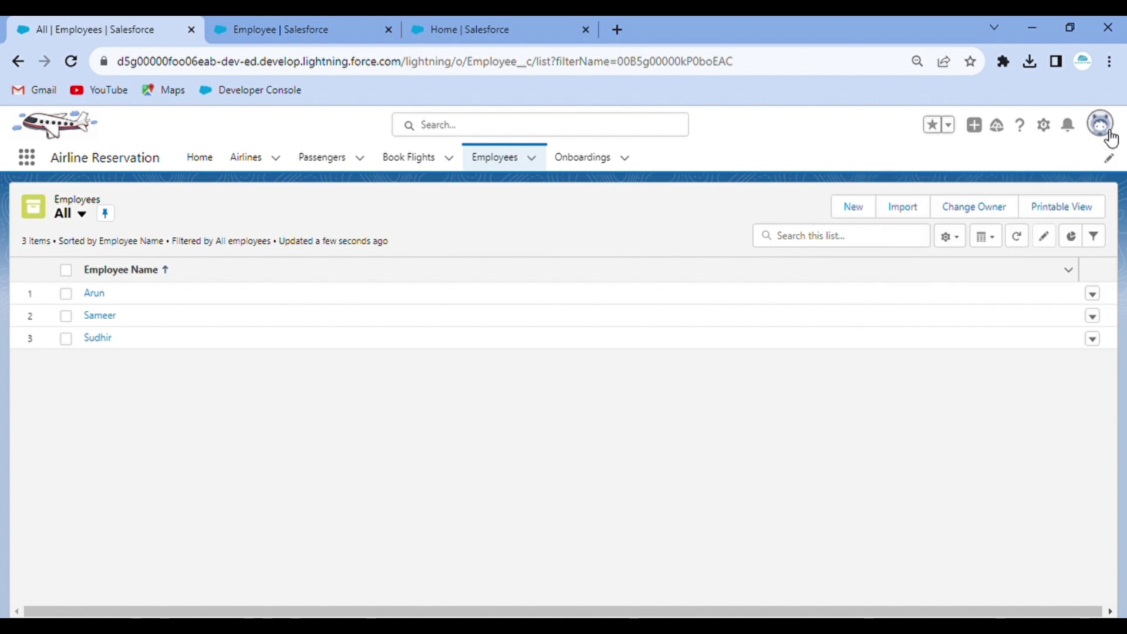
pyautogui.click(969, 202)
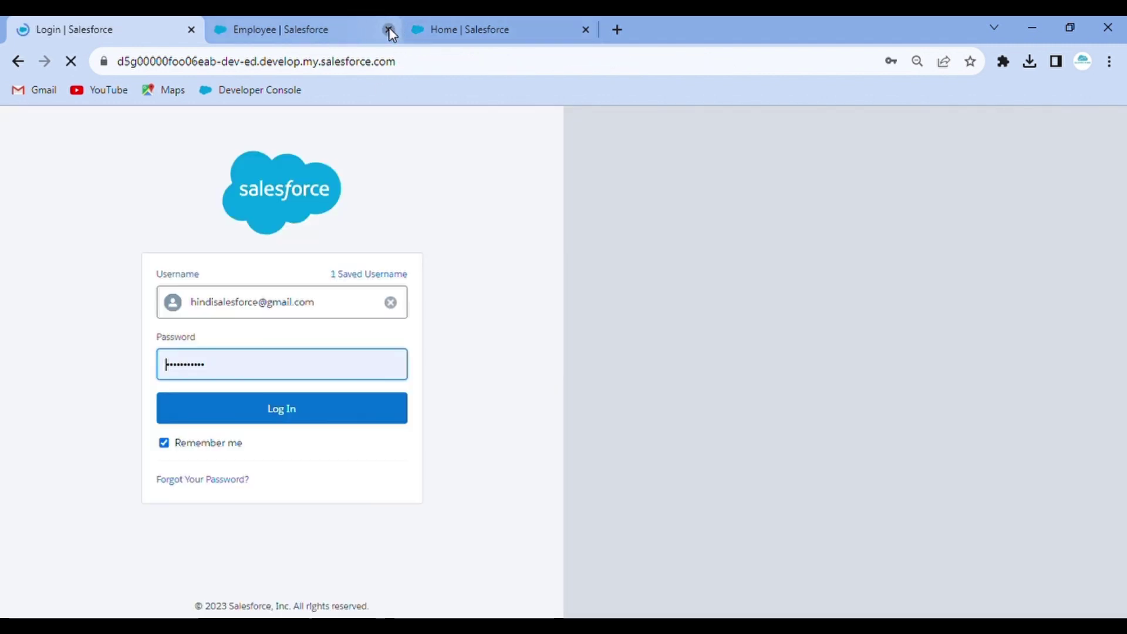
# - Close the two leftover tabs, log back in, and search the App Launcher for 'air'
pyautogui.click(388, 29)
pyautogui.click(389, 30)
pyautogui.click(289, 409)
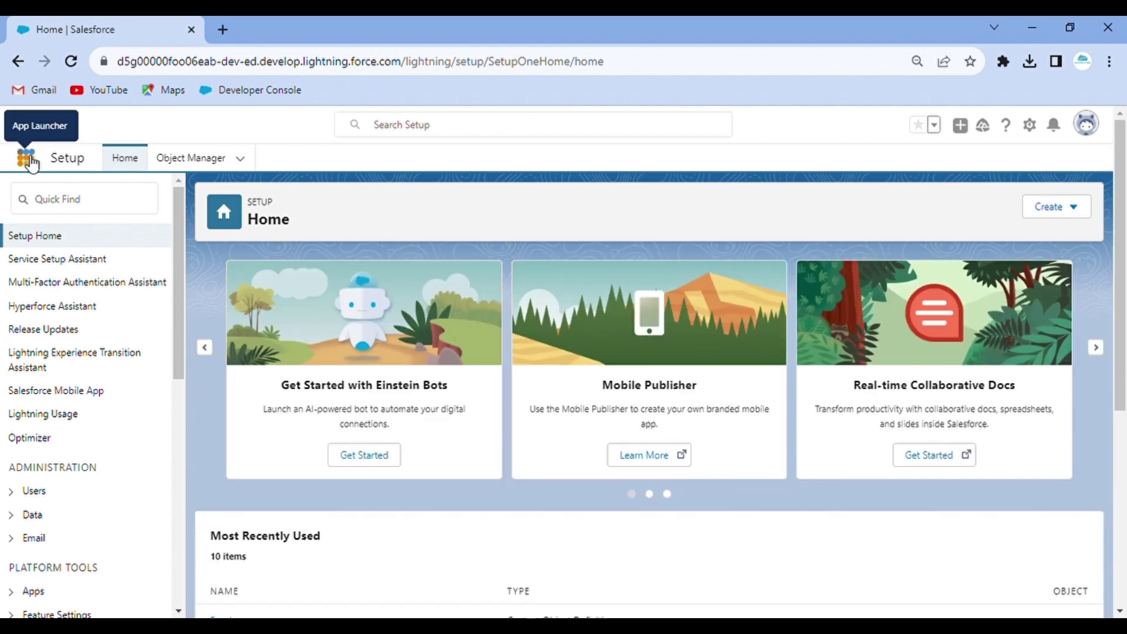
pyautogui.click(27, 159)
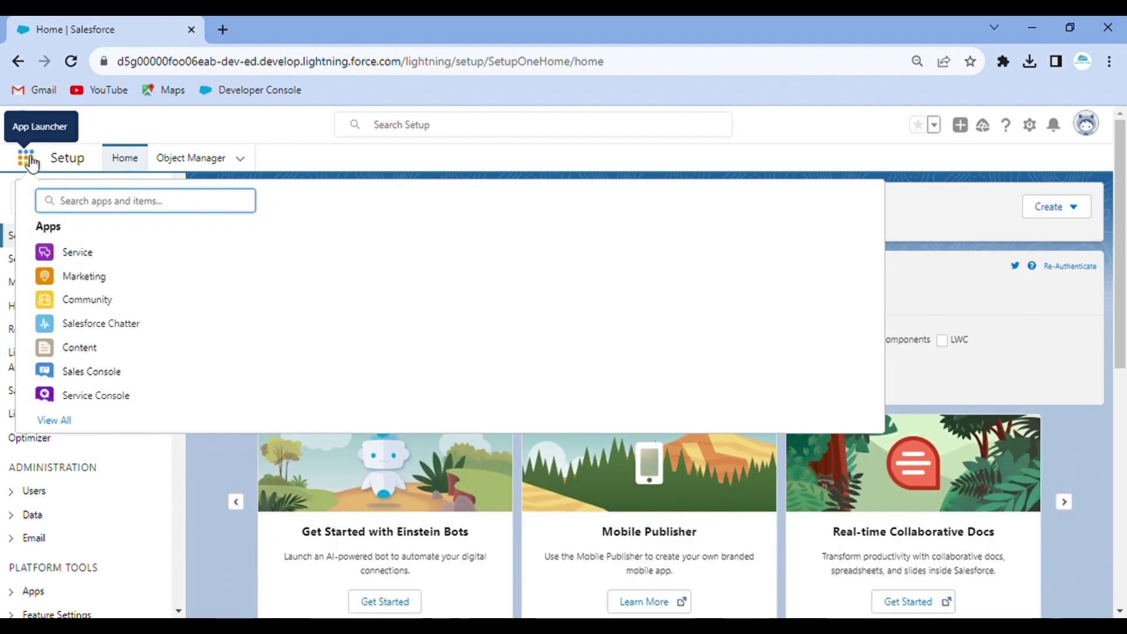
pyautogui.write('air')
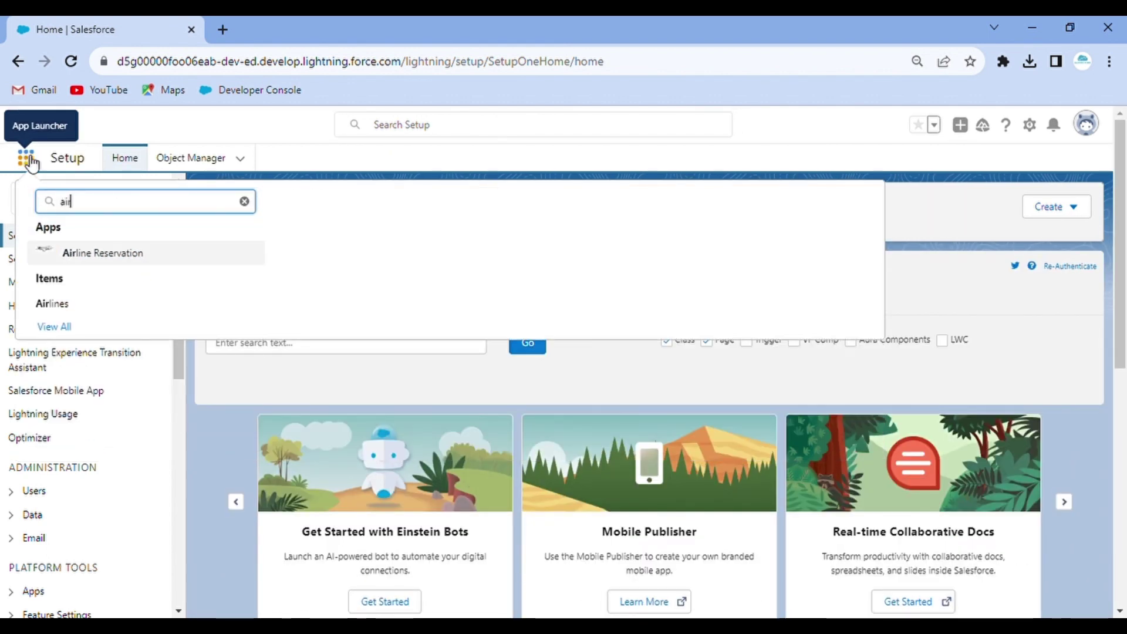
# - Open the Airline Reservation app, with Setup opened in a second tab
pyautogui.click(116, 262)
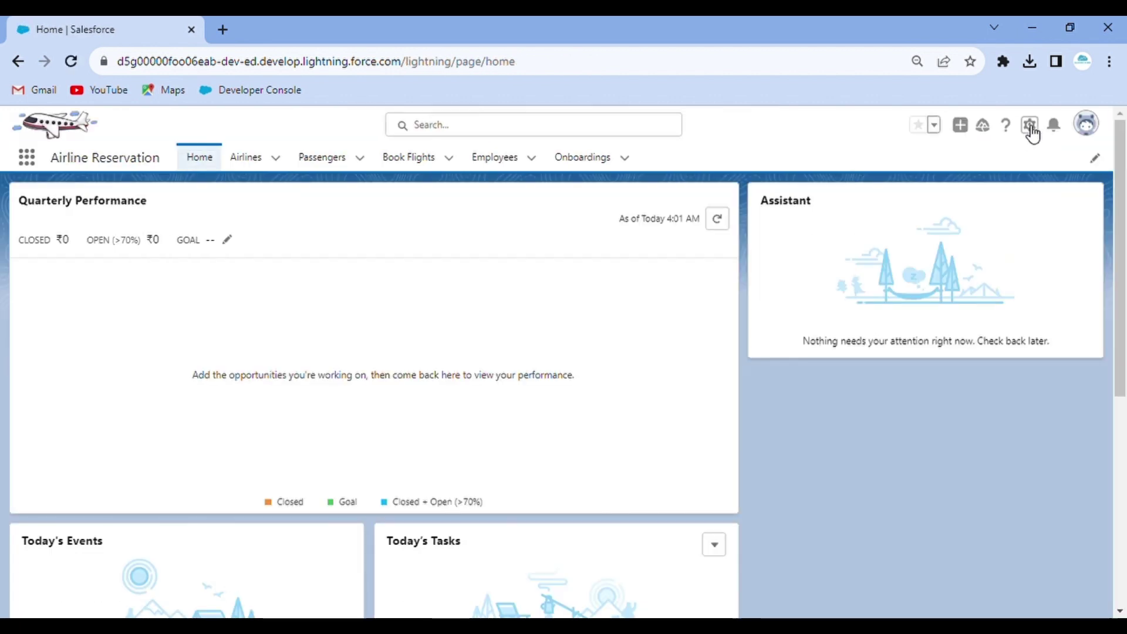
pyautogui.click(1030, 125)
pyautogui.click(995, 179)
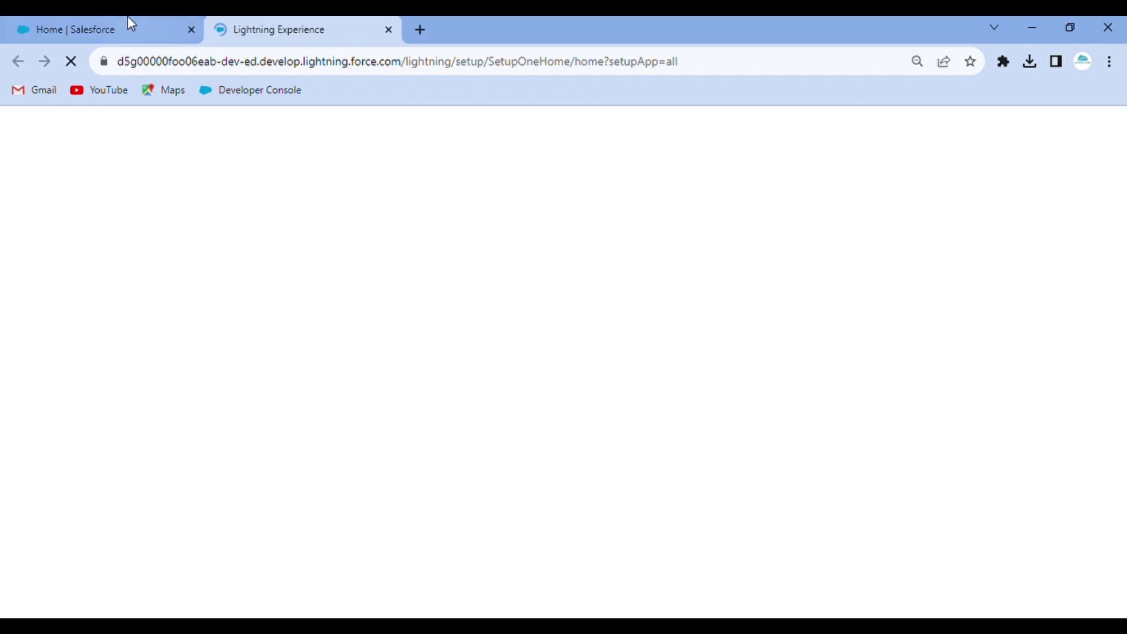
pyautogui.click(129, 23)
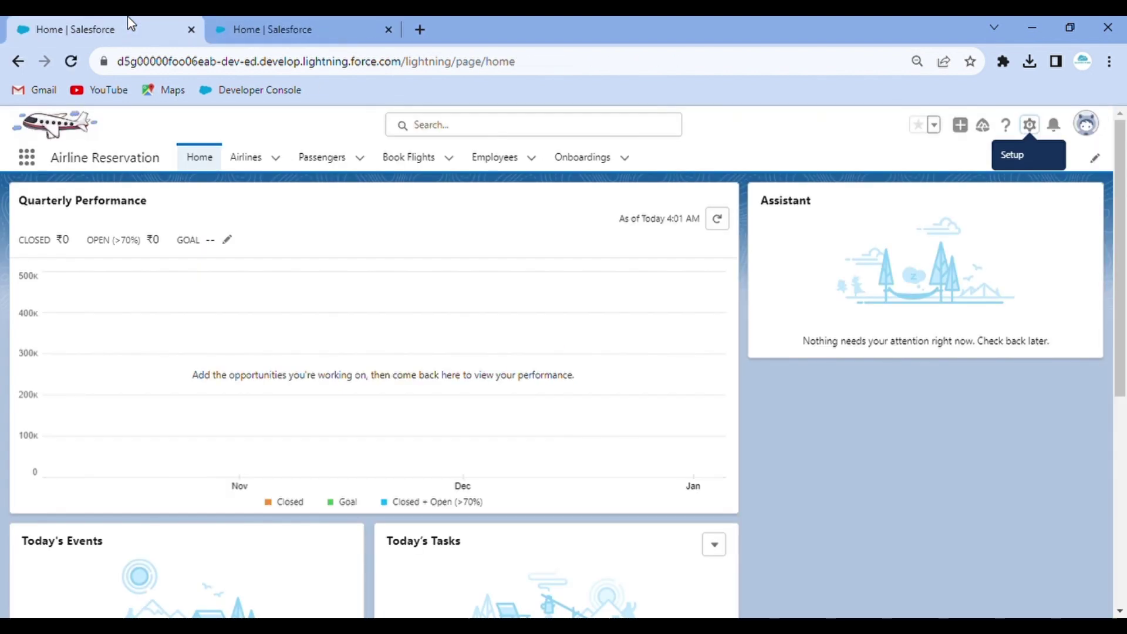
pyautogui.click(290, 24)
pyautogui.click(82, 18)
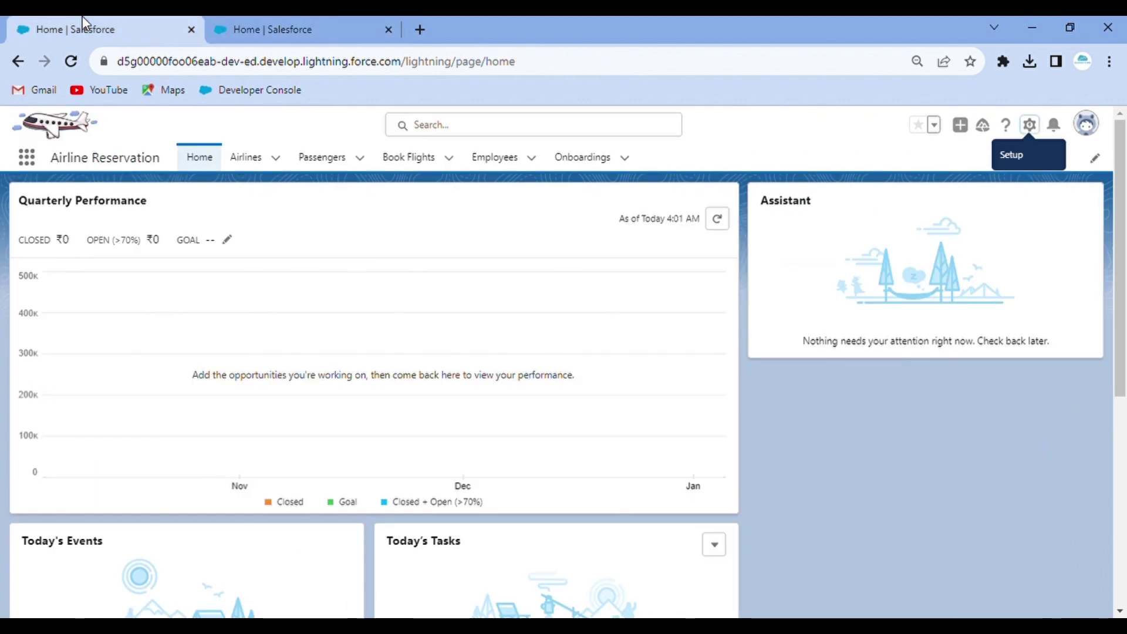
# - Start a new Employee, confirm Ground Staff is selectable as record type, then cancel
pyautogui.click(500, 163)
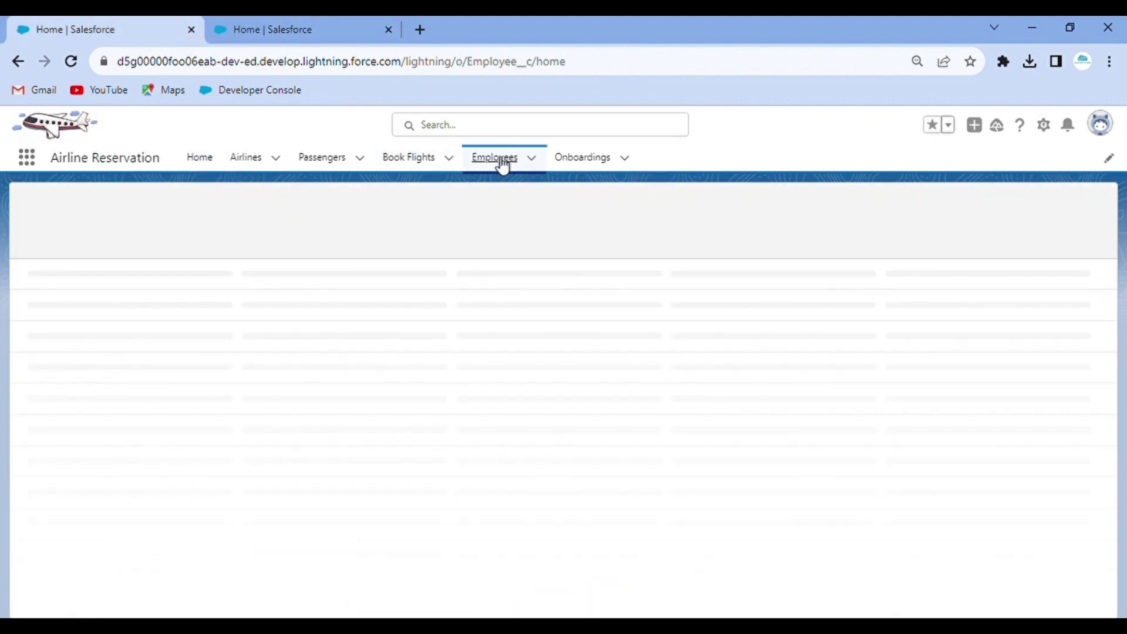
pyautogui.click(854, 209)
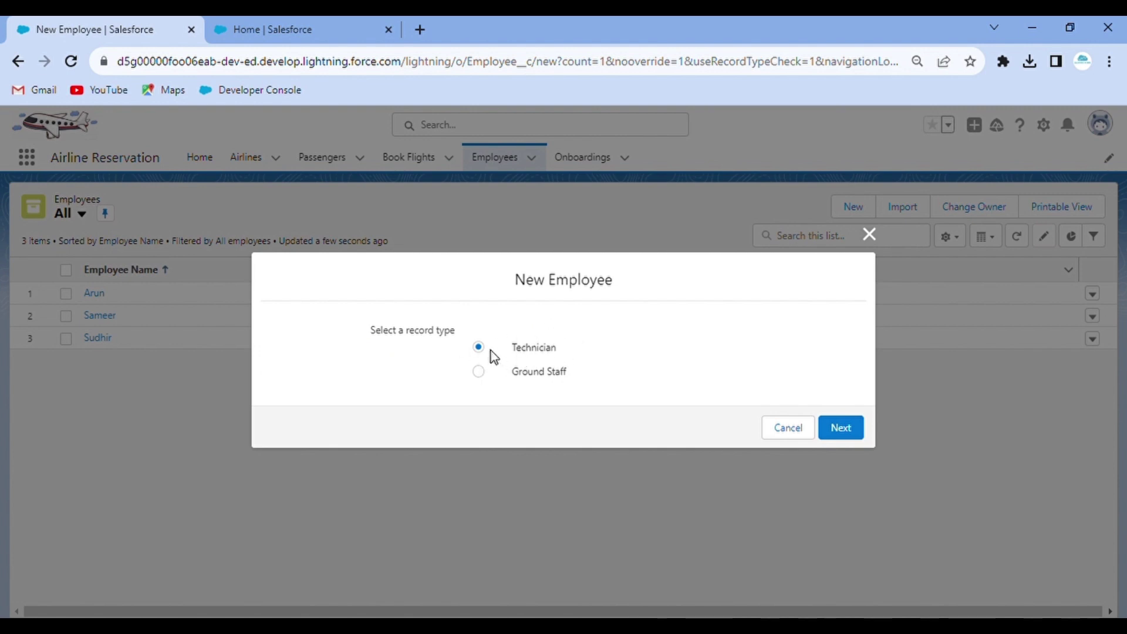
pyautogui.click(478, 372)
pyautogui.click(869, 234)
pyautogui.click(270, 17)
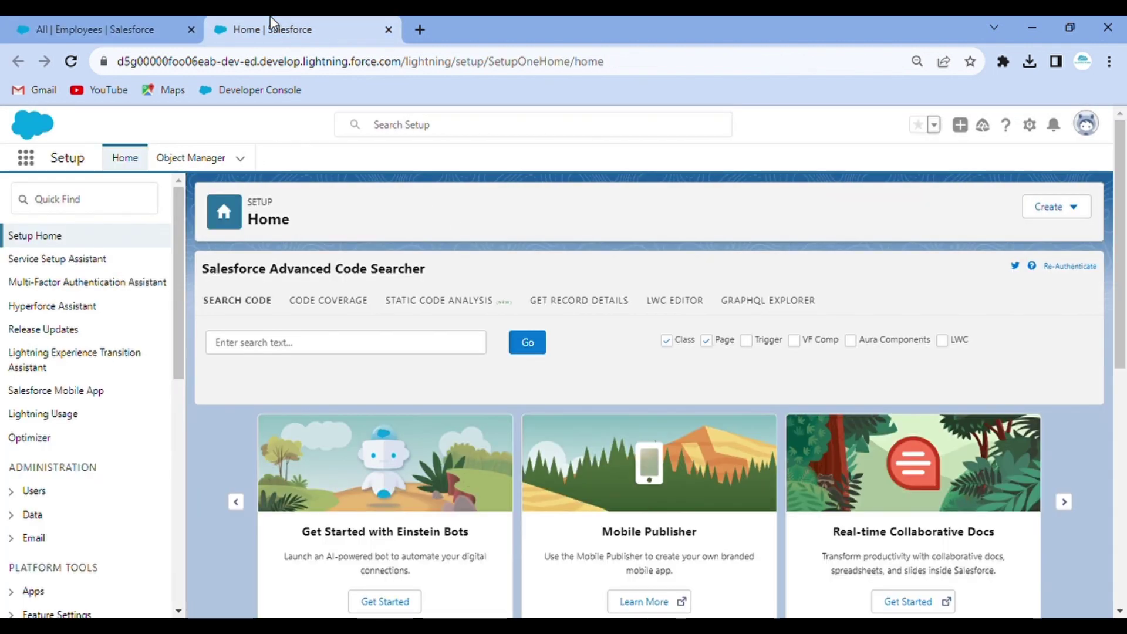
pyautogui.click(128, 16)
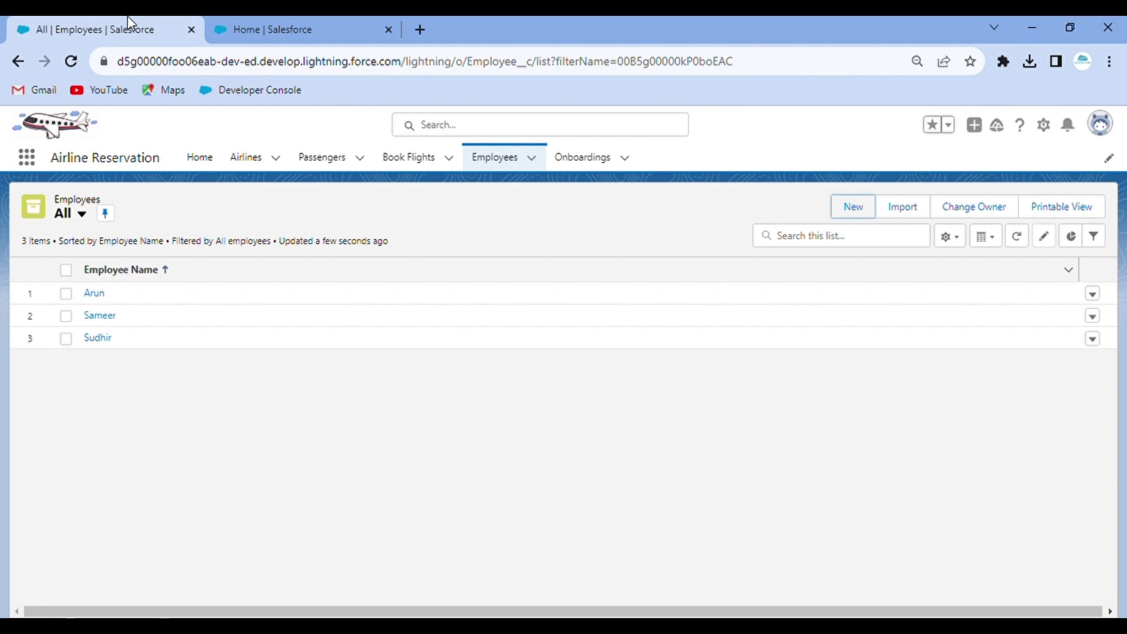
# - Review the Employee Page Layout Assignment table for Master, Ground Staff and Technician across all profiles
pyautogui.click(1046, 124)
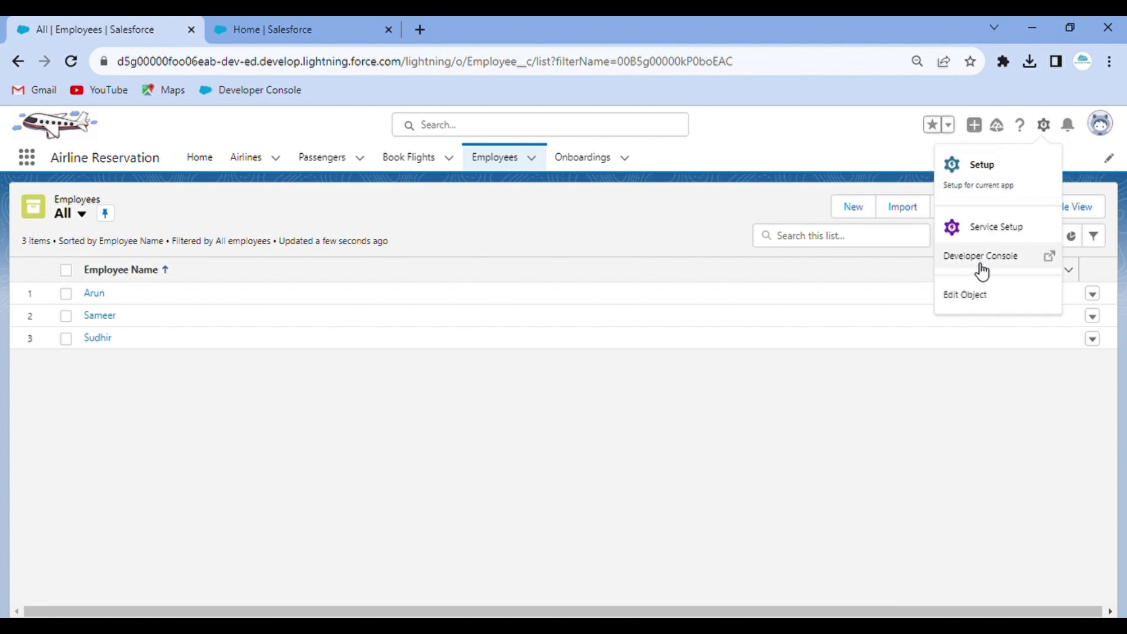
pyautogui.click(966, 295)
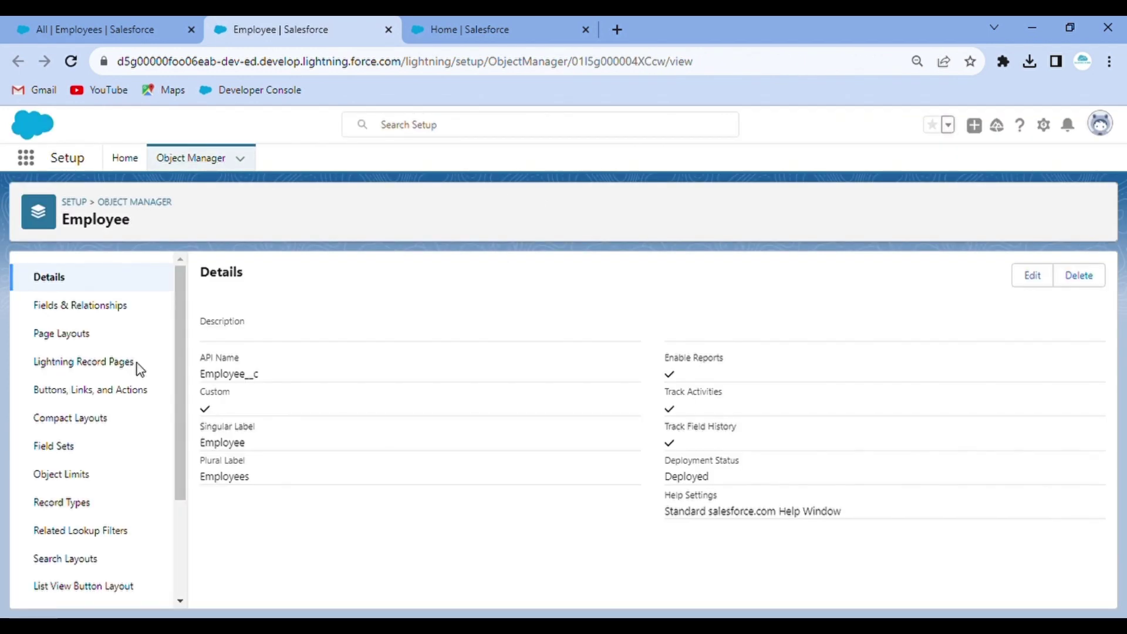
pyautogui.click(85, 502)
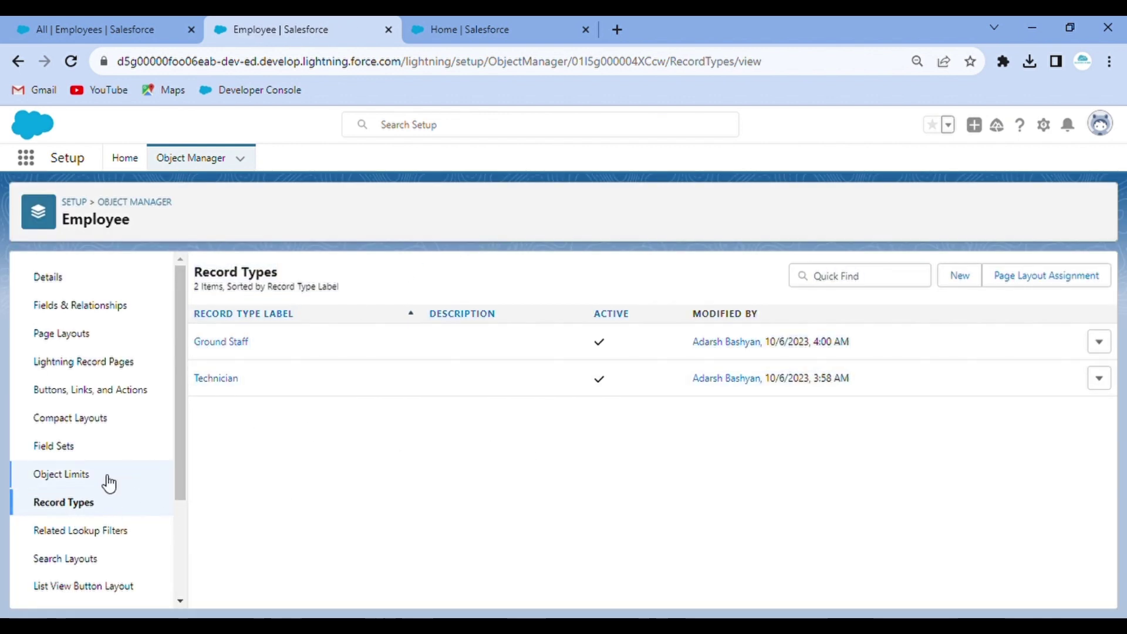
pyautogui.click(1059, 286)
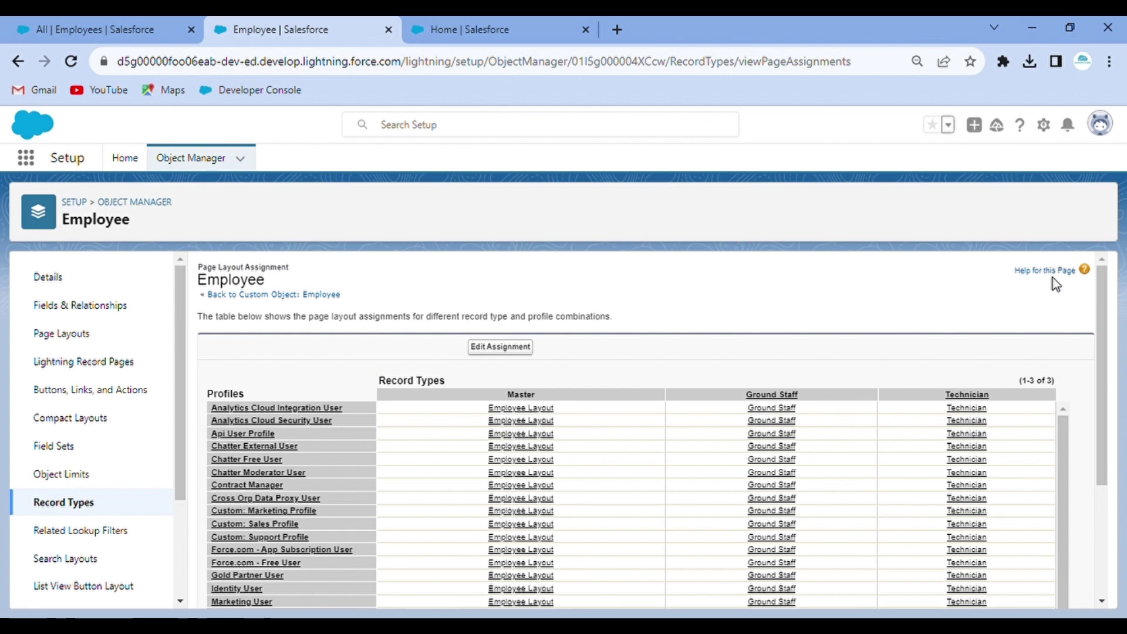
pyautogui.scroll(-1, 639, 453)
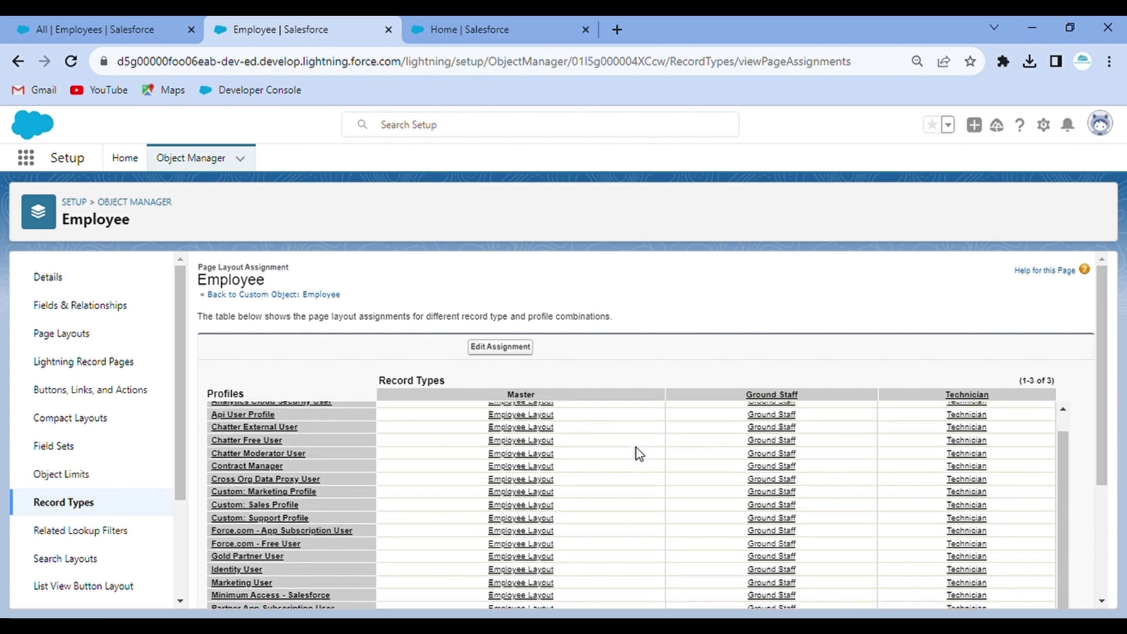
pyautogui.scroll(1, 639, 452)
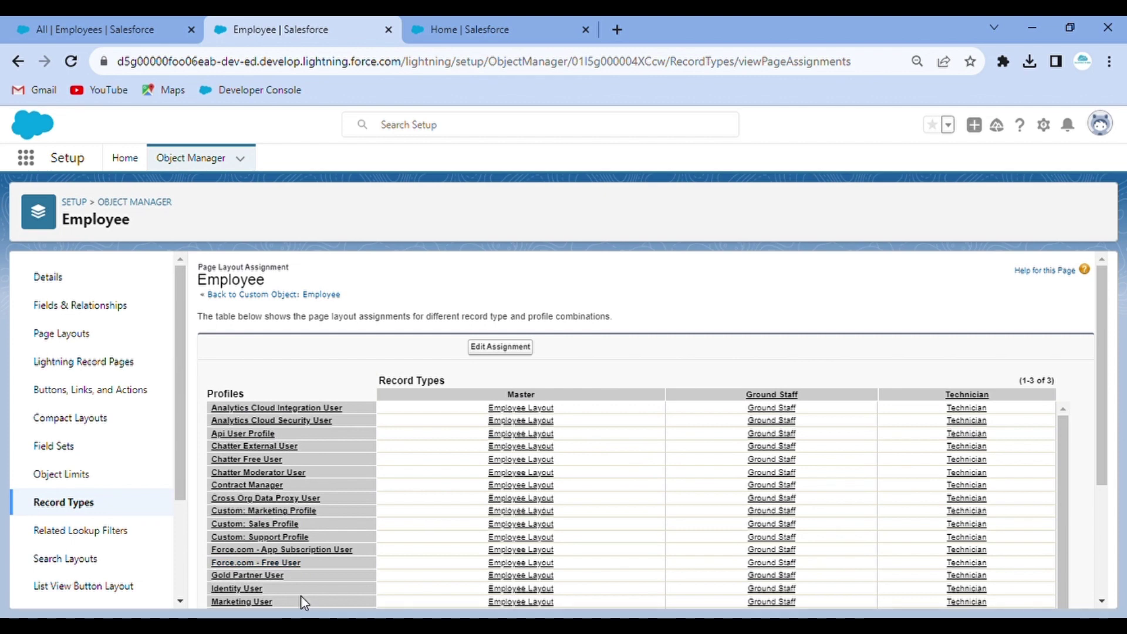
pyautogui.scroll(-2, 702, 318)
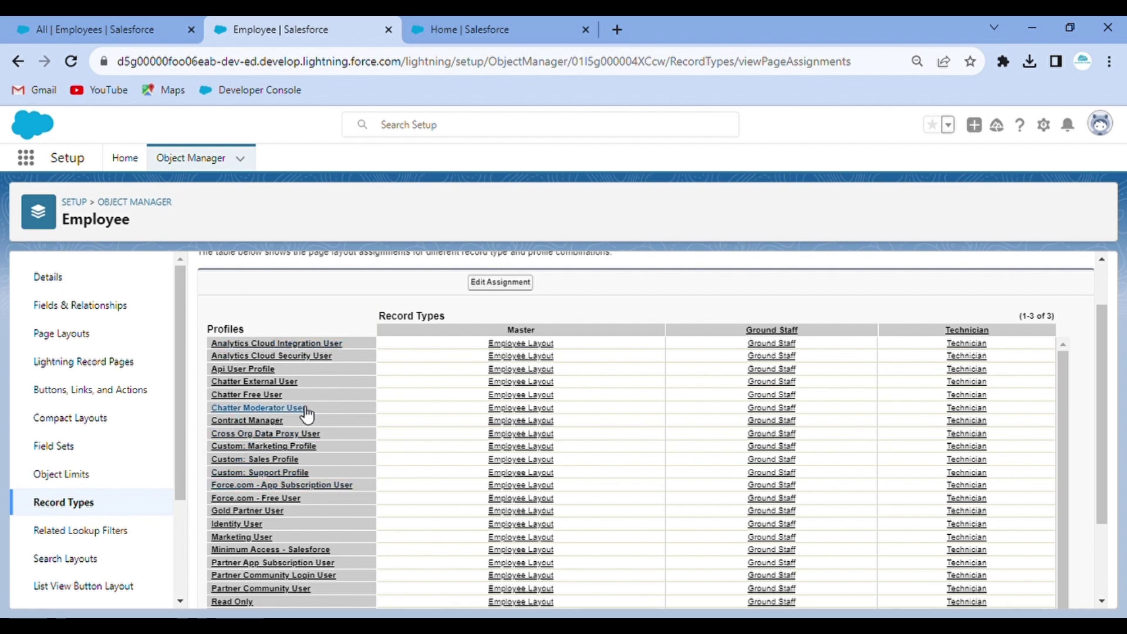
pyautogui.scroll(1, 394, 418)
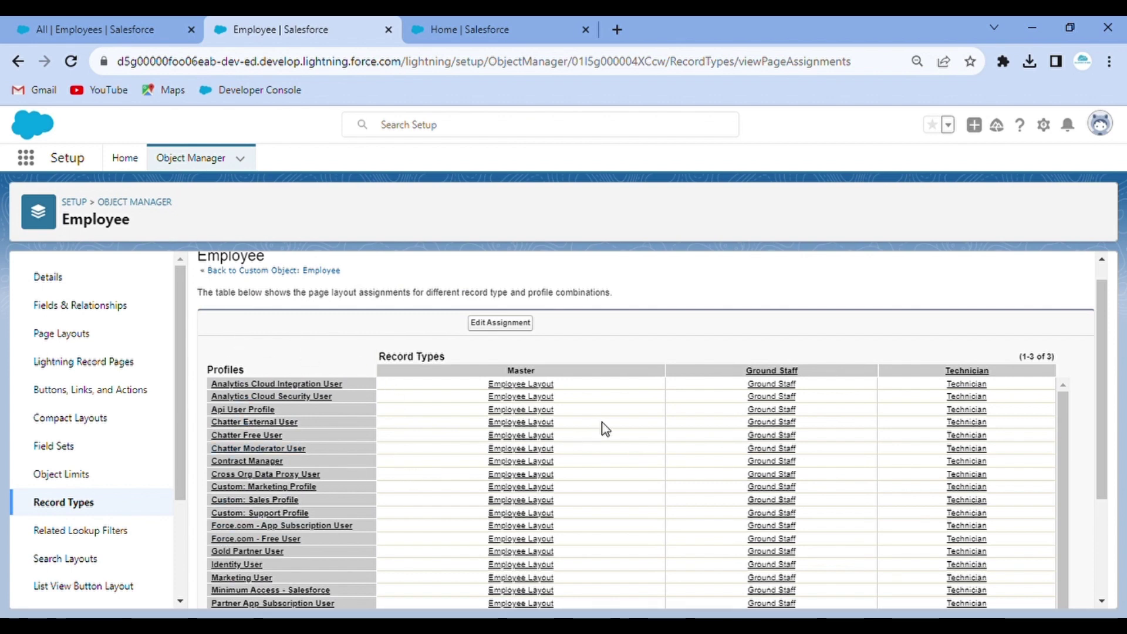
pyautogui.scroll(-1, 612, 390)
pyautogui.scroll(1, 612, 389)
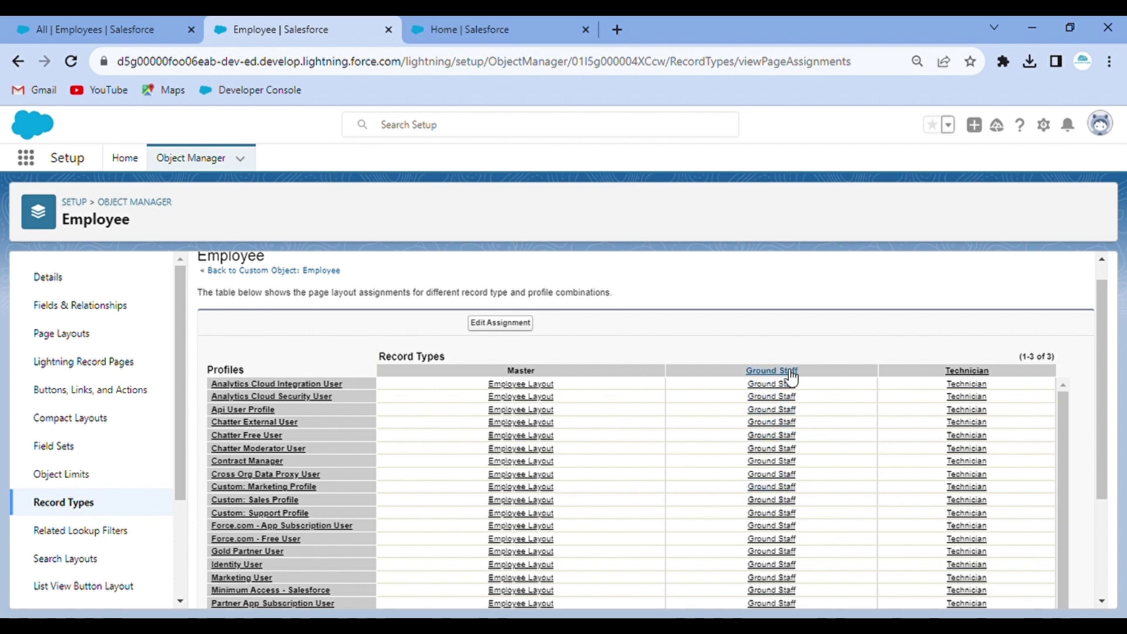
pyautogui.scroll(-1, 850, 513)
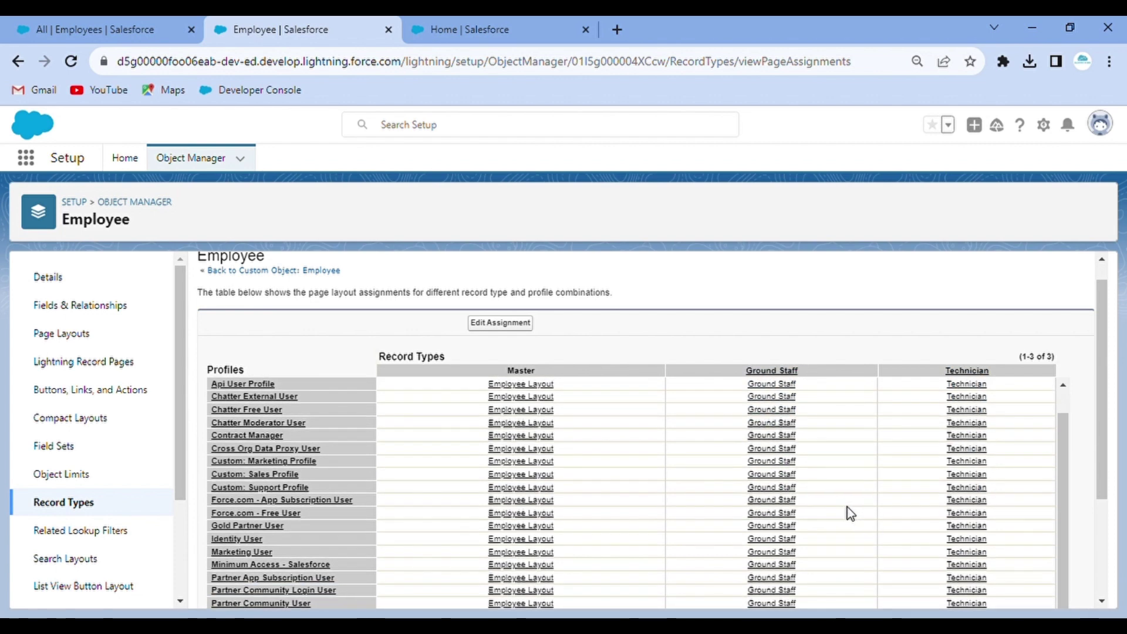
pyautogui.scroll(-4, 850, 512)
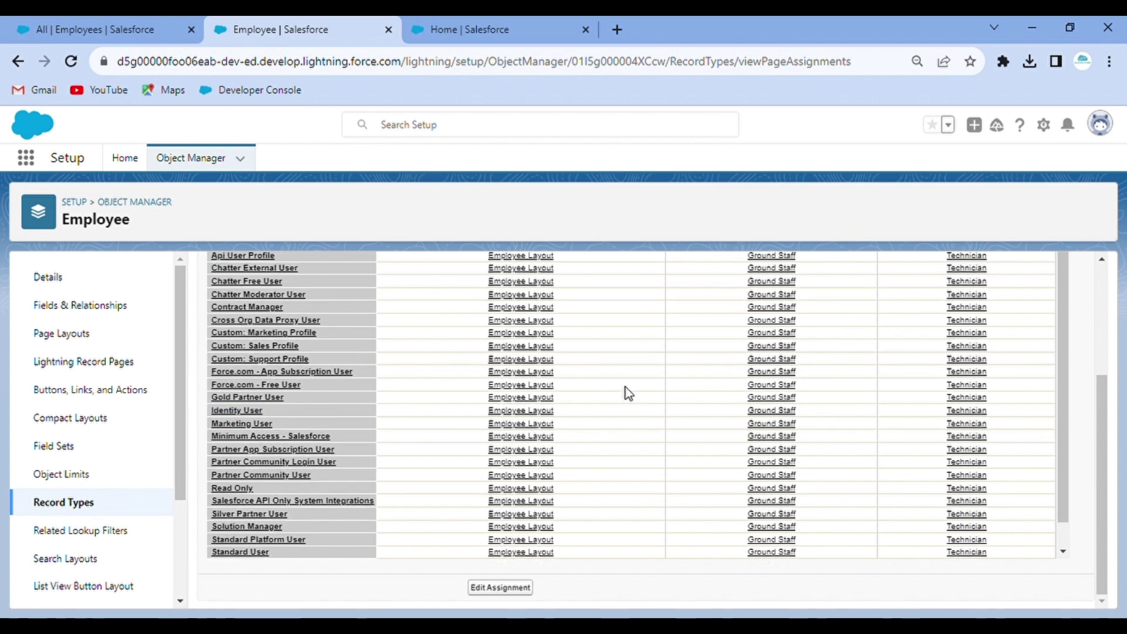
pyautogui.scroll(5, 627, 391)
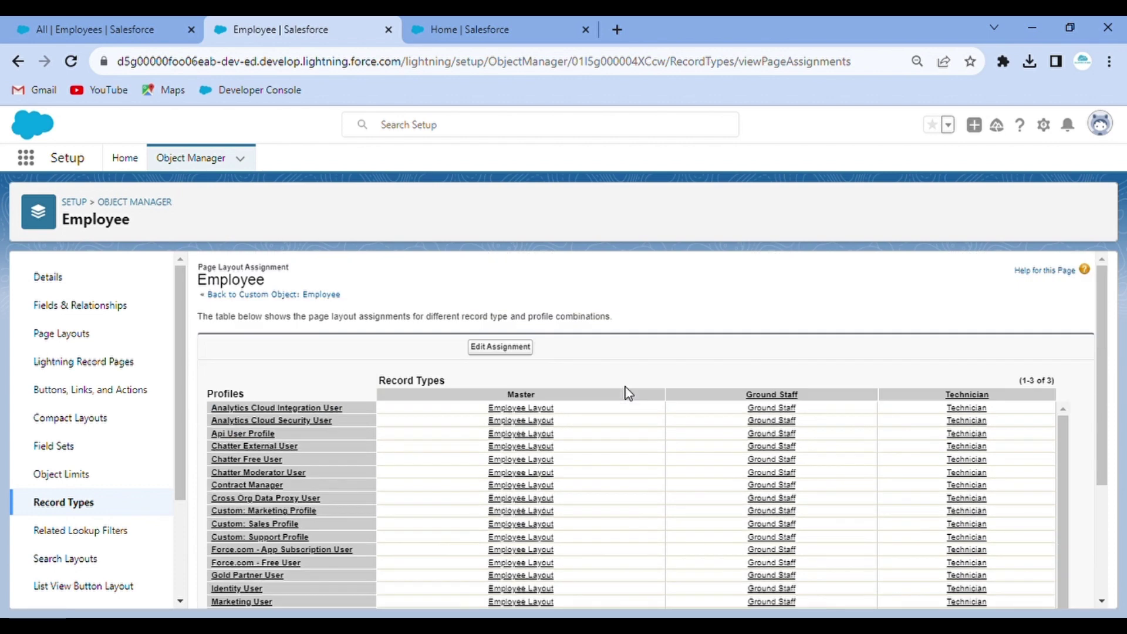
pyautogui.click(506, 348)
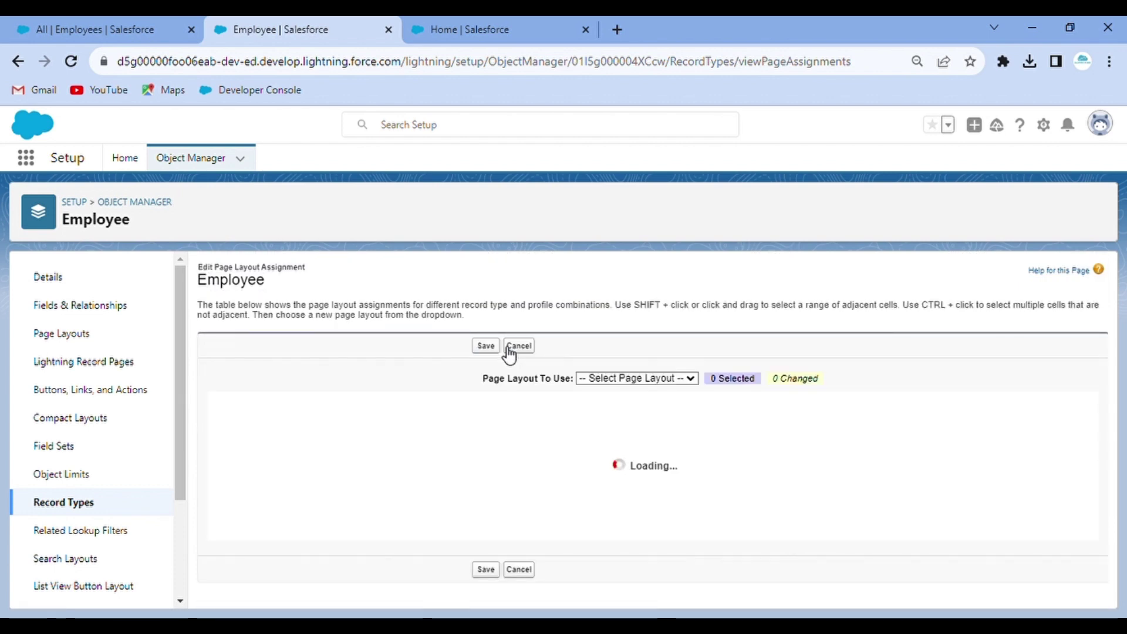
pyautogui.scroll(-5, 797, 486)
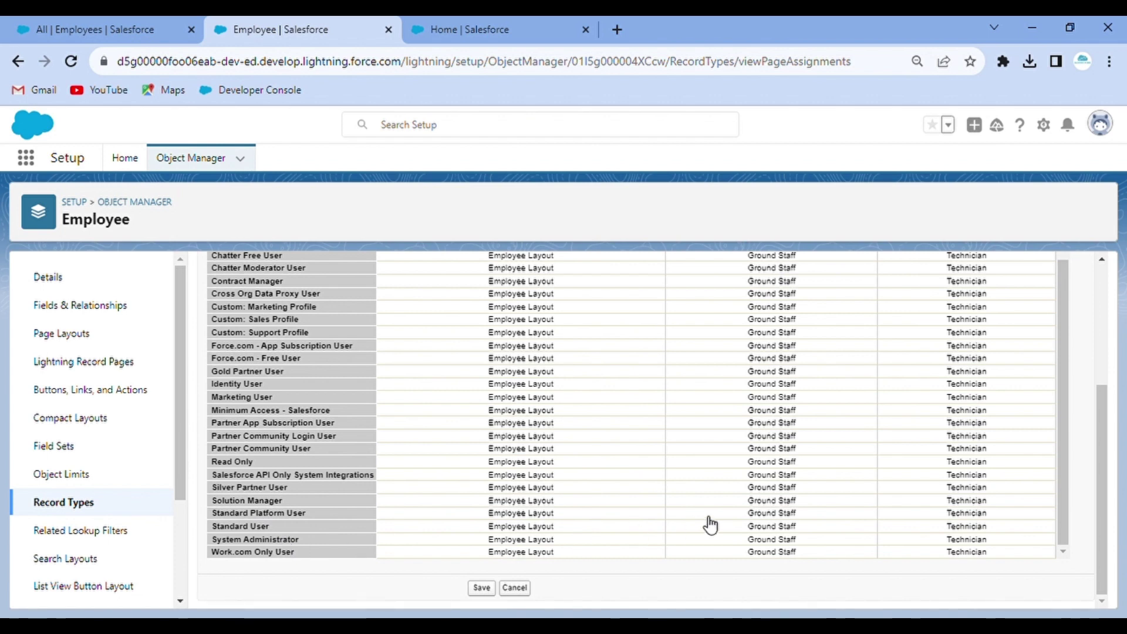
pyautogui.click(772, 539)
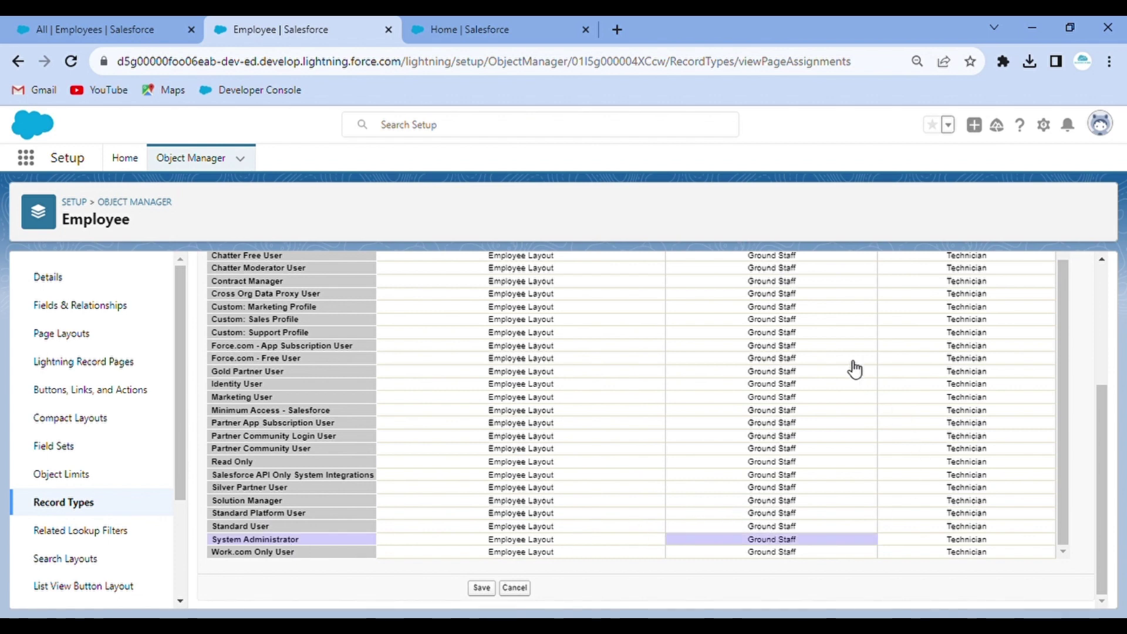
pyautogui.scroll(5, 742, 360)
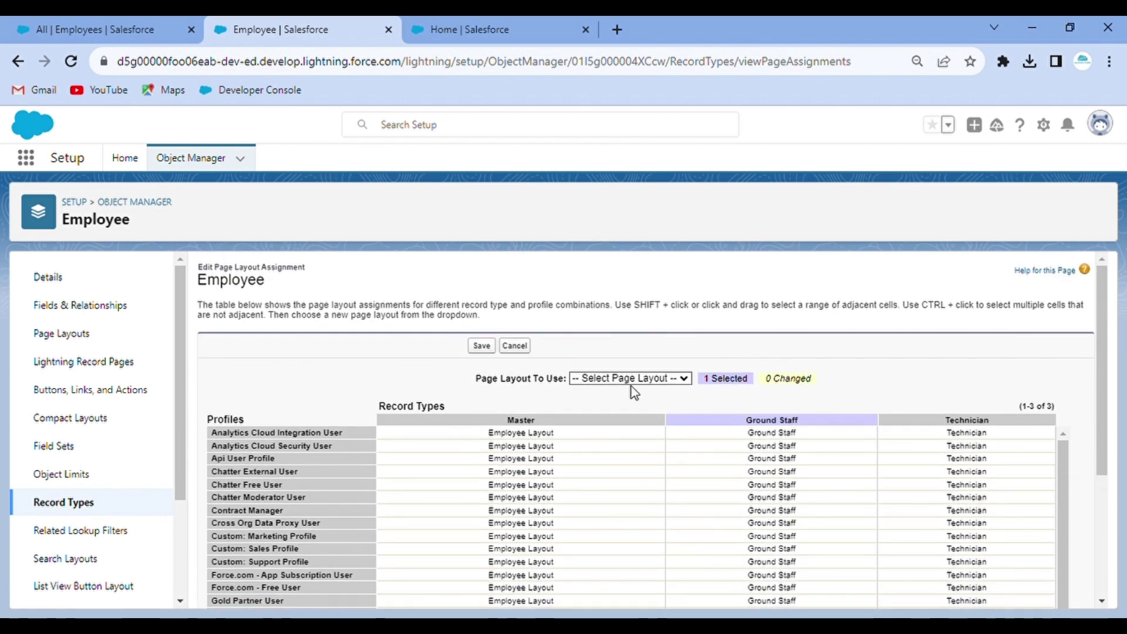
pyautogui.click(627, 439)
pyautogui.scroll(-5, 818, 449)
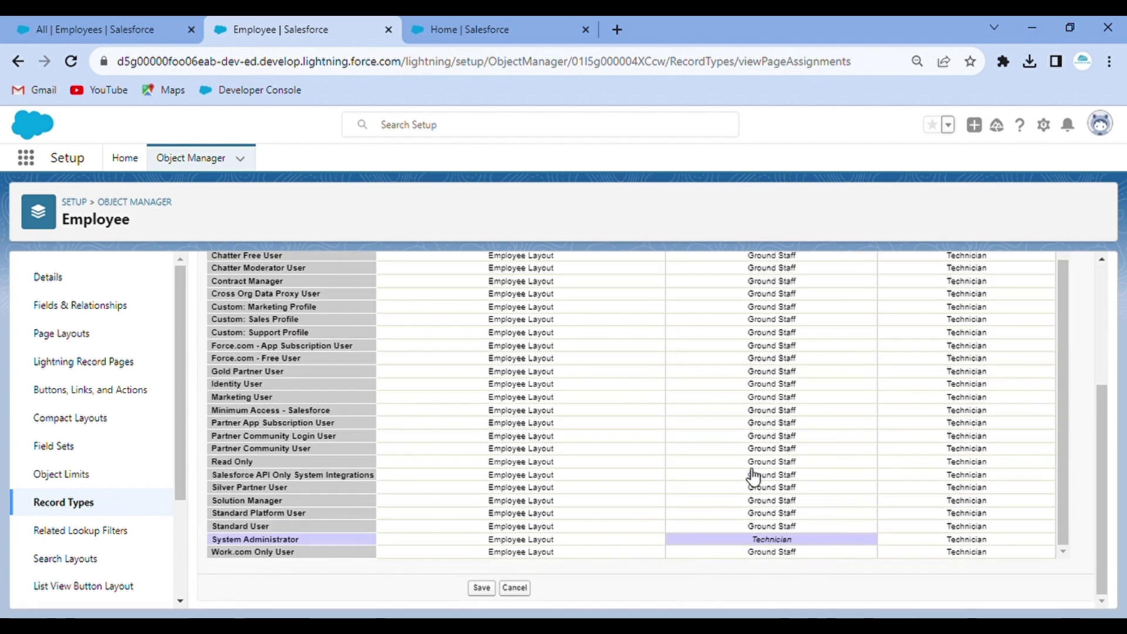
pyautogui.scroll(2, 837, 462)
pyautogui.scroll(5, 531, 422)
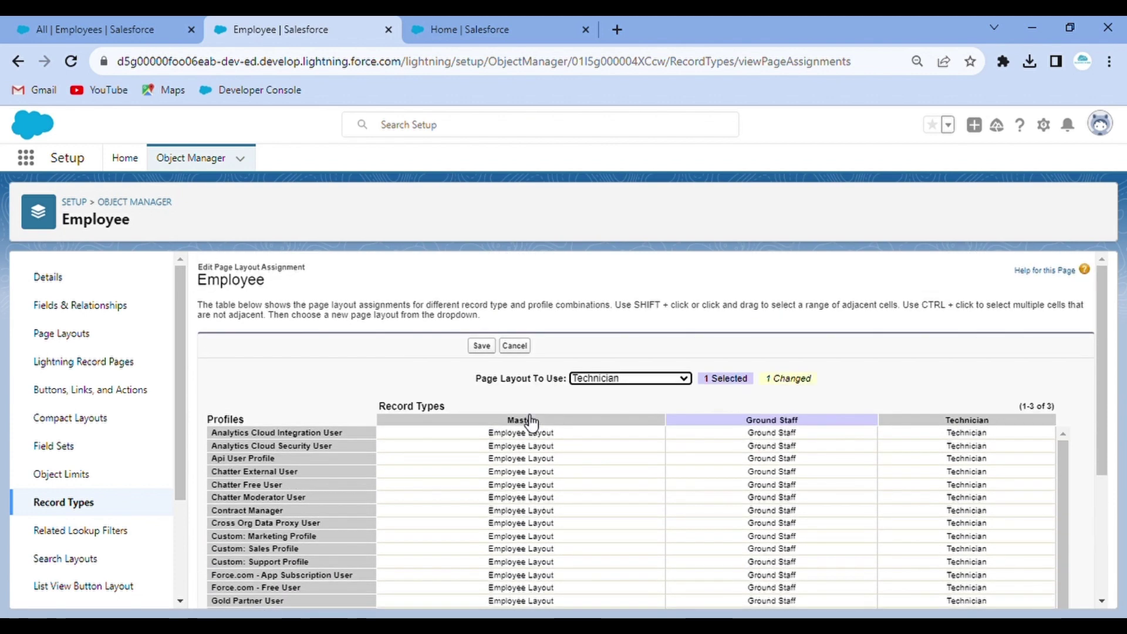
pyautogui.click(518, 348)
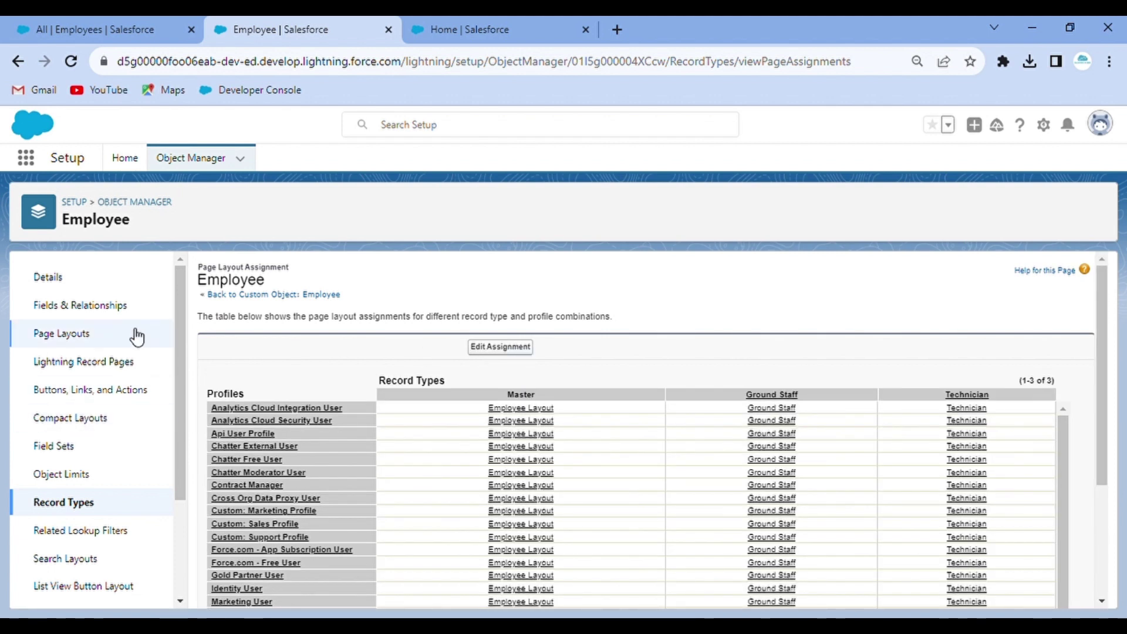
# - Go from the Employee Page Layouts list to its Fields & Relationships list
pyautogui.click(94, 333)
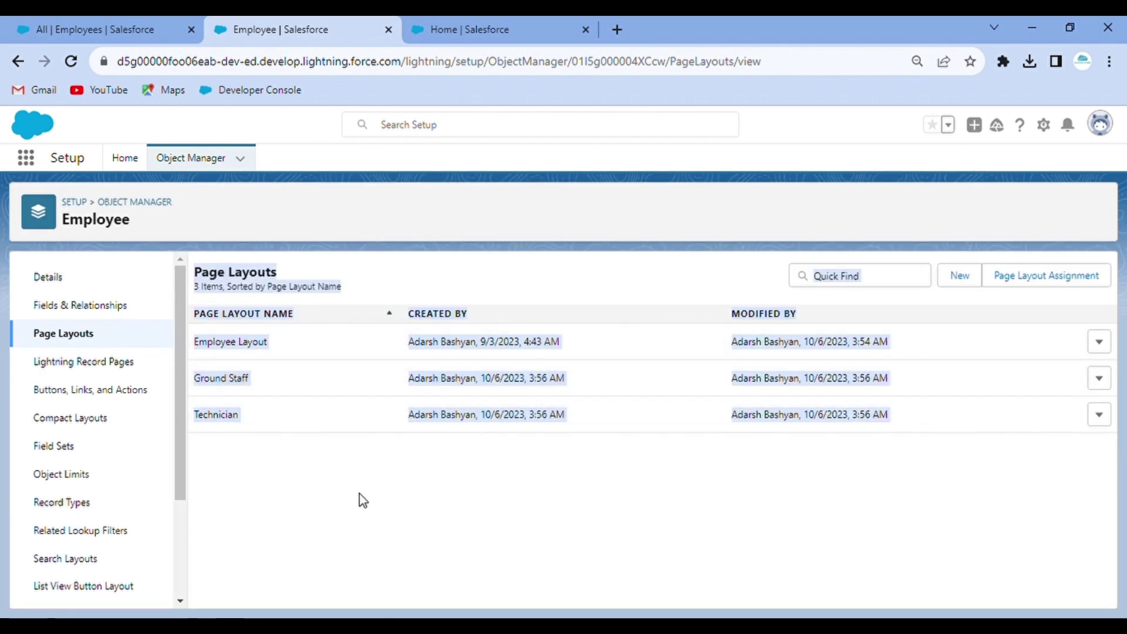
pyautogui.click(574, 217)
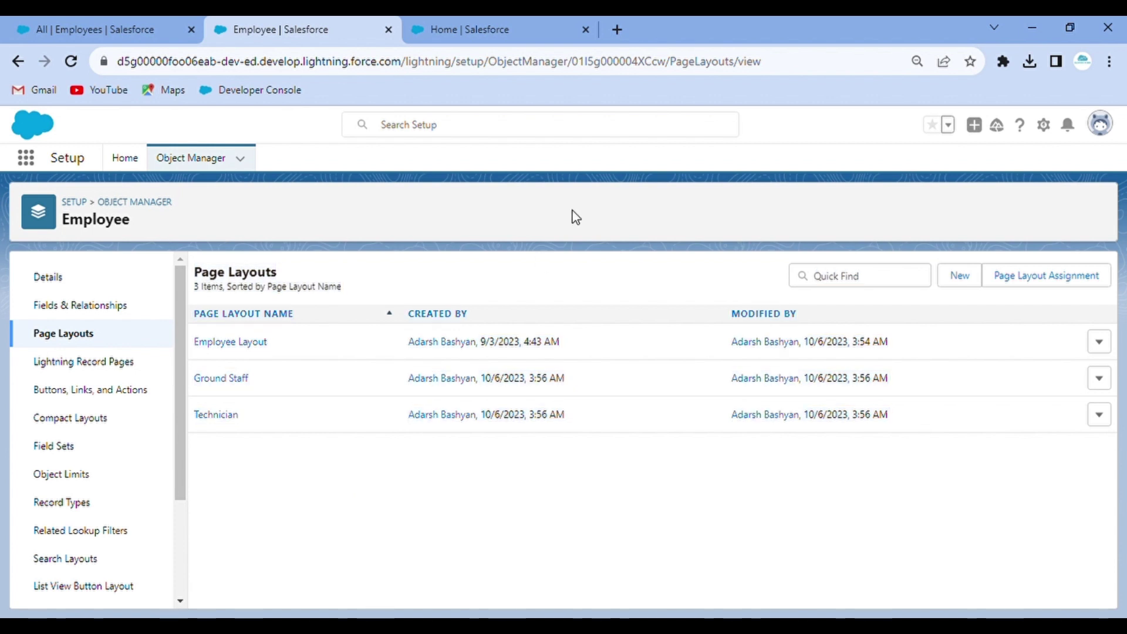
pyautogui.click(87, 308)
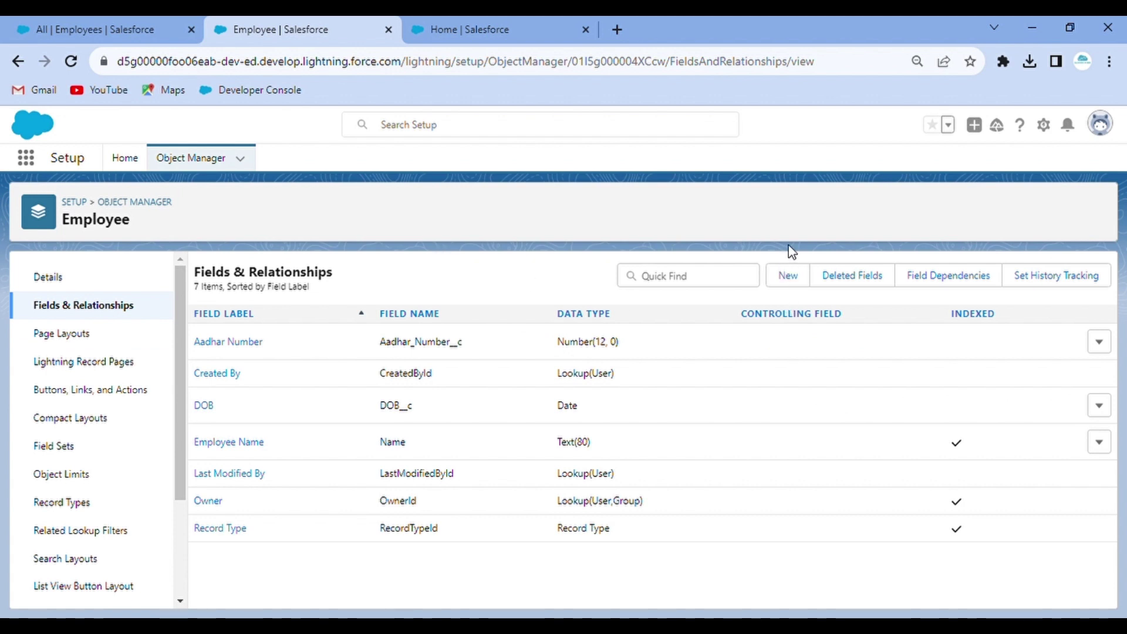
# - Begin a new Employee custom field of type Text
pyautogui.click(787, 276)
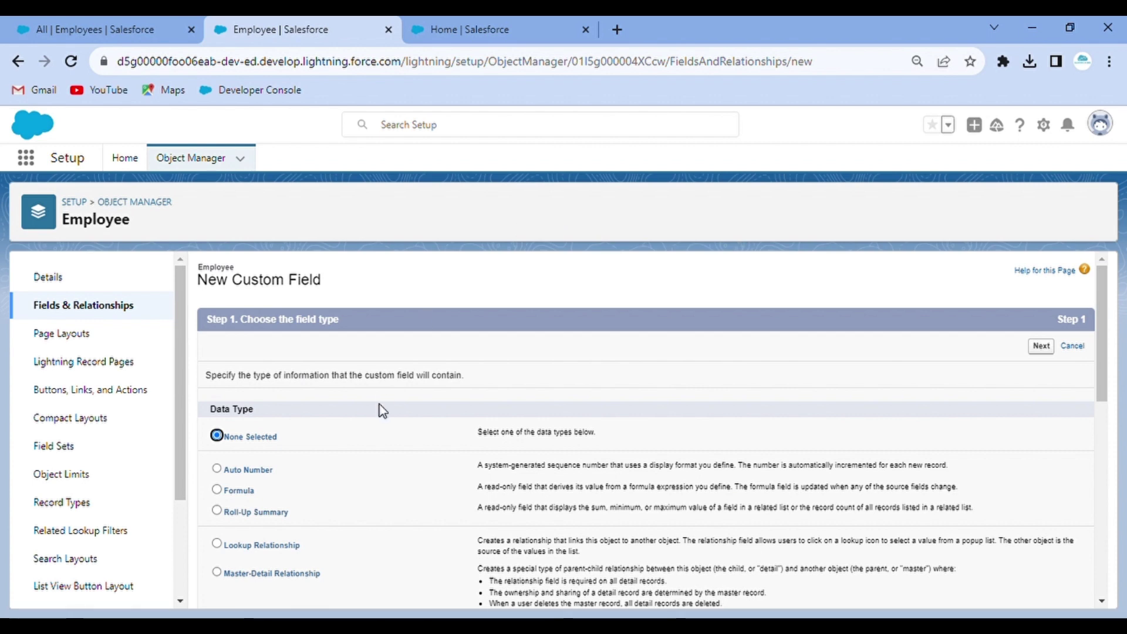
pyautogui.scroll(-7, 372, 507)
pyautogui.scroll(-5, 372, 507)
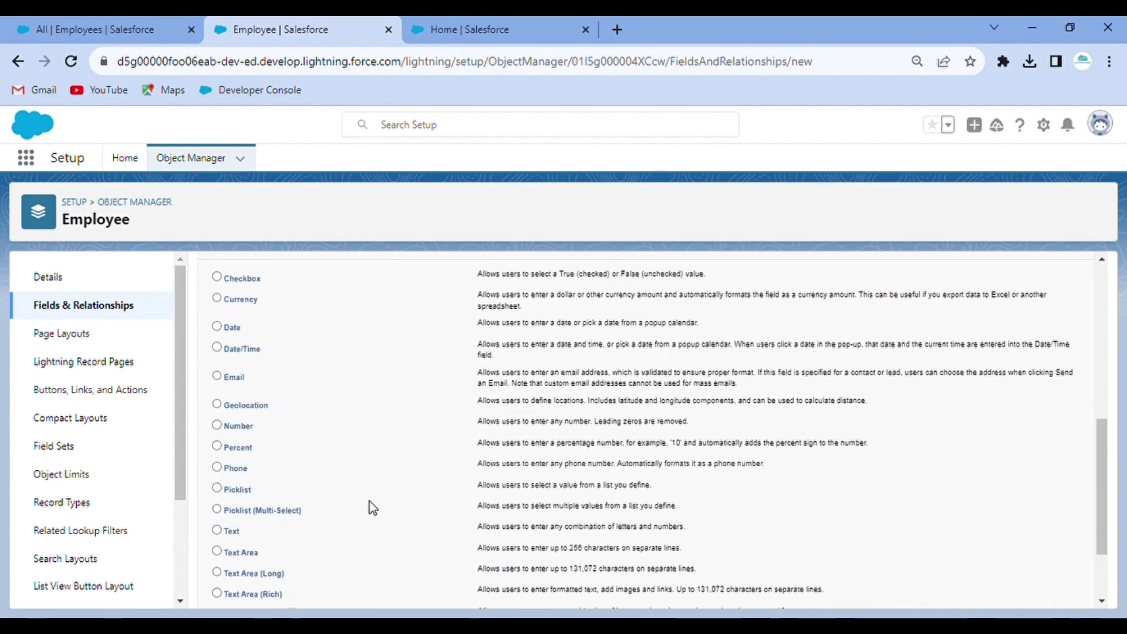
pyautogui.click(218, 429)
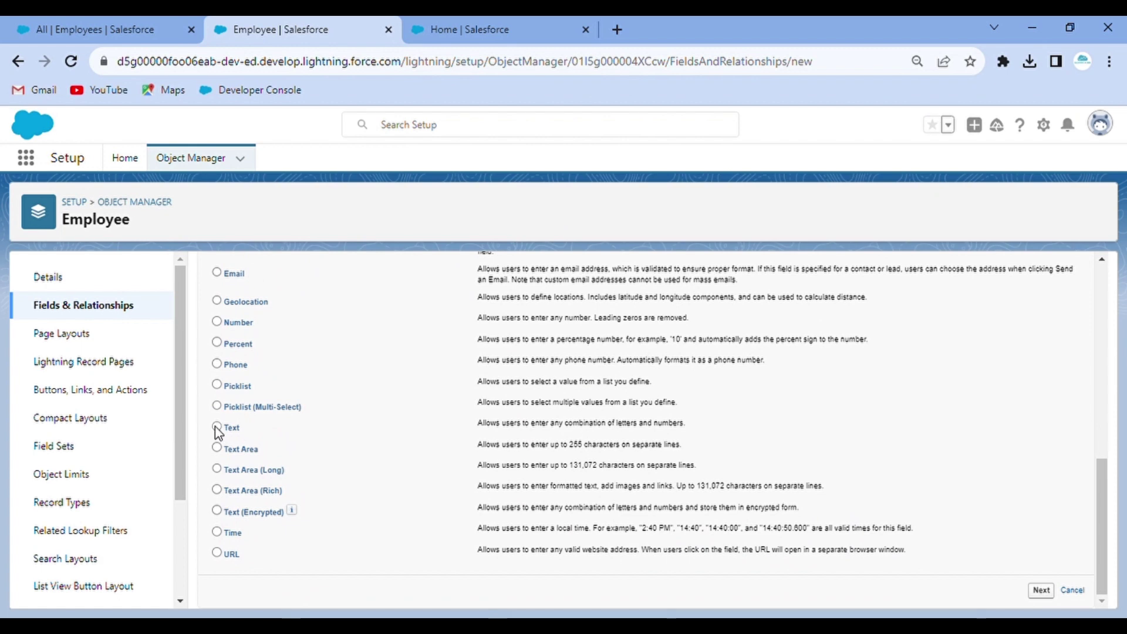
pyautogui.scroll(10, 516, 408)
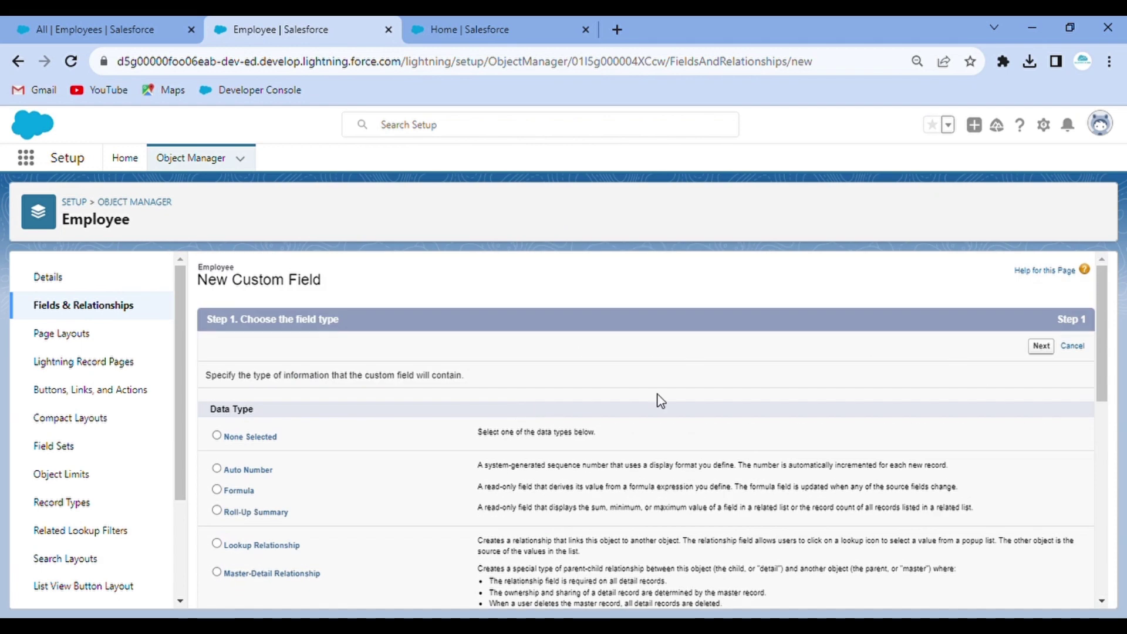
pyautogui.click(1044, 348)
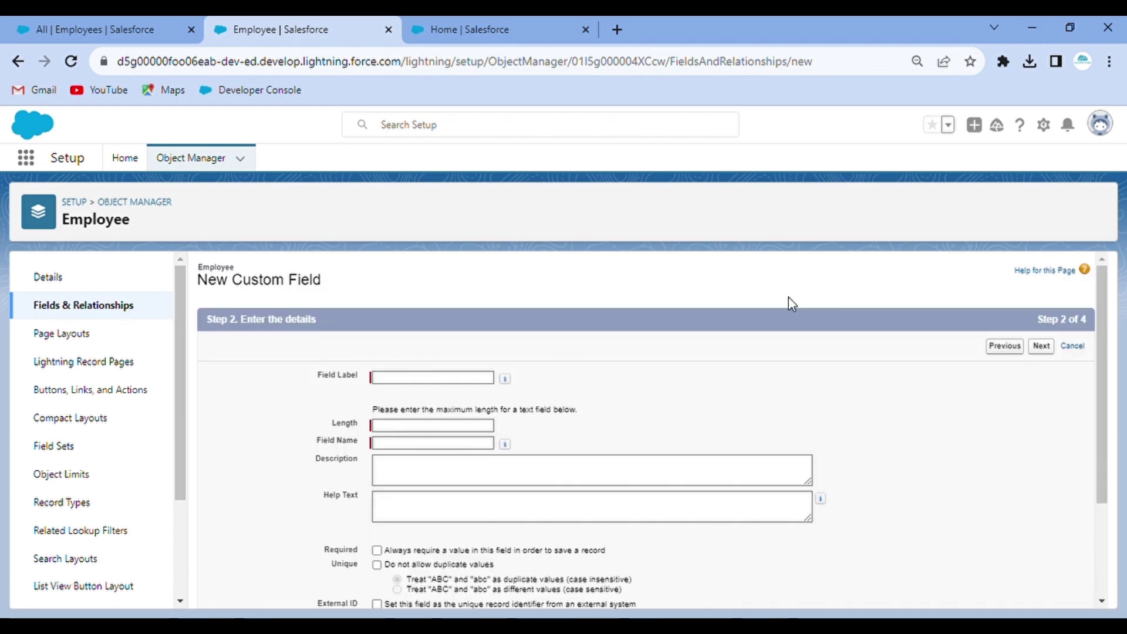
# - Label the field 'Experience in Tech Related Occupation' with length 255 and continue
pyautogui.click(446, 379)
pyautogui.write('W')
pyautogui.write('Ex')
pyautogui.write('perience in Tech Related')
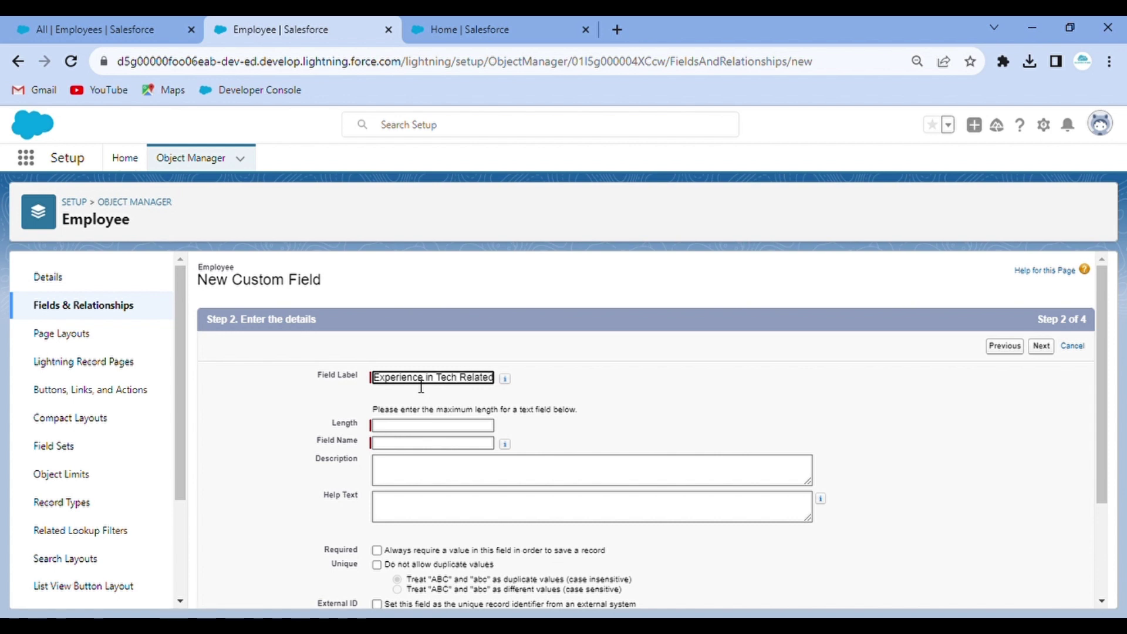
pyautogui.write('O')
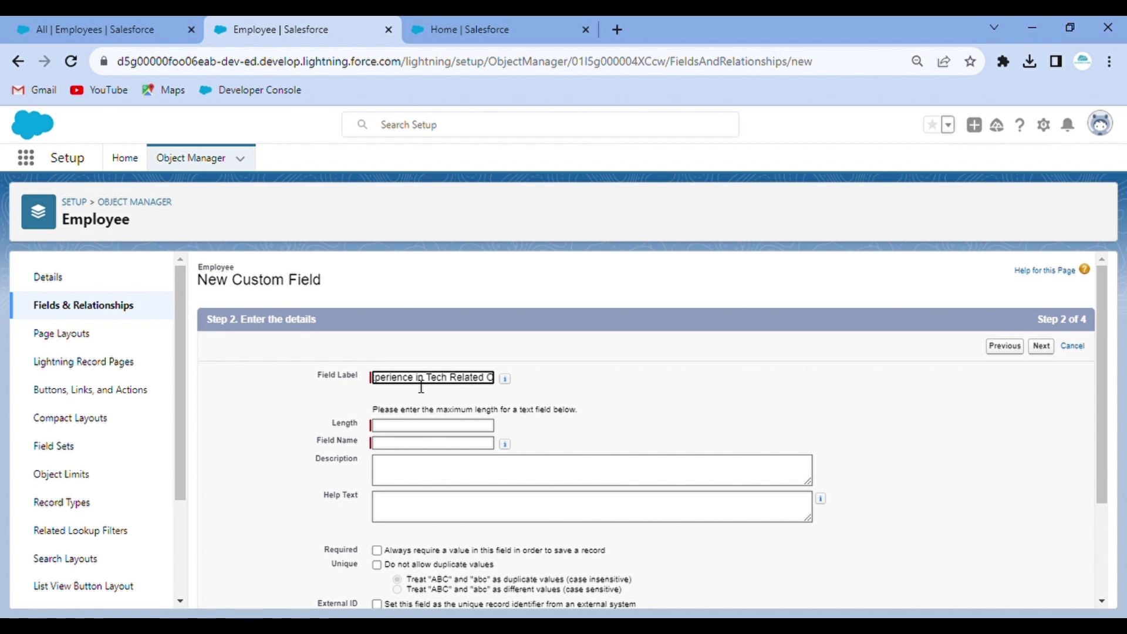
pyautogui.write('ccupation')
pyautogui.click(625, 378)
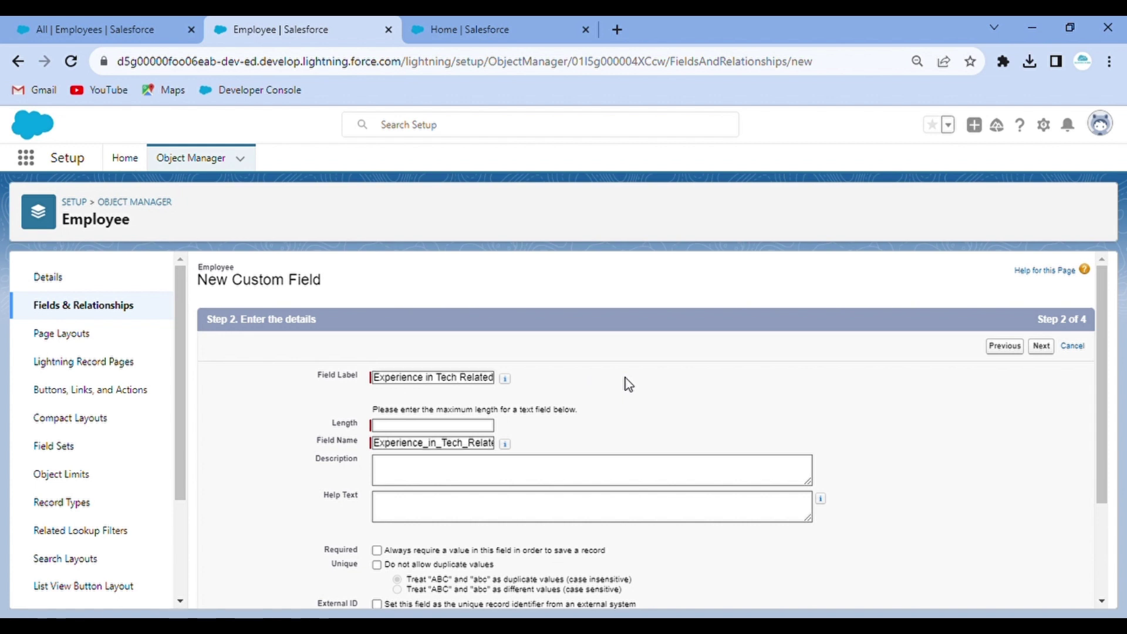
pyautogui.click(416, 432)
pyautogui.write('255')
pyautogui.click(1048, 352)
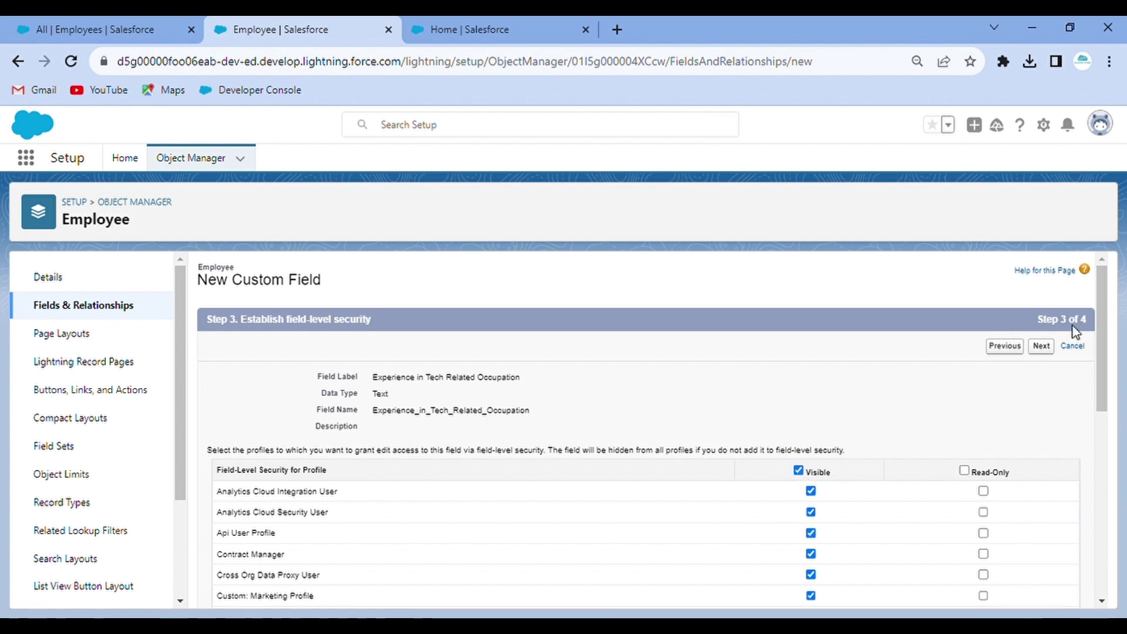
# - Place the Experience in Tech field only on the Technician layout and save it
pyautogui.click(1042, 347)
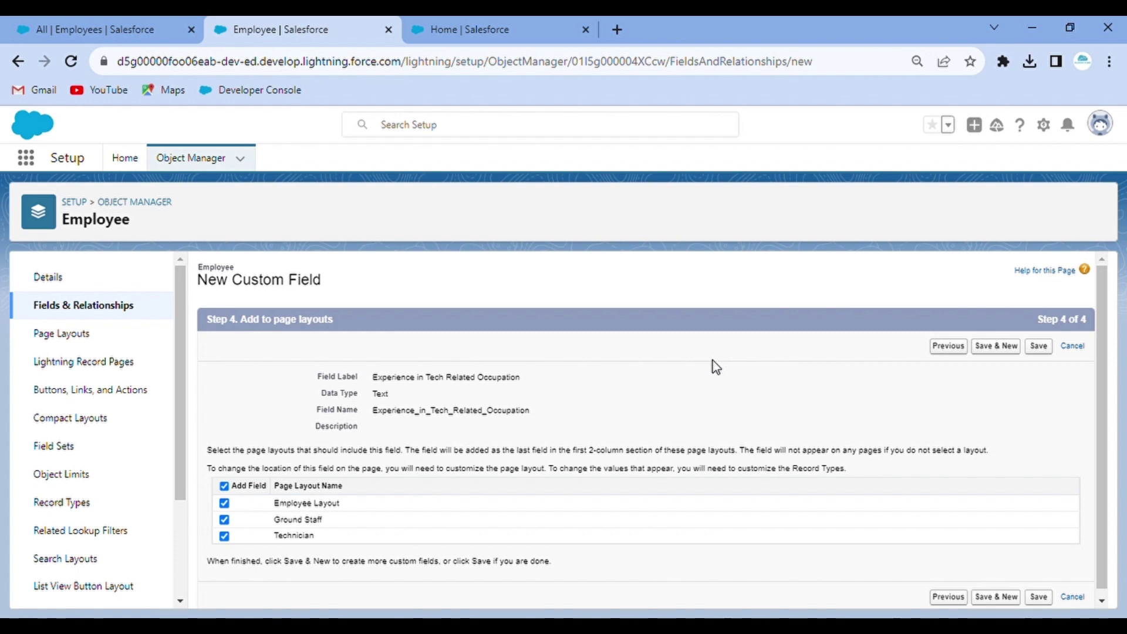
pyautogui.click(224, 485)
pyautogui.click(1039, 346)
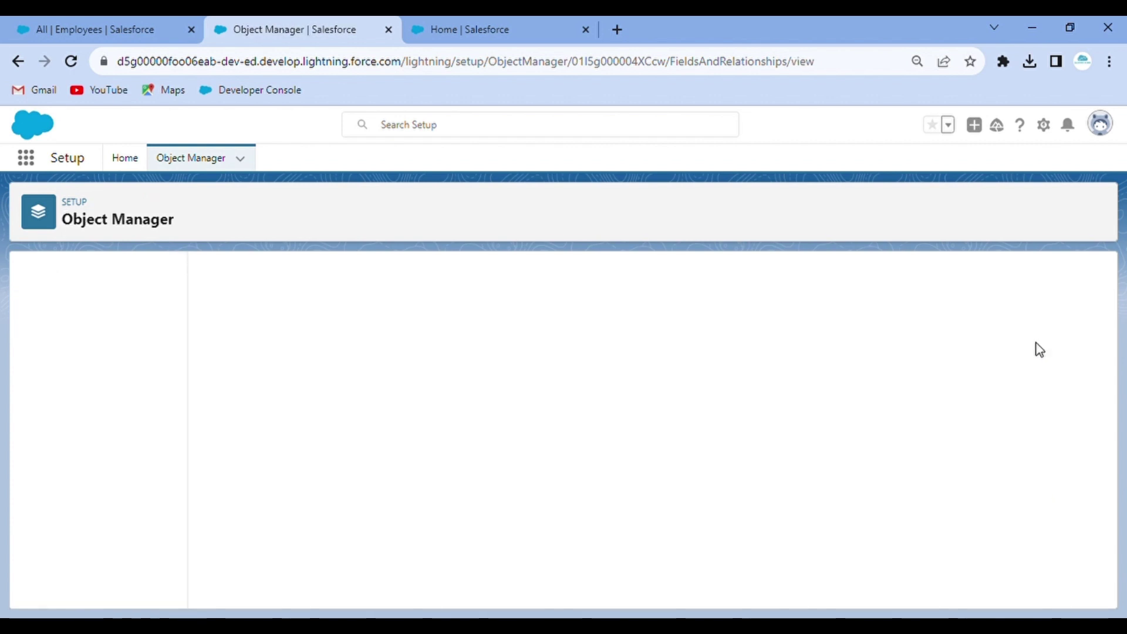
# - Open the Ground Staff and Technician layouts in new tabs and compare their Information sections
pyautogui.click(116, 336)
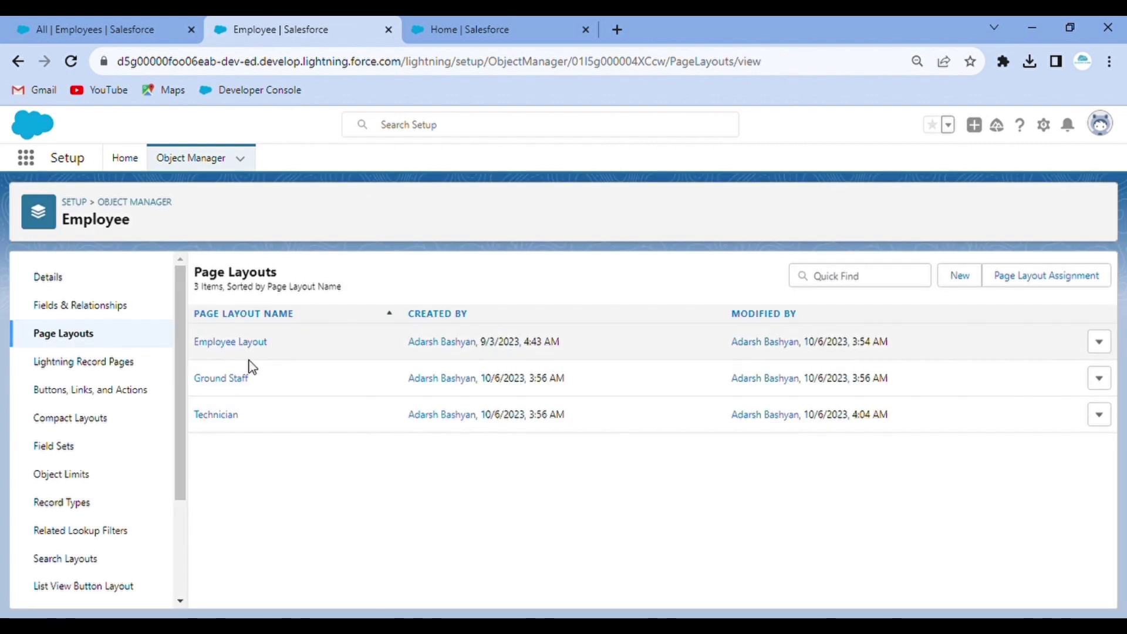
pyautogui.keyDown('ctrl'); pyautogui.click(266, 387); pyautogui.keyUp('ctrl')
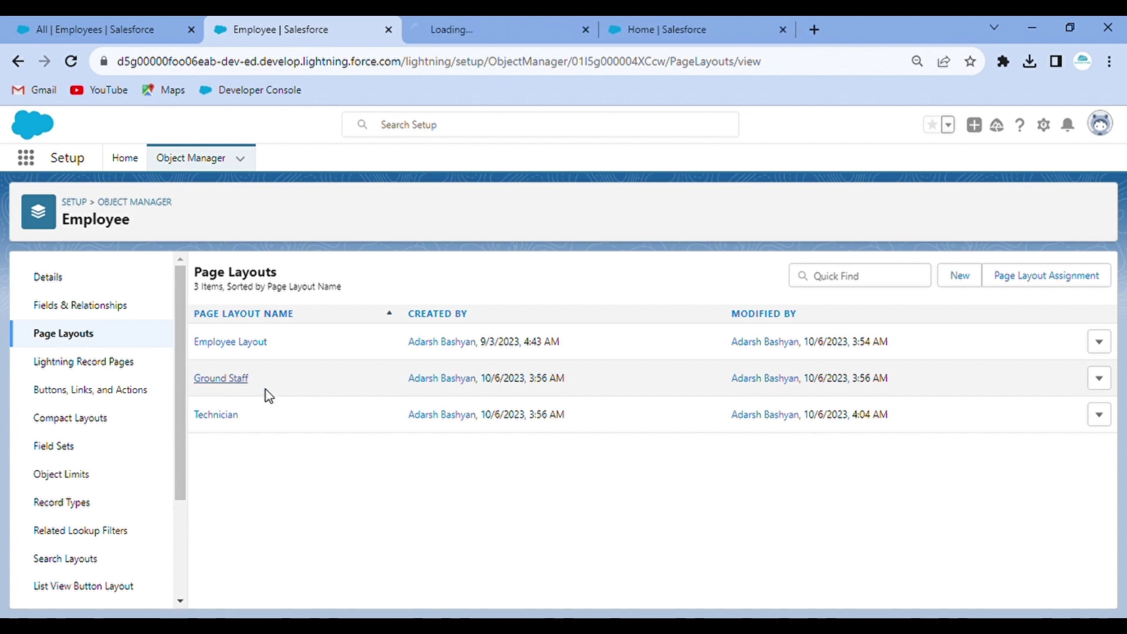
pyautogui.keyDown('ctrl'); pyautogui.click(264, 431); pyautogui.keyUp('ctrl')
pyautogui.click(428, 25)
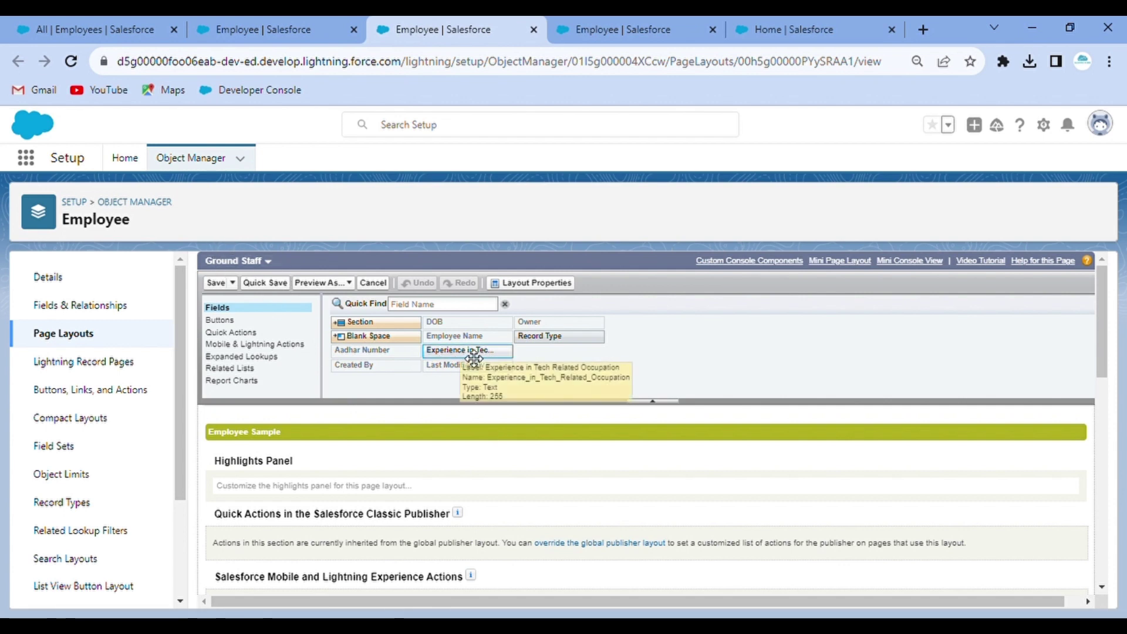
pyautogui.scroll(-6, 481, 511)
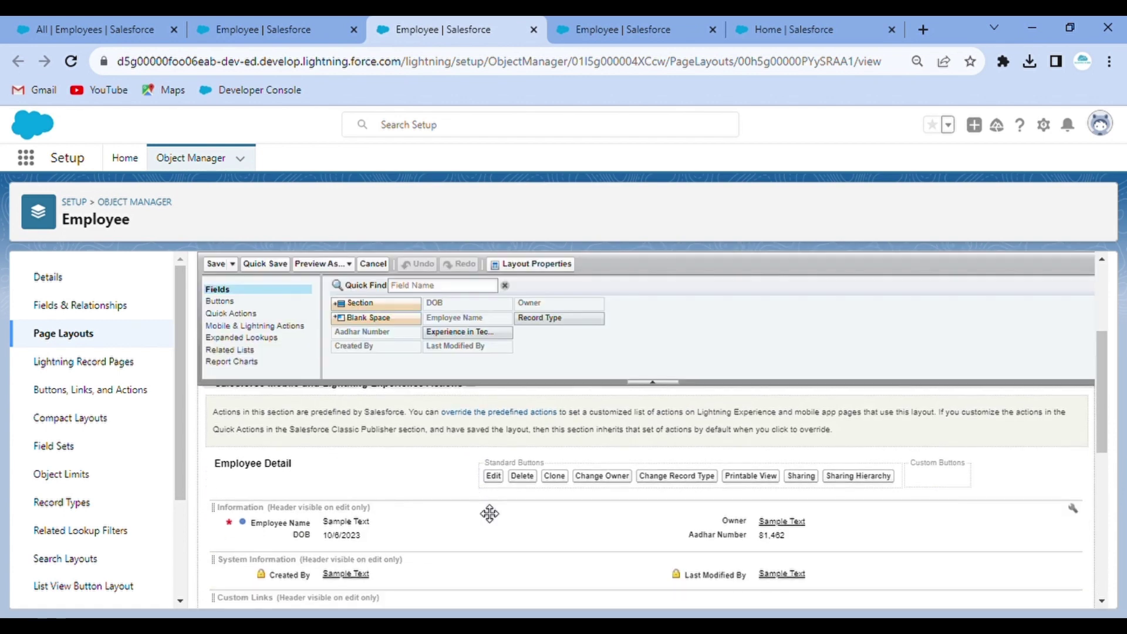
pyautogui.scroll(1, 459, 485)
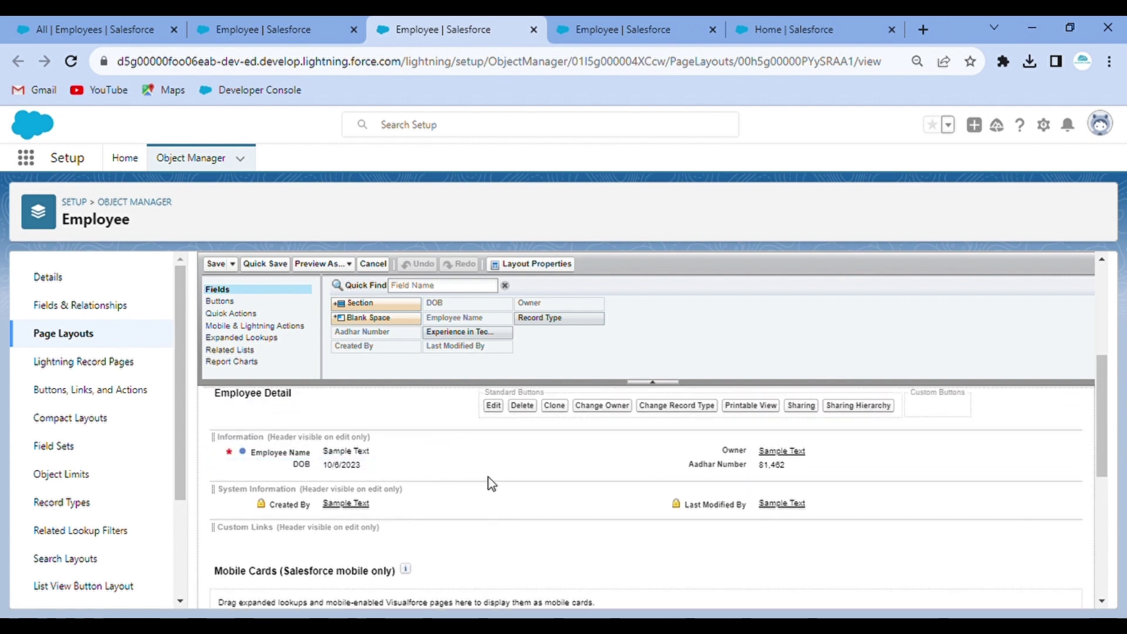
pyautogui.click(637, 21)
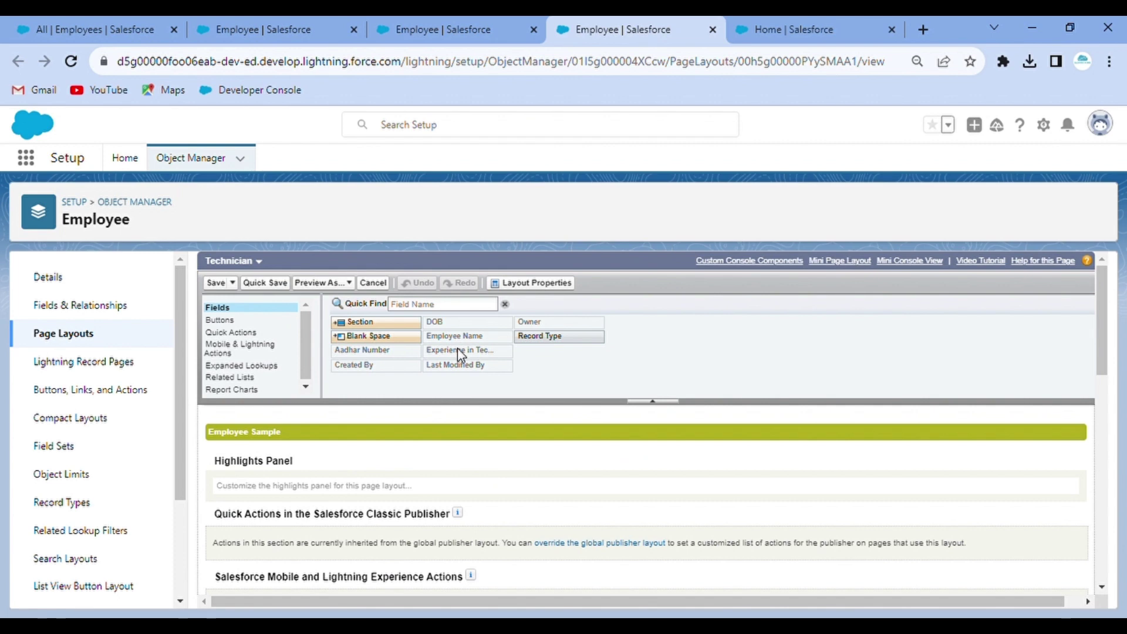
pyautogui.scroll(-3, 457, 348)
pyautogui.scroll(-1, 499, 521)
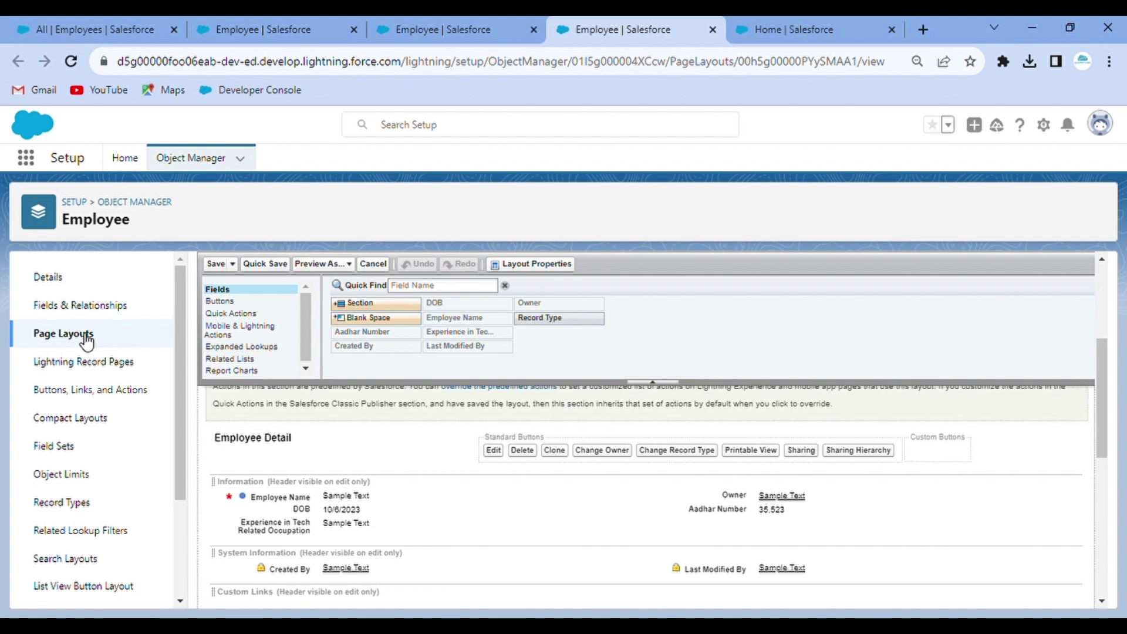
# - Begin a new Employee custom field of type Phone
pyautogui.click(117, 306)
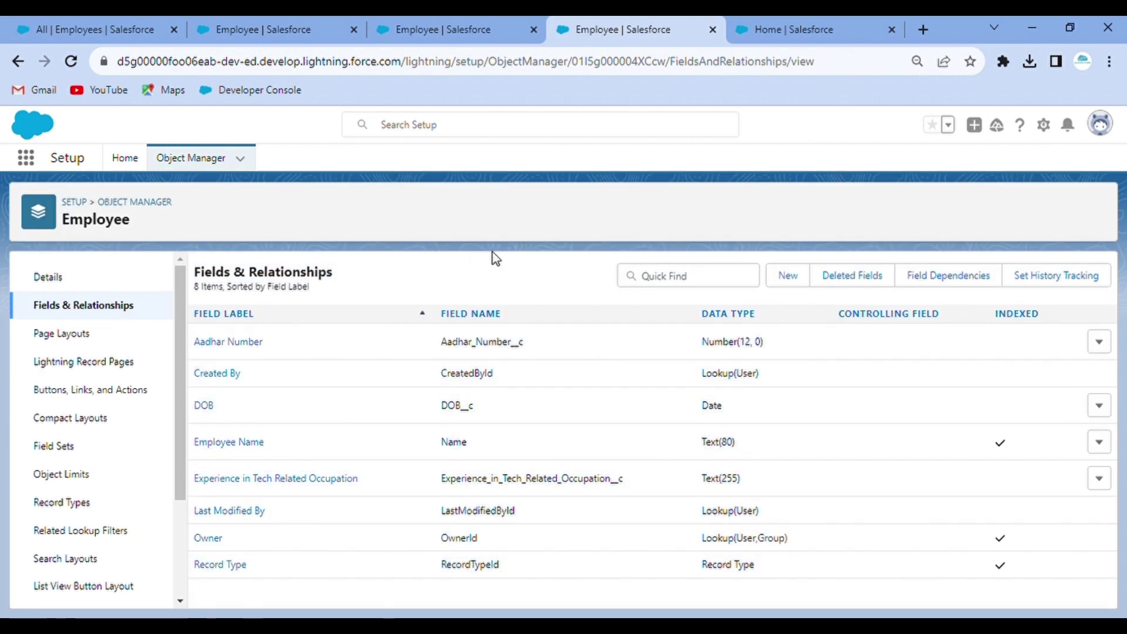
pyautogui.click(795, 279)
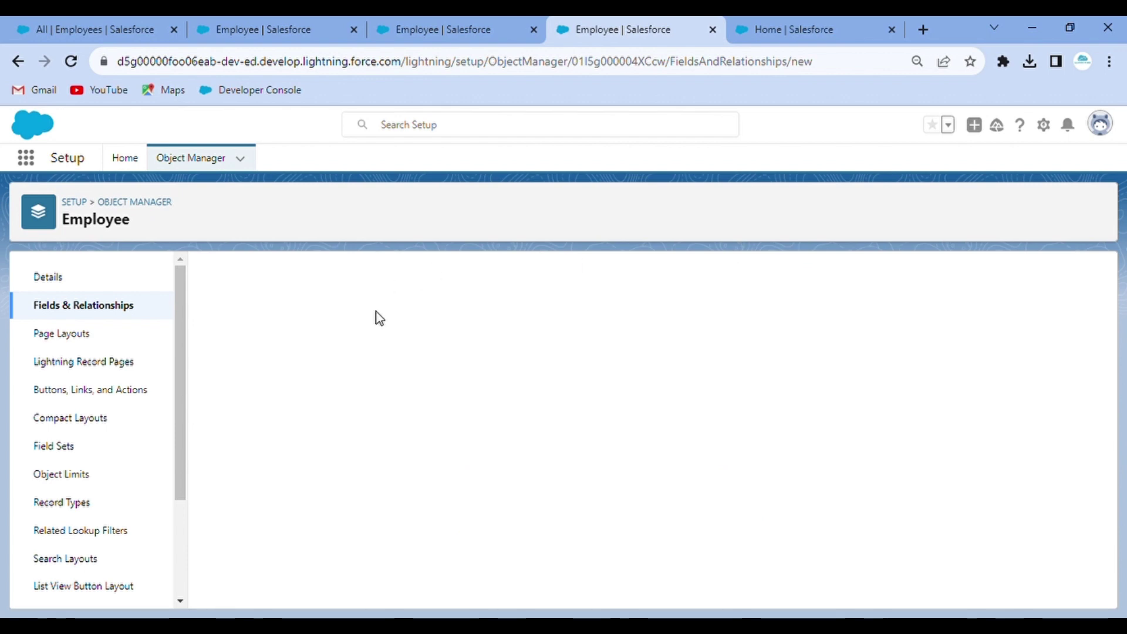
pyautogui.scroll(-2, 322, 497)
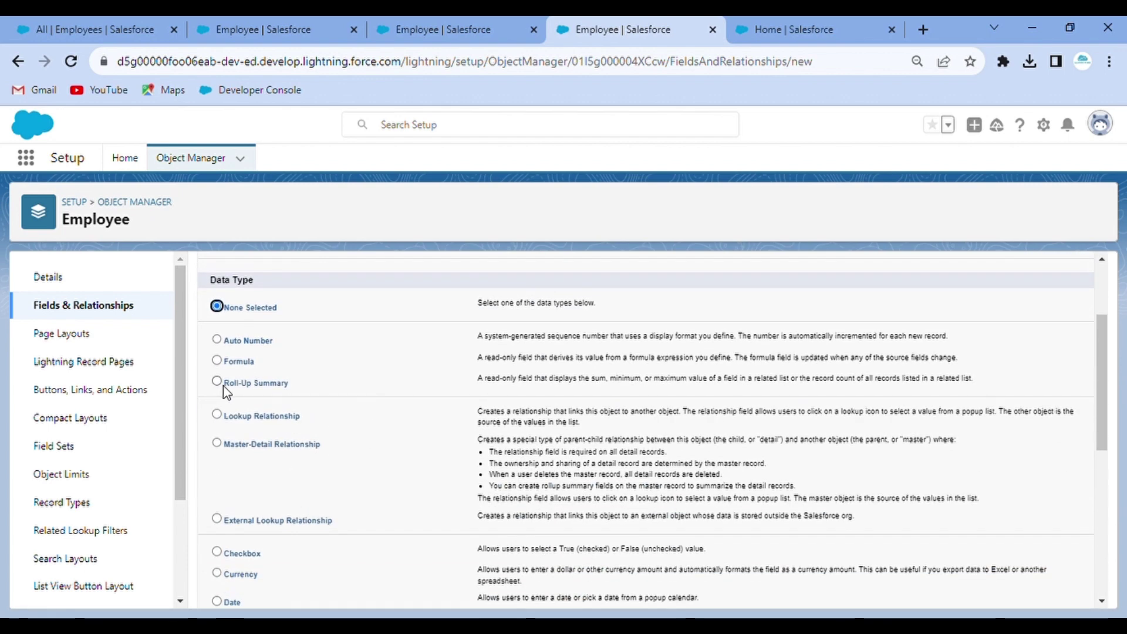
pyautogui.scroll(-4, 259, 481)
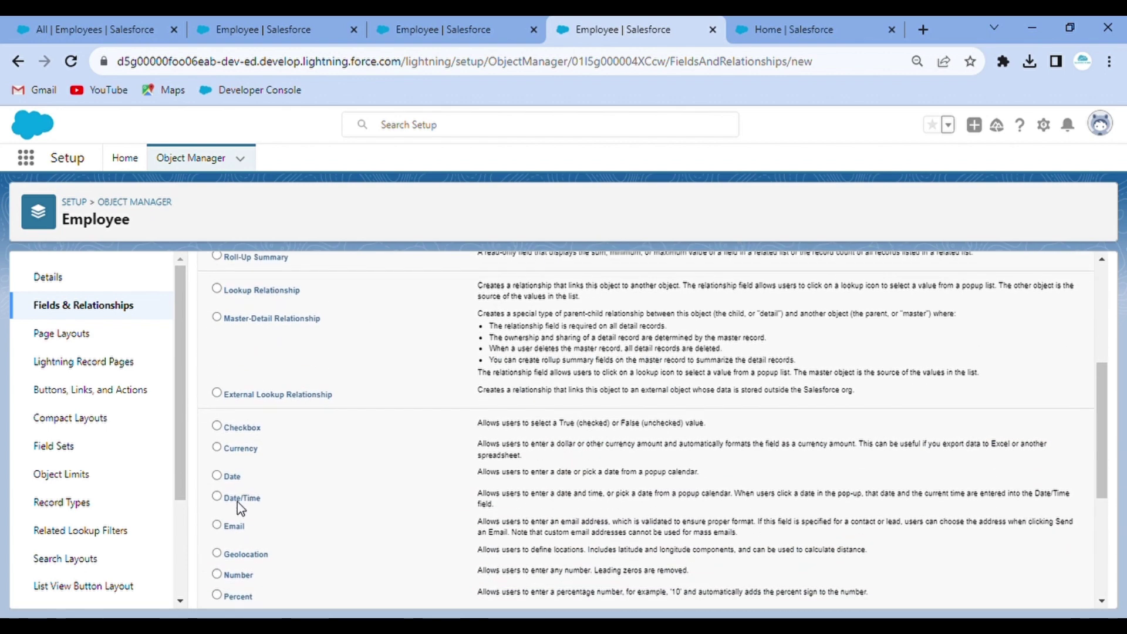
pyautogui.scroll(-2, 235, 517)
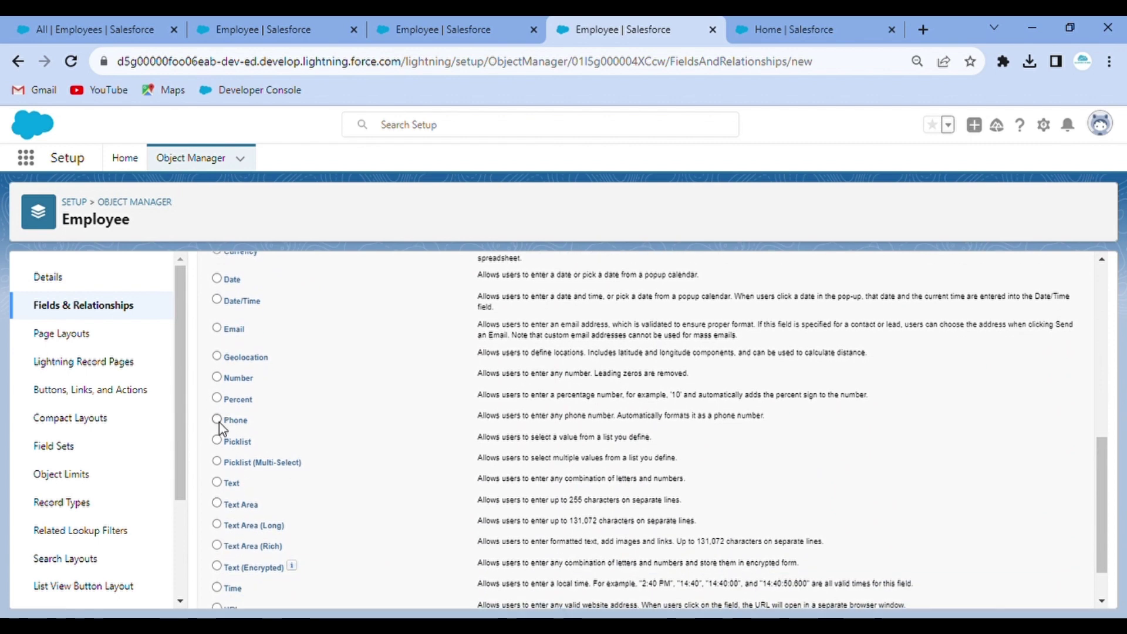
pyautogui.click(218, 420)
pyautogui.scroll(7, 516, 435)
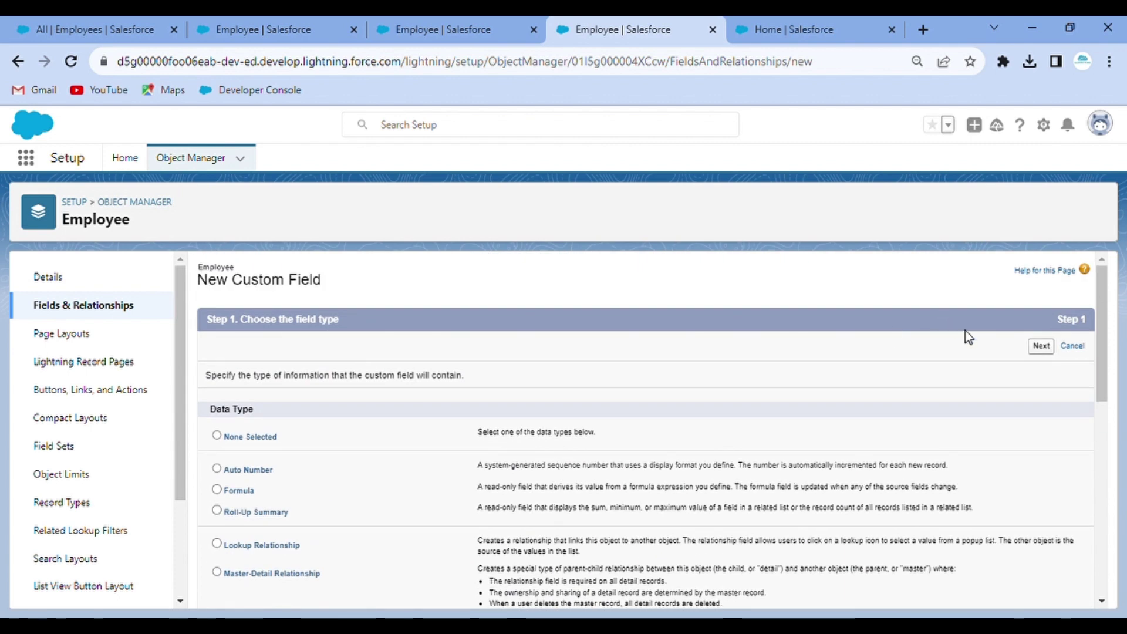
pyautogui.click(1042, 346)
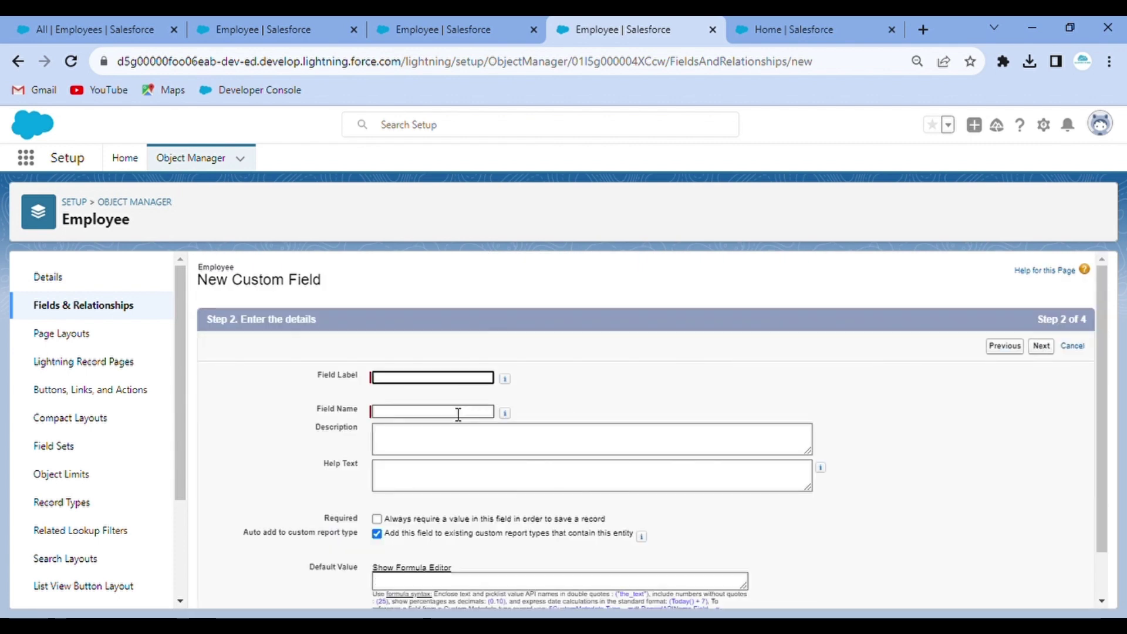
# - Label it Phone Number, keep all three layouts, and Save & New
pyautogui.write('Phone')
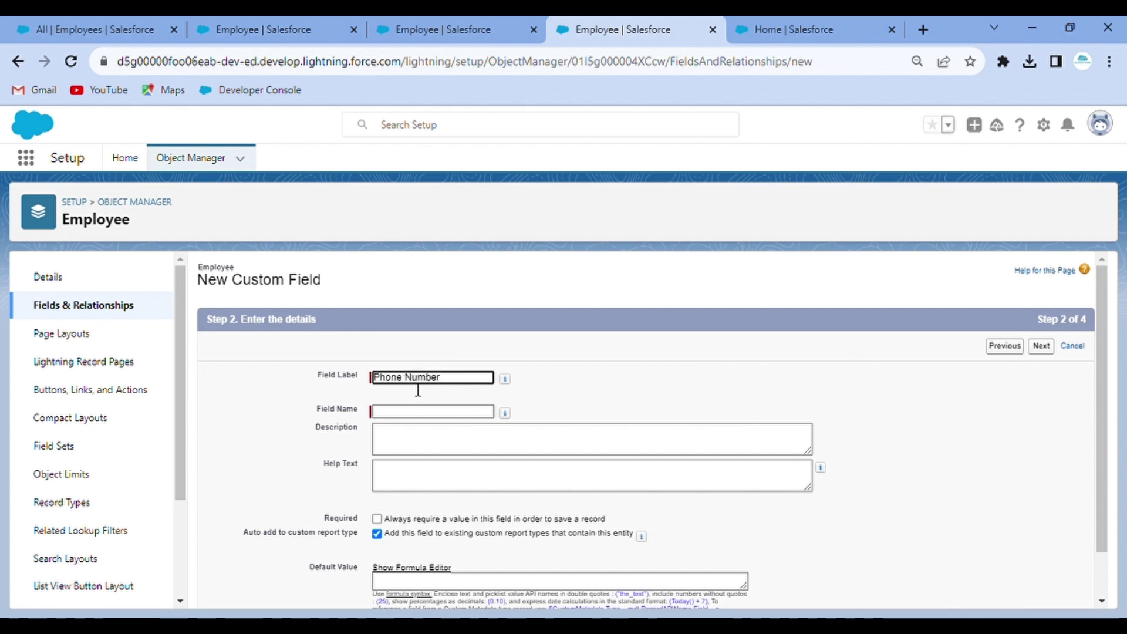
pyautogui.write(' Number')
pyautogui.click(551, 386)
pyautogui.click(1042, 346)
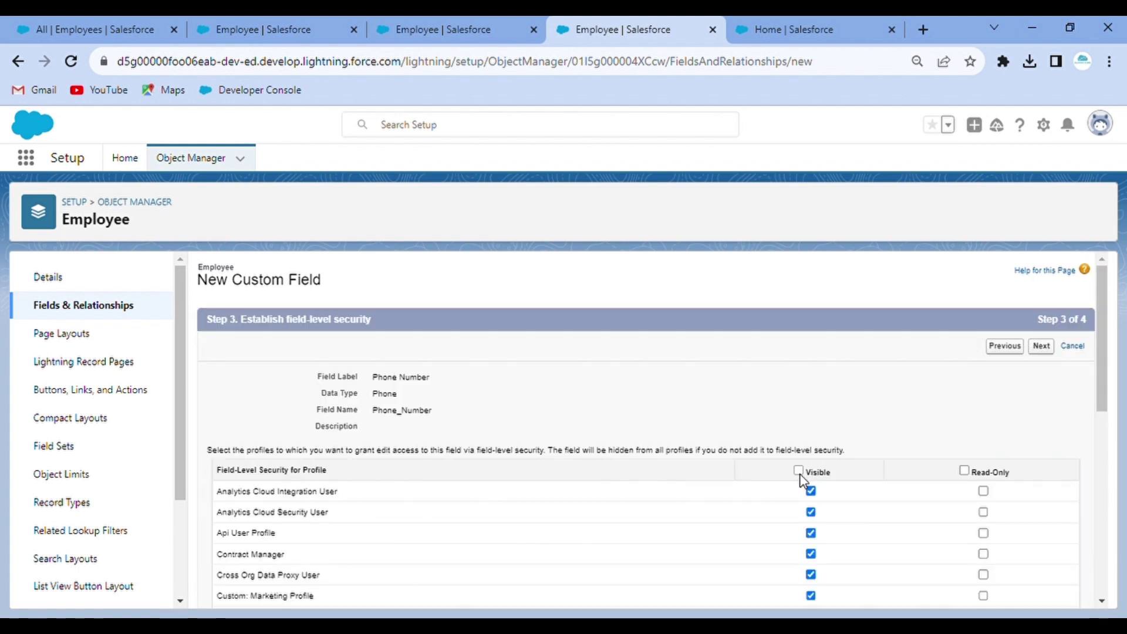
pyautogui.click(1044, 351)
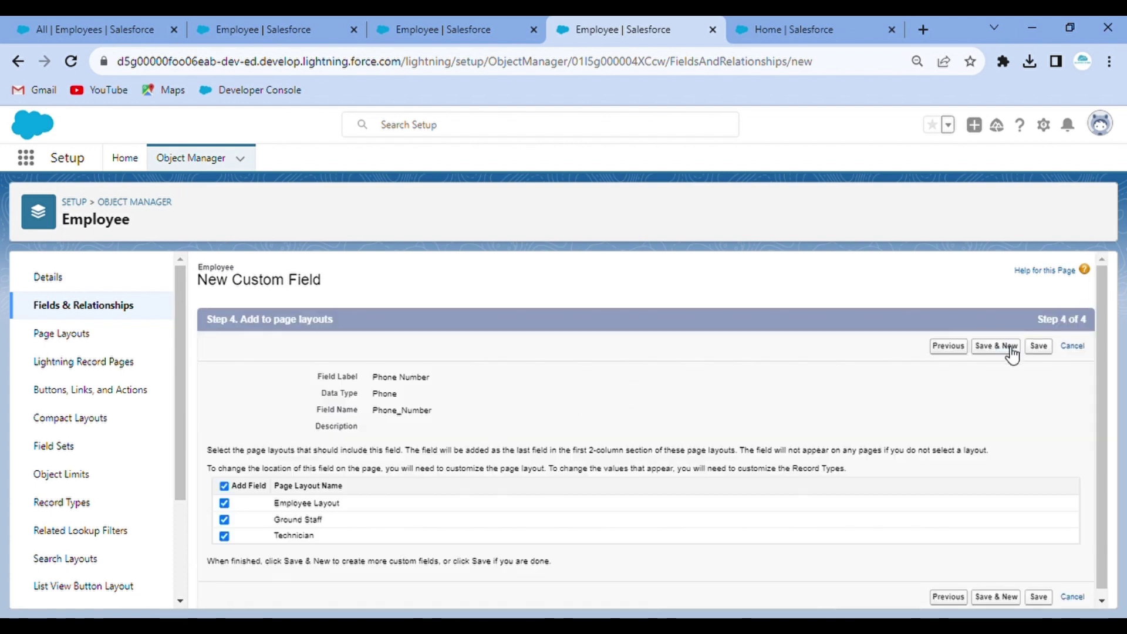
pyautogui.click(1010, 351)
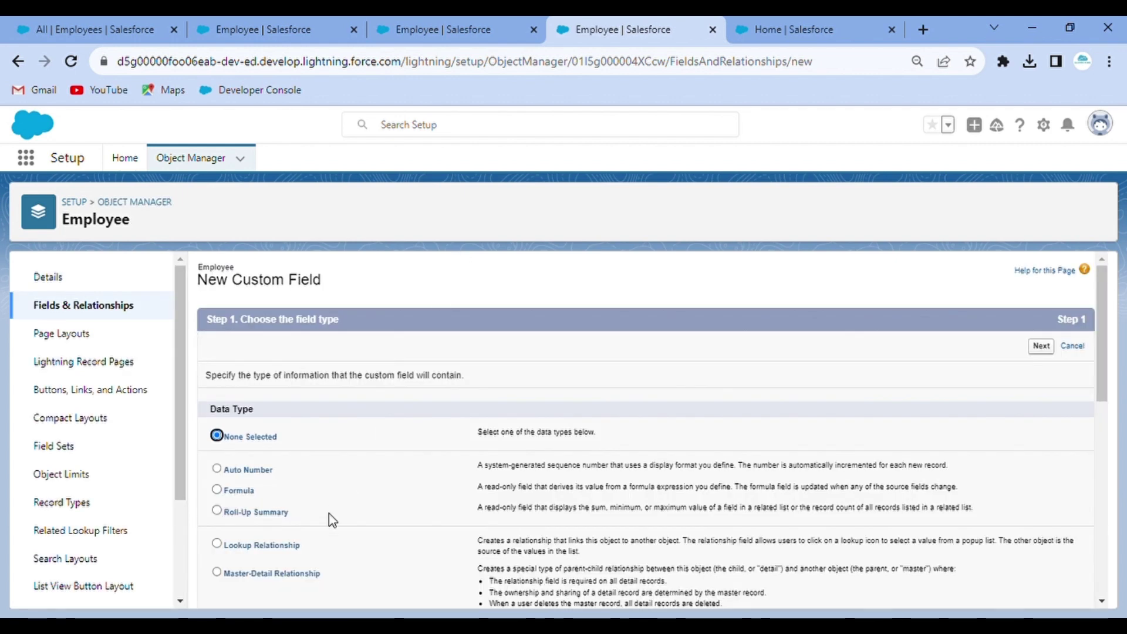
# - Create an Email-type field labelled Email on all three Employee layouts, then start another new field
pyautogui.scroll(-3, 317, 516)
pyautogui.scroll(-3, 296, 541)
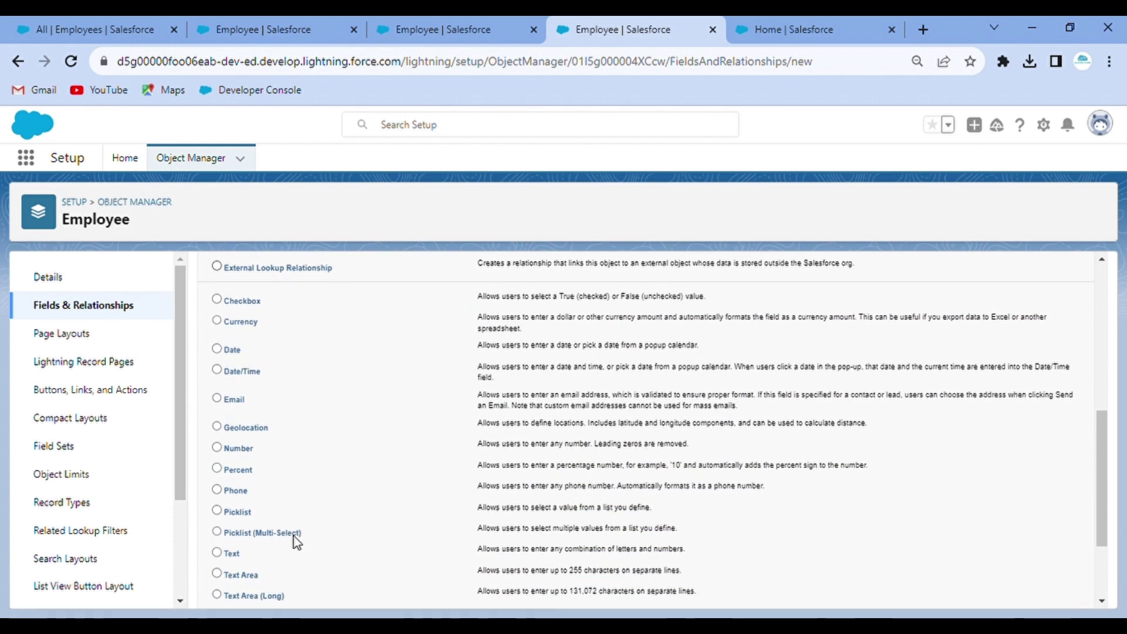
pyautogui.click(217, 399)
pyautogui.scroll(6, 696, 391)
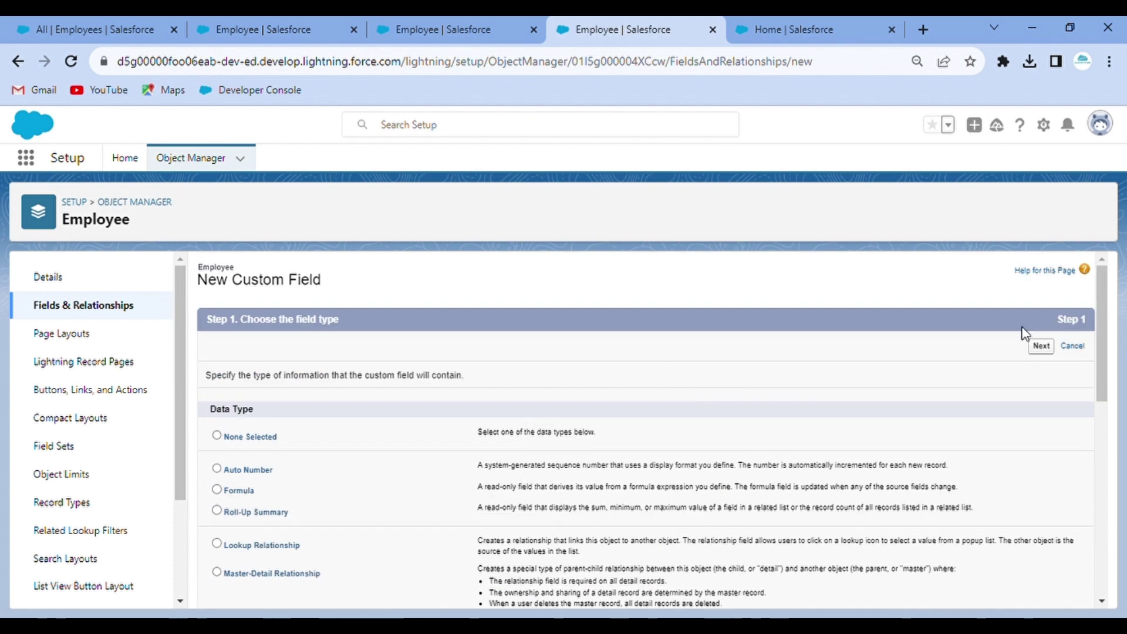
pyautogui.click(1041, 346)
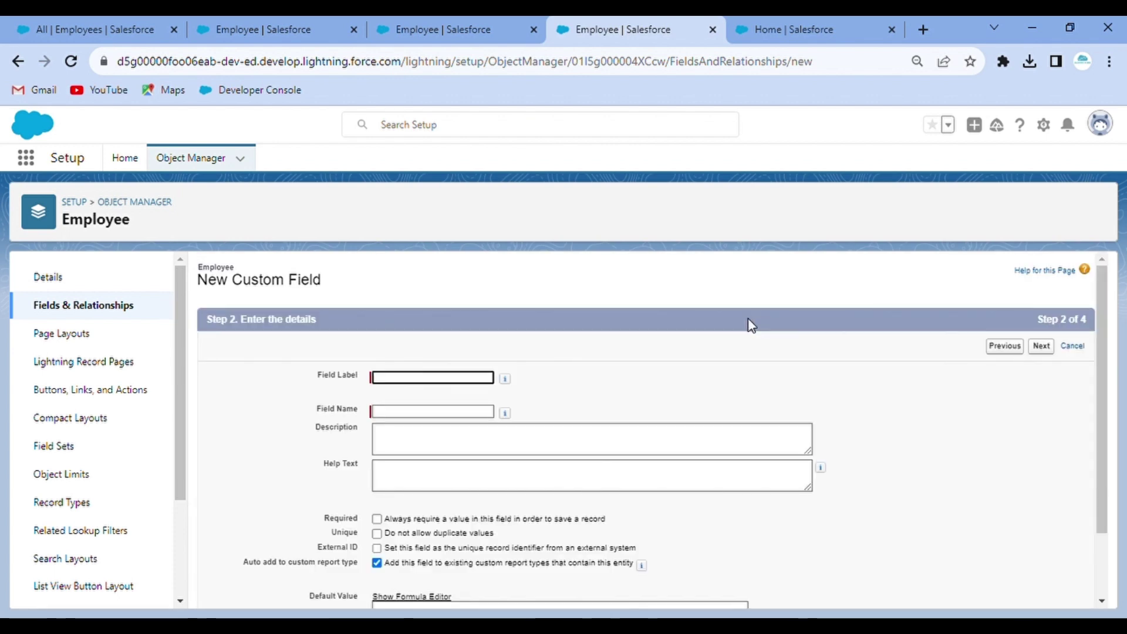
pyautogui.write('Em')
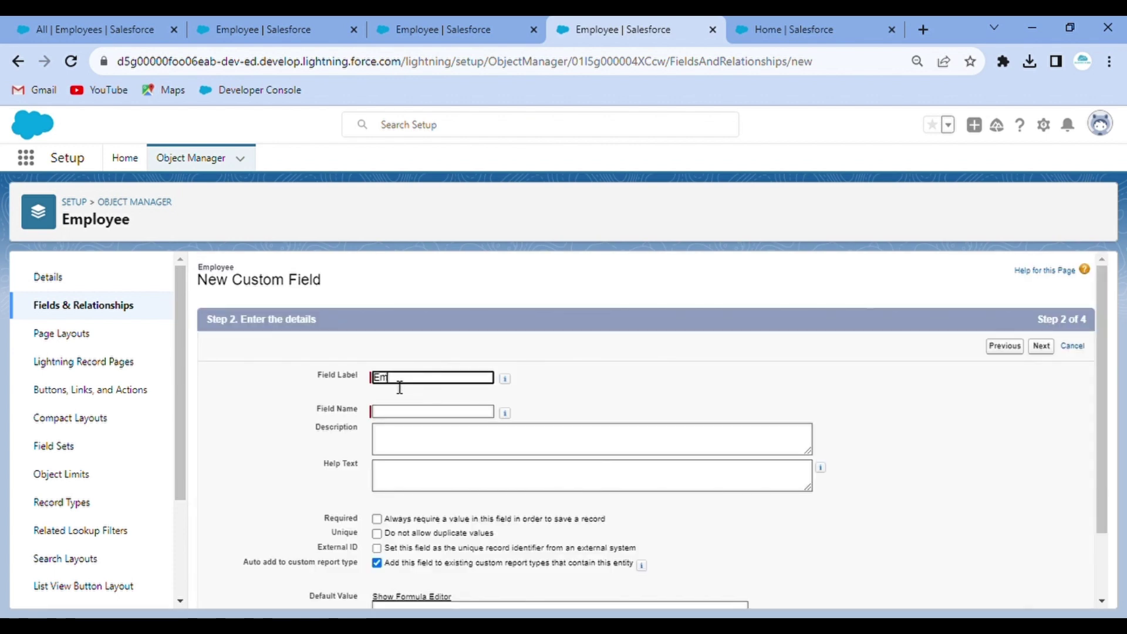
pyautogui.write('ail')
pyautogui.click(558, 404)
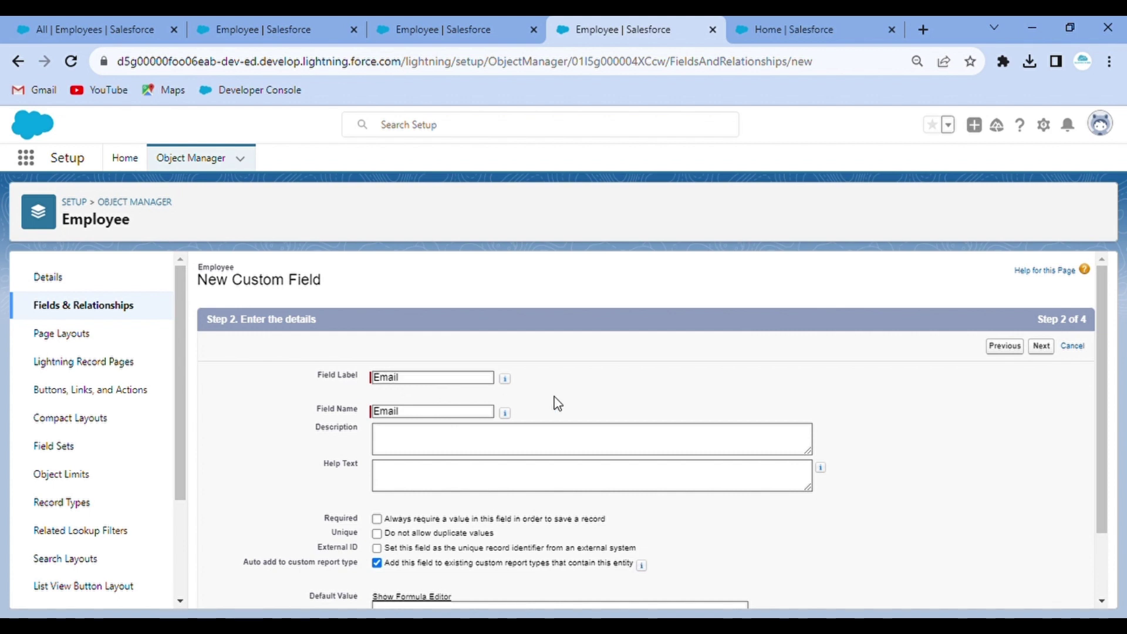
pyautogui.click(1041, 347)
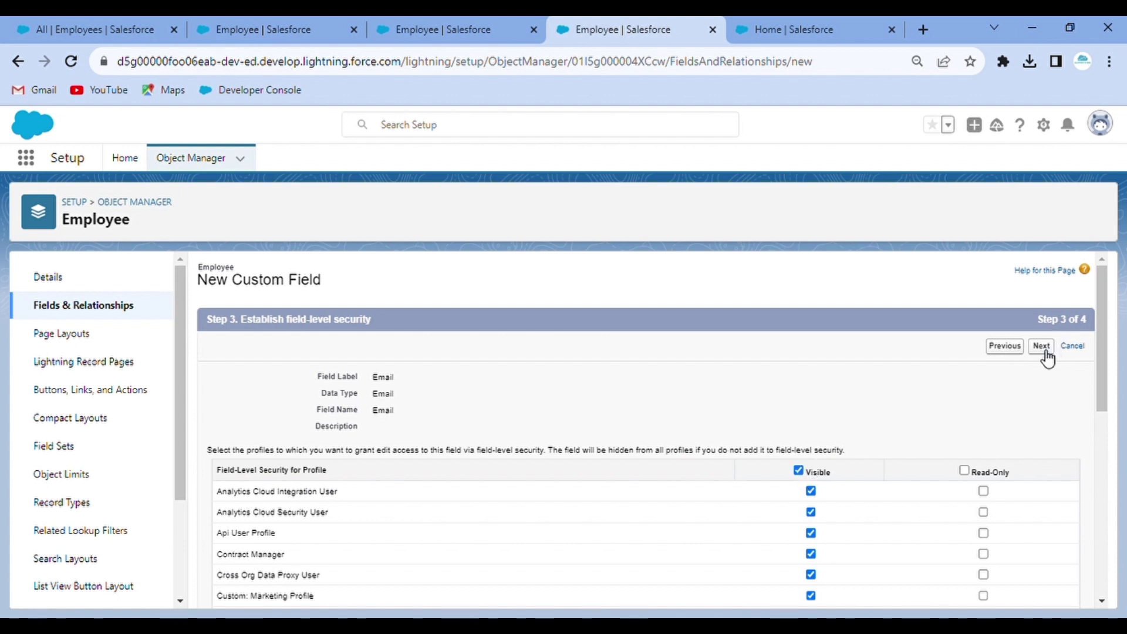
pyautogui.click(1046, 352)
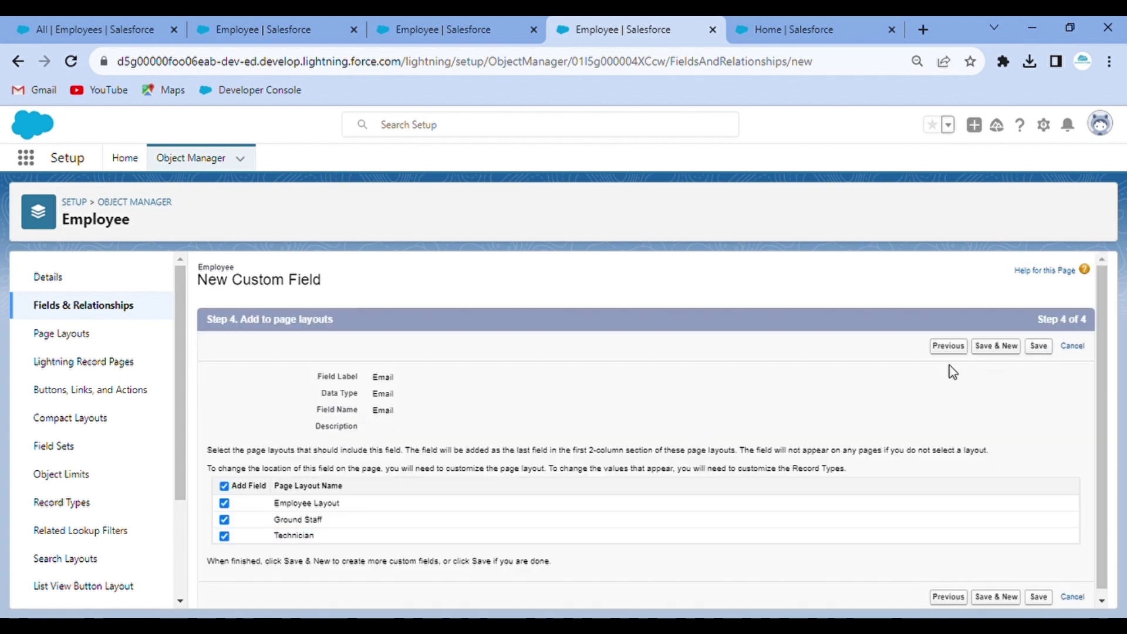
pyautogui.click(1000, 348)
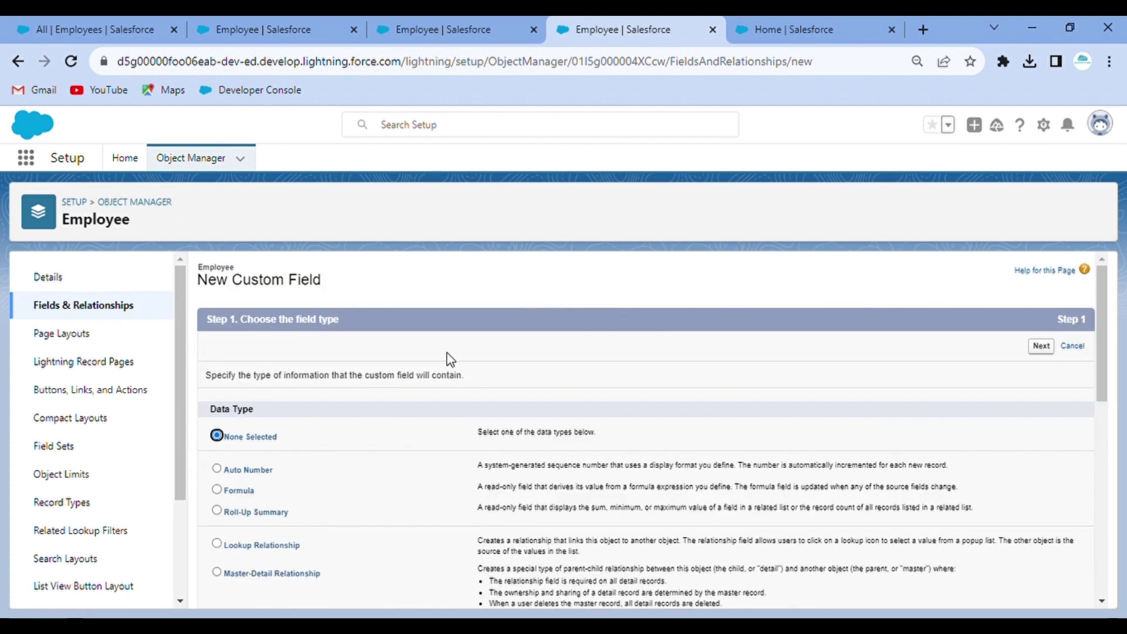
# - Define a Text field labelled Previous Experience with length 255
pyautogui.scroll(-10, 337, 498)
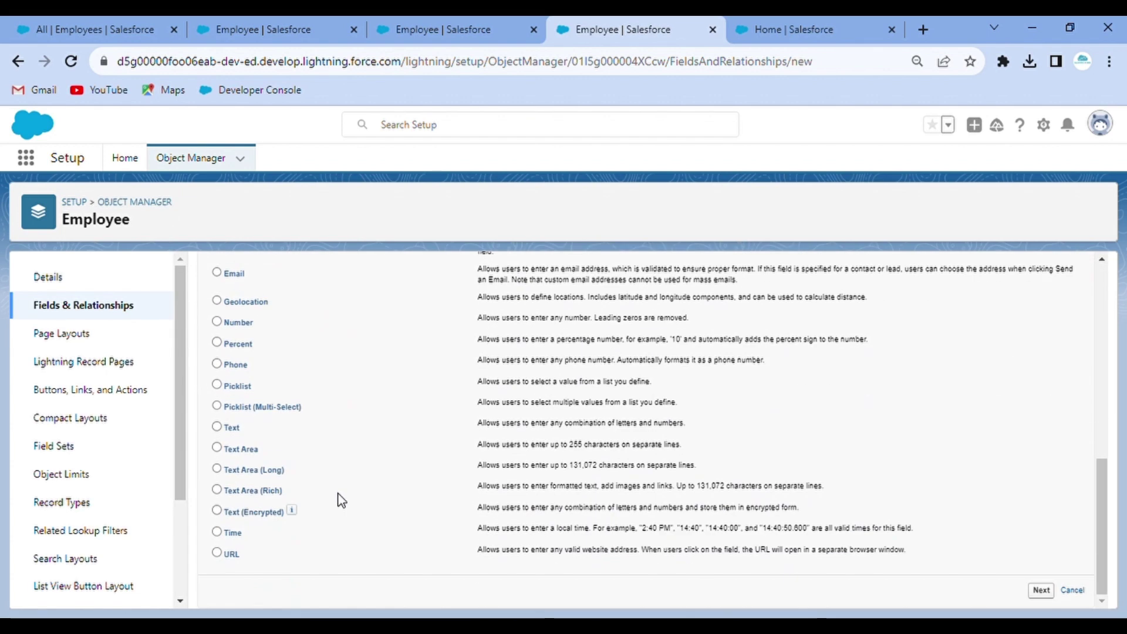
pyautogui.click(218, 429)
pyautogui.scroll(10, 645, 411)
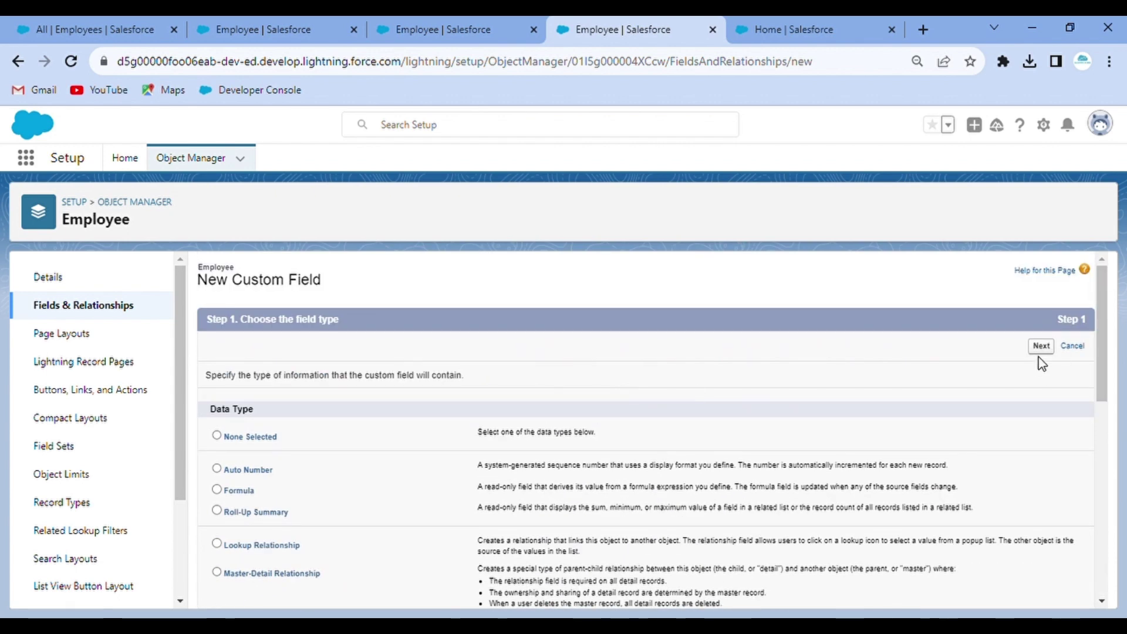
pyautogui.click(1041, 347)
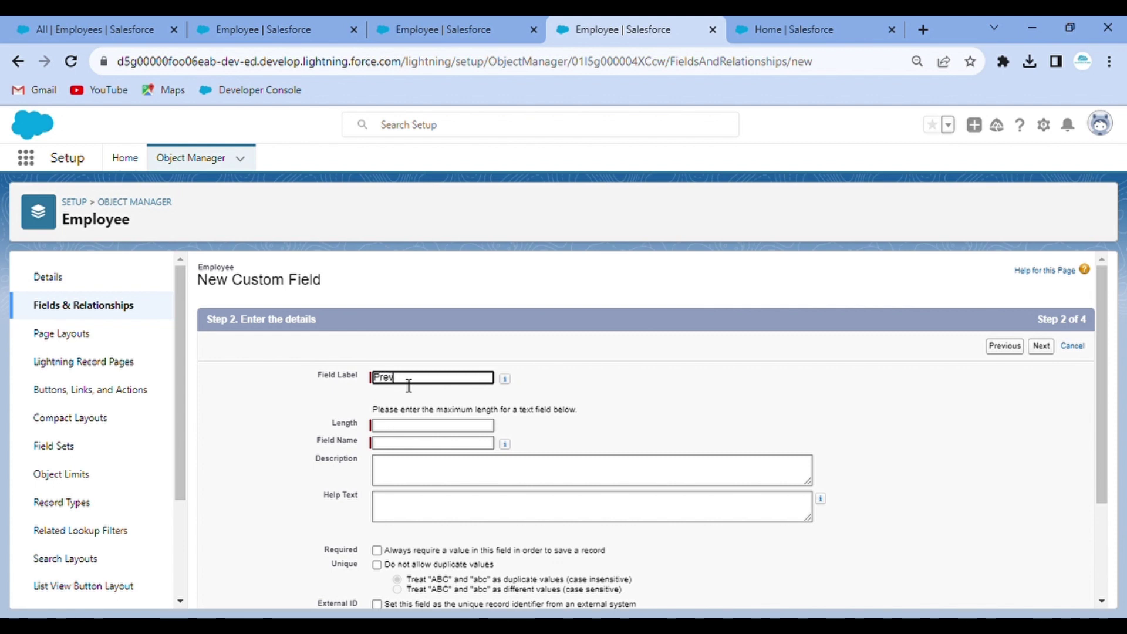
pyautogui.write('Prevu')
pyautogui.press('BackSpace')
pyautogui.write('ious Experience')
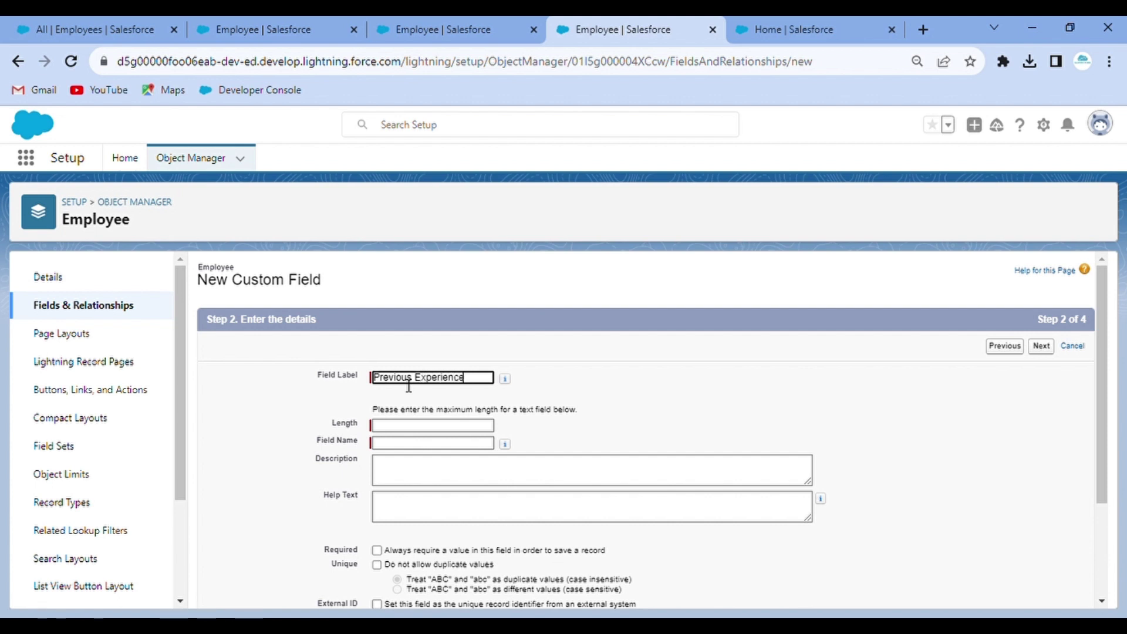
pyautogui.click(720, 399)
pyautogui.moveTo(372, 409); pyautogui.dragTo(432, 434)
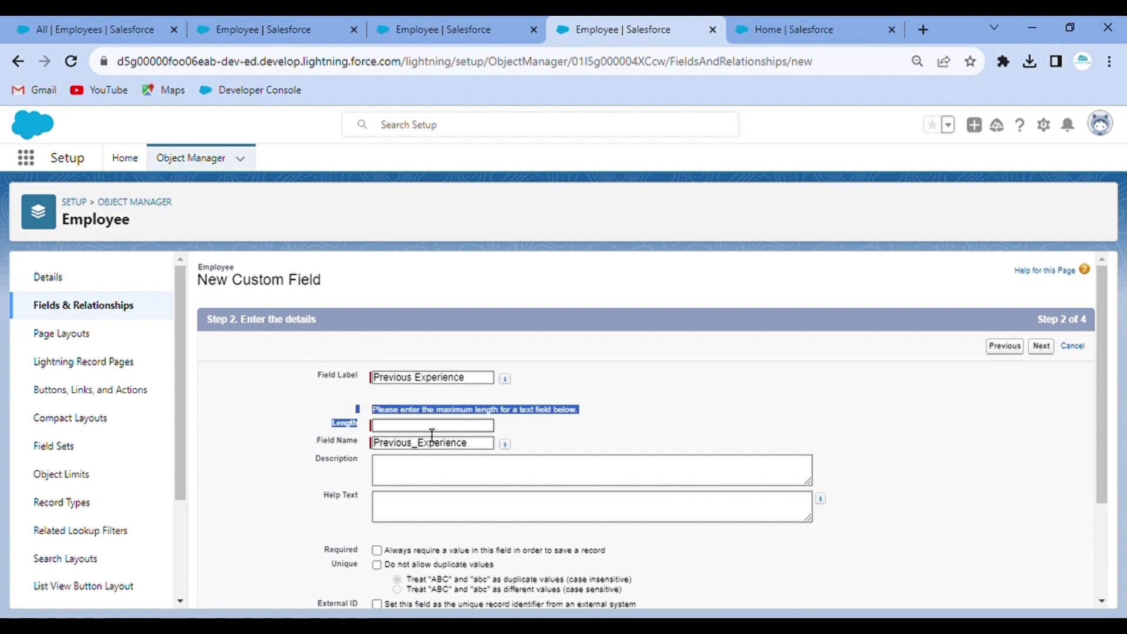
pyautogui.click(432, 433)
pyautogui.write('255')
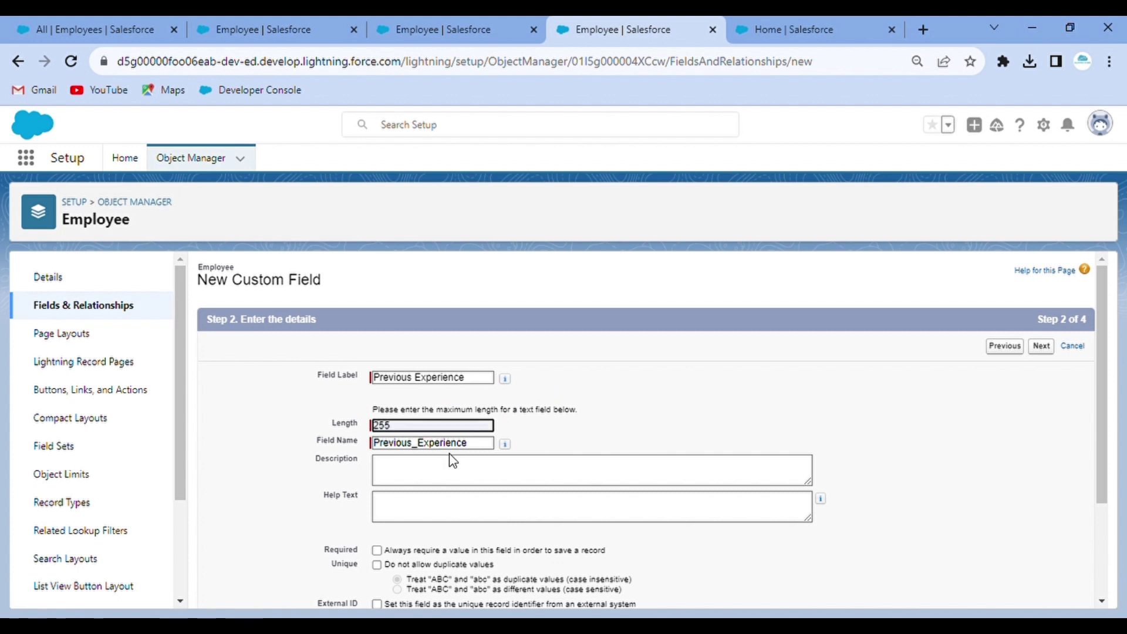
pyautogui.click(653, 426)
# - Place Previous Experience only on the Ground Staff layout and save the field
pyautogui.click(1037, 351)
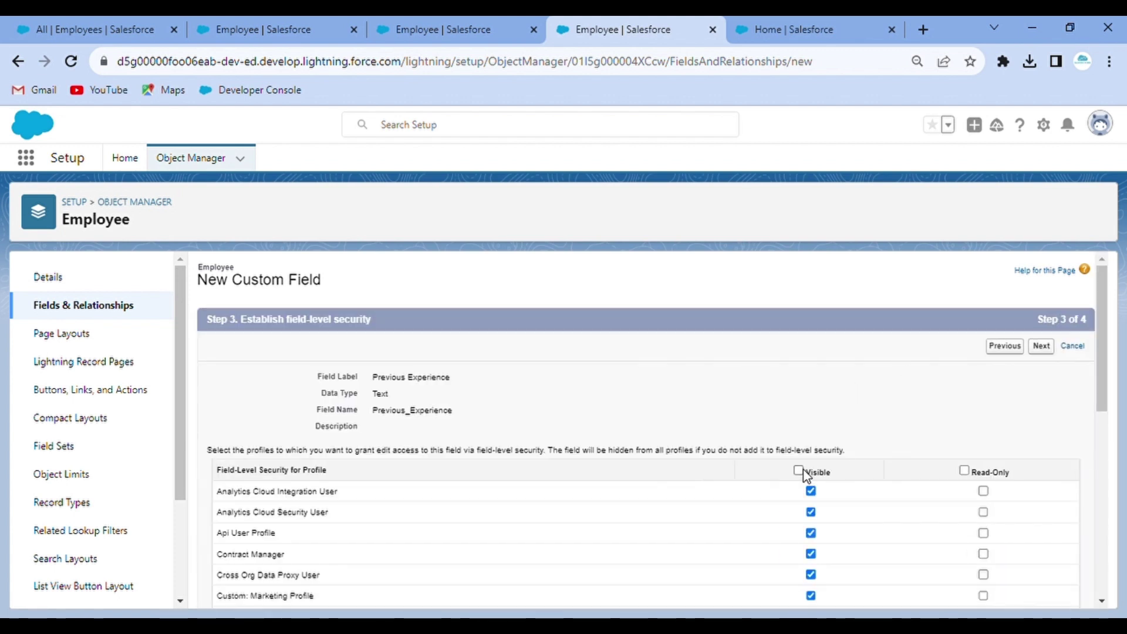
pyautogui.click(1050, 350)
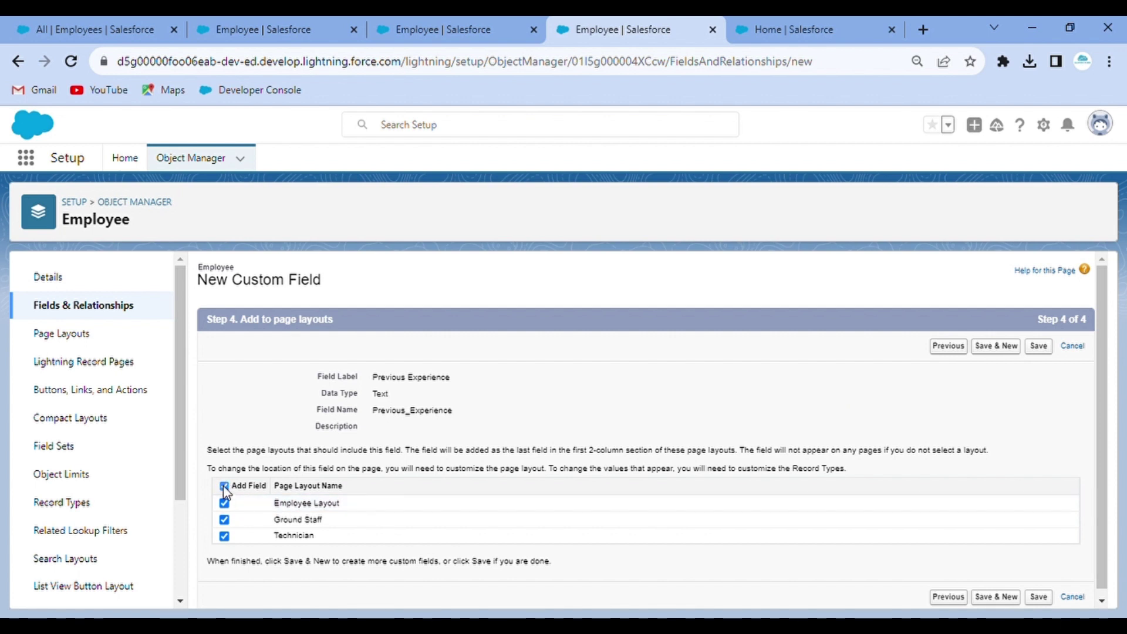
pyautogui.click(224, 486)
pyautogui.click(225, 520)
pyautogui.click(1039, 347)
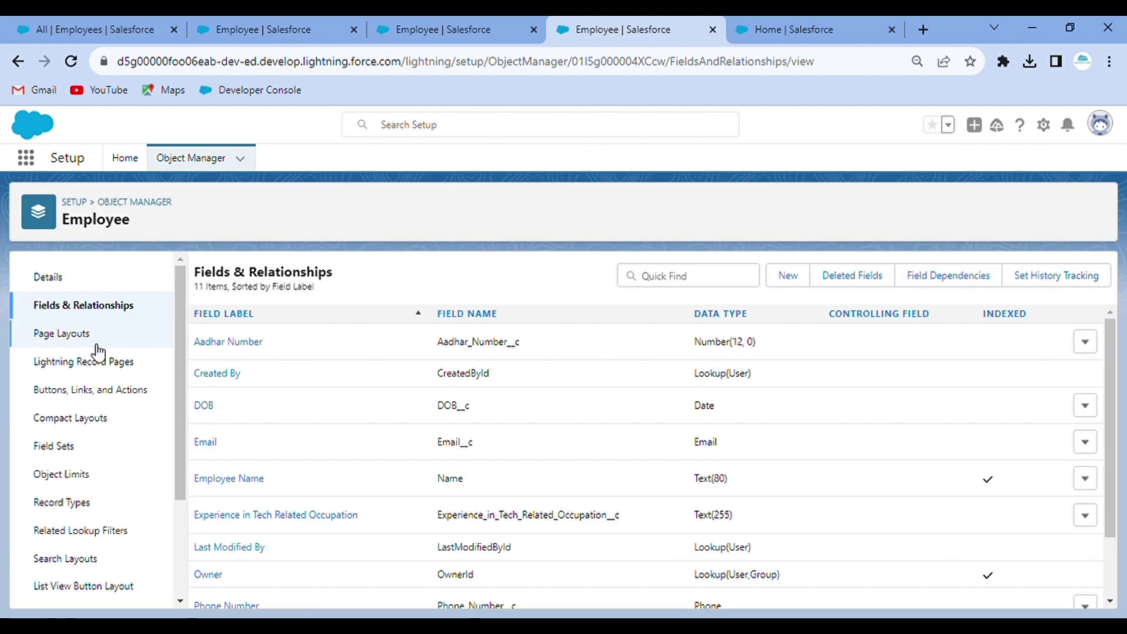
# - Reload the Ground Staff layout editor to confirm Previous Experience is listed, then return to the Employees list
pyautogui.click(418, 16)
pyautogui.click(226, 32)
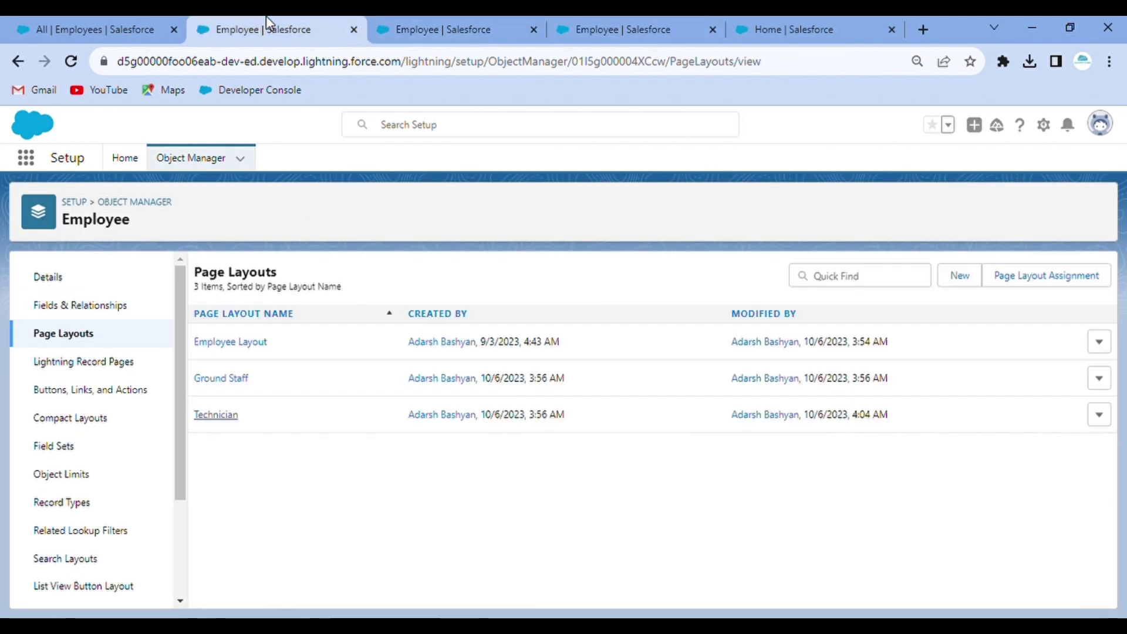
pyautogui.click(425, 23)
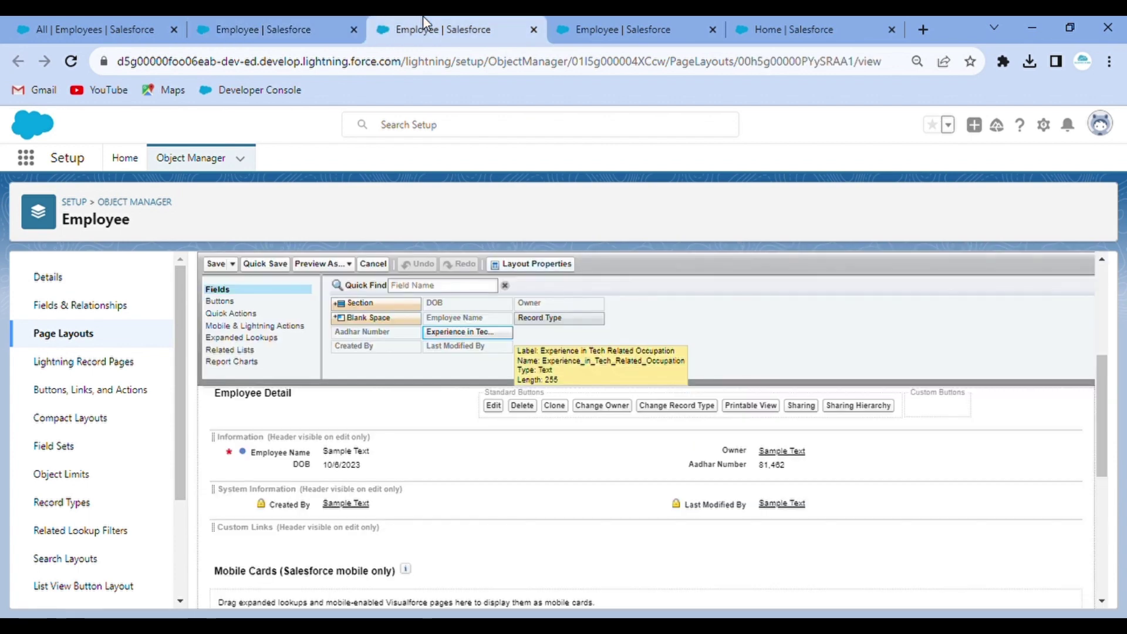
pyautogui.click(69, 62)
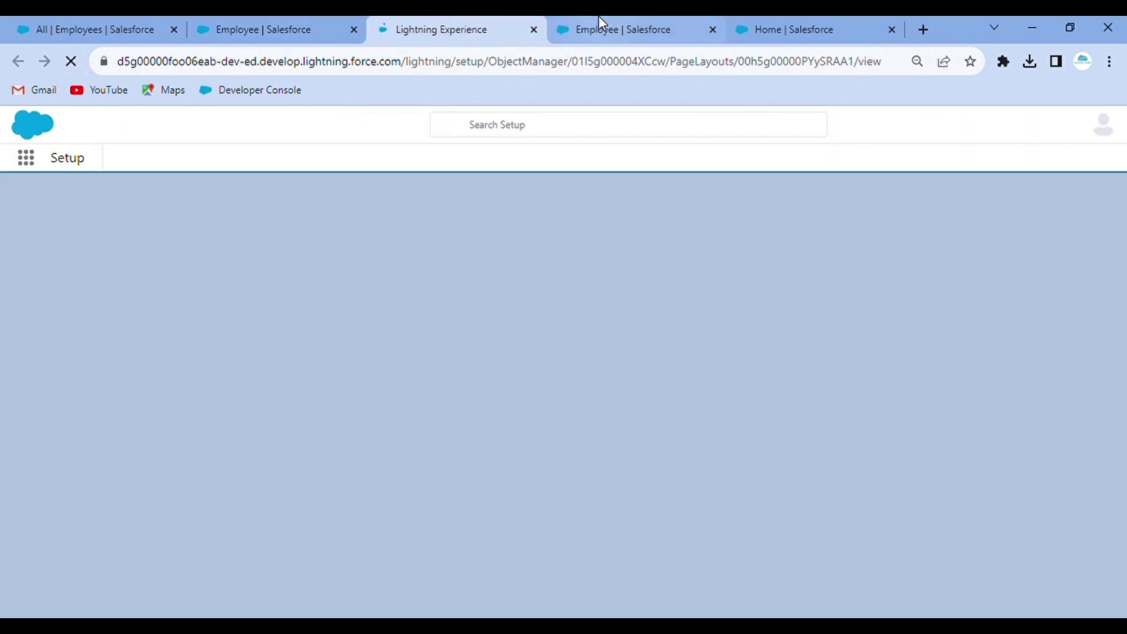
pyautogui.click(601, 22)
pyautogui.moveTo(831, 20); pyautogui.dragTo(794, 18)
pyautogui.click(469, 21)
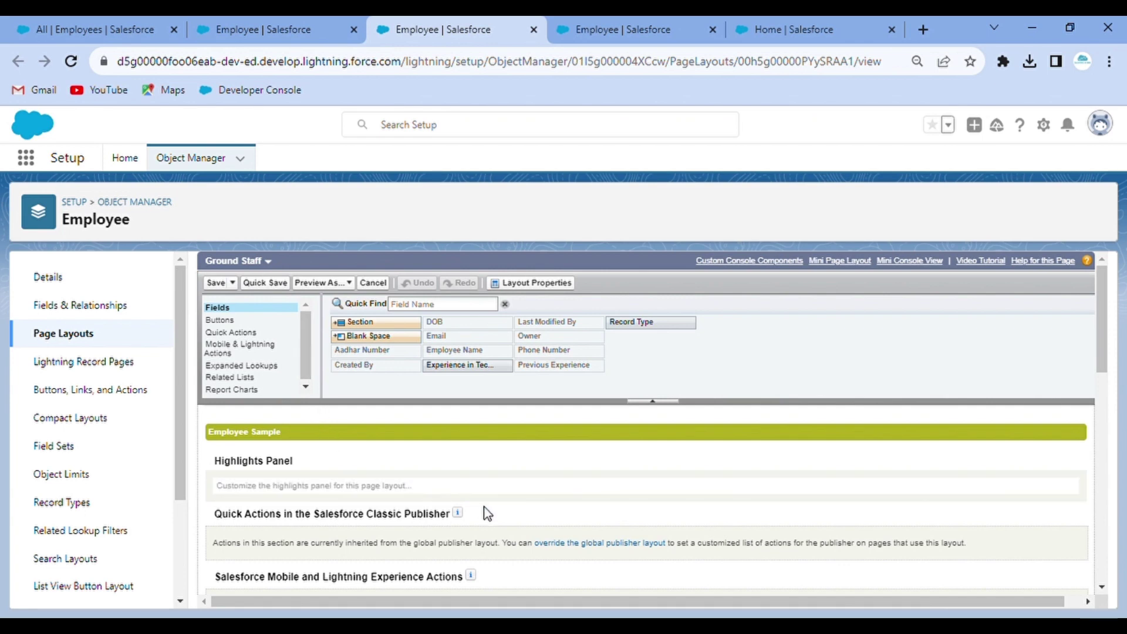
pyautogui.scroll(-2, 486, 513)
pyautogui.scroll(2, 478, 493)
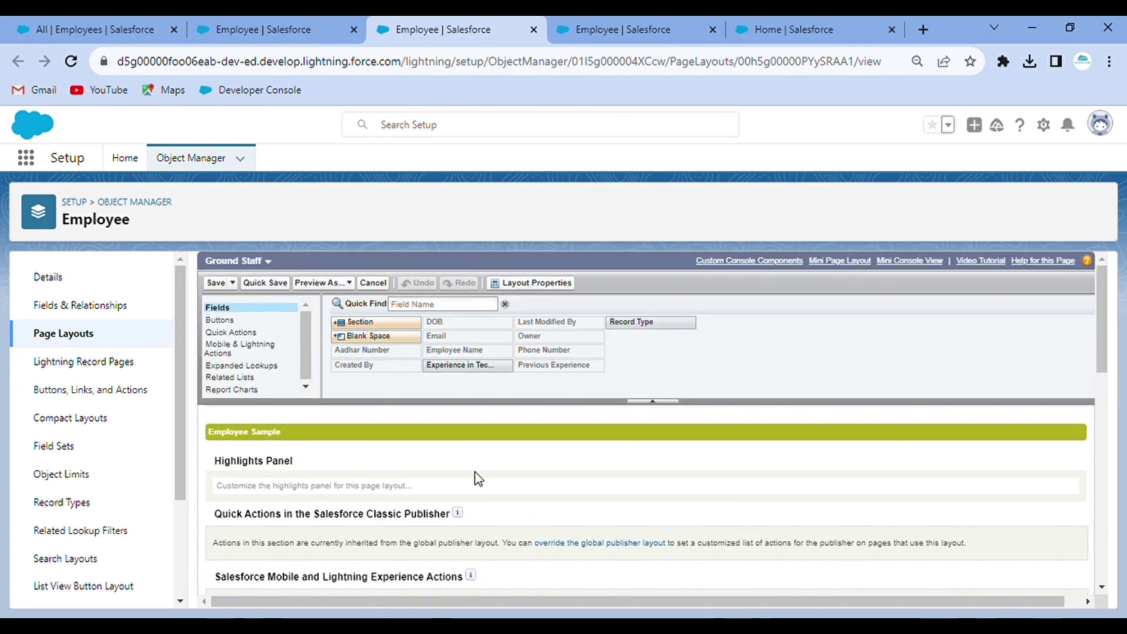
pyautogui.click(244, 18)
pyautogui.click(23, 17)
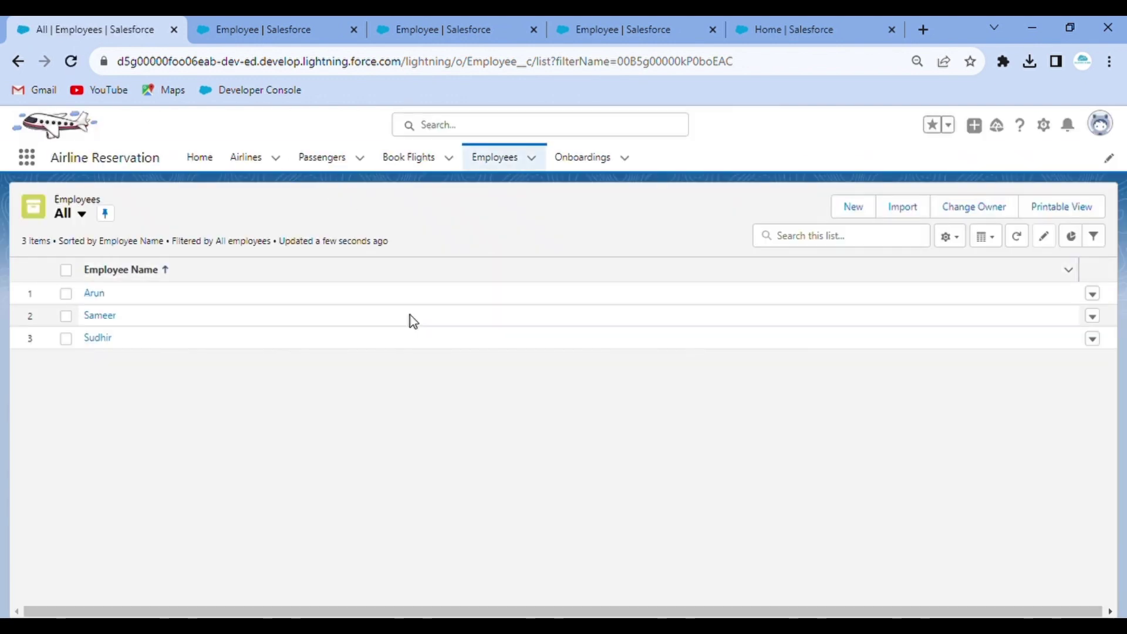
# - Preview the new-employee form for the Technician record type, then close it without saving
pyautogui.click(850, 210)
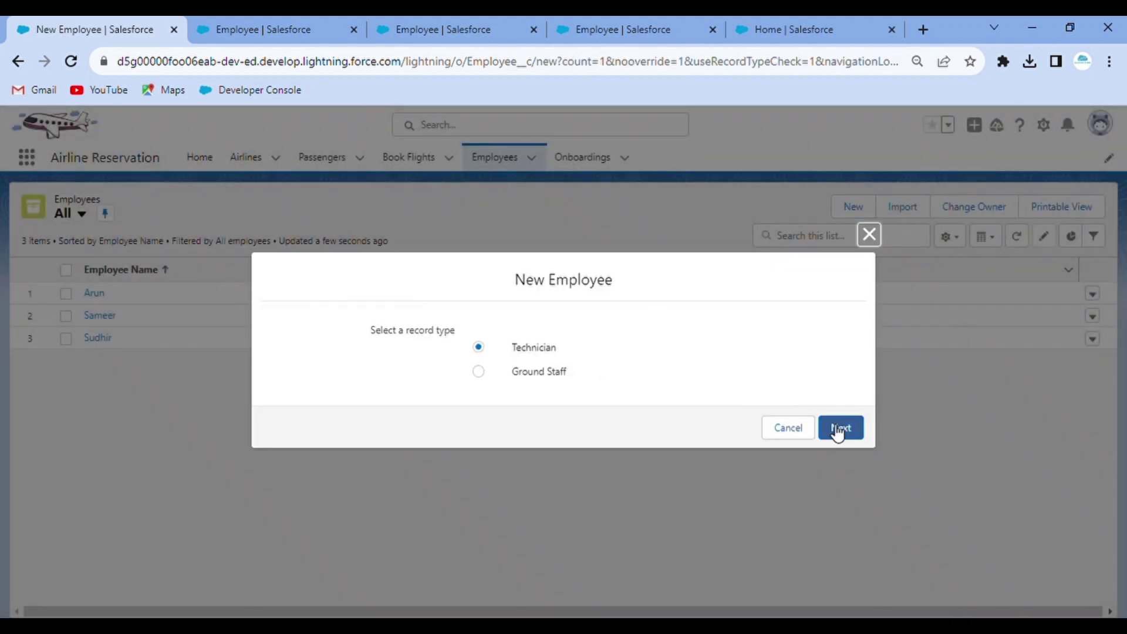
pyautogui.click(841, 429)
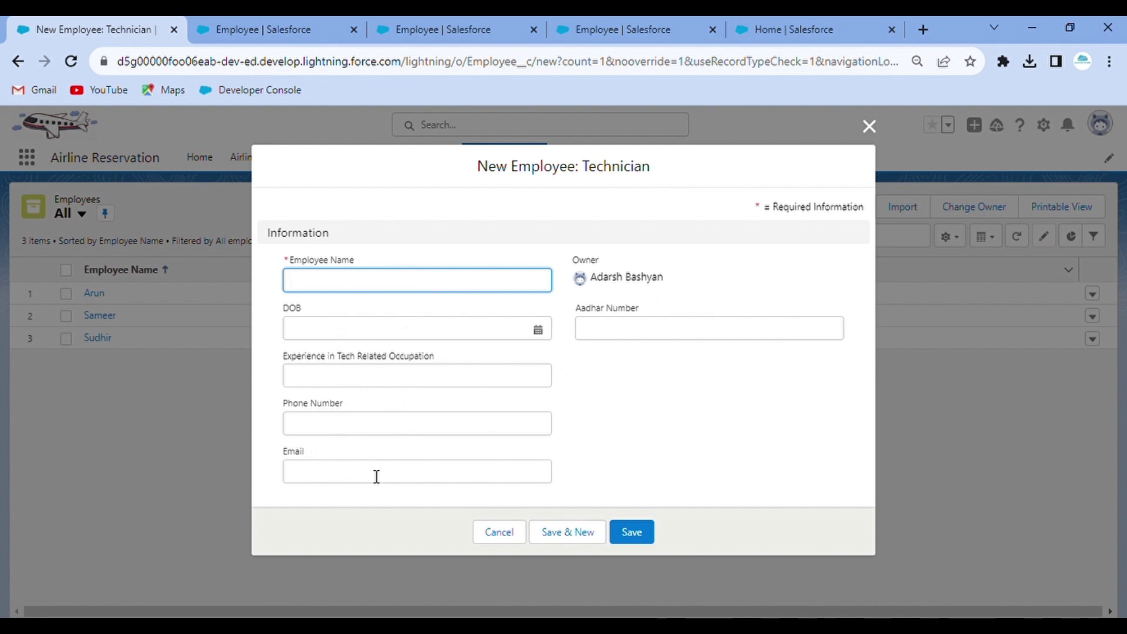
pyautogui.click(869, 126)
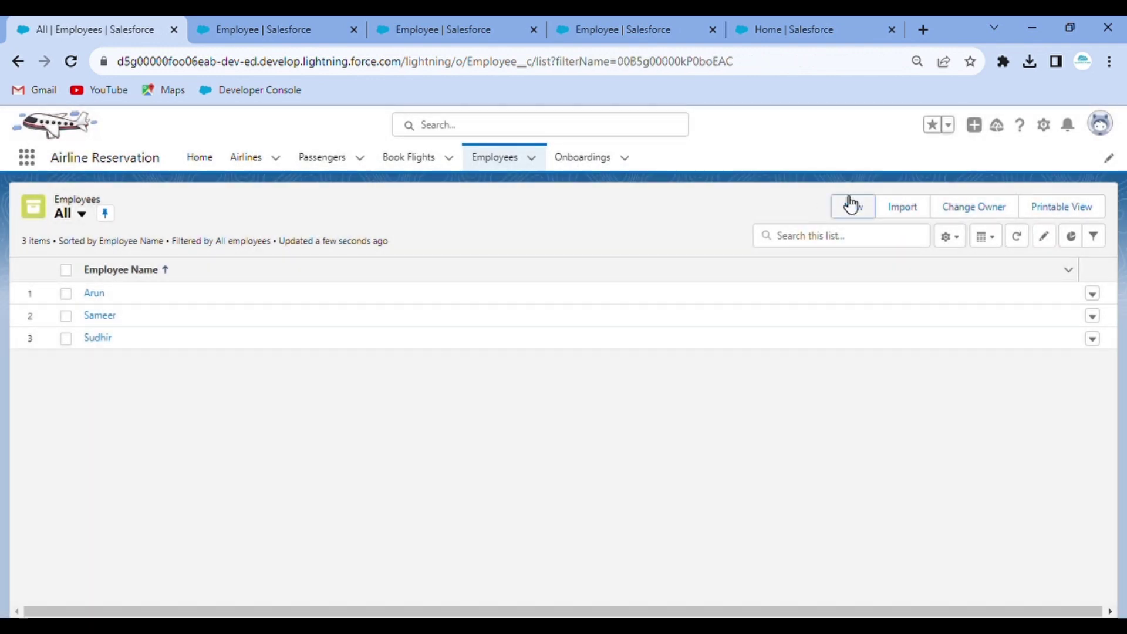
# - Preview and close the Ground Staff employee form, then reopen a new Technician employee form
pyautogui.click(850, 205)
pyautogui.click(478, 371)
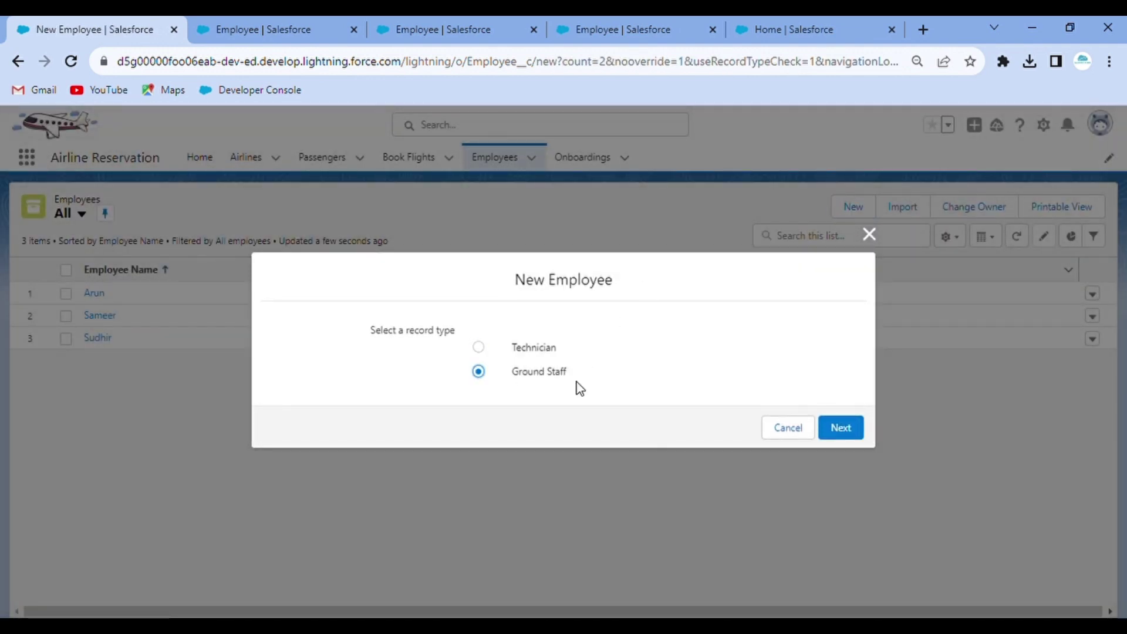
pyautogui.click(841, 427)
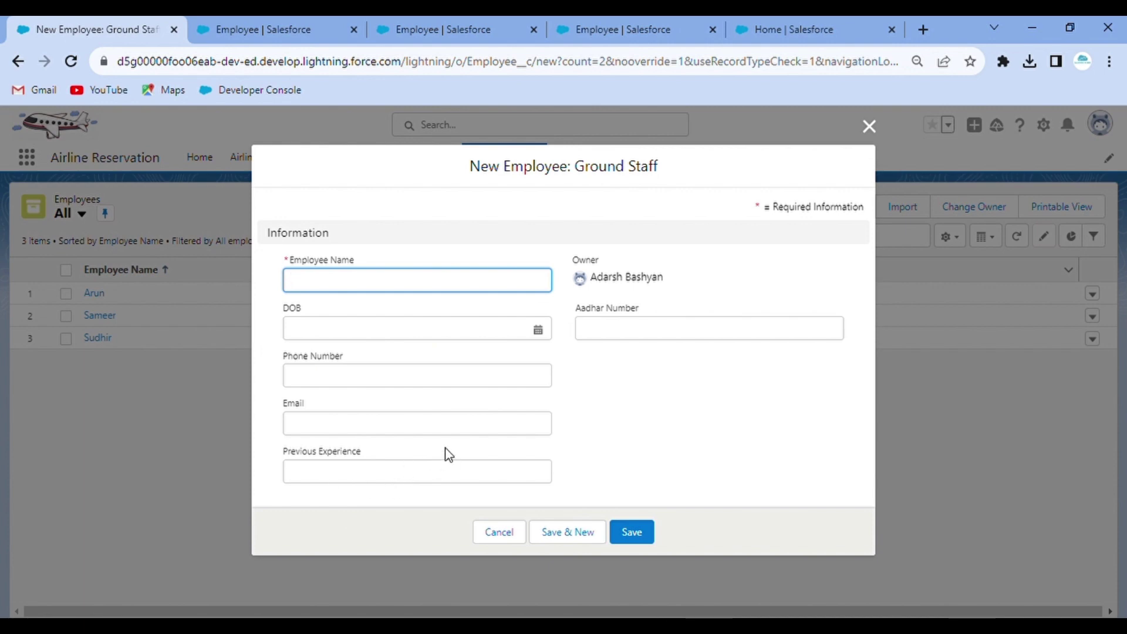
pyautogui.click(870, 125)
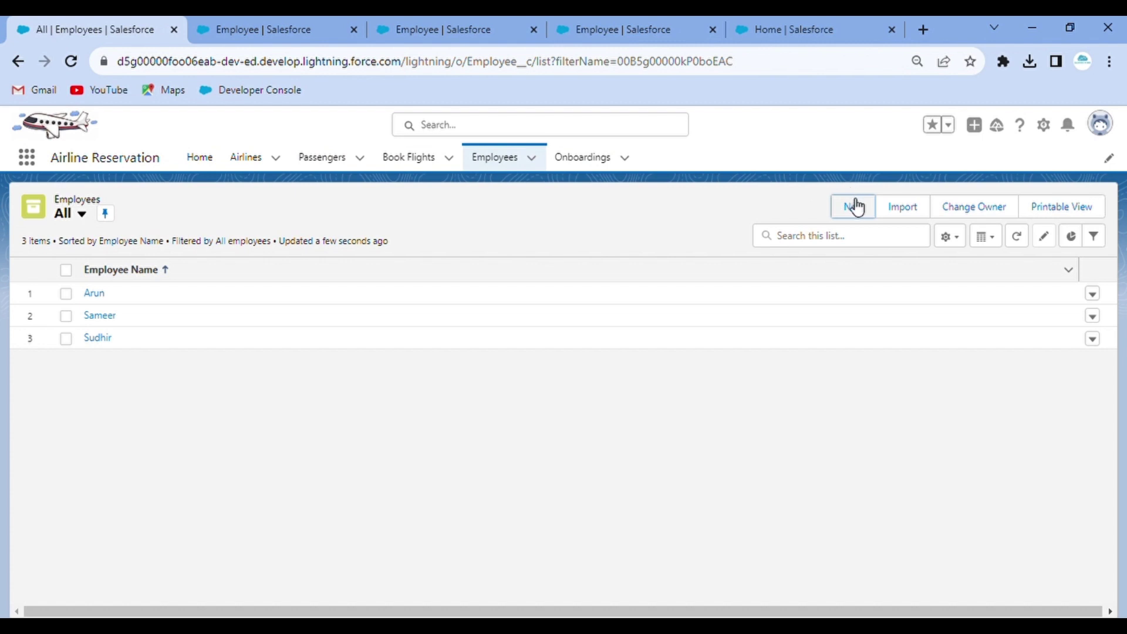
pyautogui.click(855, 207)
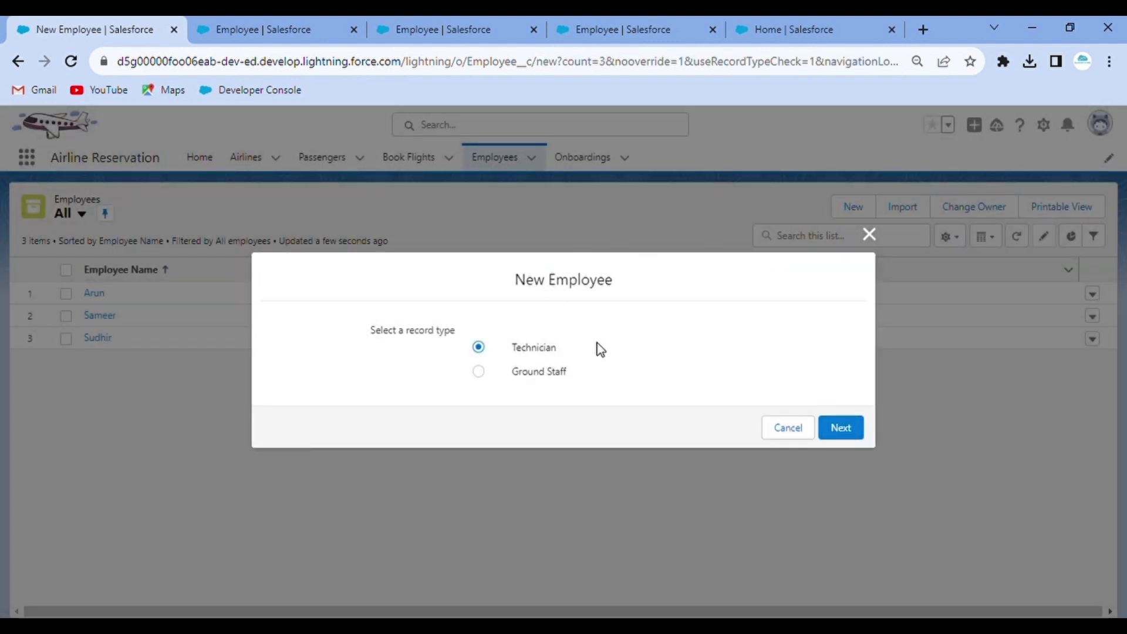
pyautogui.click(829, 426)
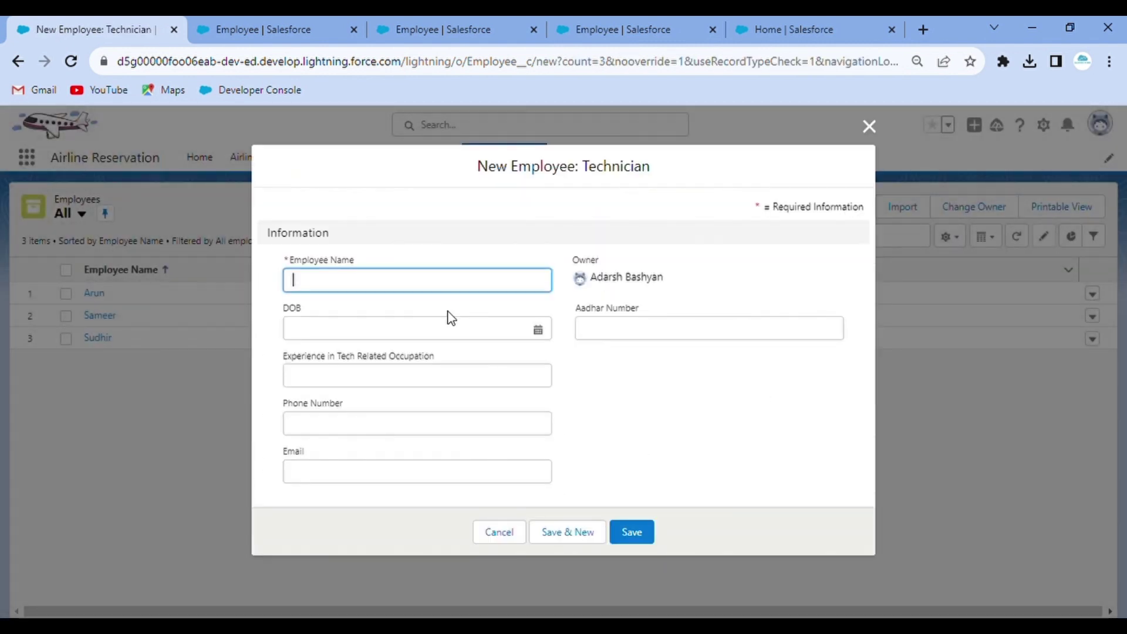
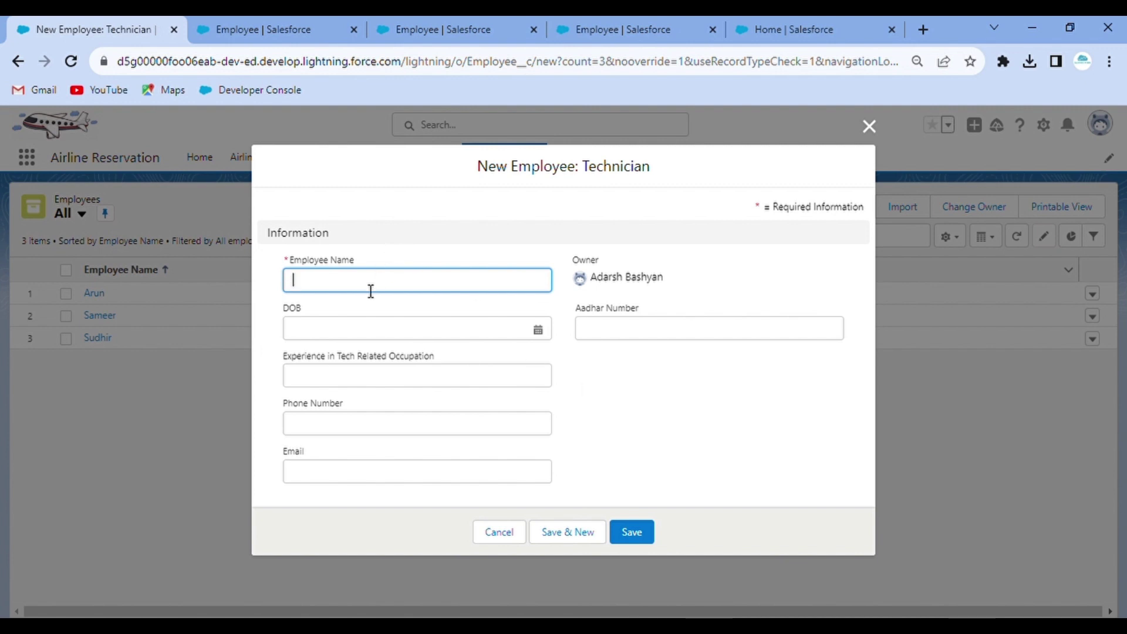
pyautogui.write('Neha Sharma')
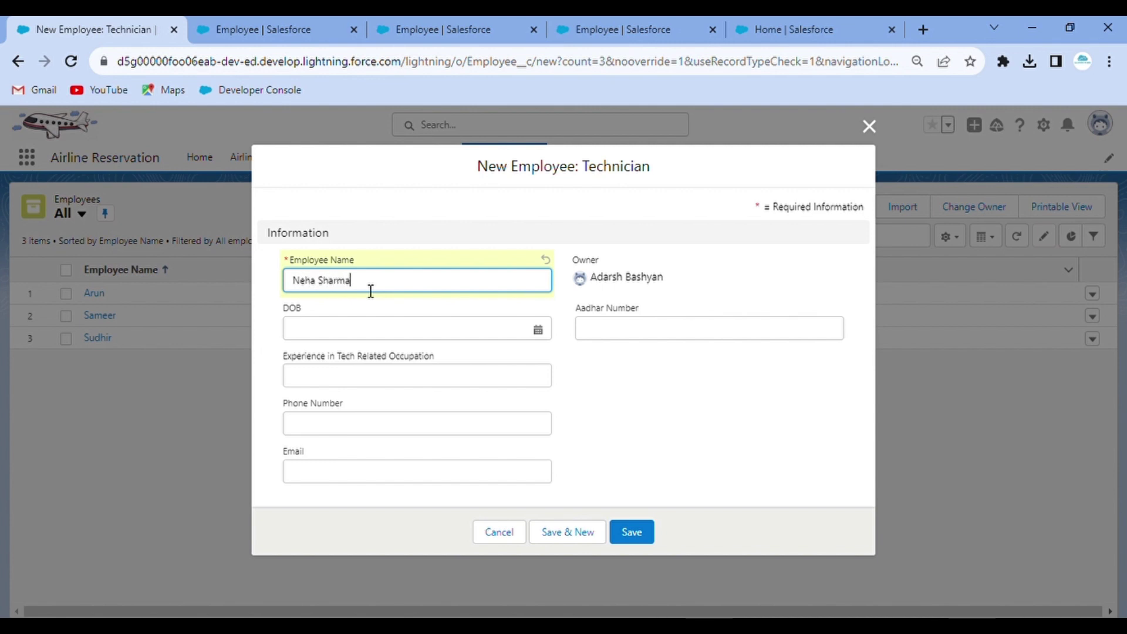
pyautogui.click(385, 327)
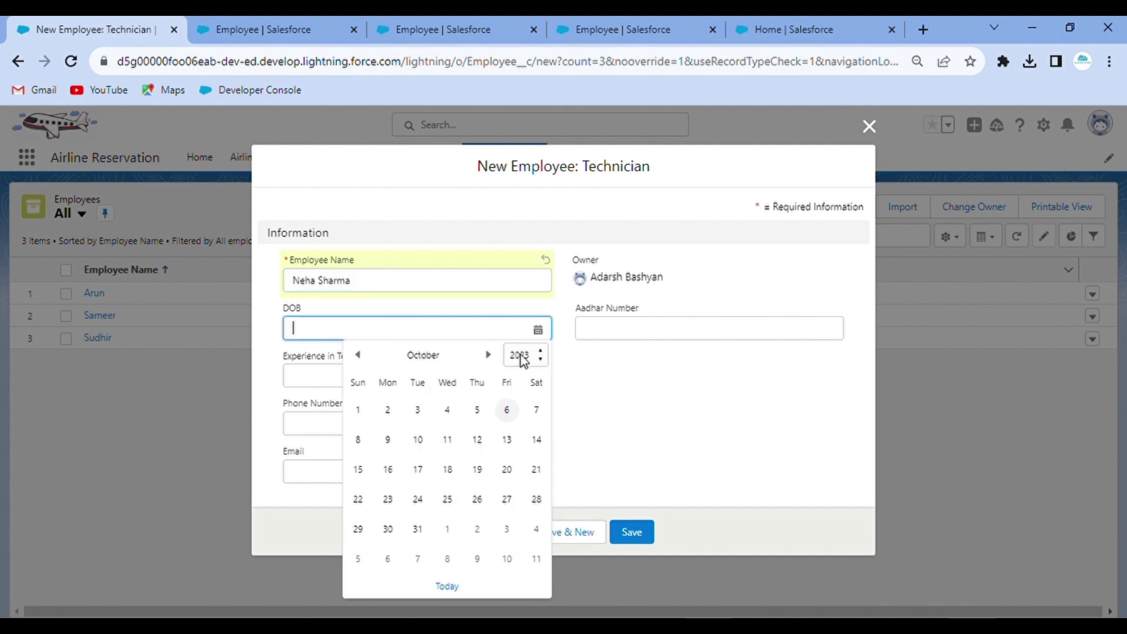
pyautogui.click(525, 359)
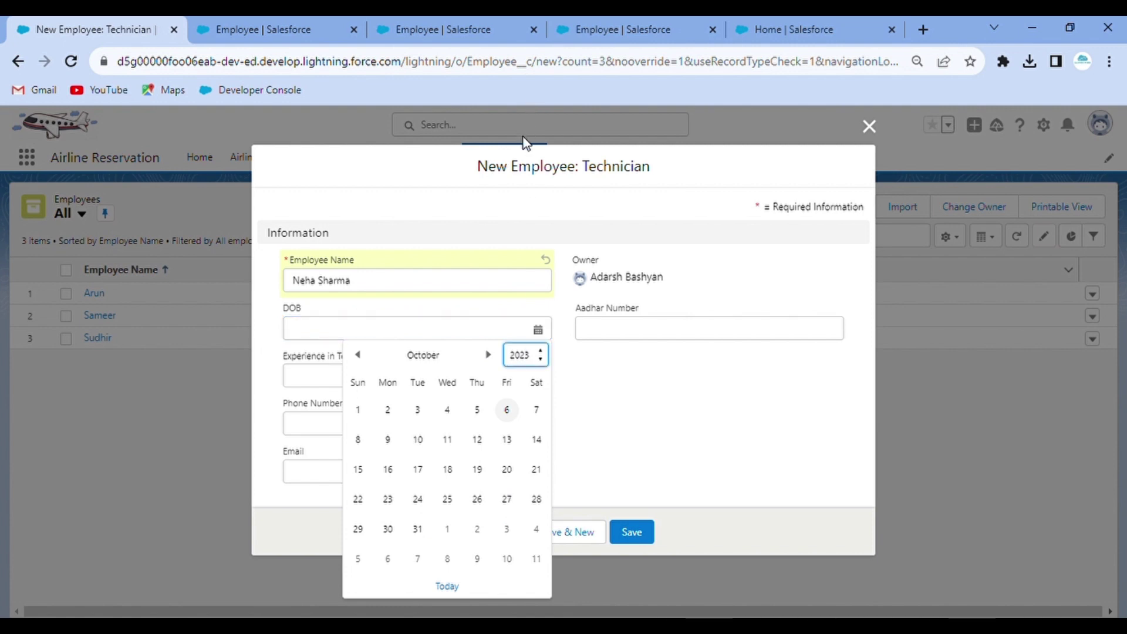
pyautogui.write('1993')
pyautogui.click(417, 411)
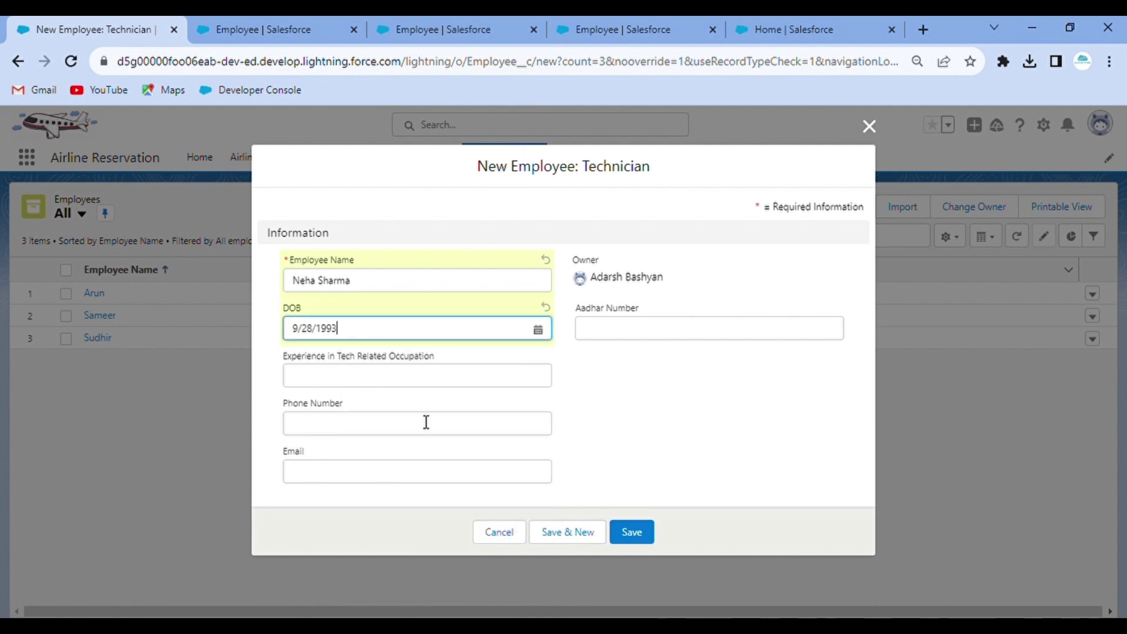
# - Fill Experience with 'Previously worked in TCS Tech Team.' and save the employee
pyautogui.click(342, 377)
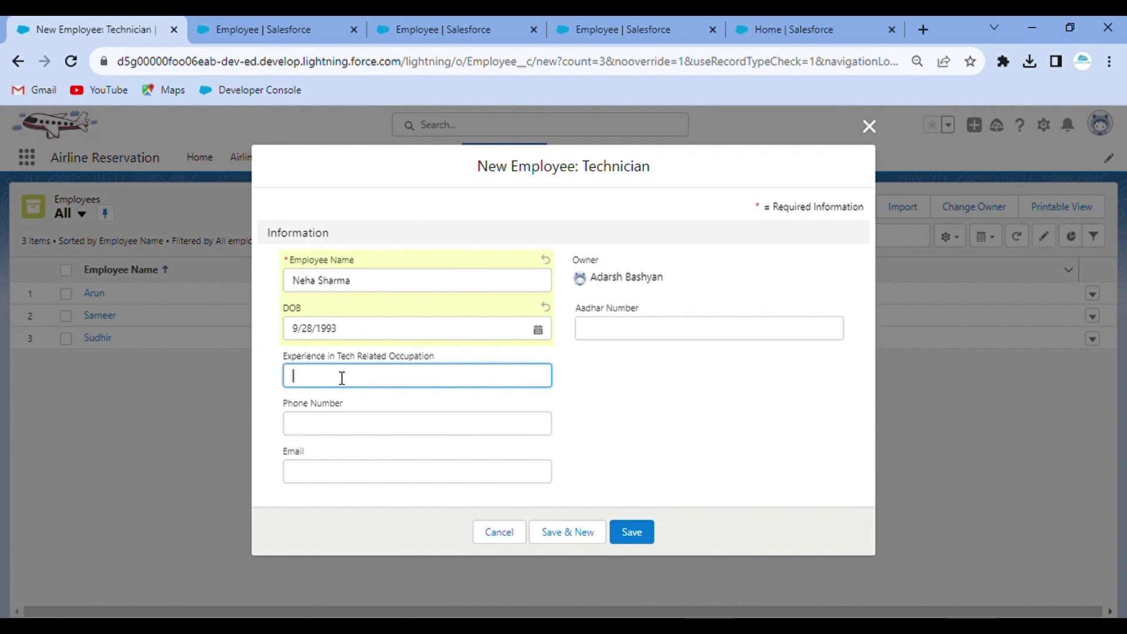
pyautogui.write('Previously wor')
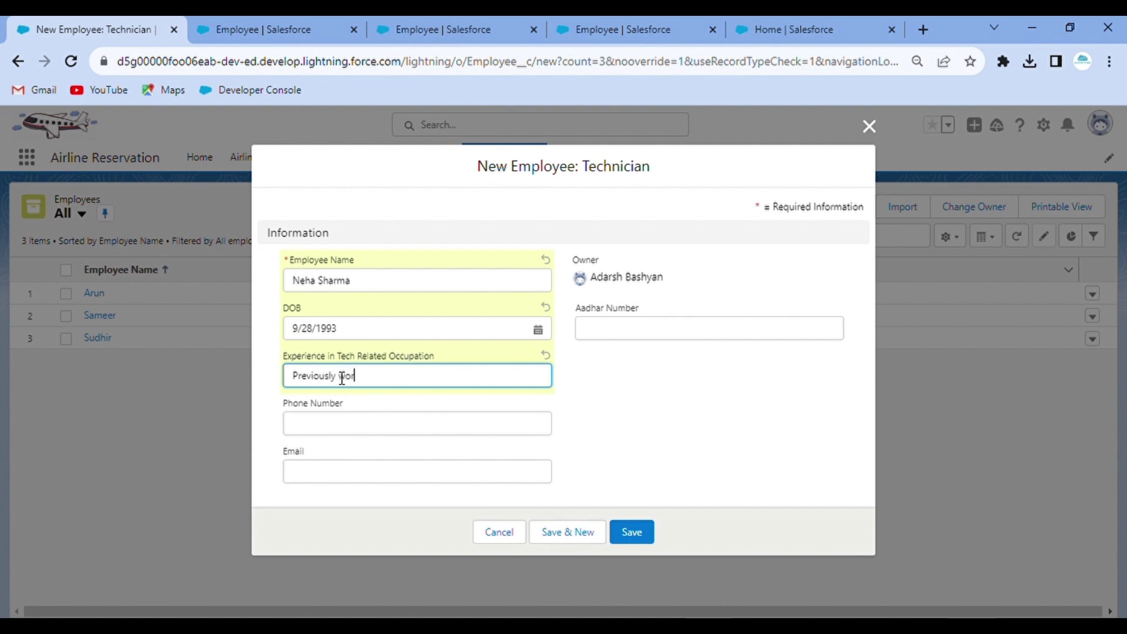
pyautogui.write('ked')
pyautogui.write('in TCS Tech Team')
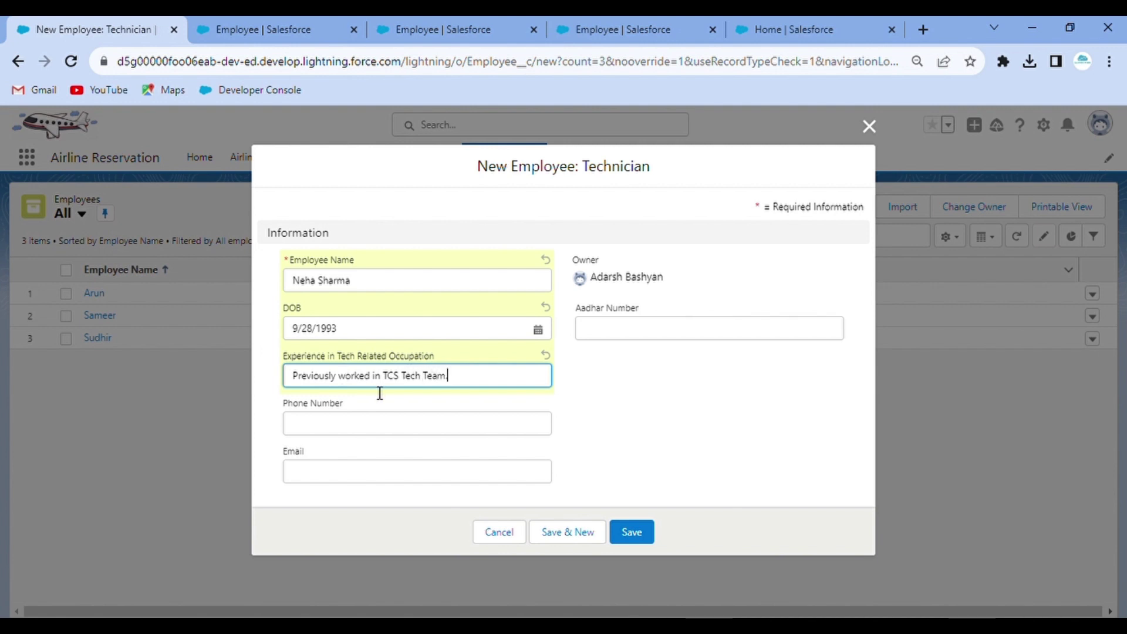
pyautogui.click(407, 436)
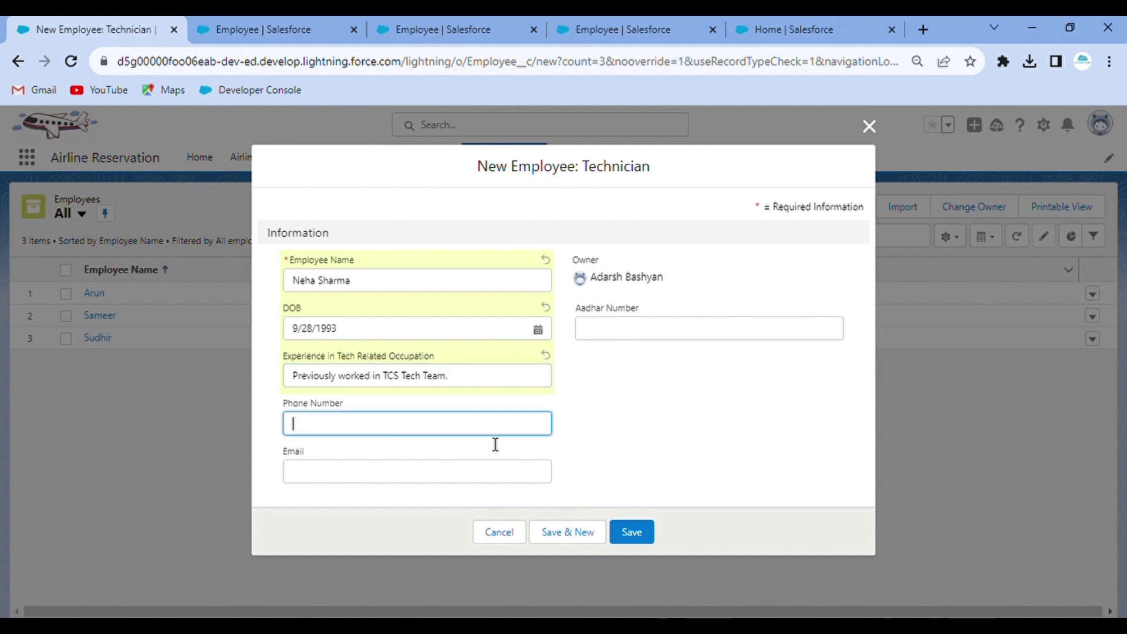
pyautogui.click(634, 532)
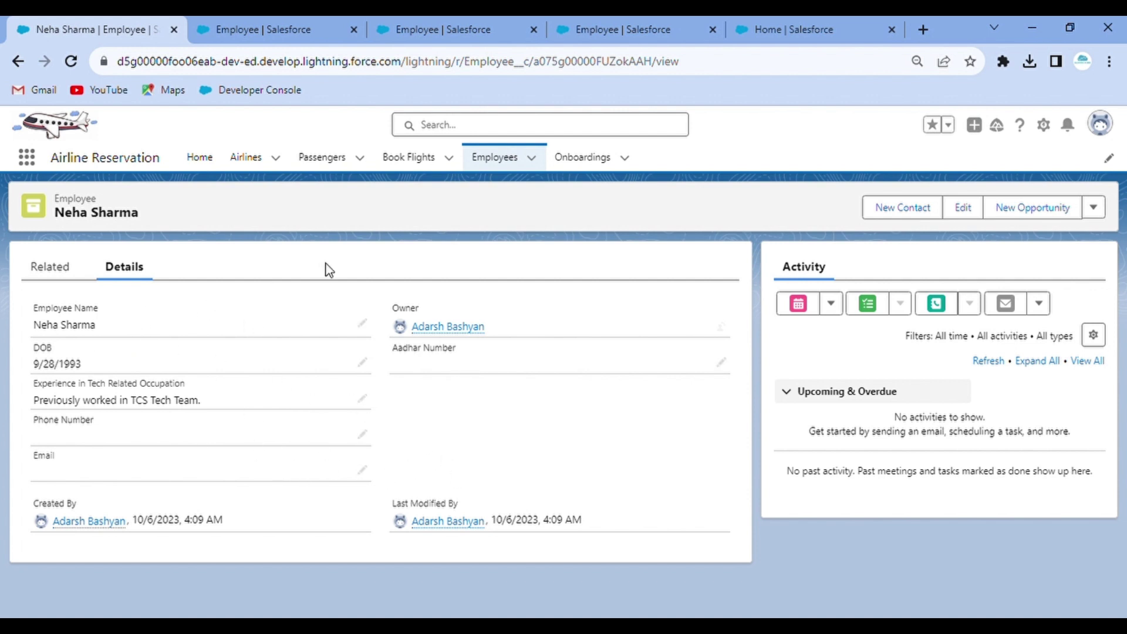
# - Go to the Employee object's Page Layouts in Setup and open the Technician layout
pyautogui.click(495, 165)
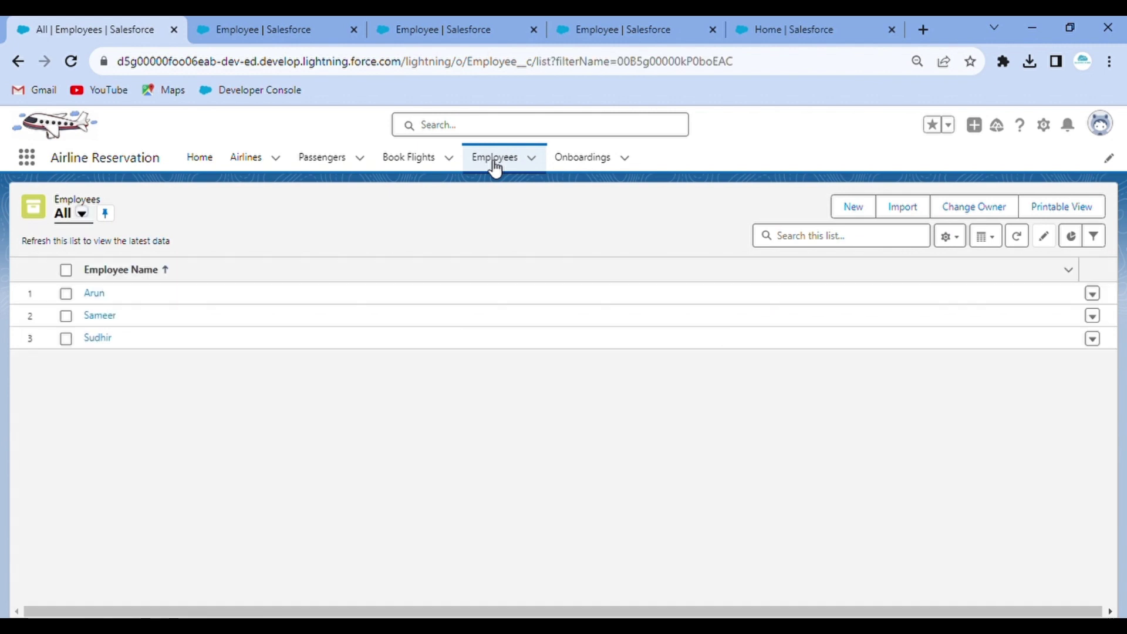
pyautogui.click(468, 20)
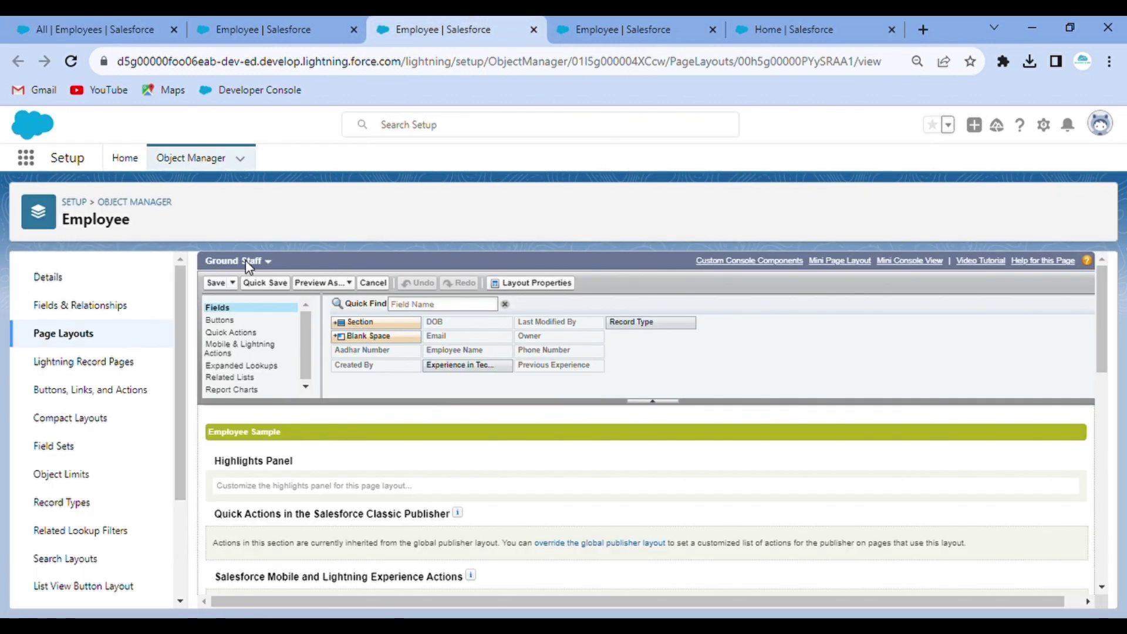
pyautogui.click(598, 25)
pyautogui.click(415, 20)
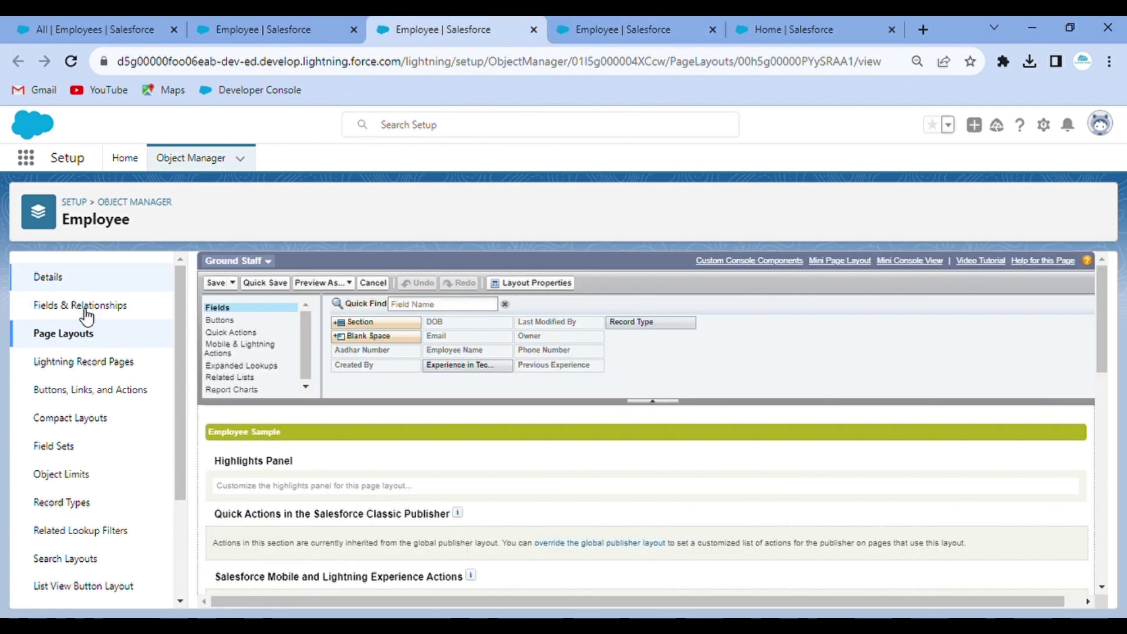
pyautogui.click(68, 340)
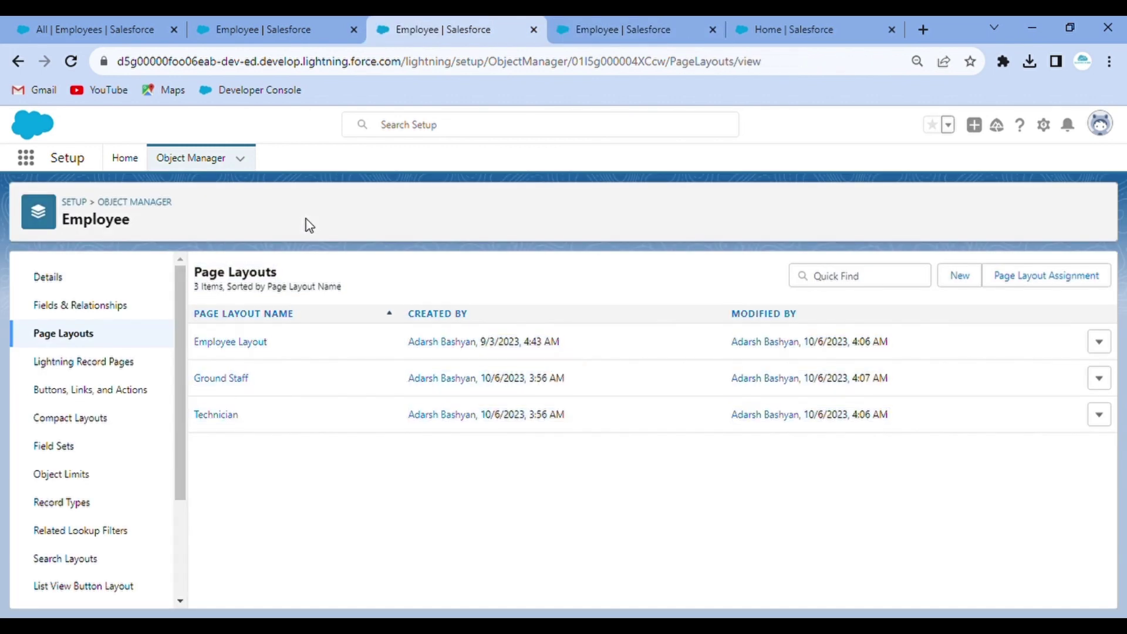
pyautogui.click(221, 416)
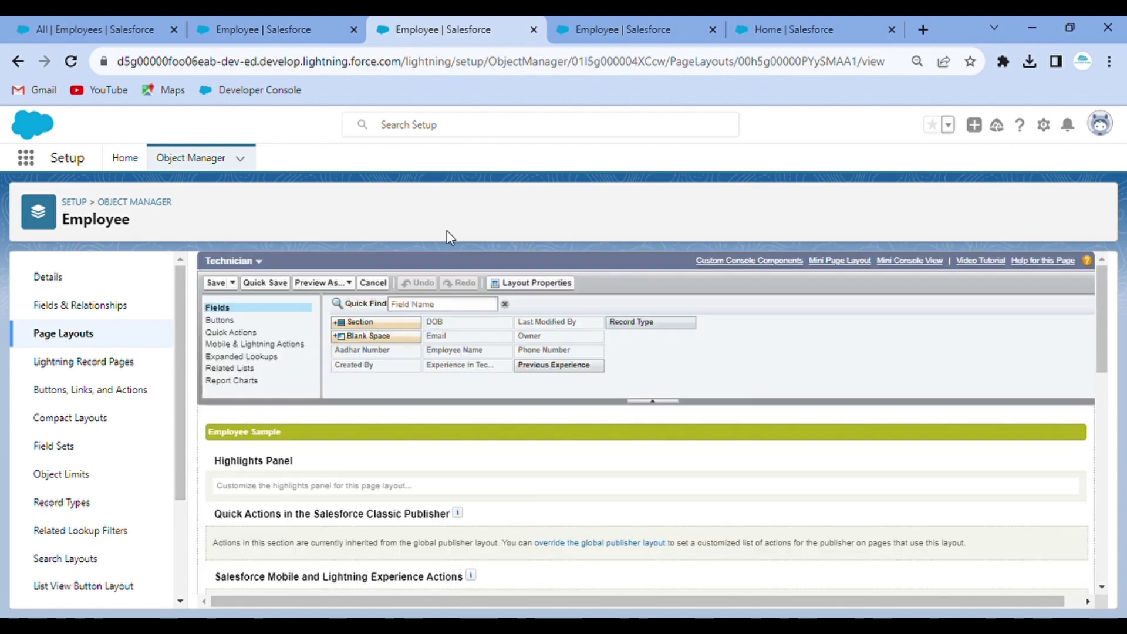
pyautogui.scroll(-3, 442, 515)
# - Add a 'Work Experience' section below Information and move the Experience in Tech Related Occupation field into it
pyautogui.scroll(-2, 438, 517)
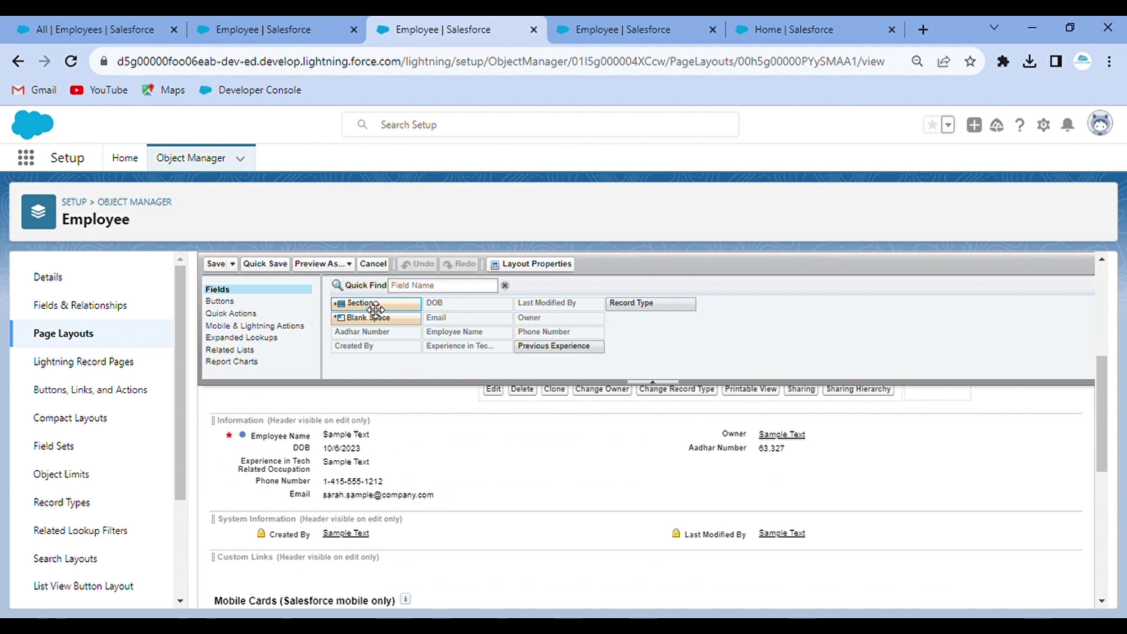
pyautogui.moveTo(376, 310); pyautogui.dragTo(344, 498)
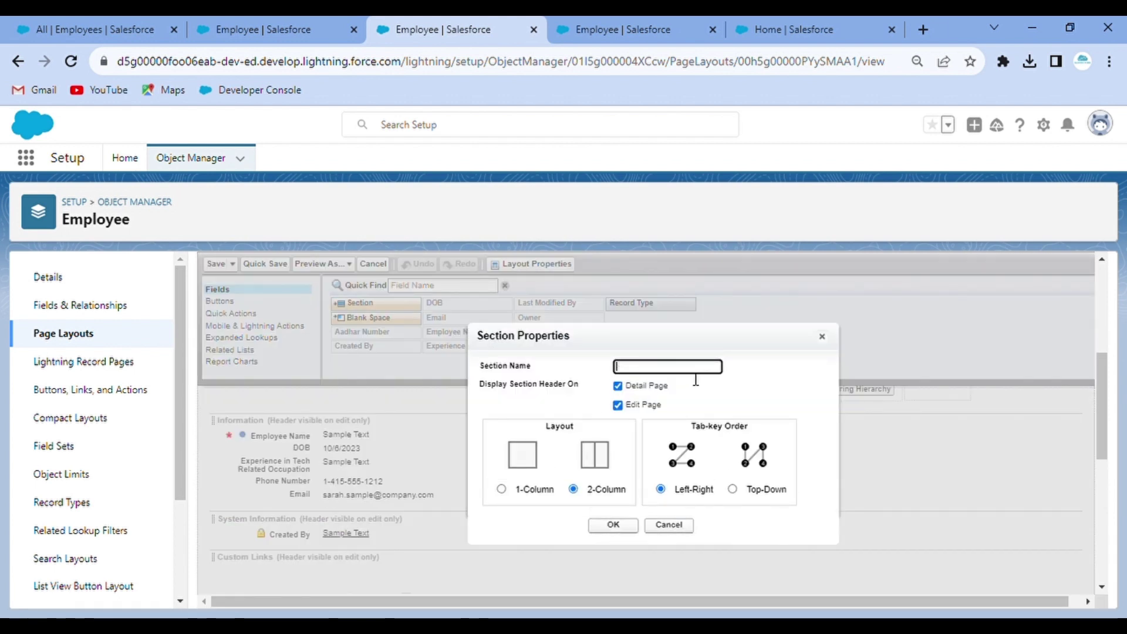
pyautogui.write('Wo')
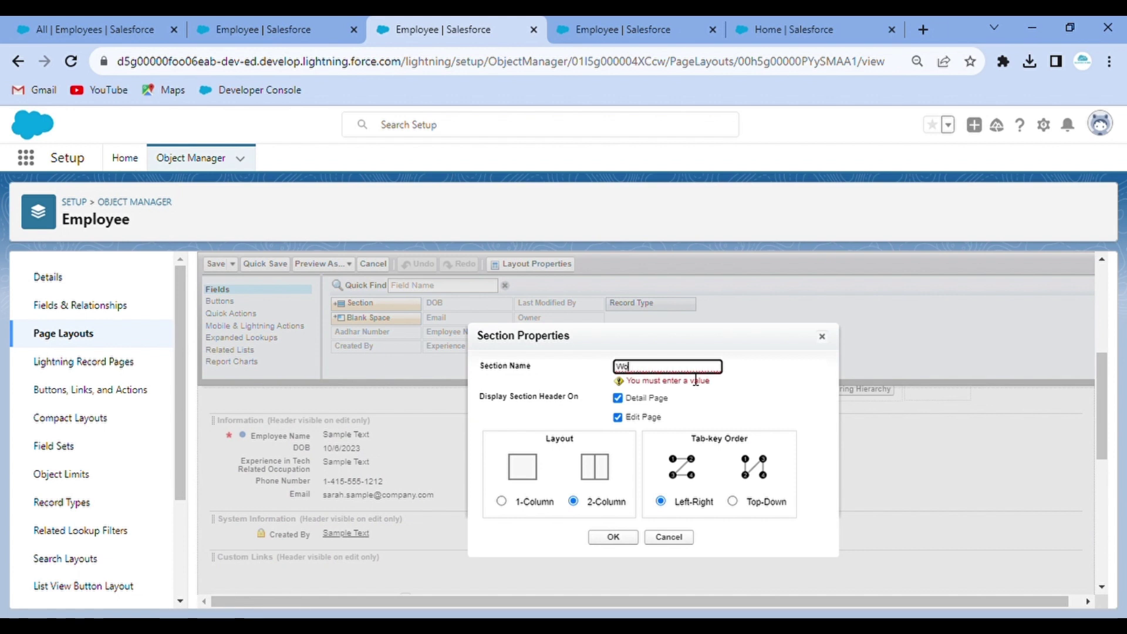
pyautogui.write('rk')
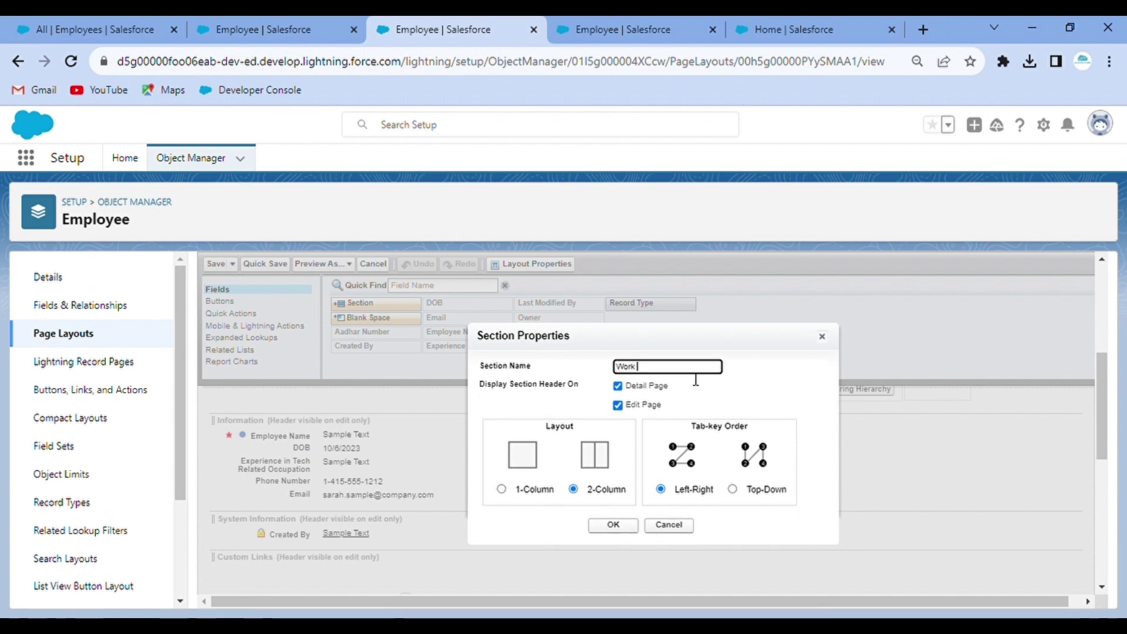
pyautogui.write(' Experience')
pyautogui.click(615, 525)
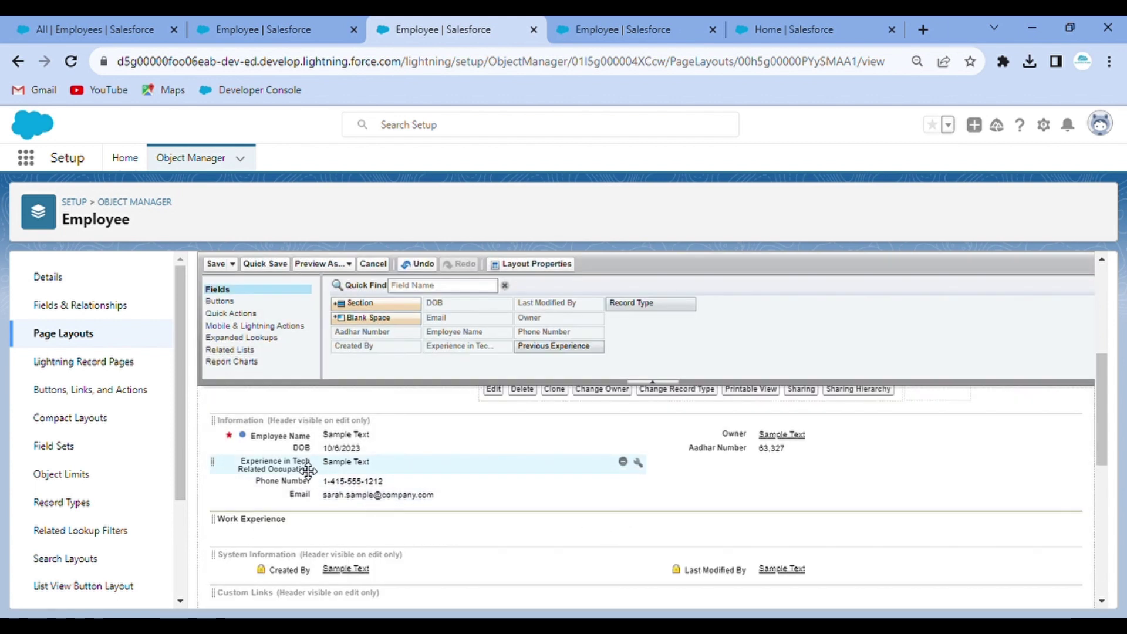
pyautogui.moveTo(307, 470); pyautogui.dragTo(305, 529)
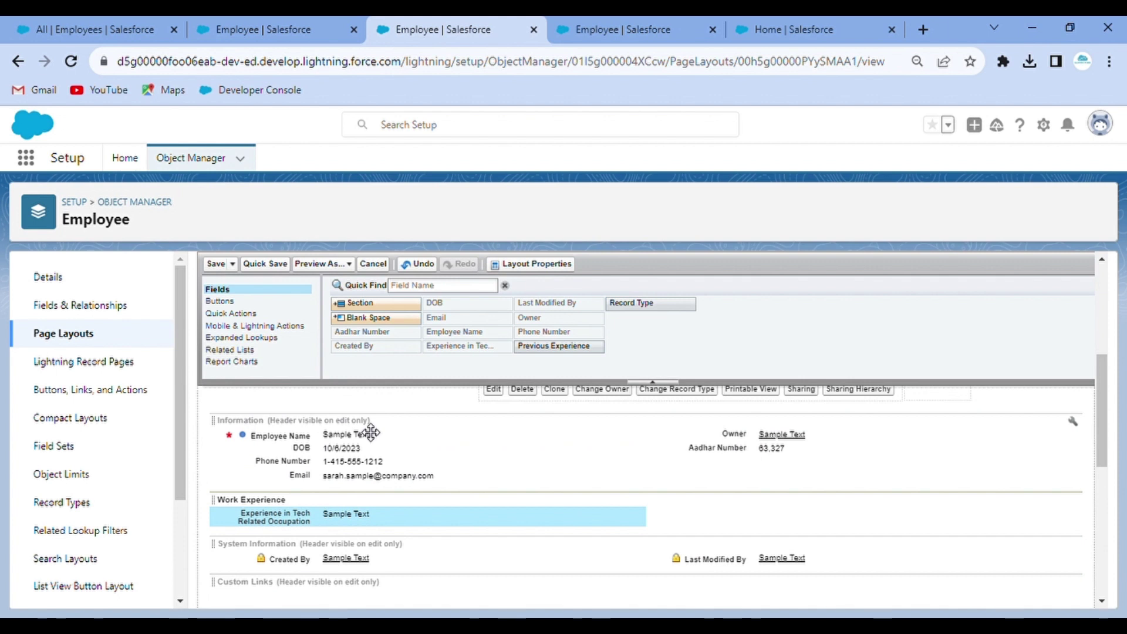
pyautogui.click(1074, 422)
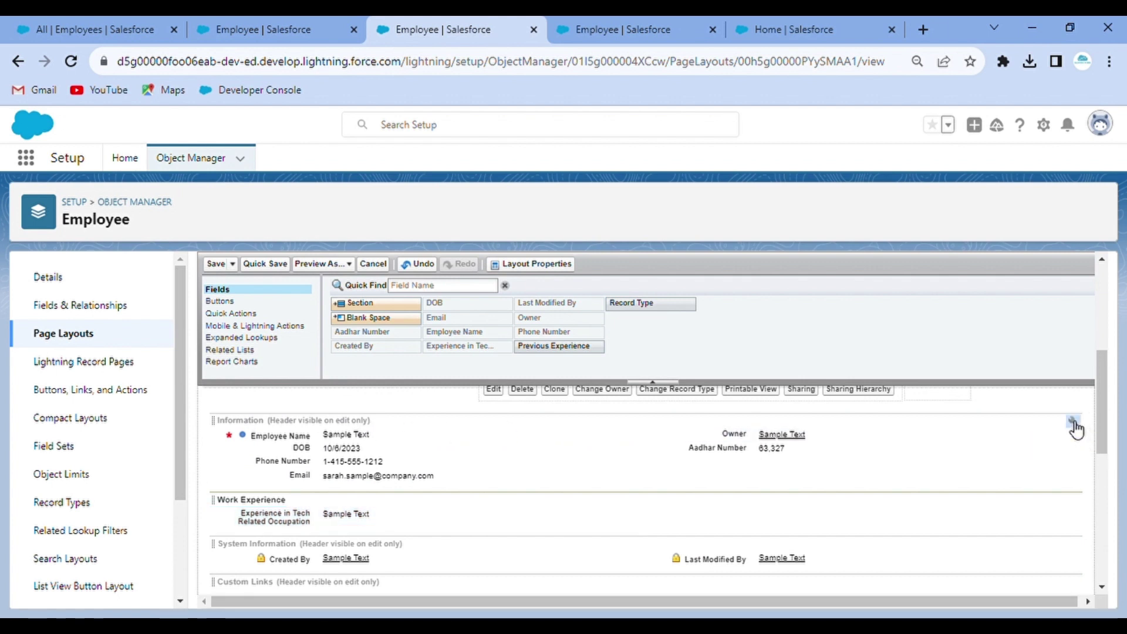
# - Show the Information and System Information section headers on the Technician detail page
pyautogui.click(1074, 422)
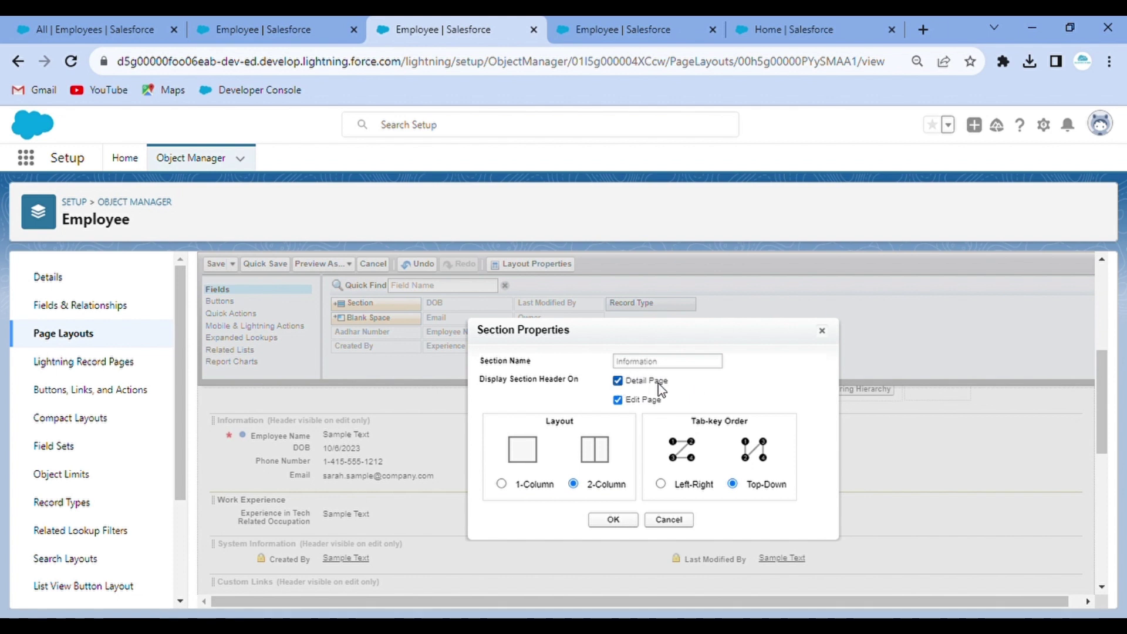
pyautogui.click(613, 521)
pyautogui.scroll(-2, 496, 492)
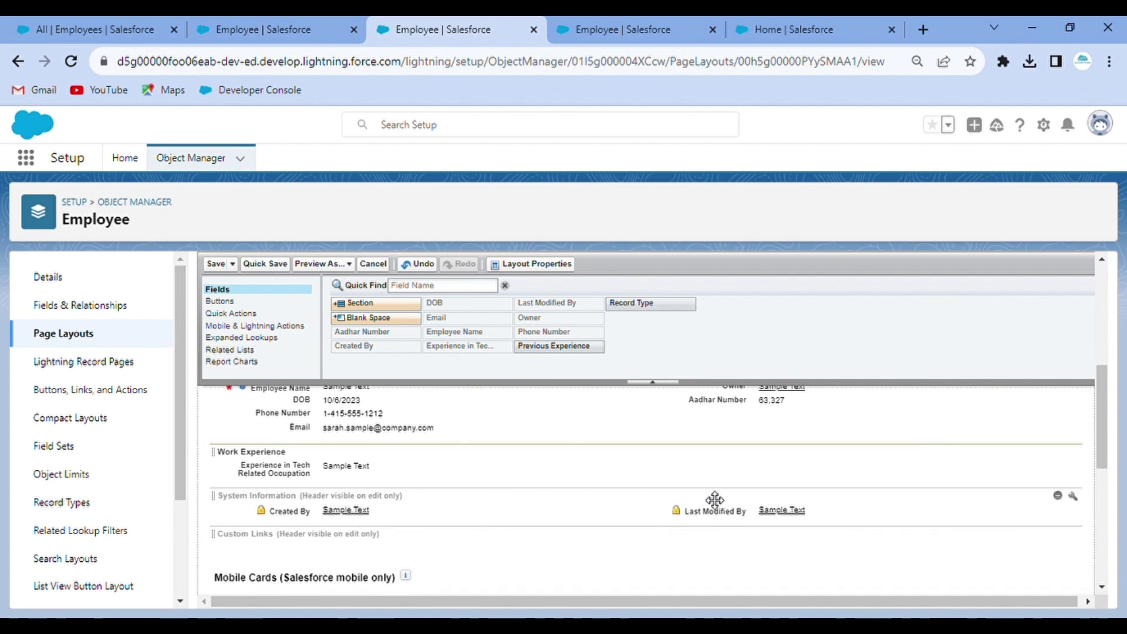
pyautogui.click(1073, 496)
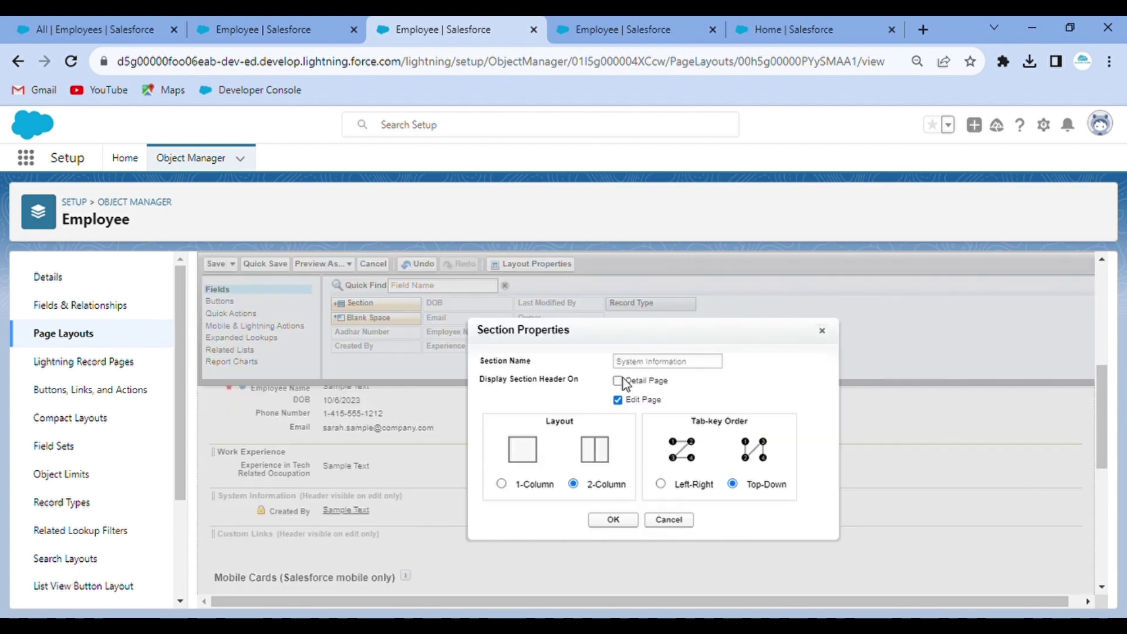
pyautogui.click(612, 520)
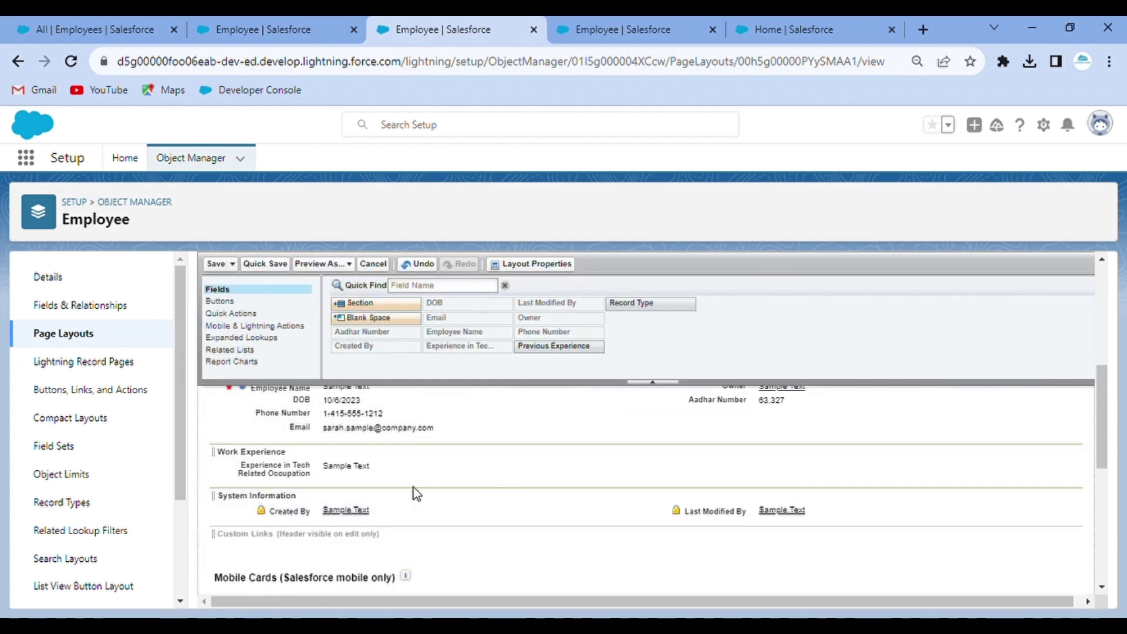
# - Open the new employee's record from the Employees list
pyautogui.scroll(1, 414, 487)
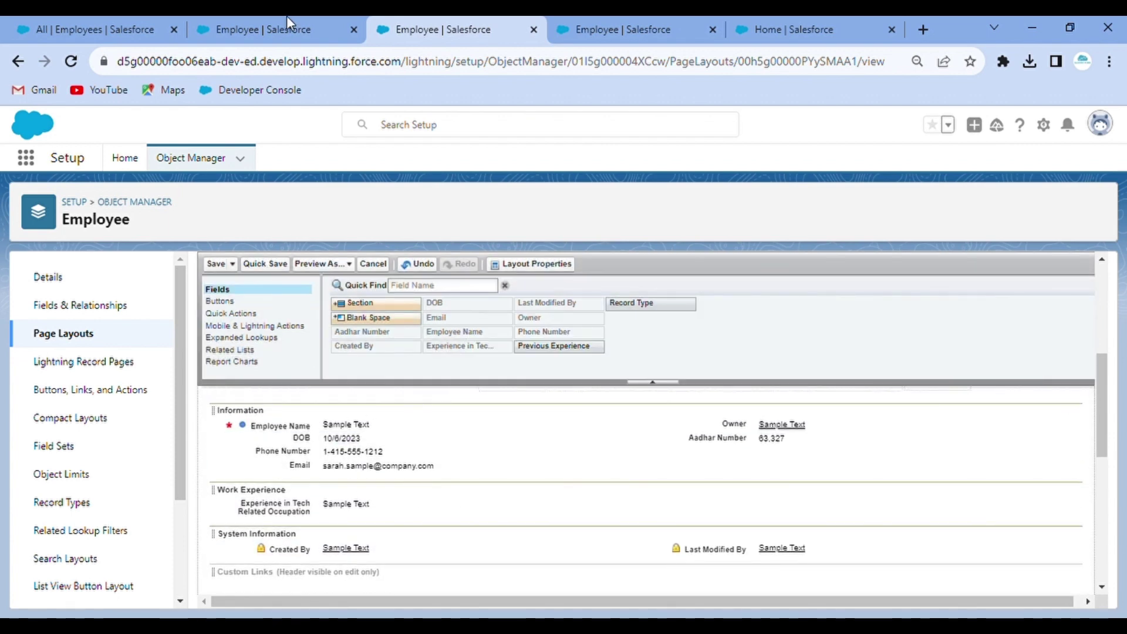
pyautogui.click(66, 17)
pyautogui.click(110, 317)
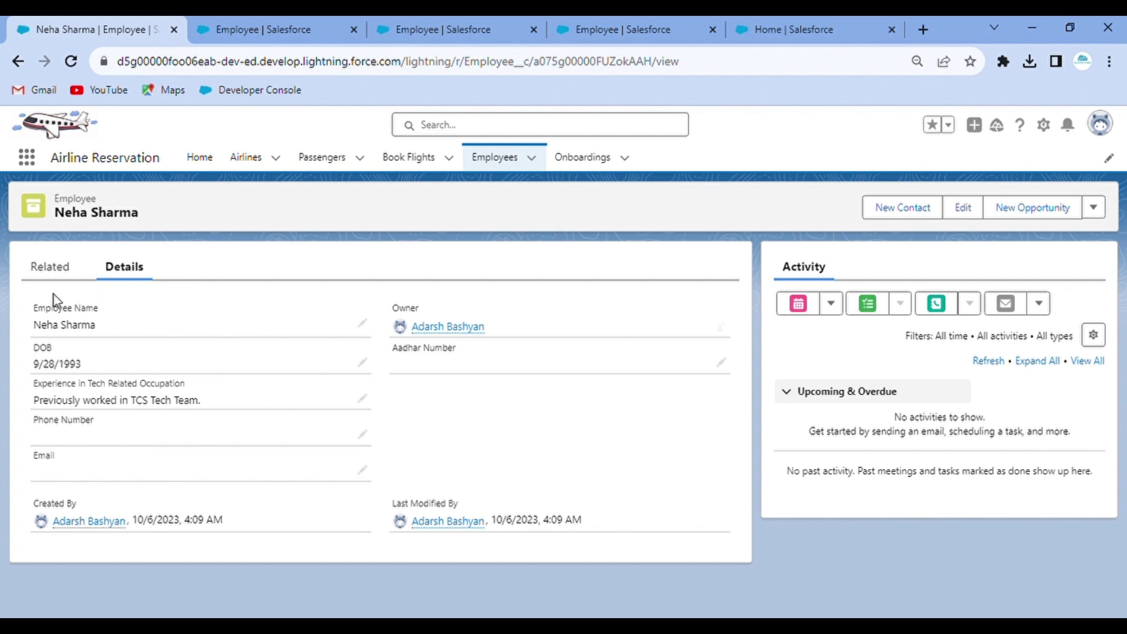
# - Move Email to the Information right column under Aadhar Number and save the Technician layout
pyautogui.click(287, 18)
pyautogui.click(418, 17)
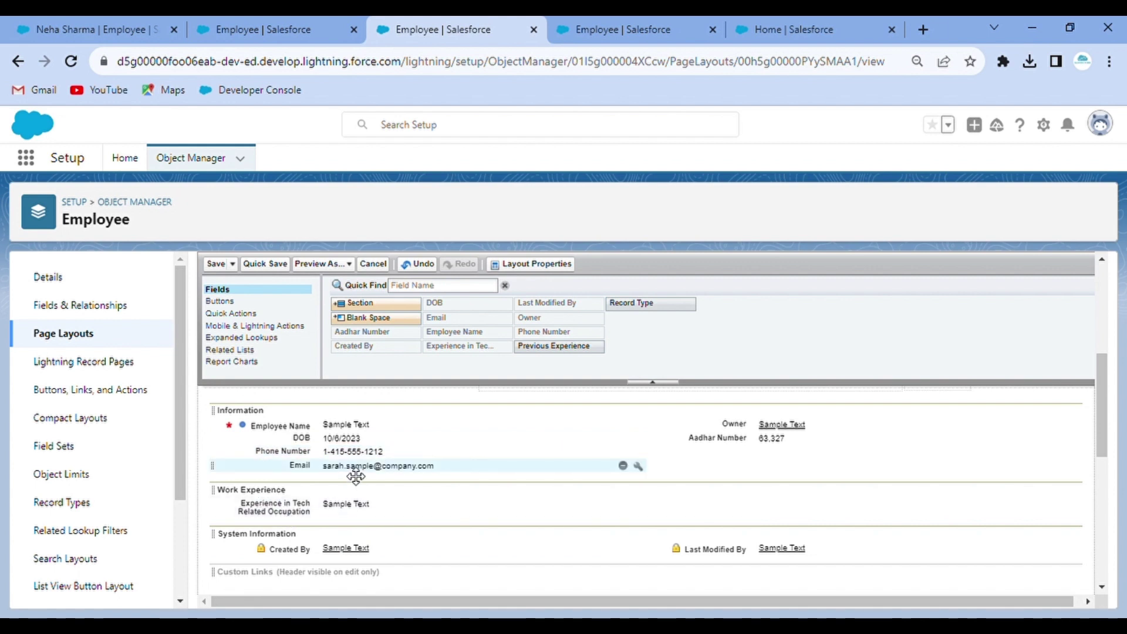
pyautogui.moveTo(355, 469); pyautogui.dragTo(697, 453)
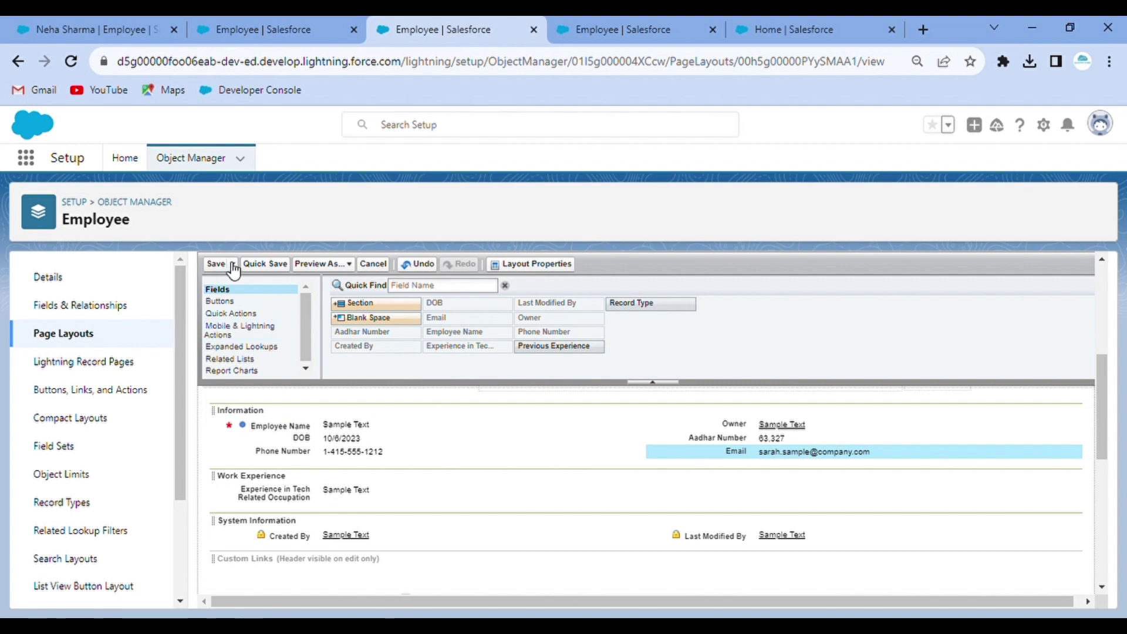
pyautogui.click(215, 264)
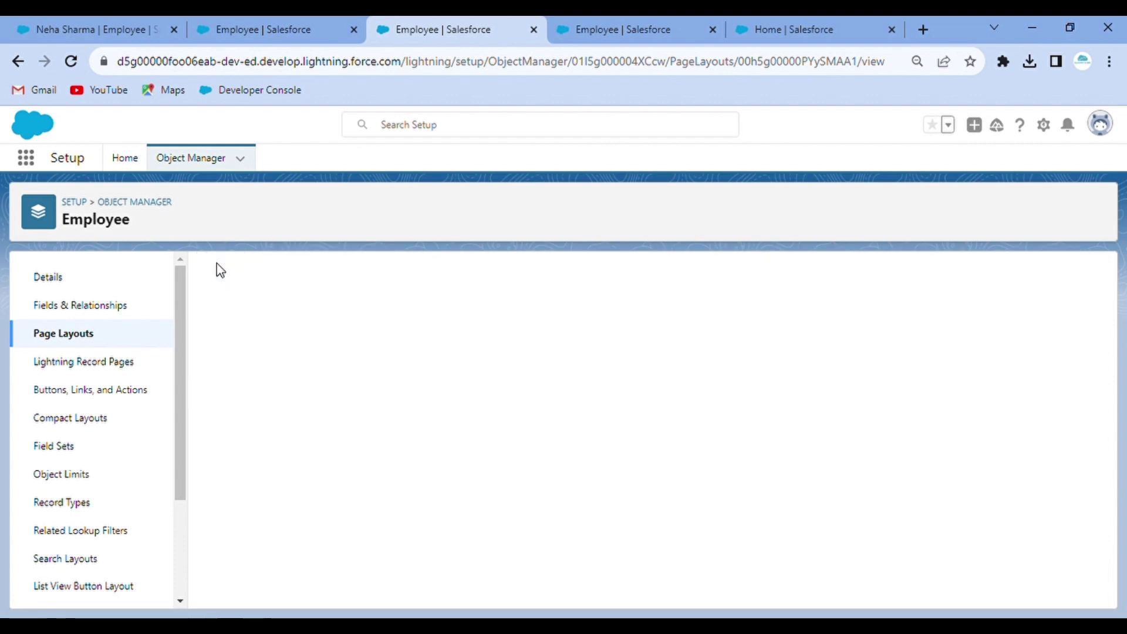
pyautogui.click(68, 18)
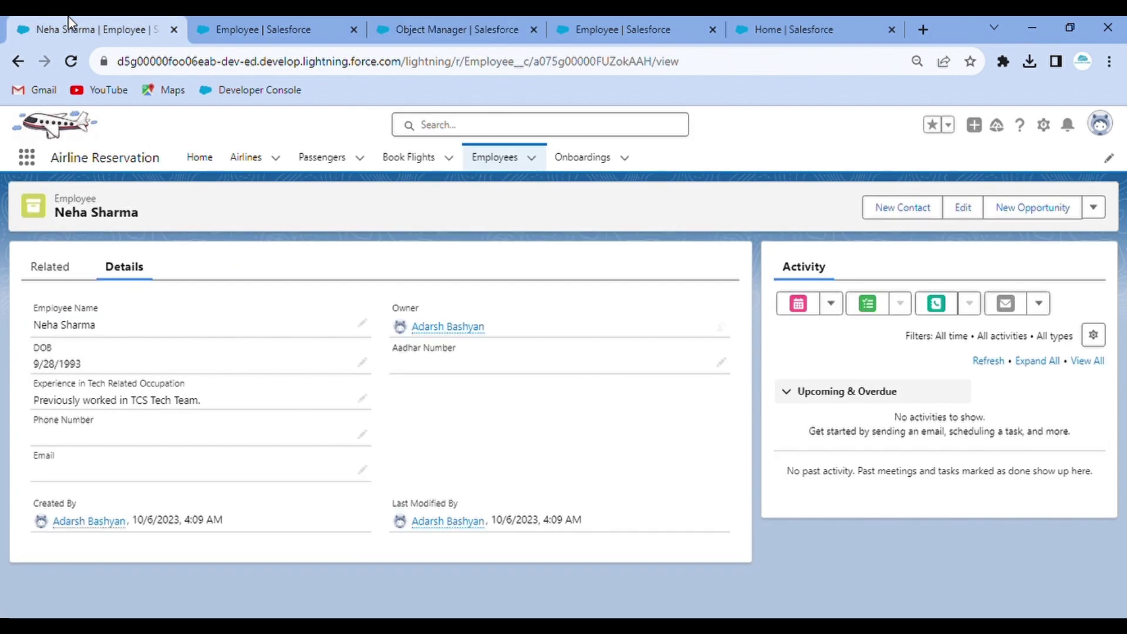
# - Reload the employee record and scroll through it to check the updated layout
pyautogui.press('F5')
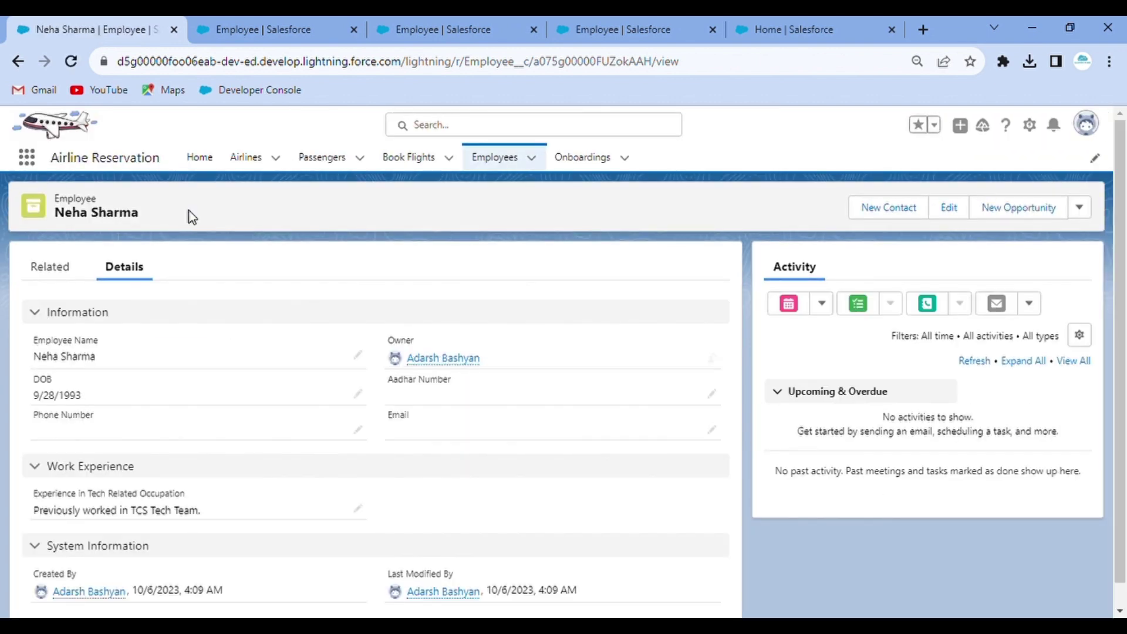
pyautogui.scroll(-1, 238, 385)
pyautogui.scroll(1, 237, 386)
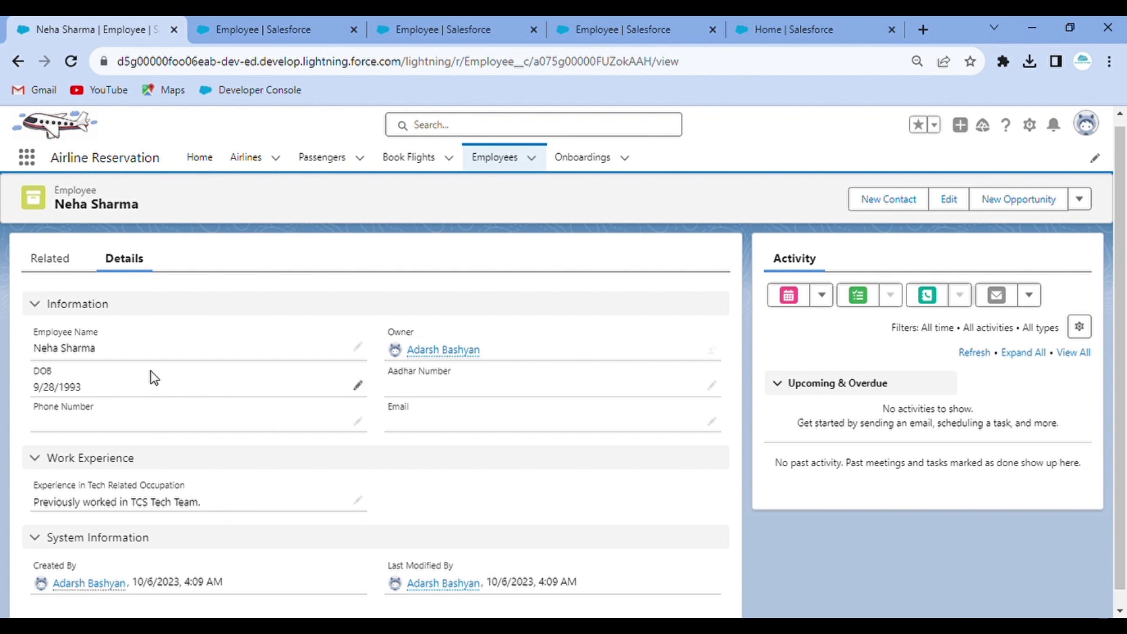
pyautogui.scroll(-1, 162, 411)
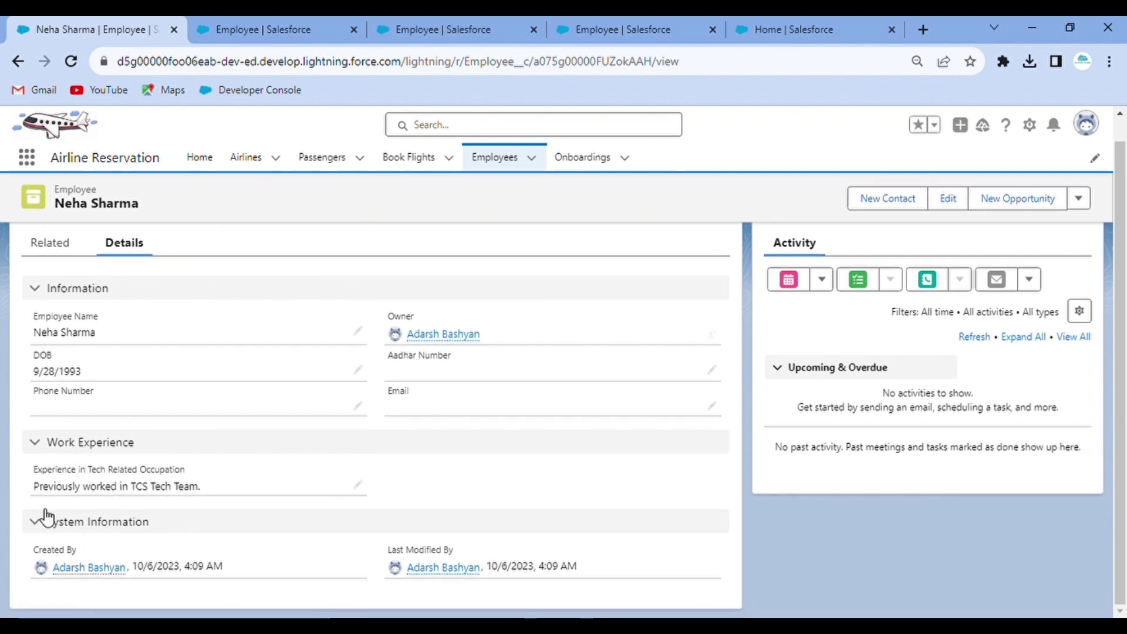
pyautogui.scroll(1, 405, 462)
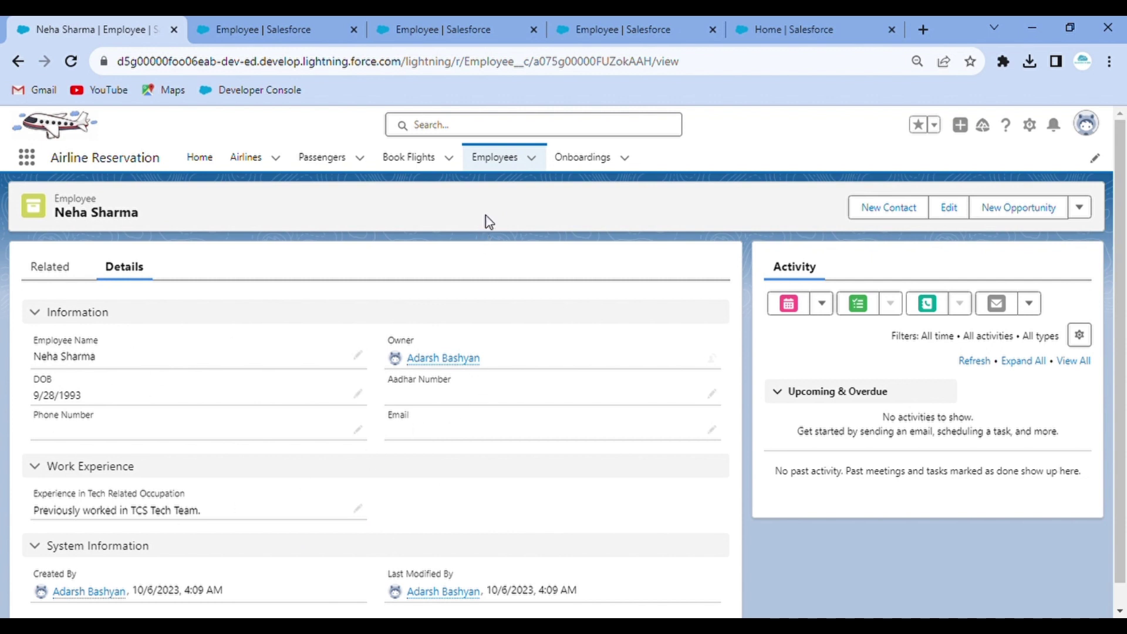
# - Open the second, first and third employee records in turn from the All Employees list
pyautogui.click(500, 164)
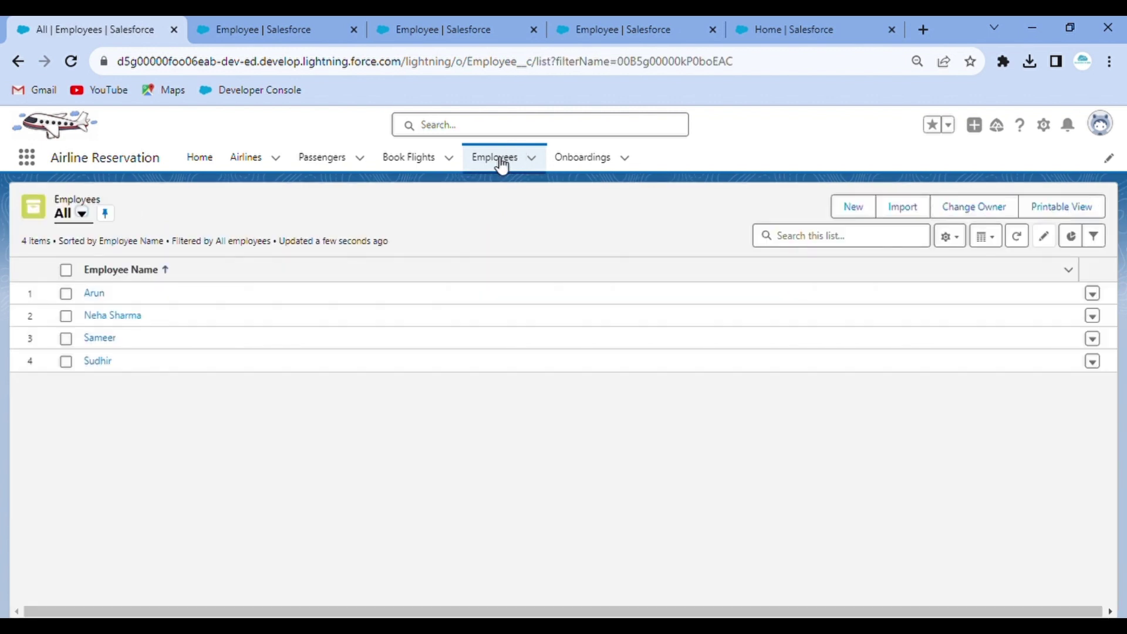
pyautogui.click(118, 316)
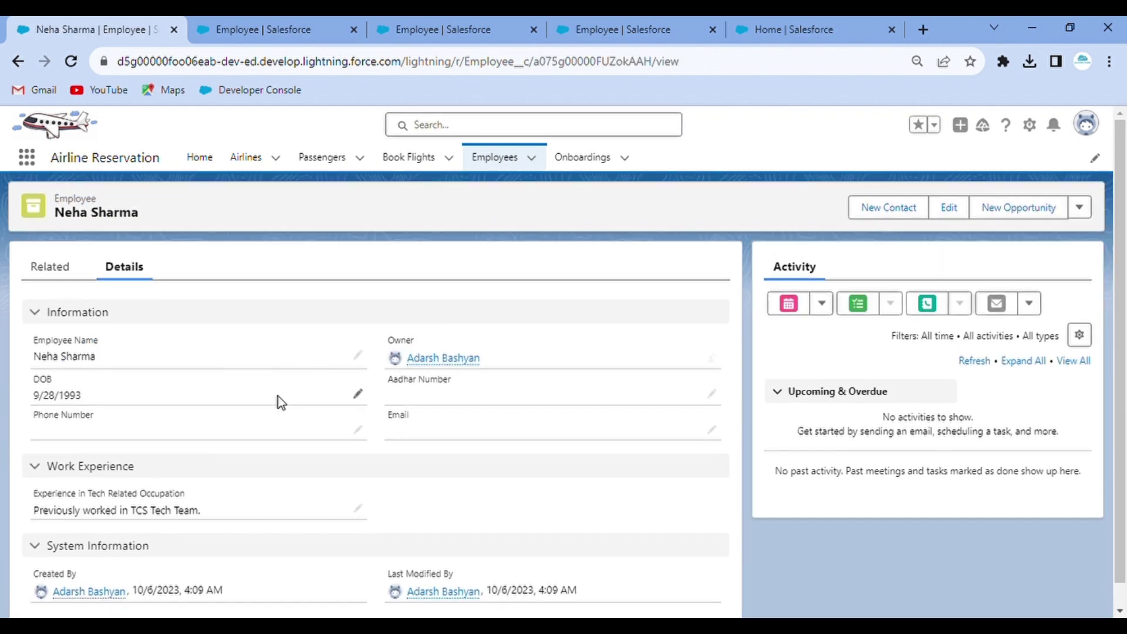
pyautogui.click(494, 159)
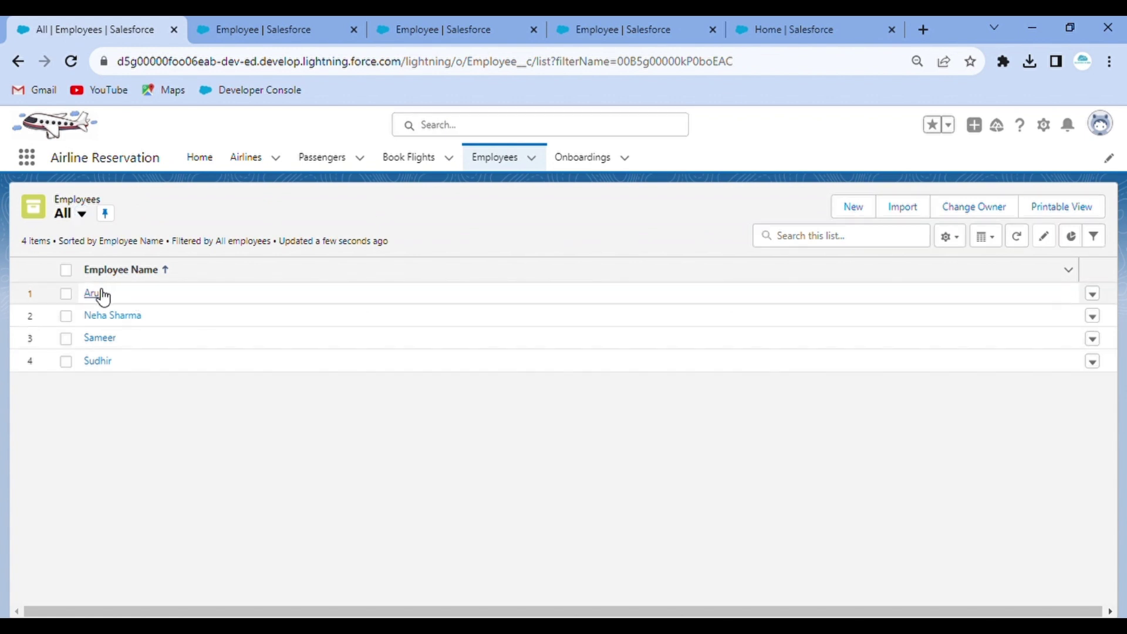
pyautogui.click(94, 293)
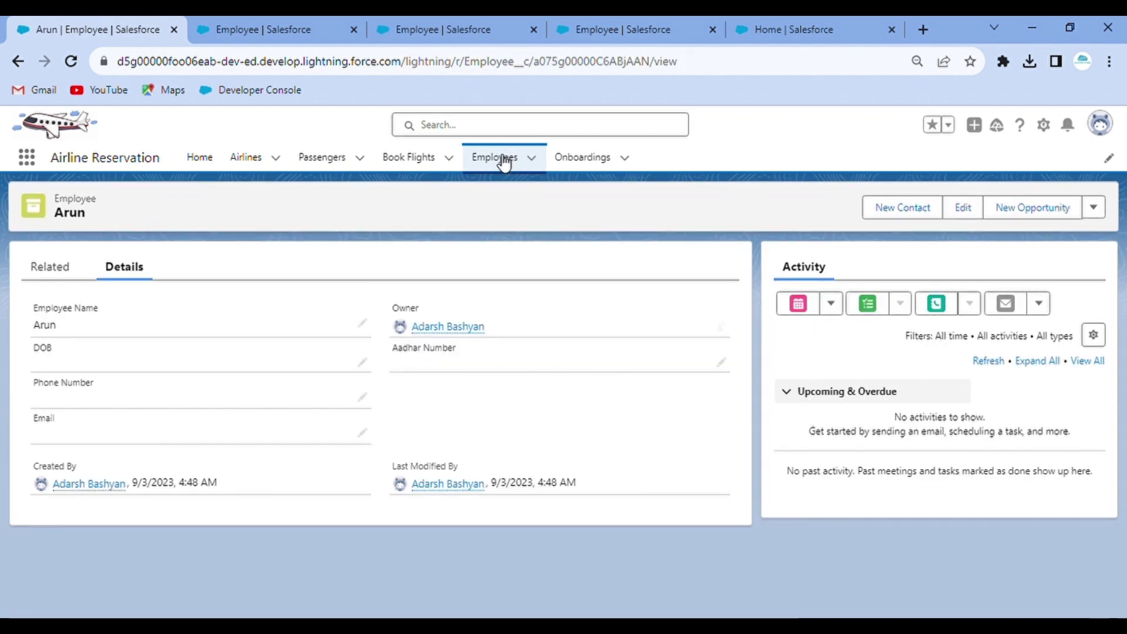
pyautogui.click(504, 162)
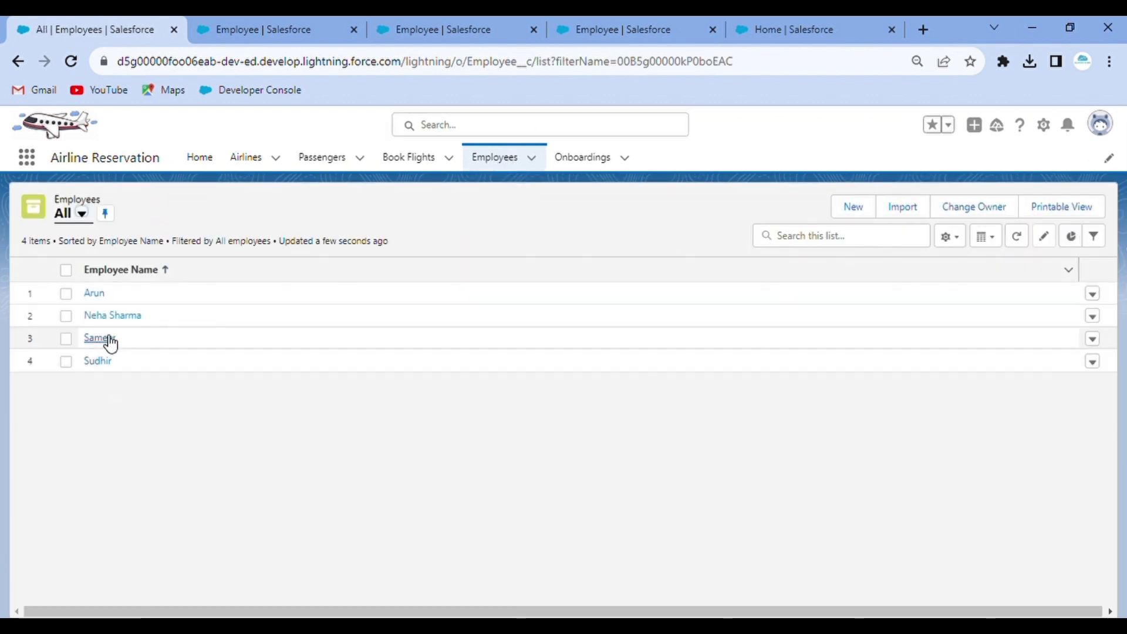
pyautogui.click(99, 339)
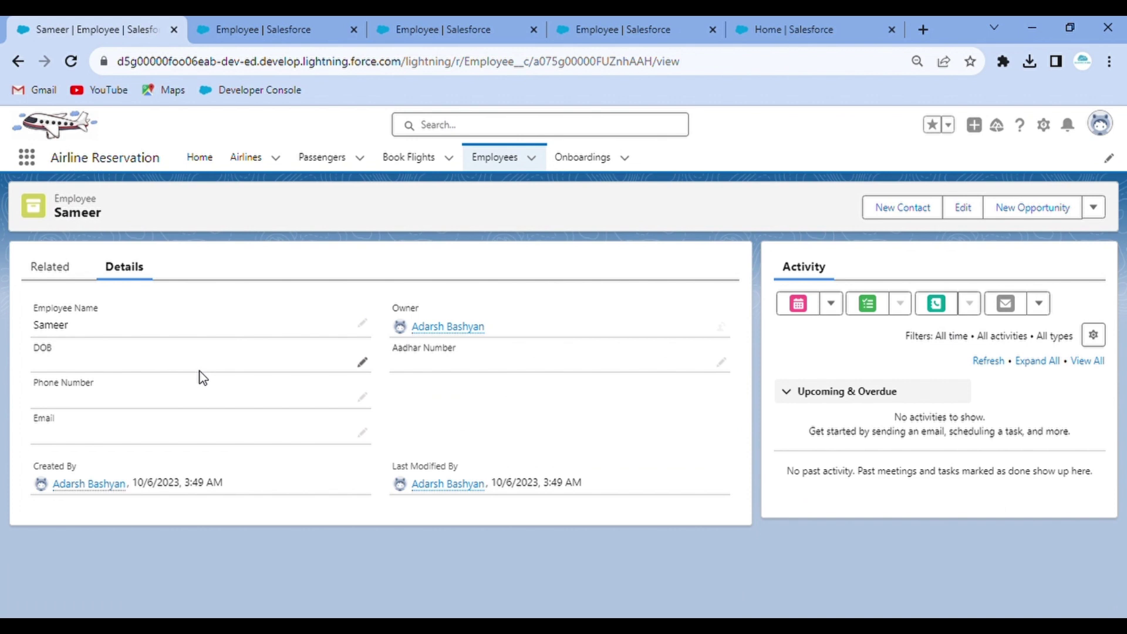
pyautogui.click(502, 161)
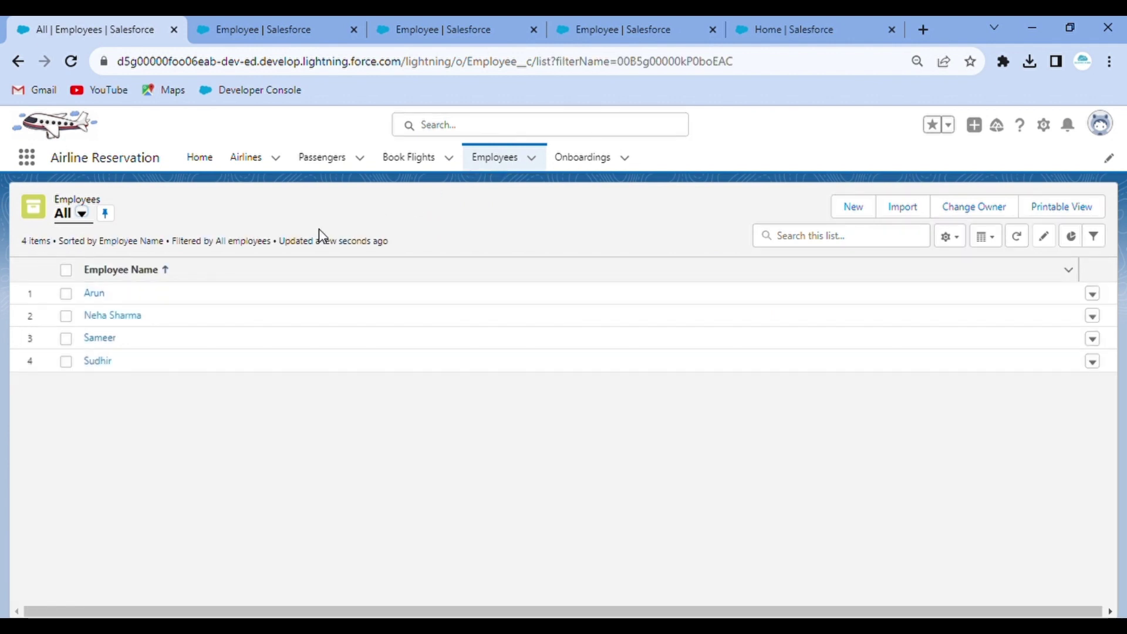
pyautogui.click(867, 207)
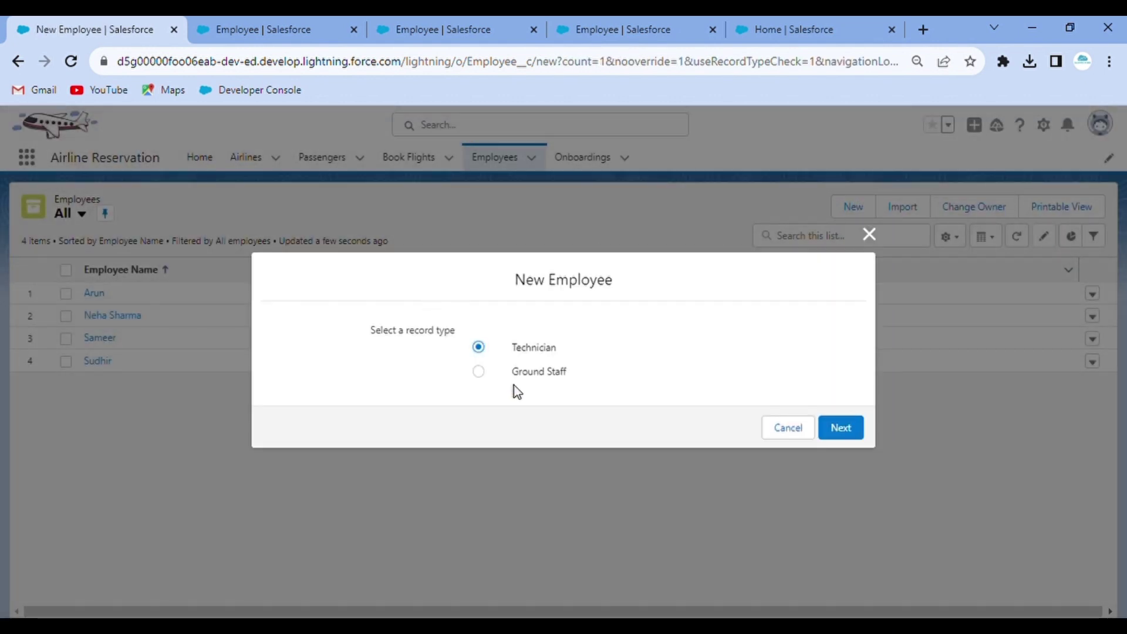
pyautogui.click(479, 373)
pyautogui.click(839, 427)
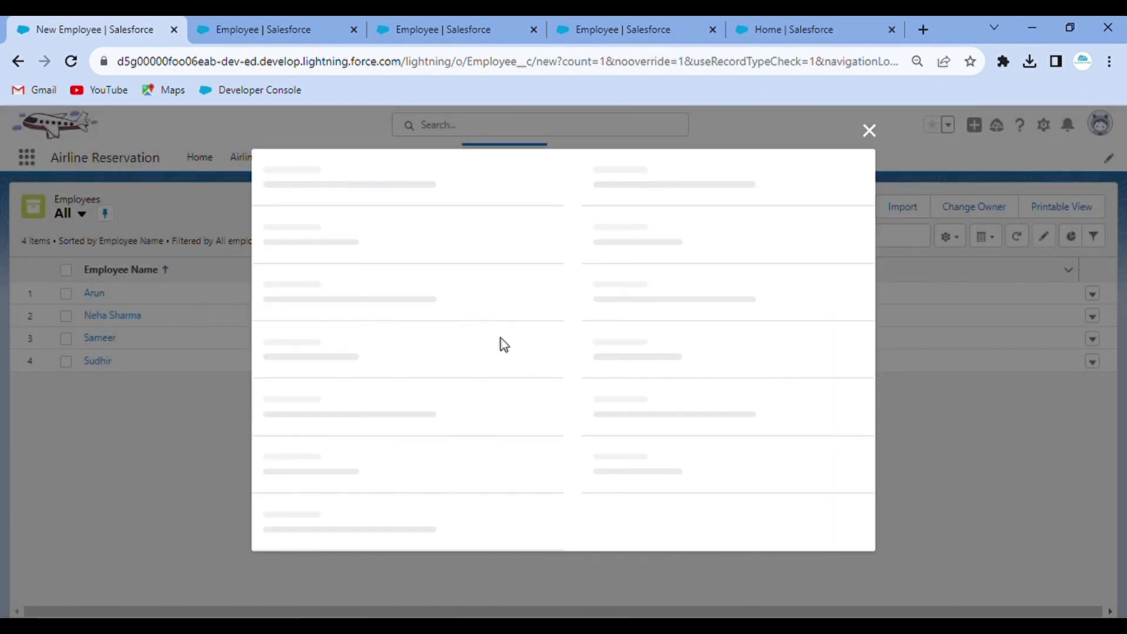
pyautogui.write('Ramesh Shukla')
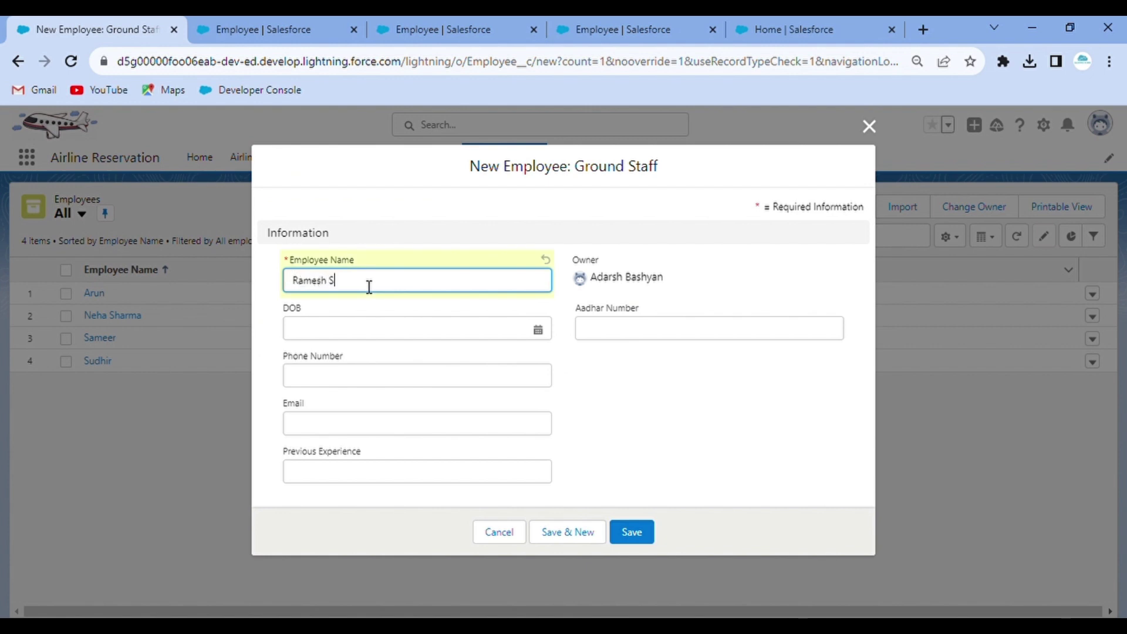
pyautogui.click(385, 343)
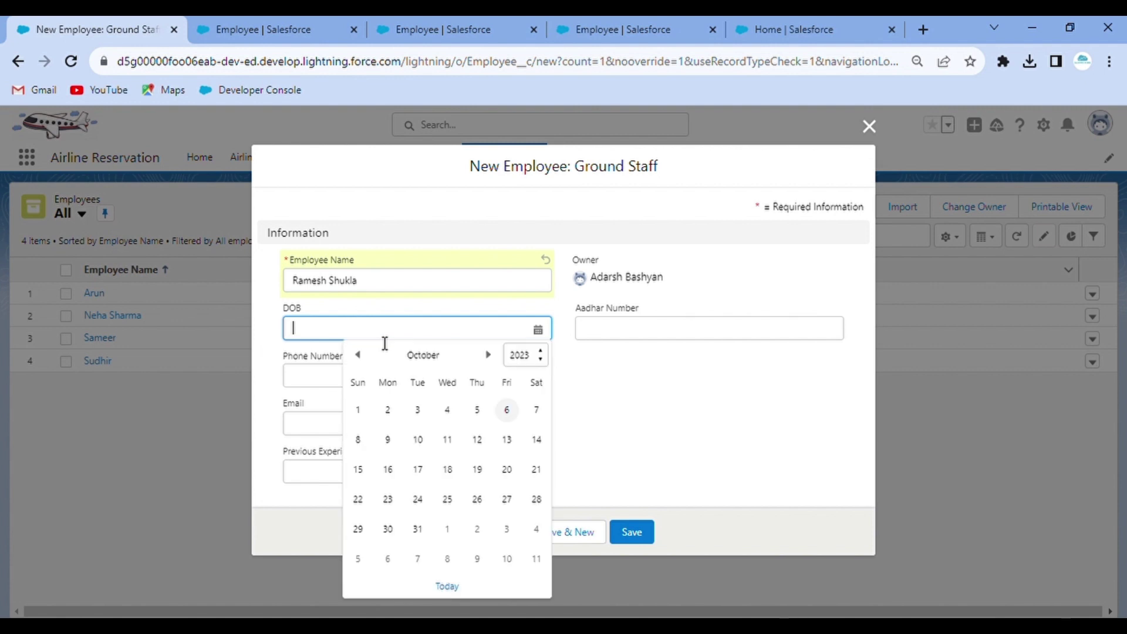
pyautogui.click(522, 362)
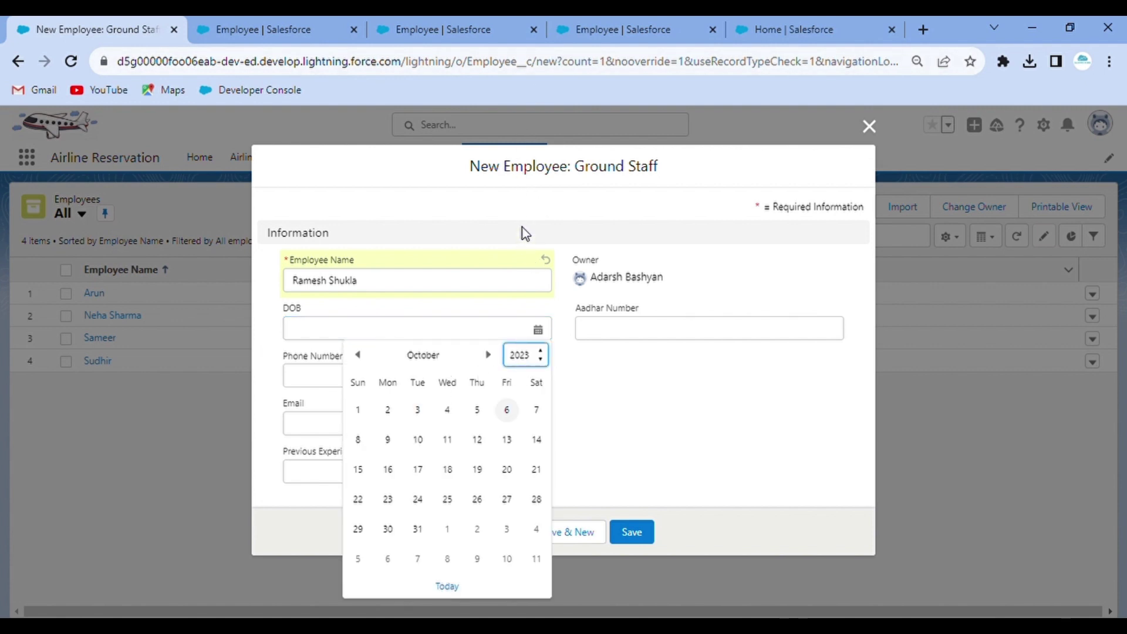
pyautogui.write('1998')
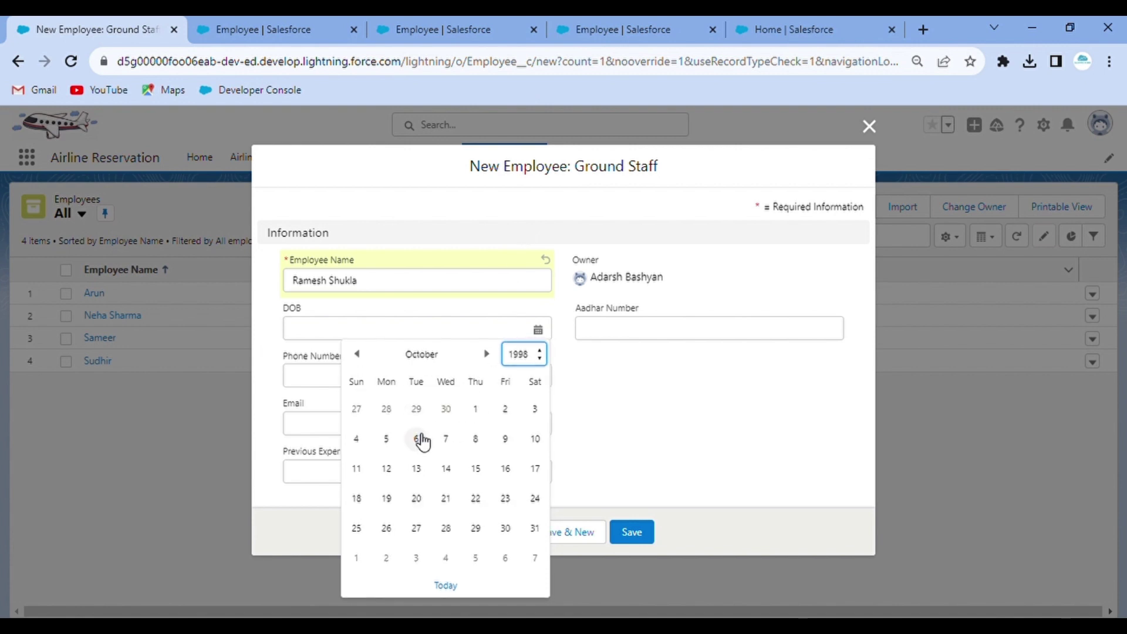
pyautogui.click(417, 439)
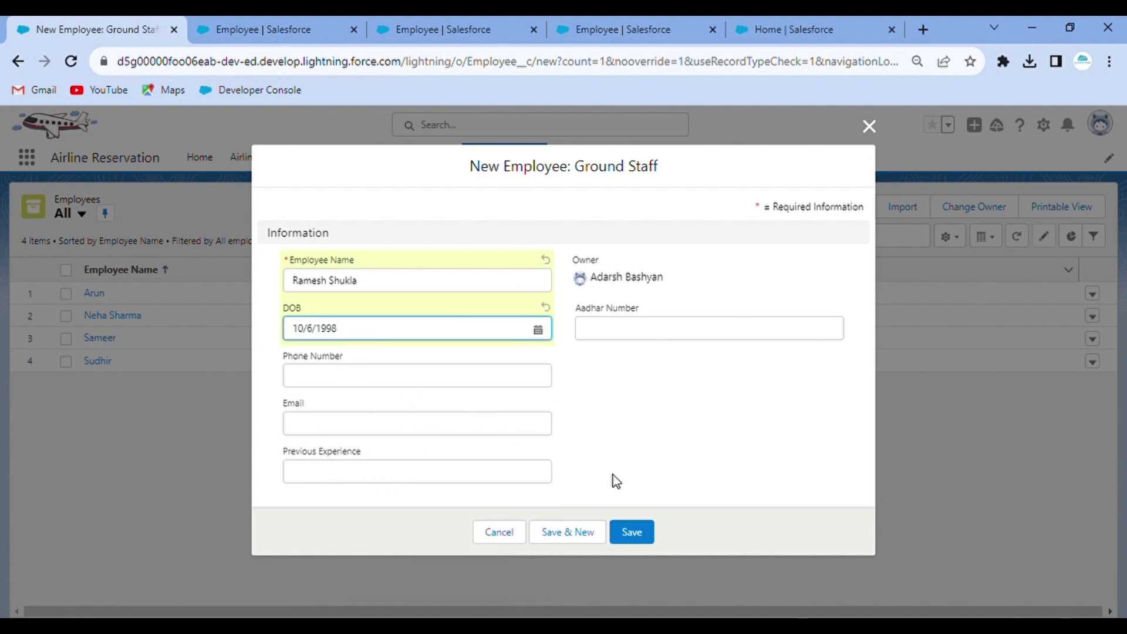
# - Fill Previous Experience with 'Work with multiple MNC Ground Staff Teams' and save
pyautogui.click(417, 481)
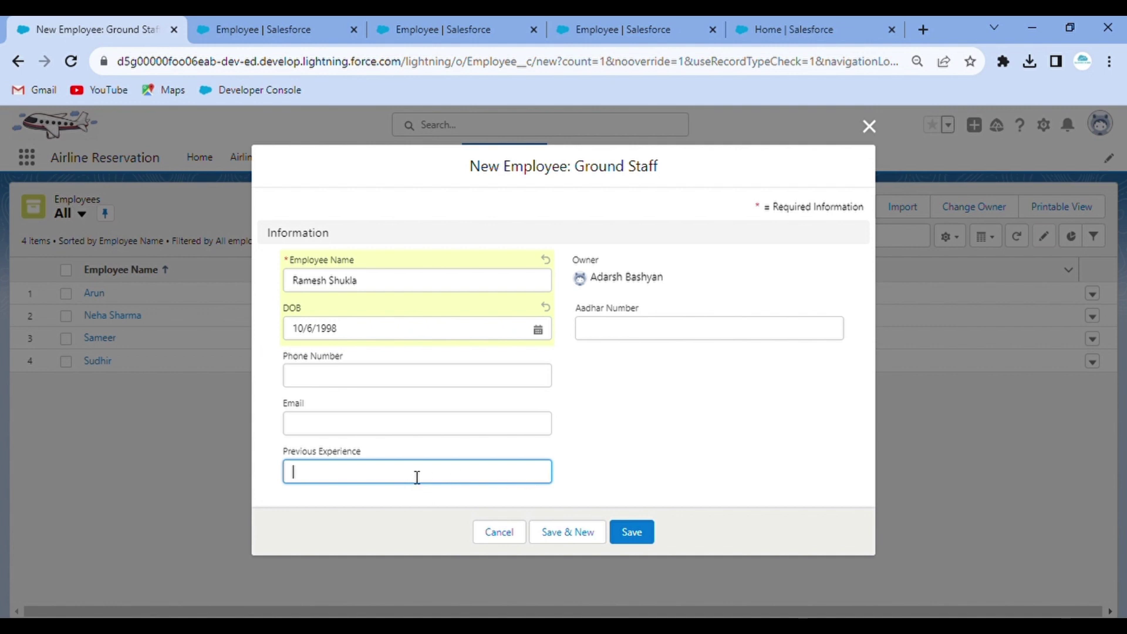
pyautogui.write('Work with multiple MNC Groun')
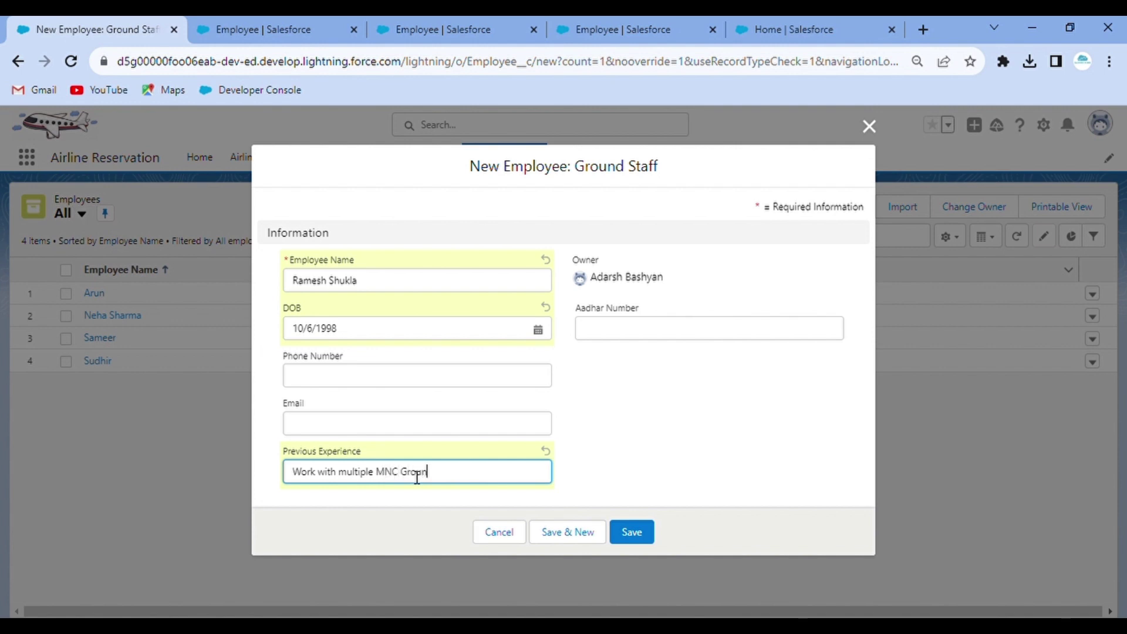
pyautogui.write('aff Teams')
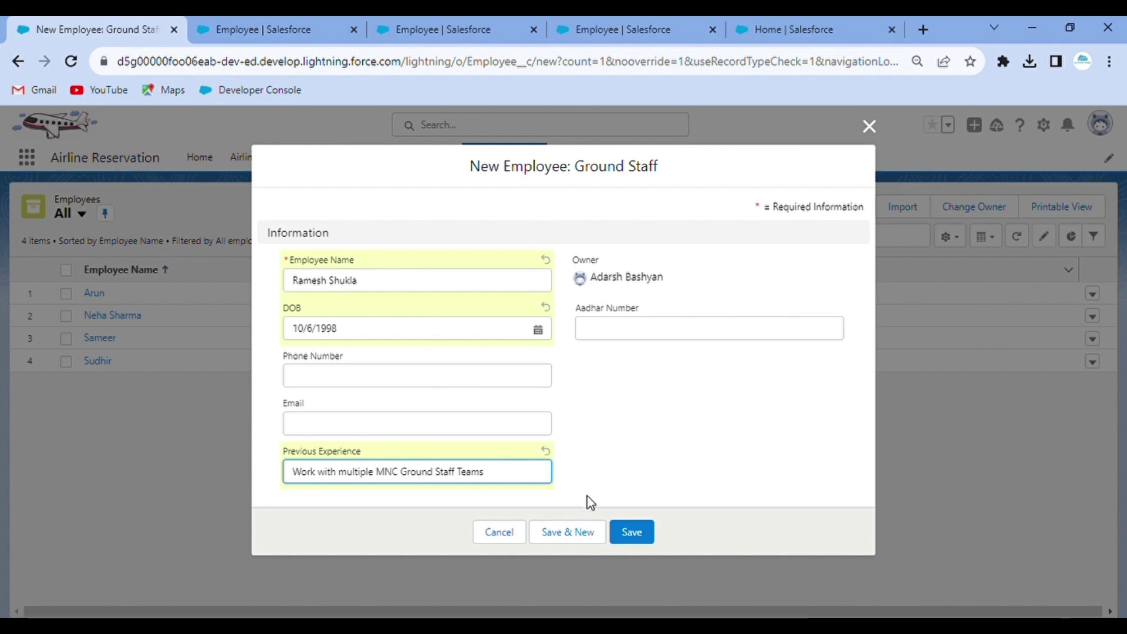
pyautogui.click(638, 532)
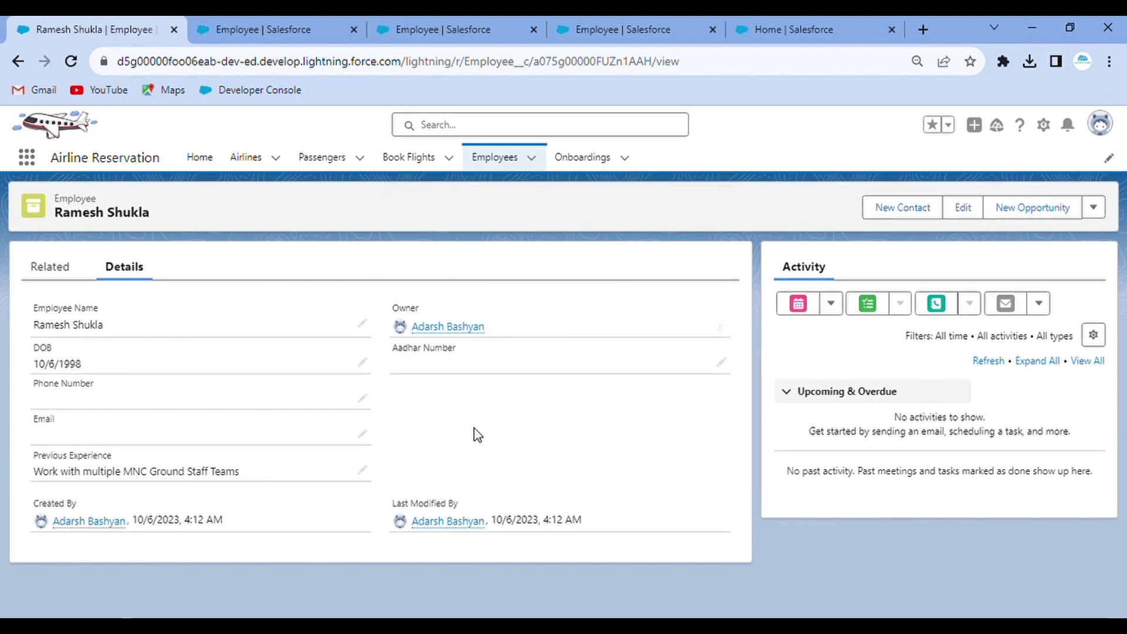
# - Open the newly created Ground Staff employee's record from the All Employees list
pyautogui.click(495, 157)
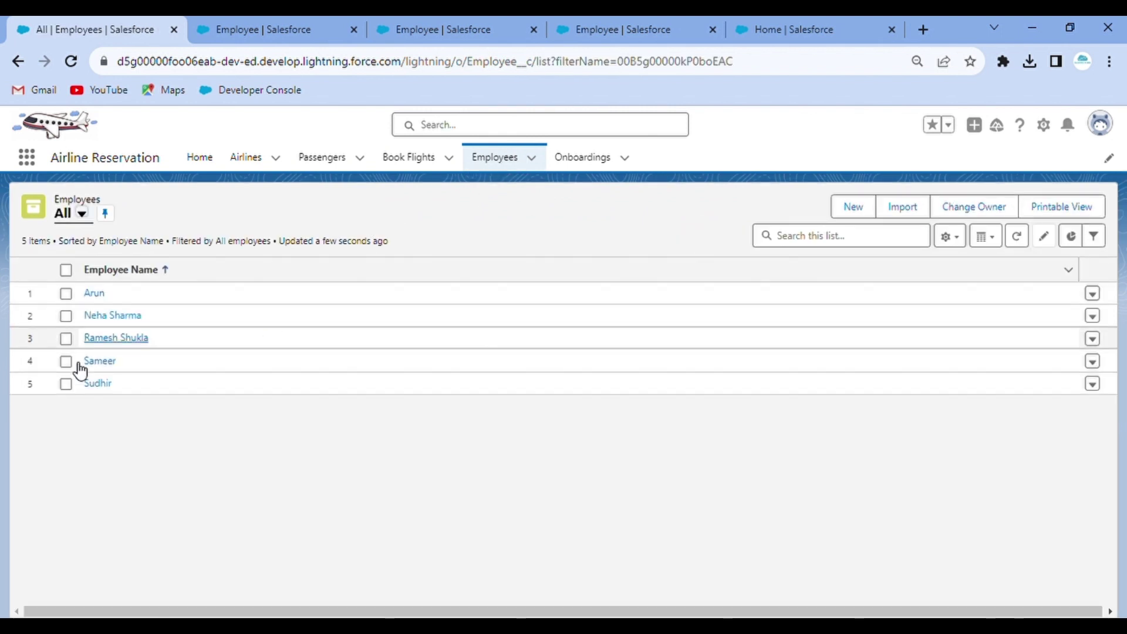
pyautogui.click(113, 316)
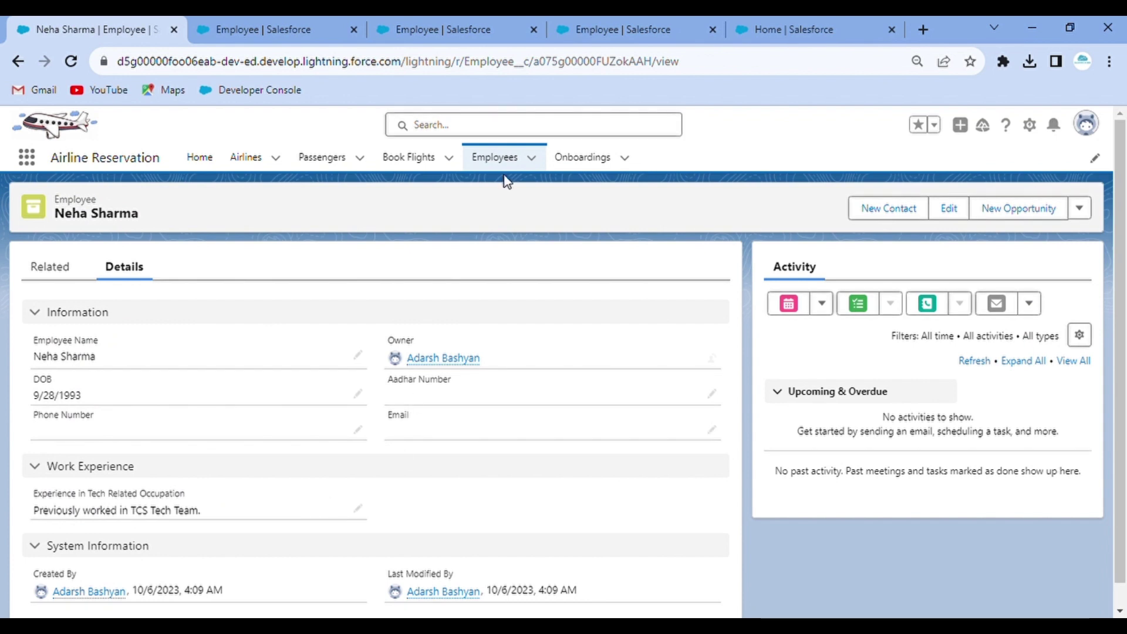
pyautogui.click(496, 160)
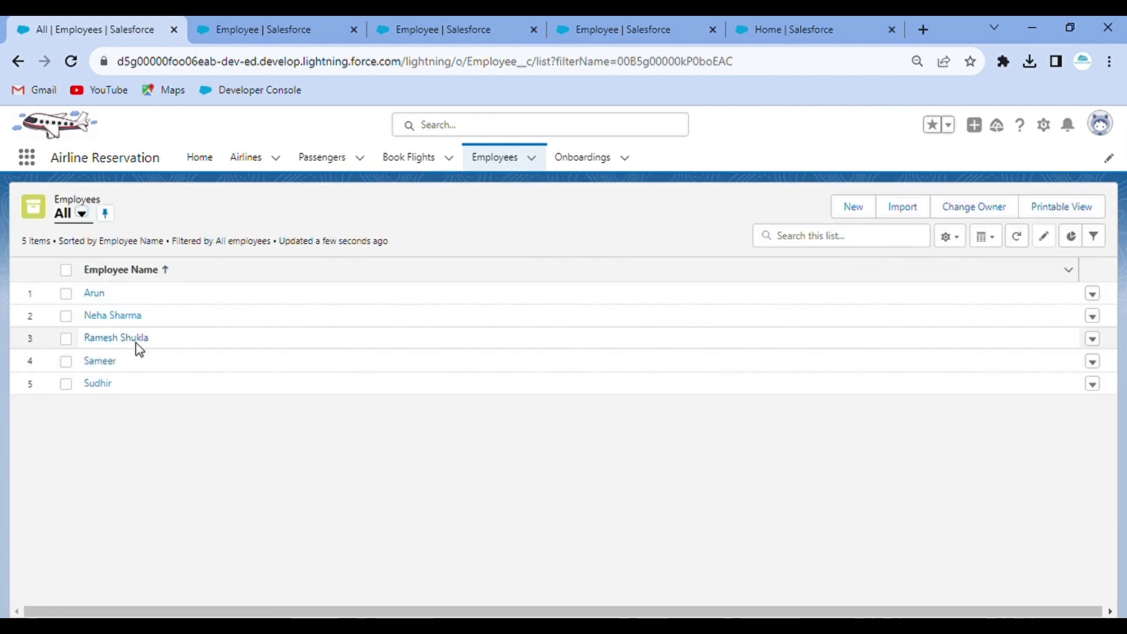
pyautogui.click(116, 338)
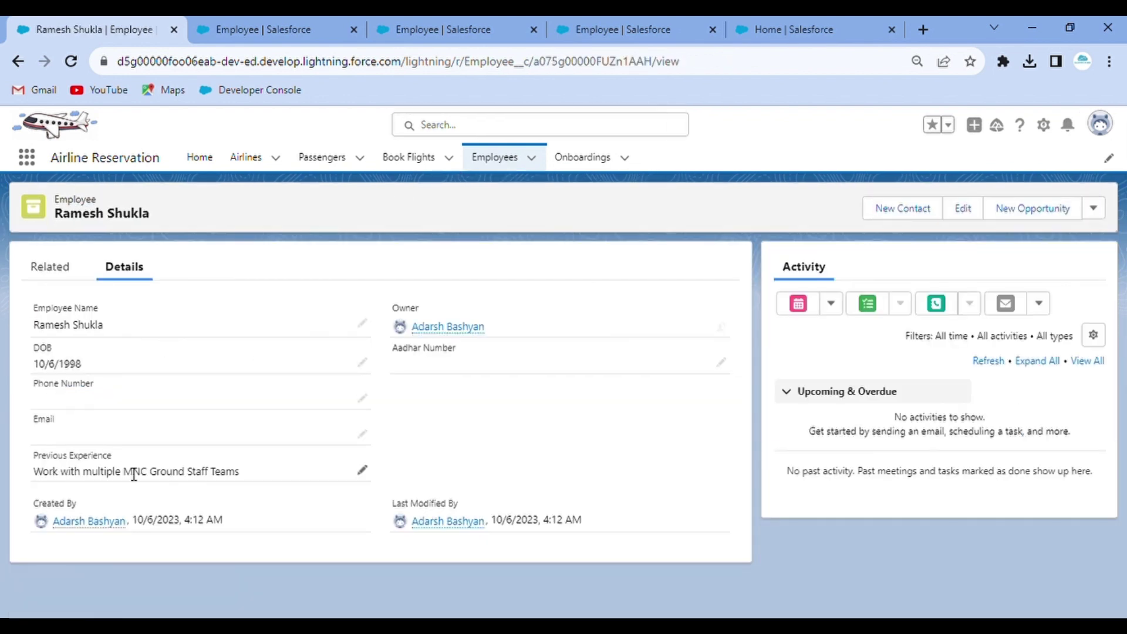
# - Open the Ground Staff layout and add a new 'Work Experience' section
pyautogui.click(272, 17)
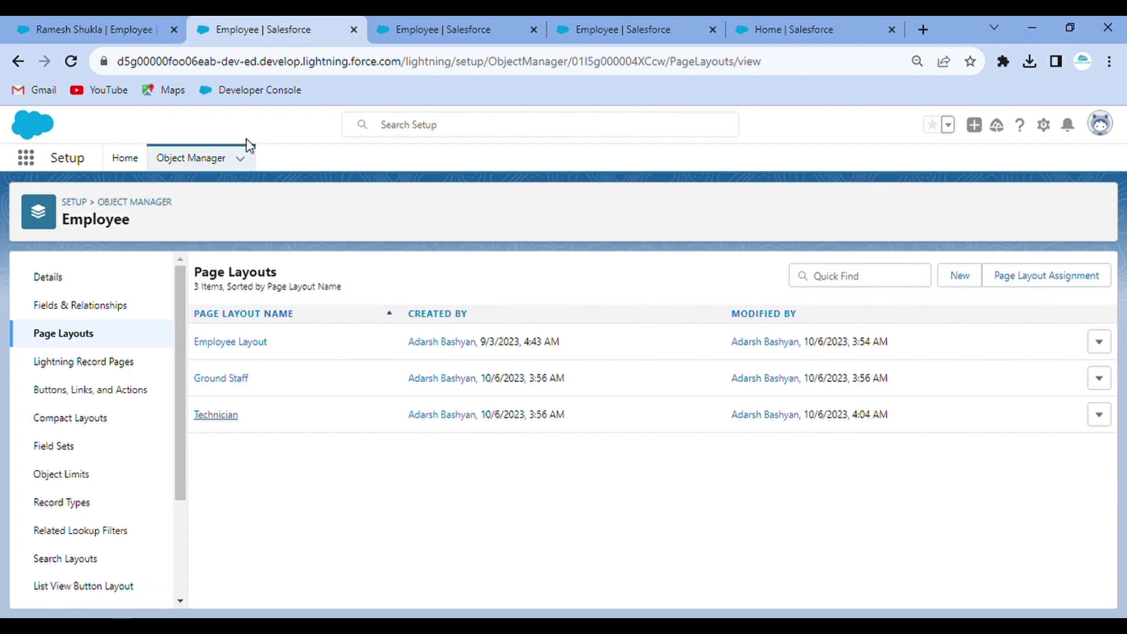
pyautogui.click(223, 379)
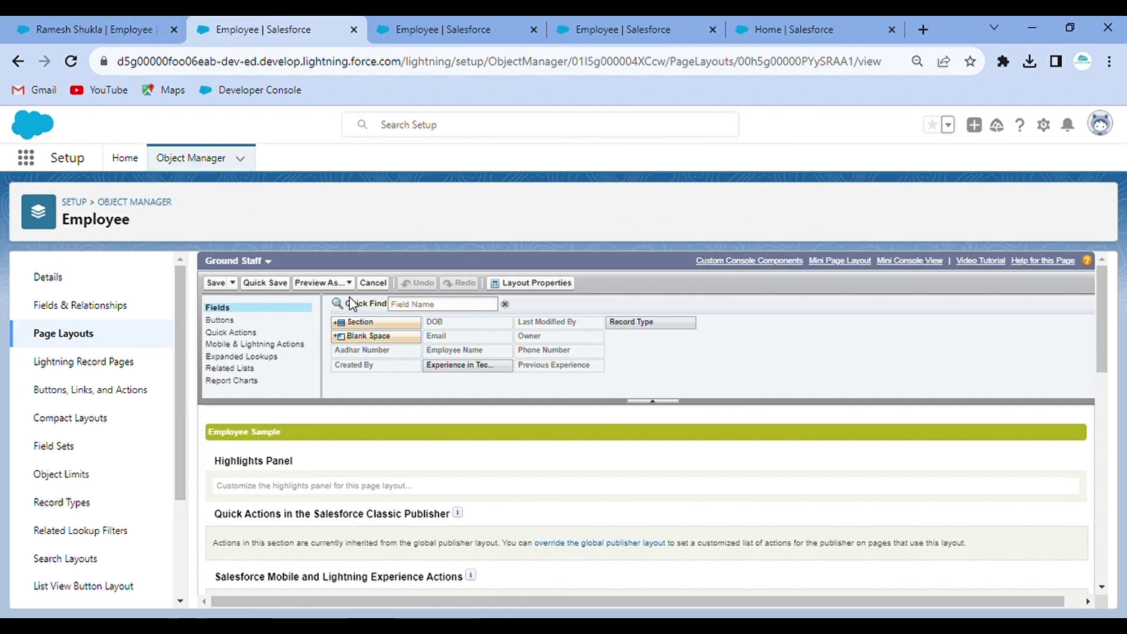
pyautogui.moveTo(368, 330); pyautogui.dragTo(361, 572)
pyautogui.press('BackSpace')
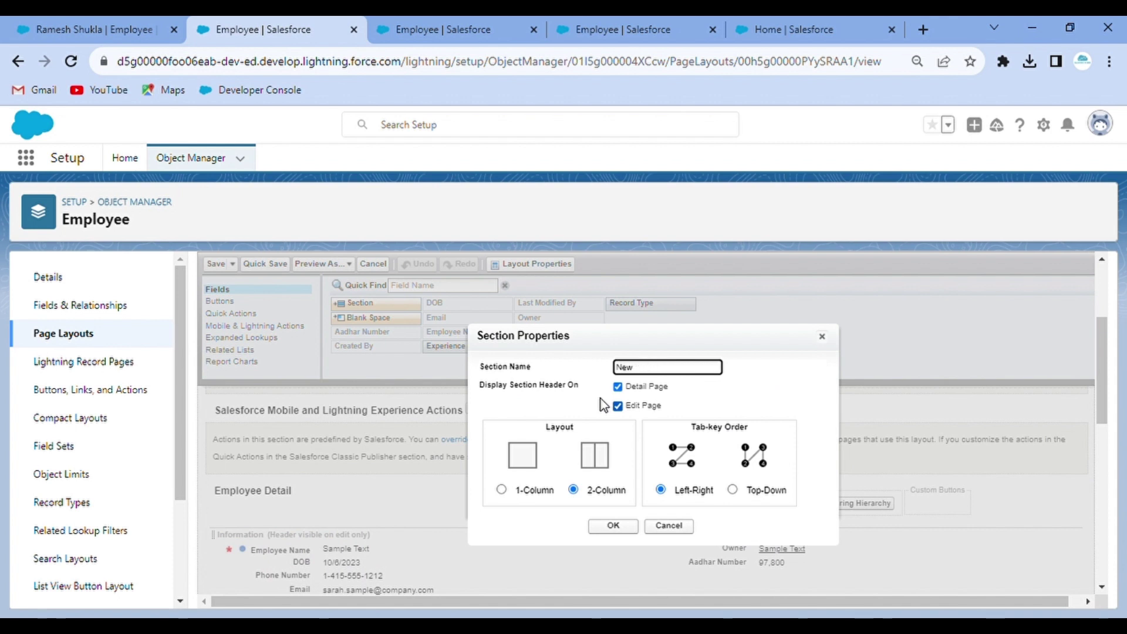
pyautogui.write('Work Expe')
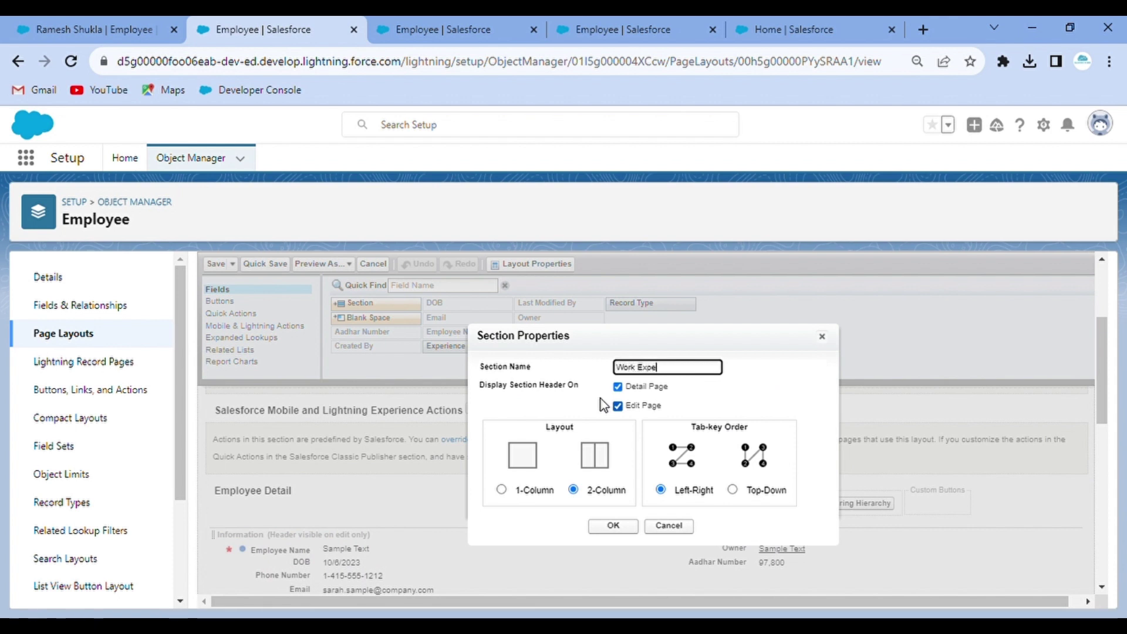
pyautogui.write('rience')
pyautogui.click(614, 526)
# - Move Previous Experience into Work Experience and Email into the right column
pyautogui.scroll(-3, 486, 524)
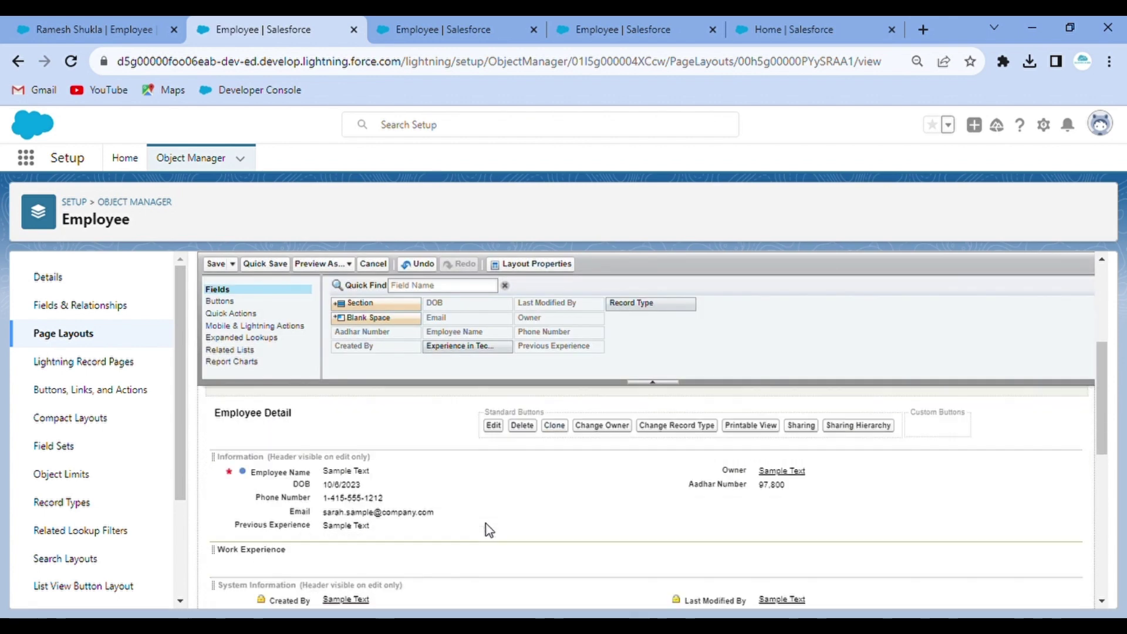
pyautogui.scroll(1, 377, 496)
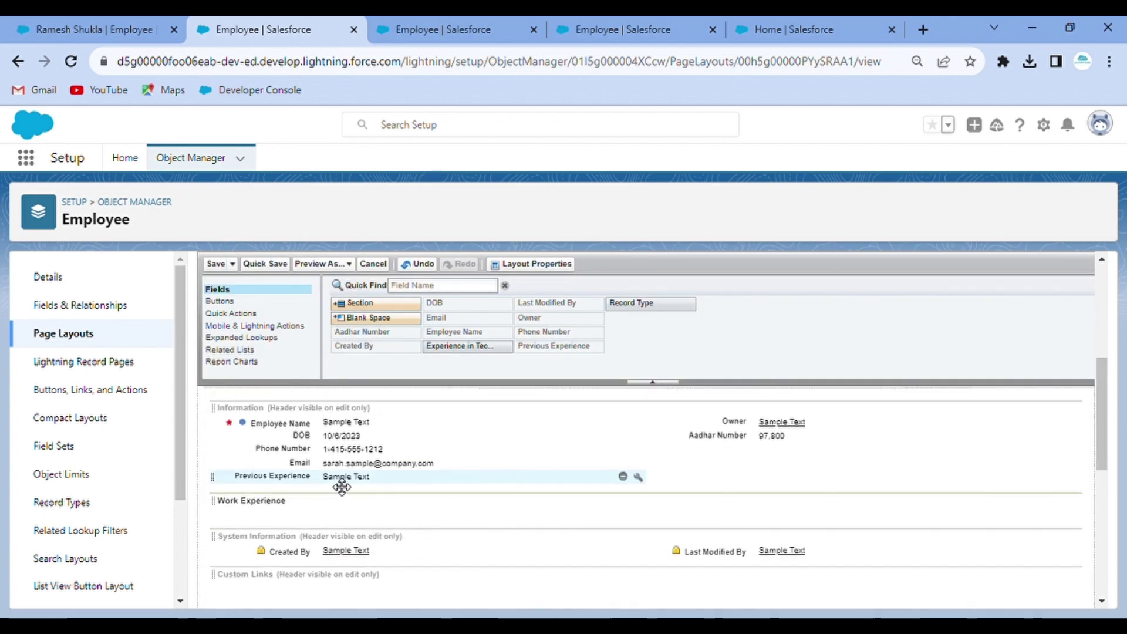
pyautogui.moveTo(343, 487); pyautogui.dragTo(335, 516)
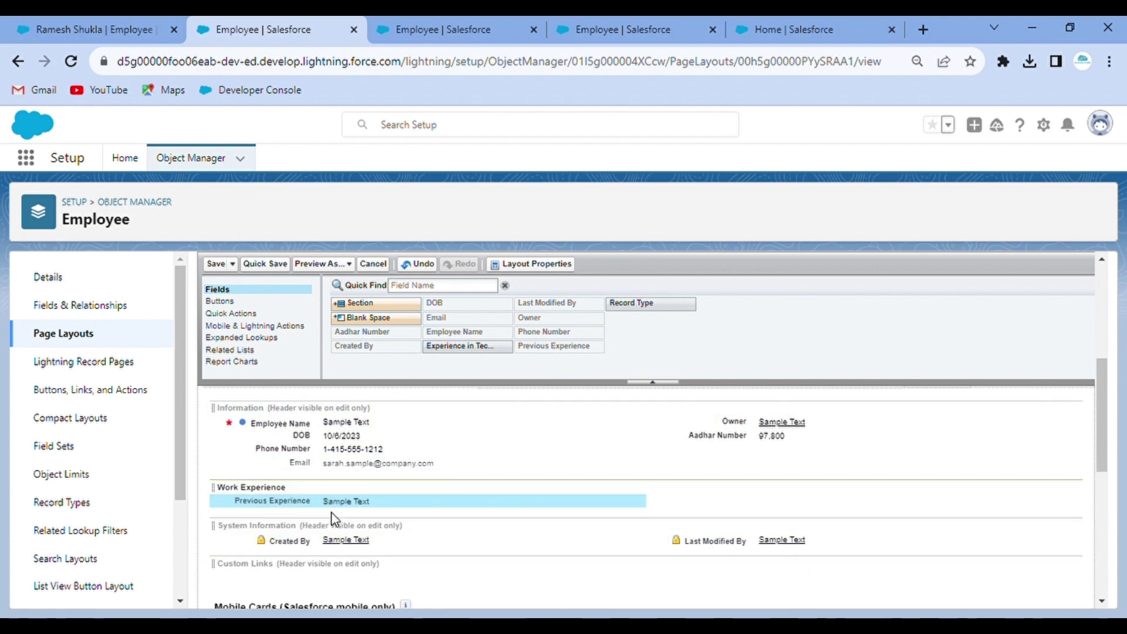
pyautogui.scroll(2, 502, 499)
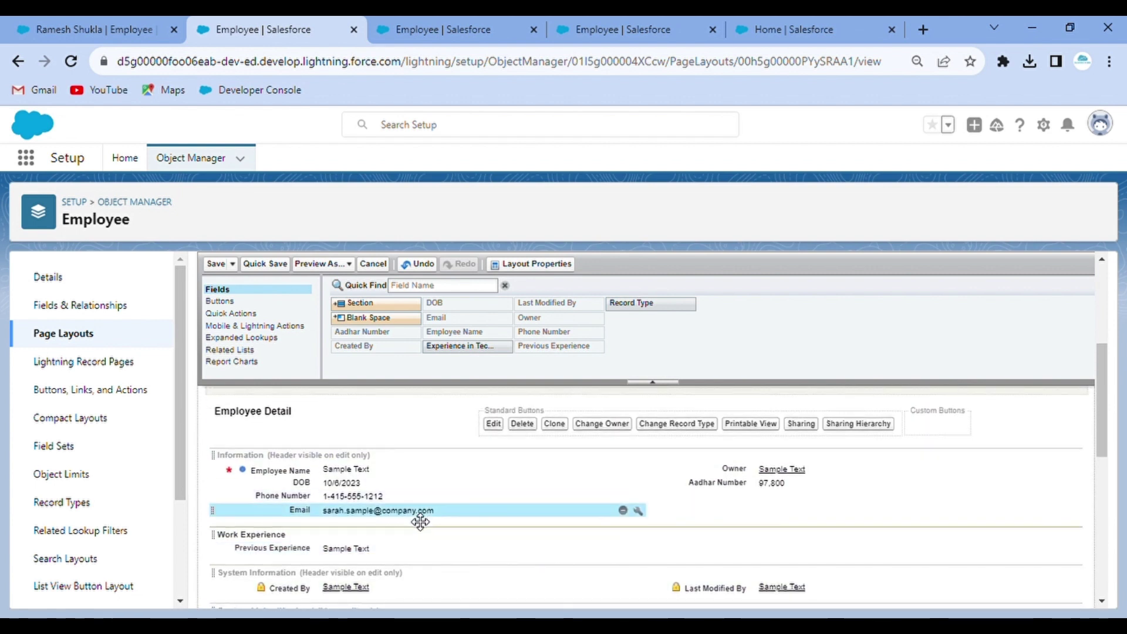
pyautogui.moveTo(420, 516); pyautogui.dragTo(690, 502)
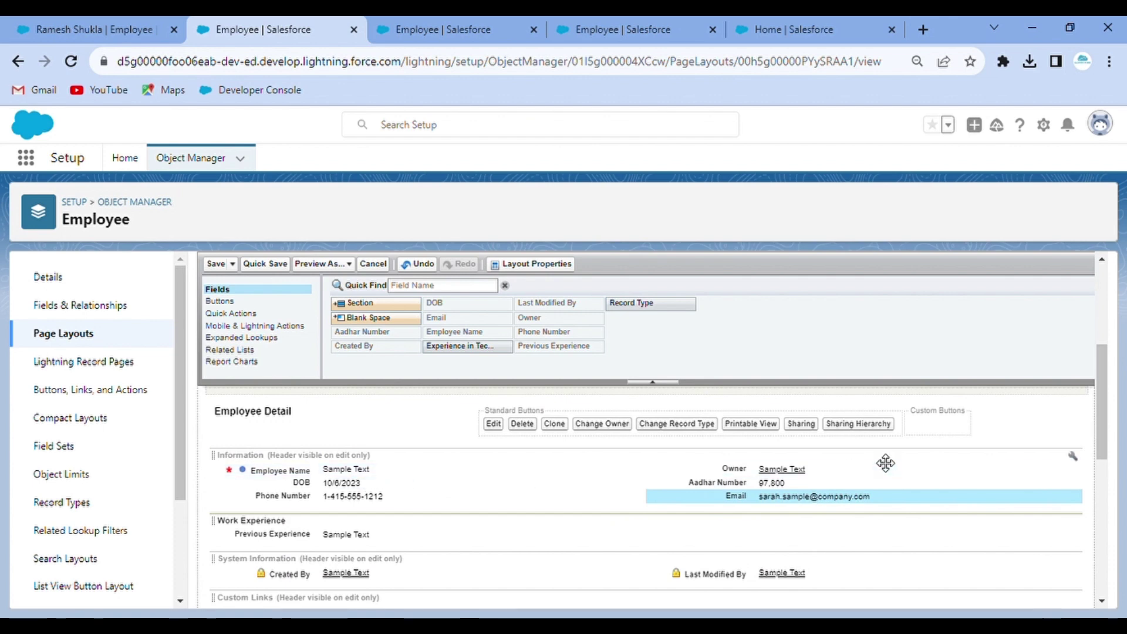
# - Show the Information and System Information headers on detail pages and save the Ground Staff layout
pyautogui.click(1075, 458)
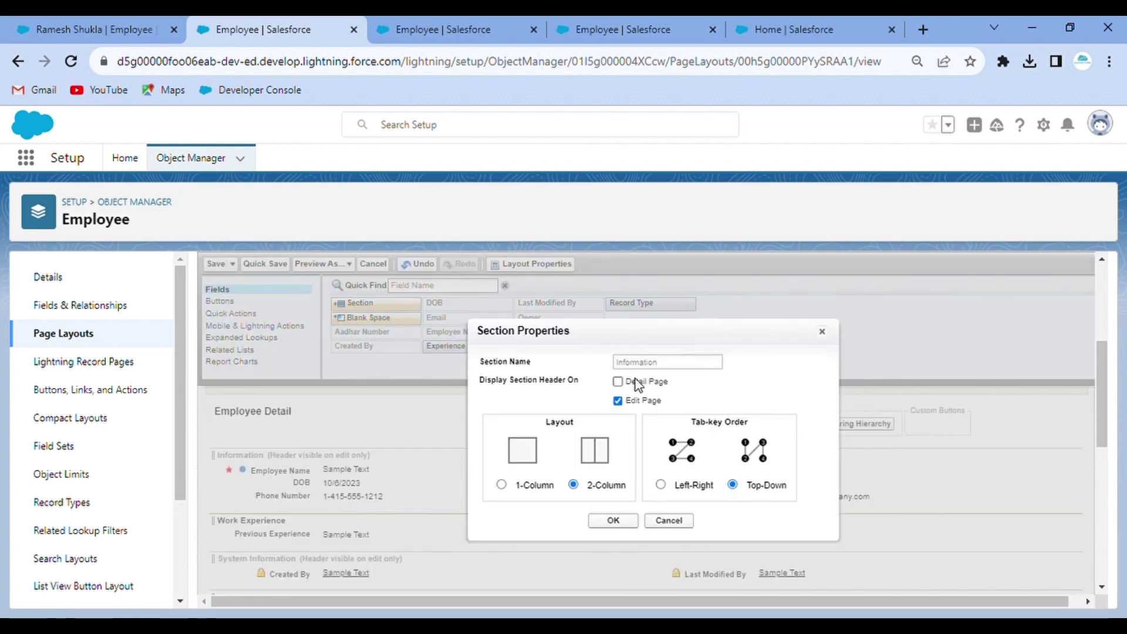
pyautogui.click(618, 382)
pyautogui.click(613, 522)
pyautogui.scroll(-1, 646, 529)
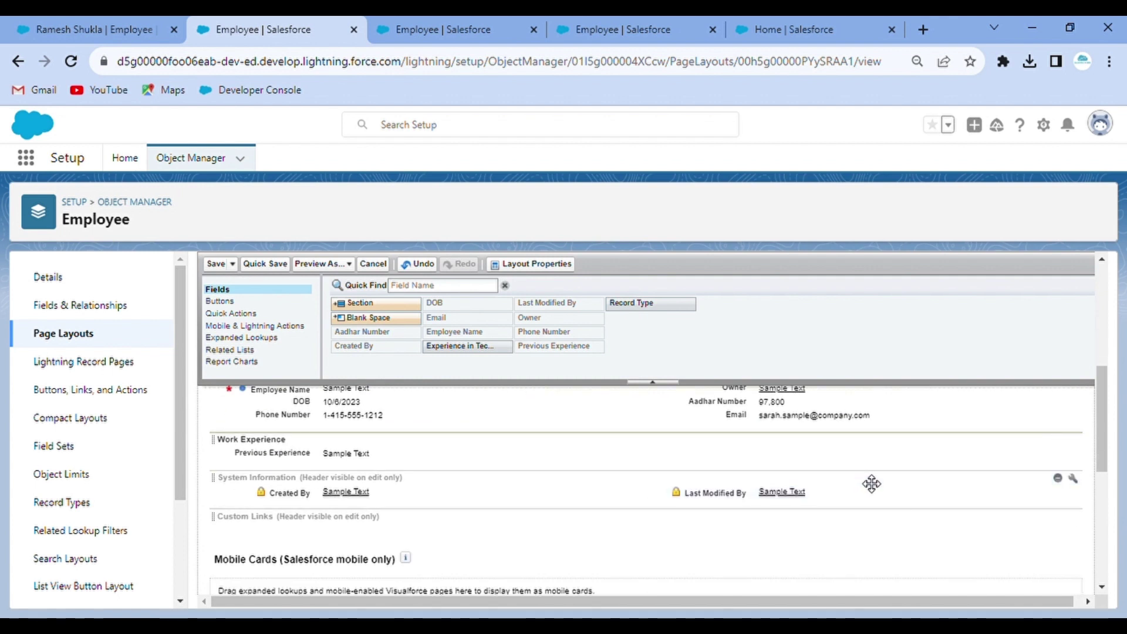
pyautogui.click(1075, 478)
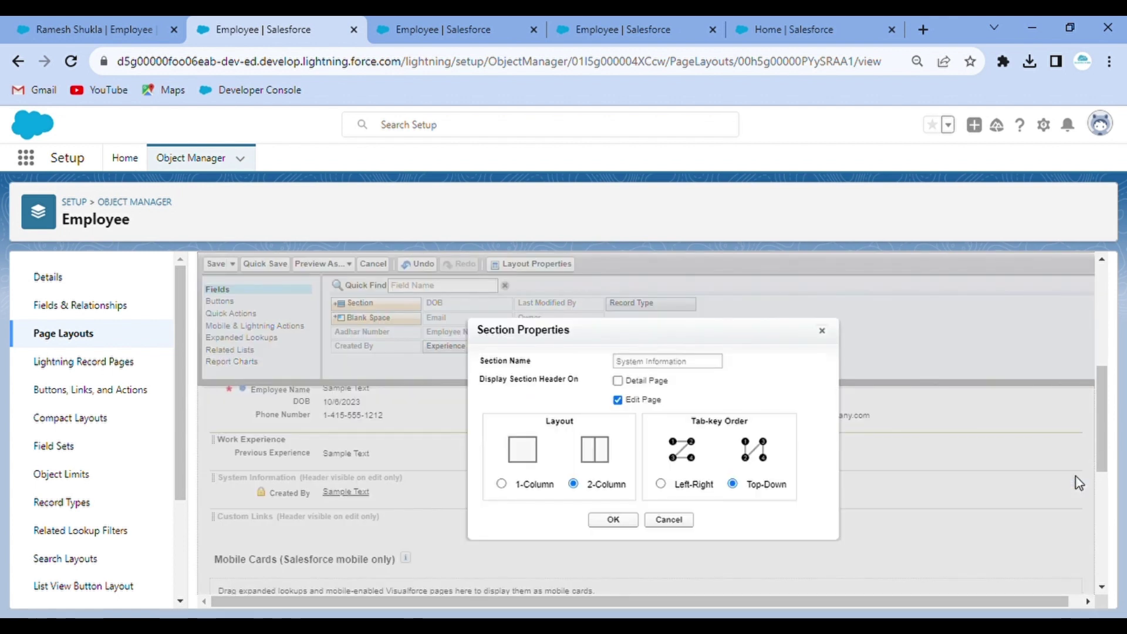
pyautogui.click(619, 381)
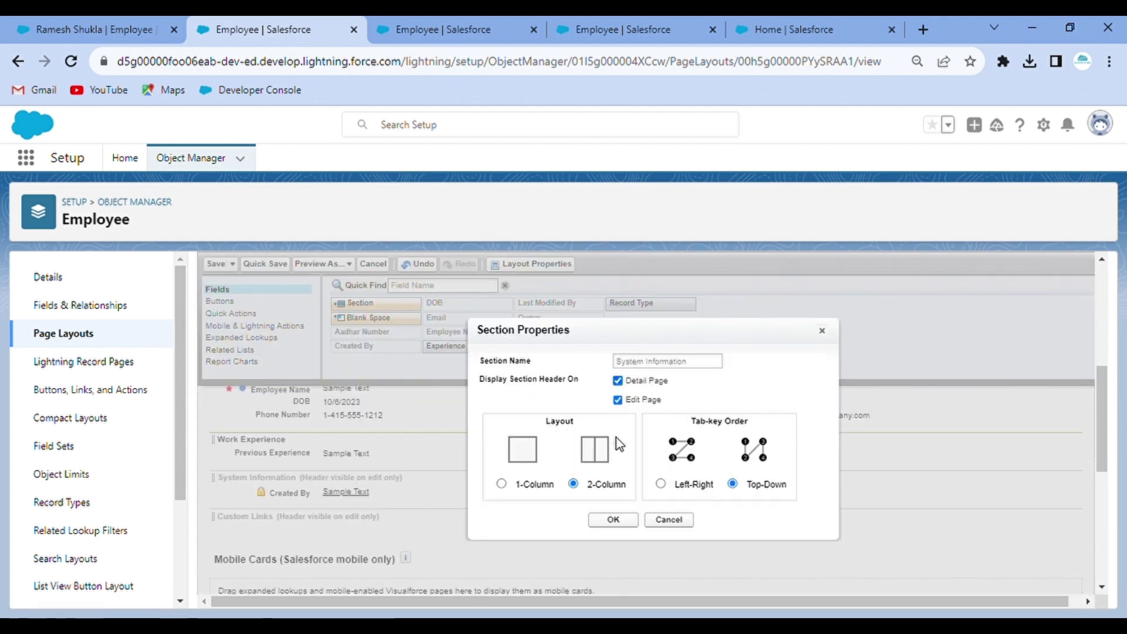
pyautogui.click(613, 521)
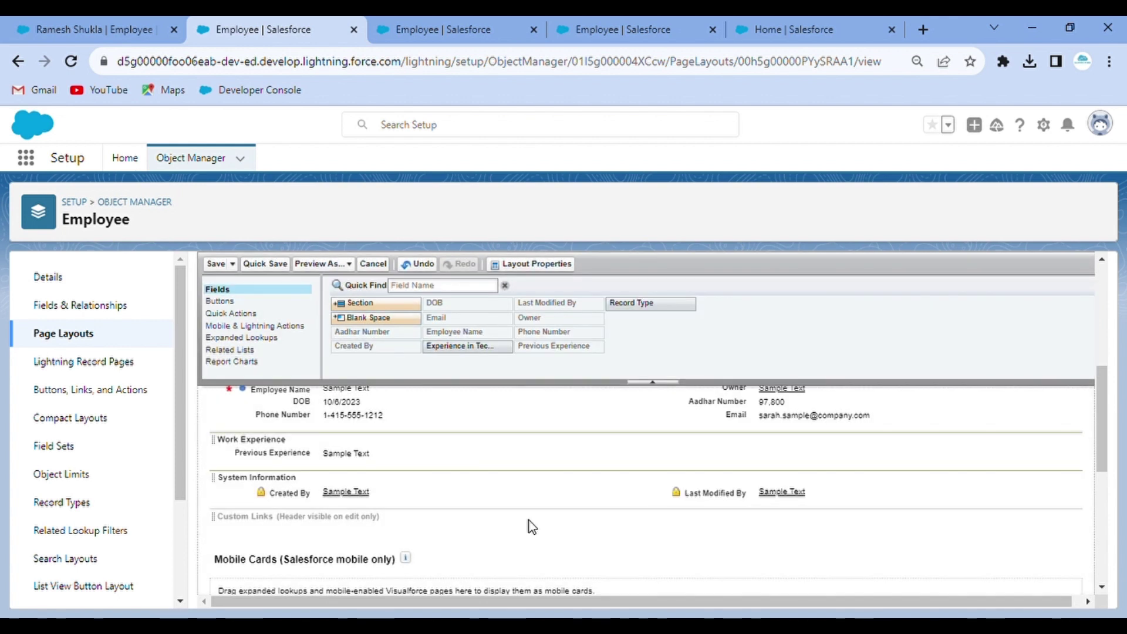
pyautogui.scroll(1, 480, 527)
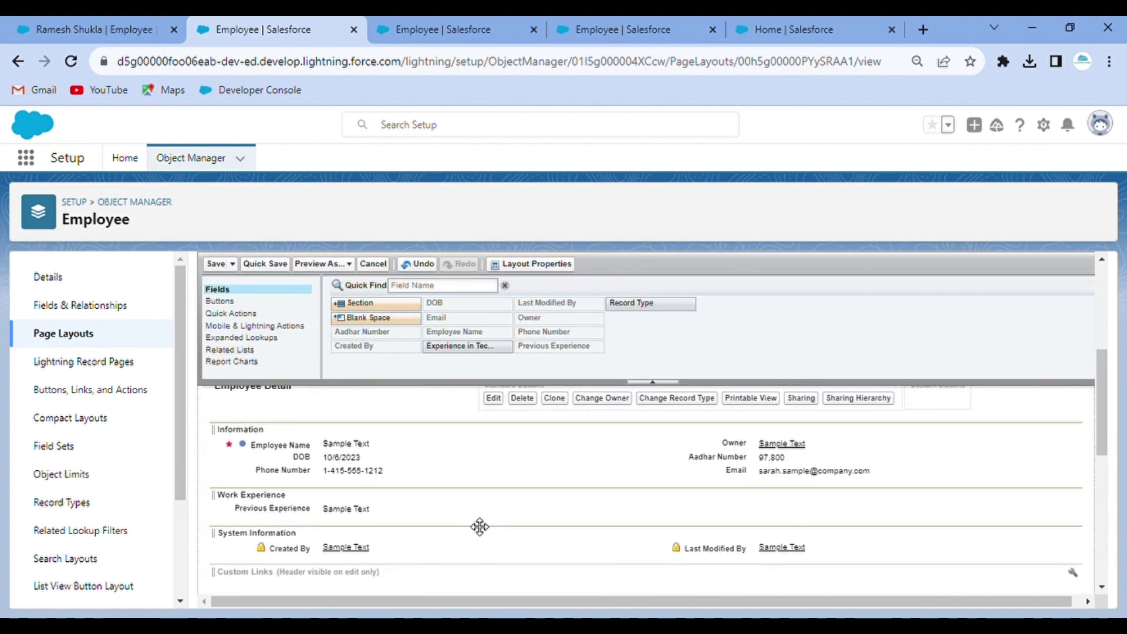
pyautogui.click(204, 258)
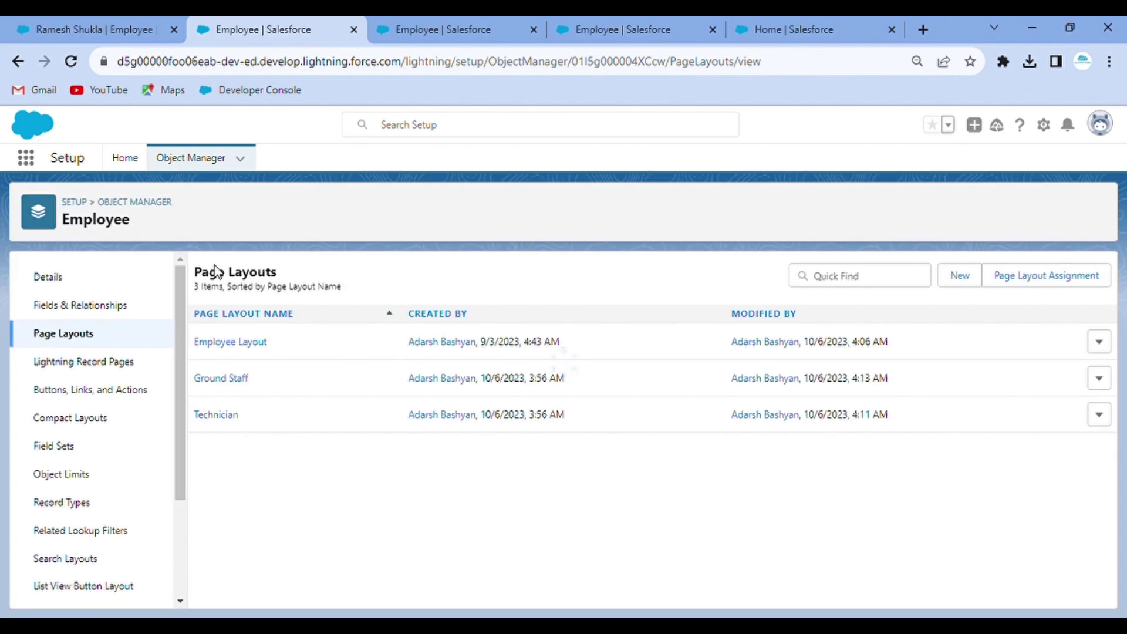
pyautogui.click(160, 27)
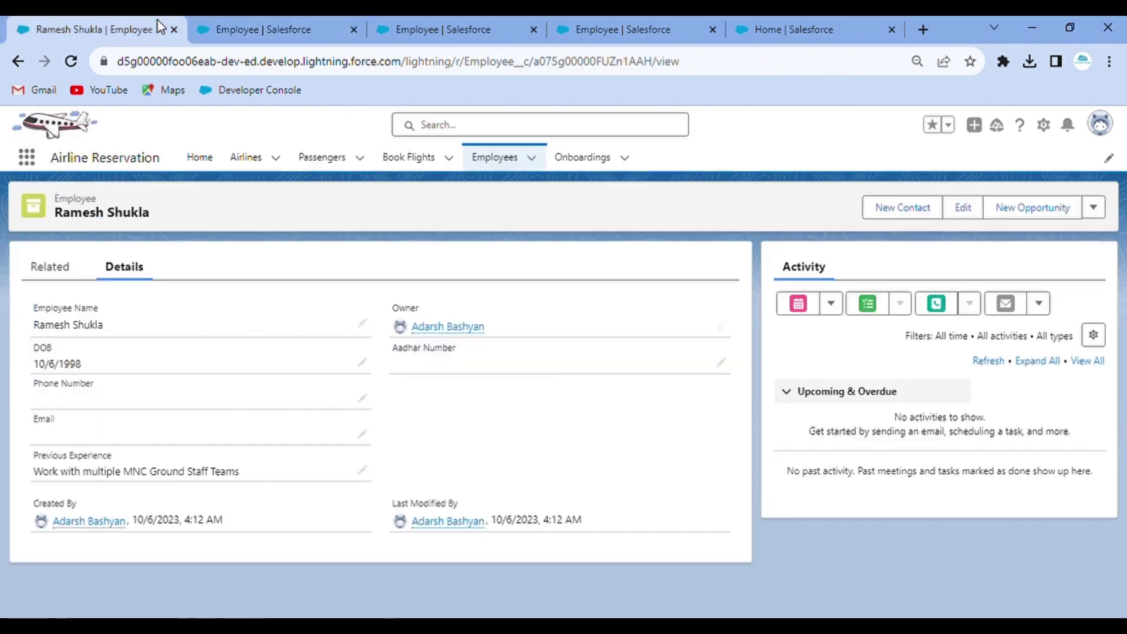
# - Reload the employee record and review its new section headers and related lists
pyautogui.click(64, 62)
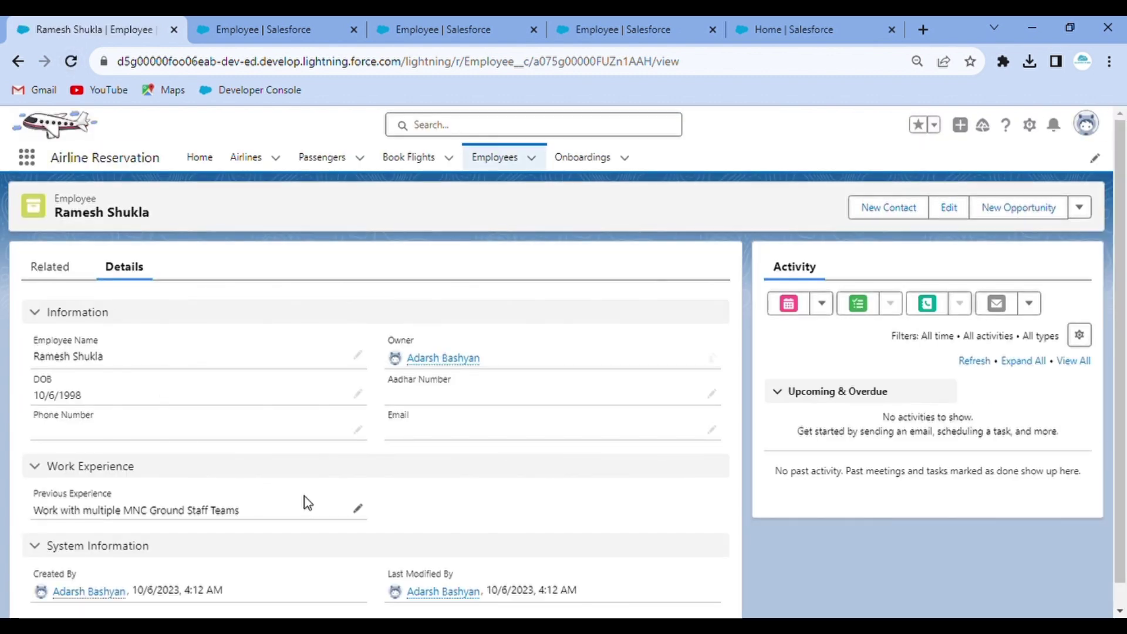
pyautogui.scroll(-1, 304, 496)
pyautogui.scroll(1, 382, 338)
pyautogui.click(49, 269)
# - Open another employee's record and return to the All Employees list
pyautogui.click(511, 168)
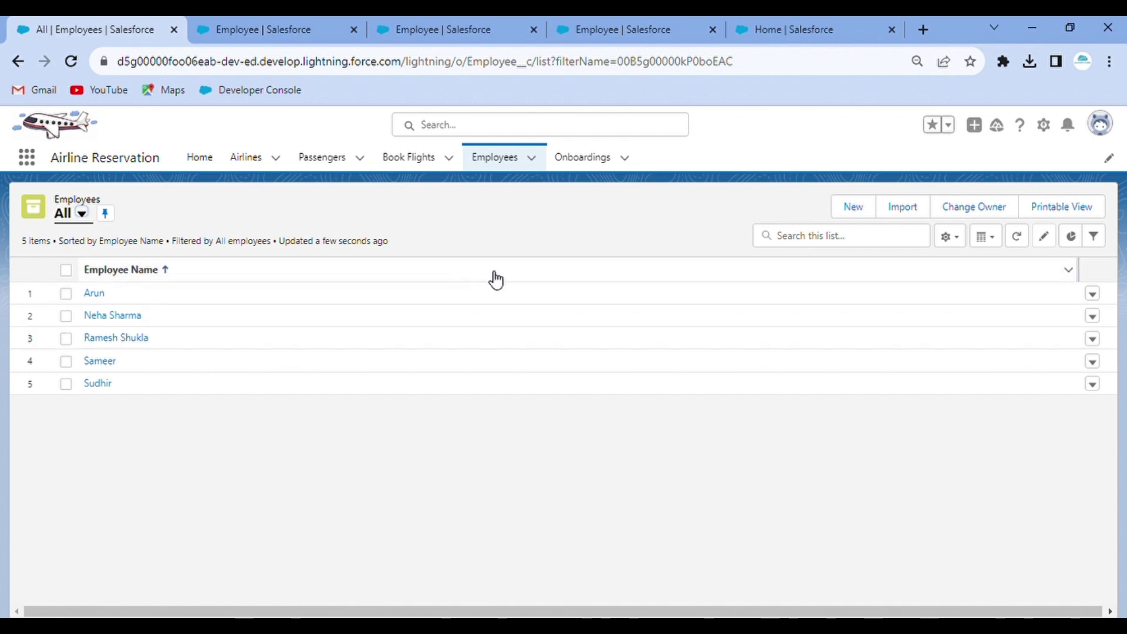
pyautogui.click(127, 317)
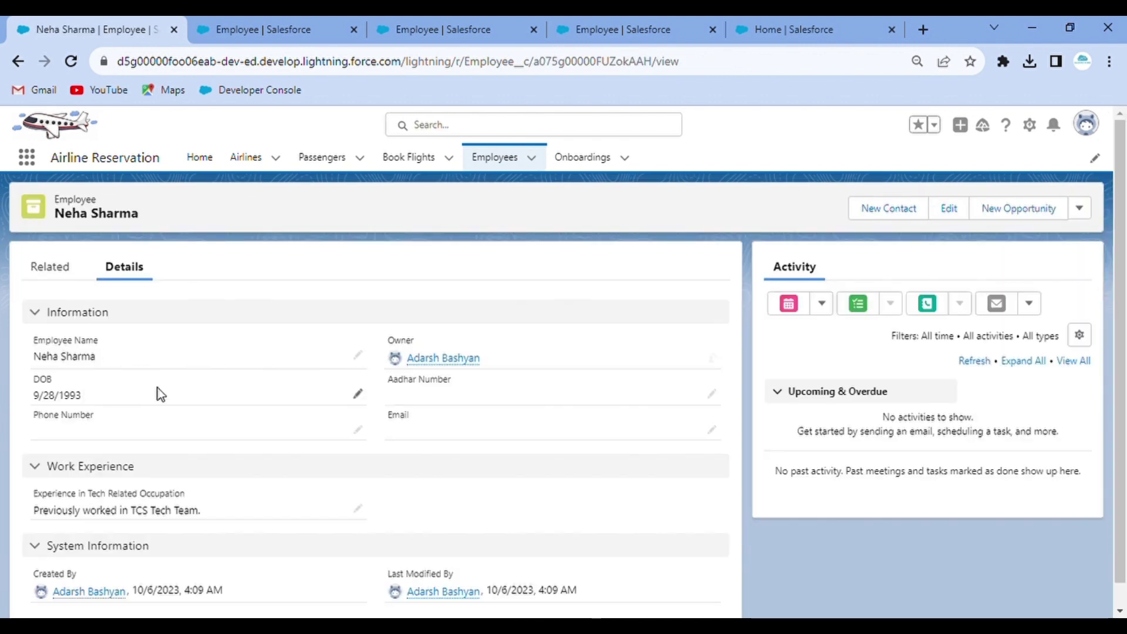
pyautogui.click(496, 159)
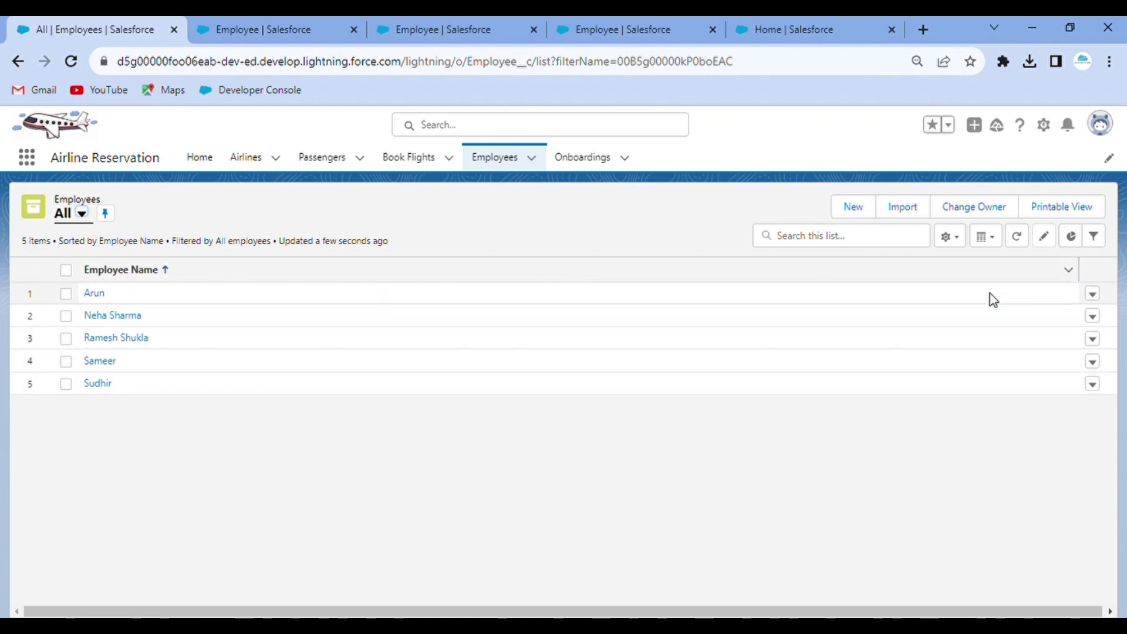
# - Add DOB and Record Type as visible columns in the All Employees list view
pyautogui.click(963, 246)
pyautogui.click(909, 424)
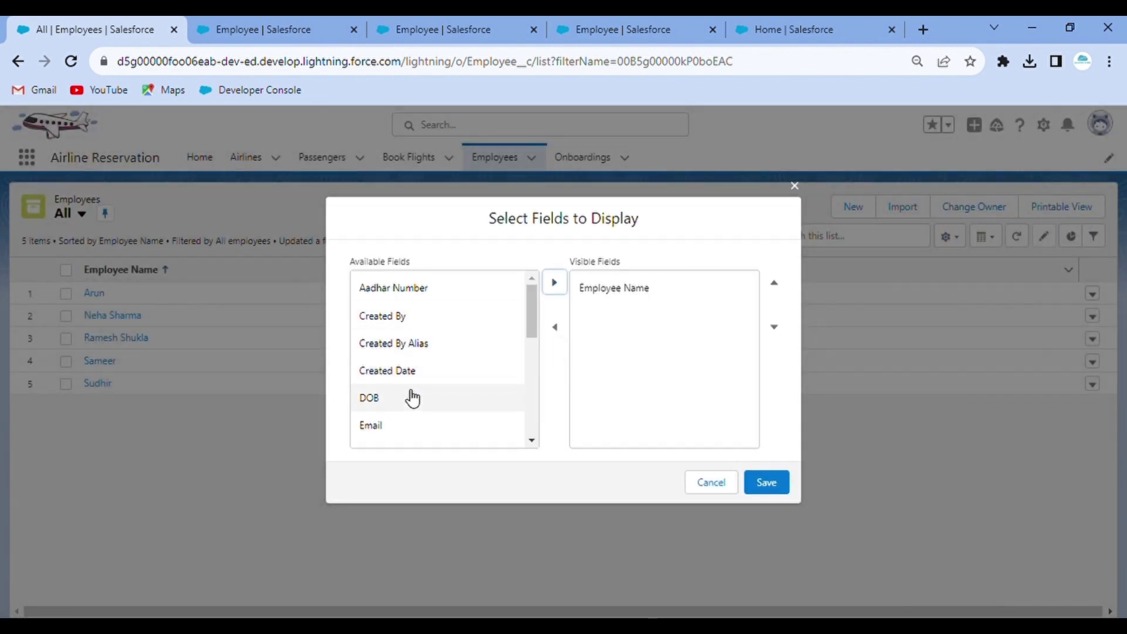
pyautogui.click(411, 398)
pyautogui.click(555, 284)
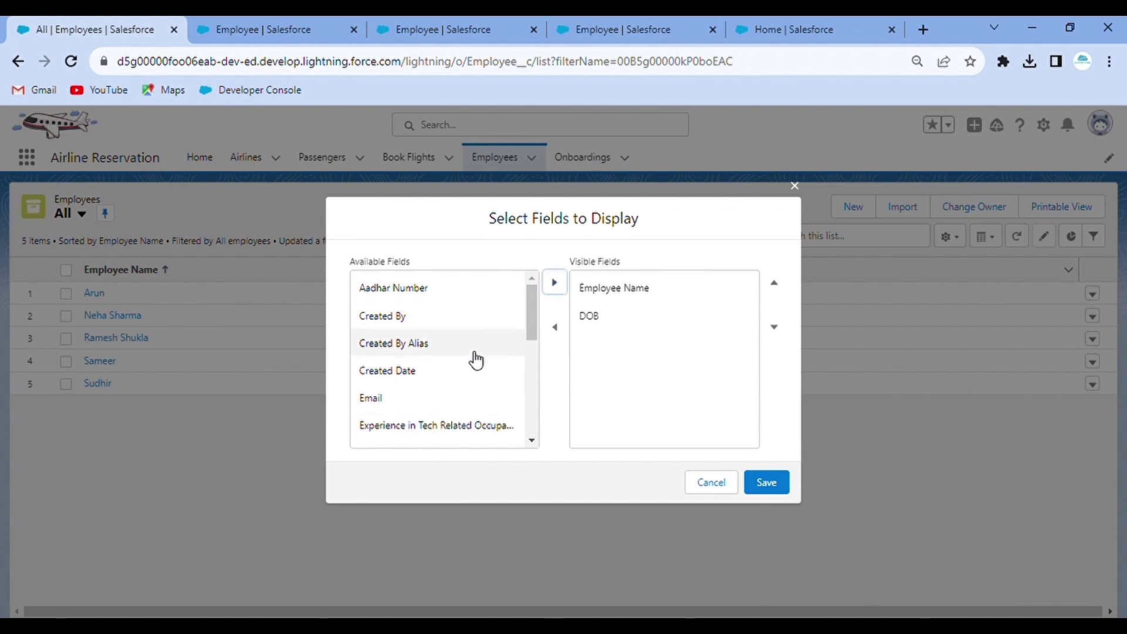
pyautogui.scroll(-5, 470, 367)
pyautogui.click(412, 434)
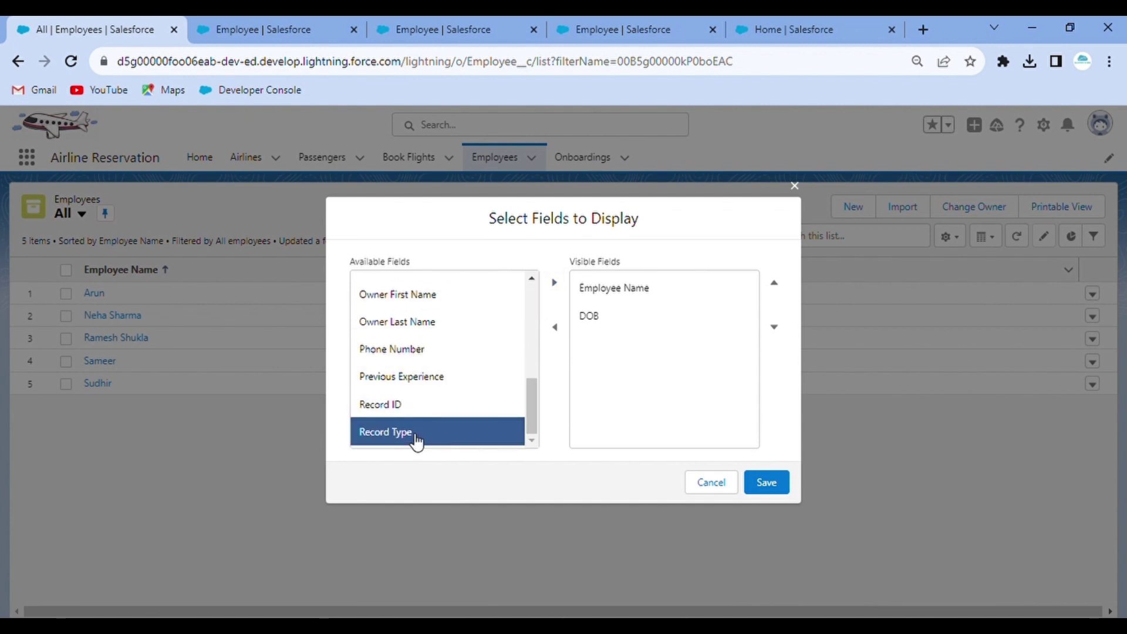
pyautogui.click(767, 487)
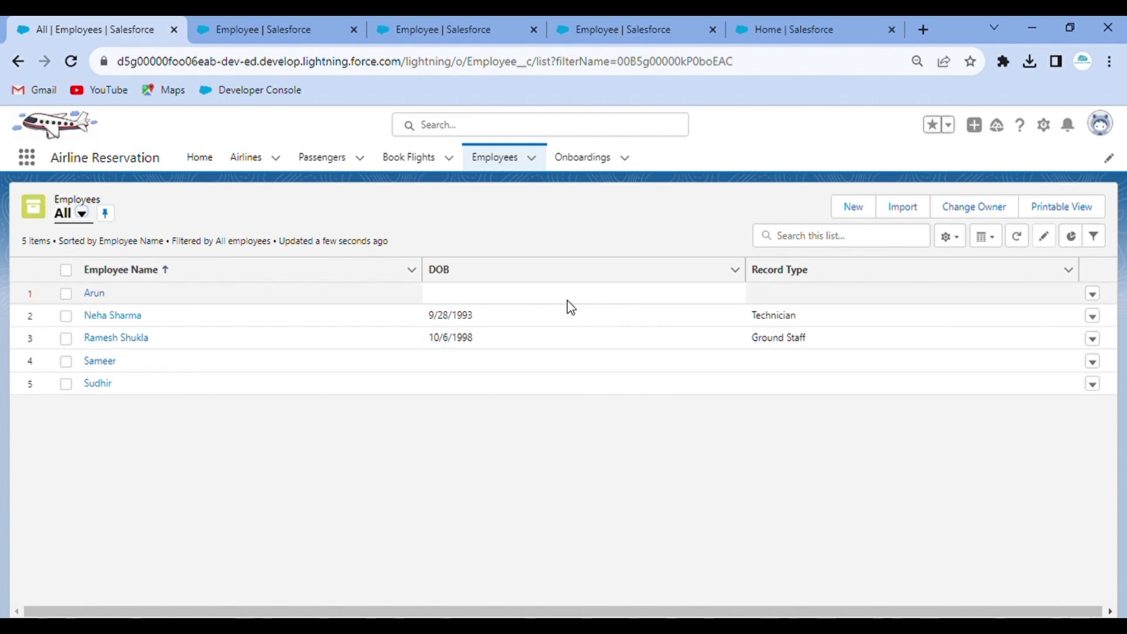
# - Browse the available list views, then return to the Employee Page Layouts in Setup
pyautogui.click(83, 215)
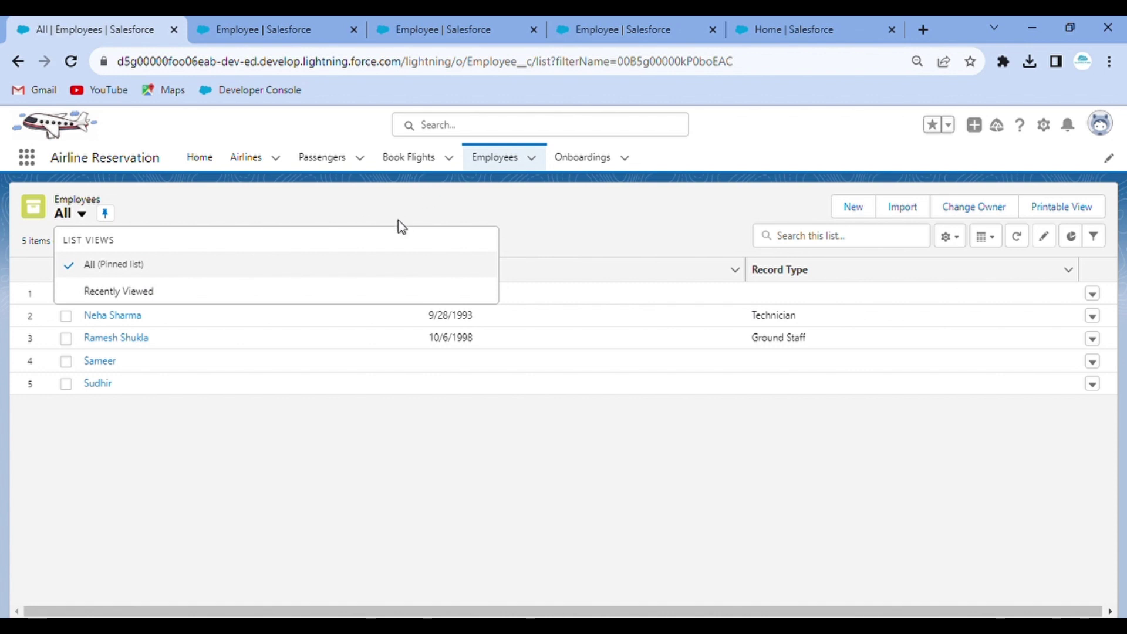
pyautogui.click(354, 197)
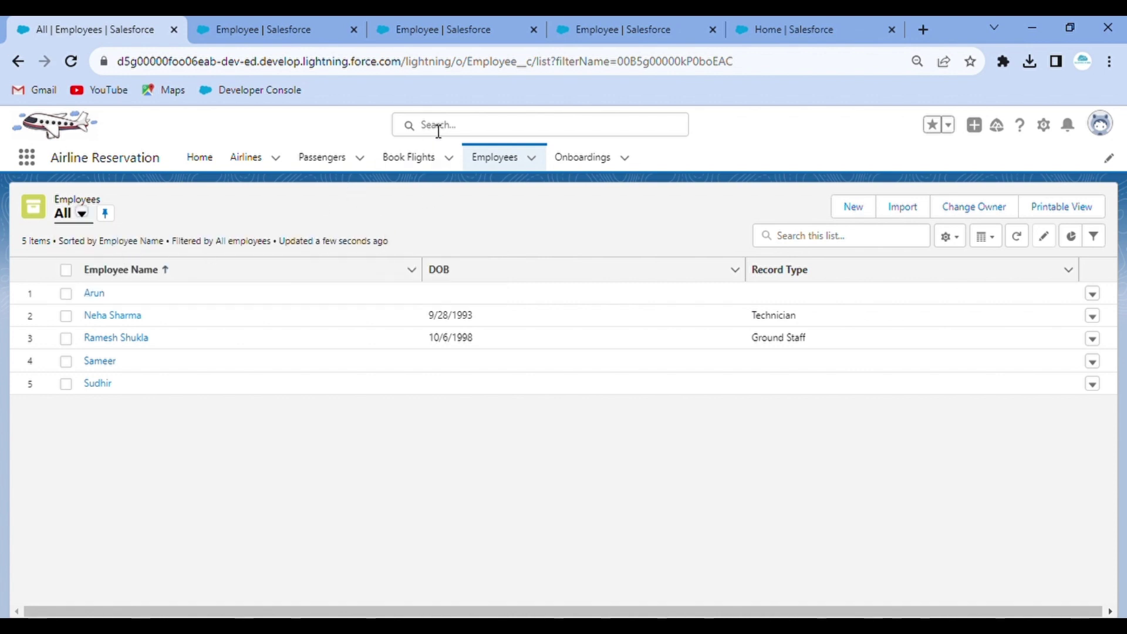
pyautogui.click(428, 28)
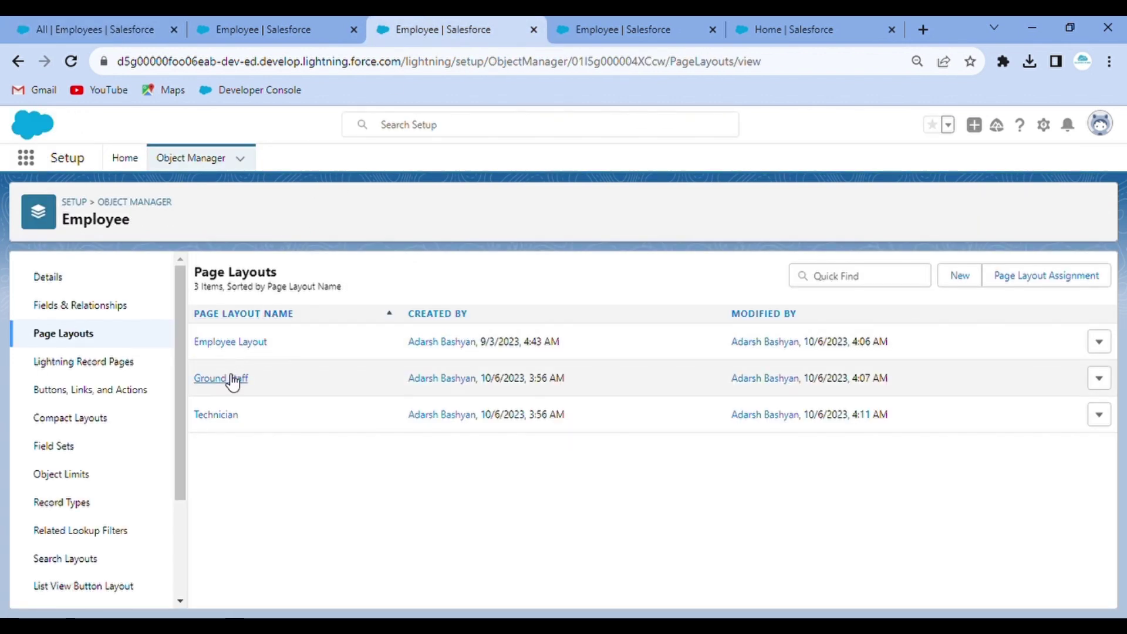
# - In the Ground Staff page layout, override the predefined Lightning actions and global publisher actions
pyautogui.click(233, 379)
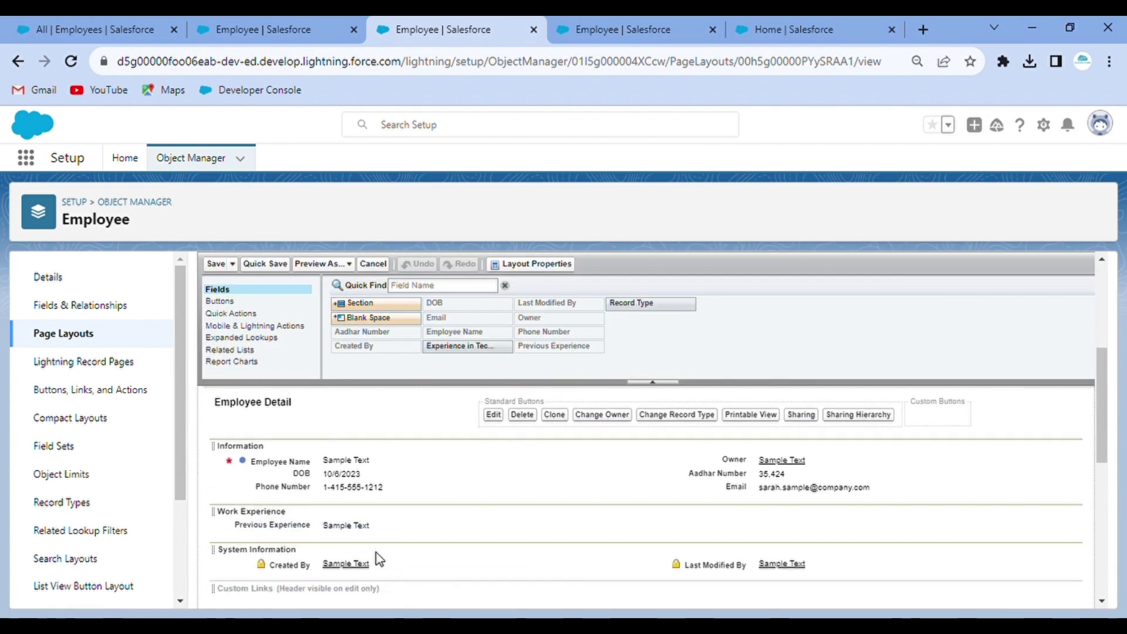
pyautogui.scroll(-2, 382, 536)
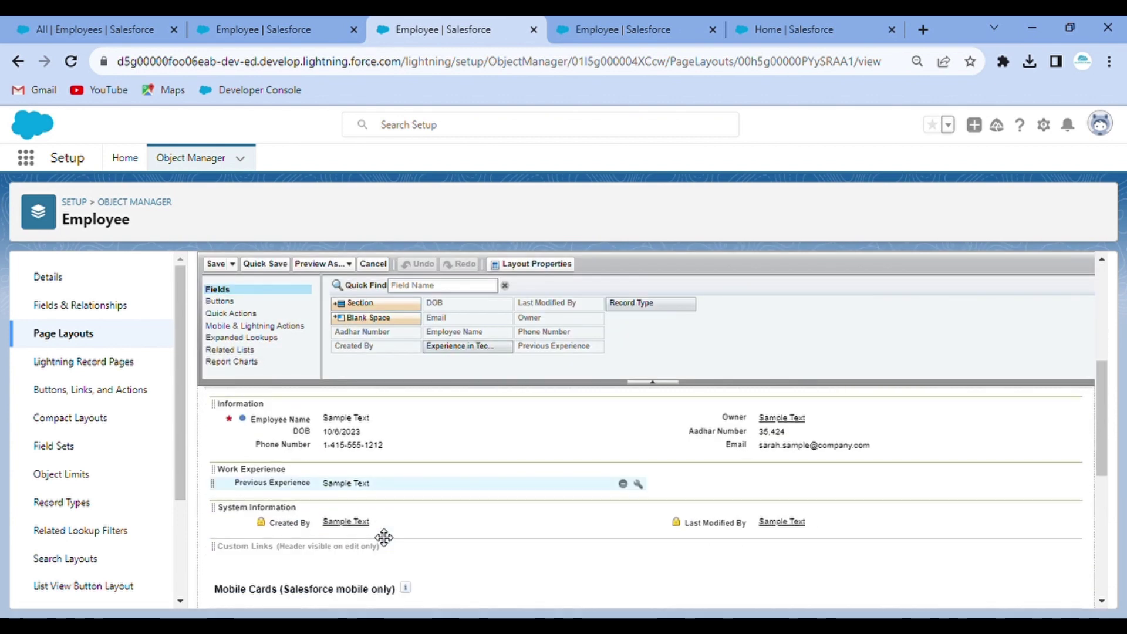
pyautogui.scroll(3, 470, 493)
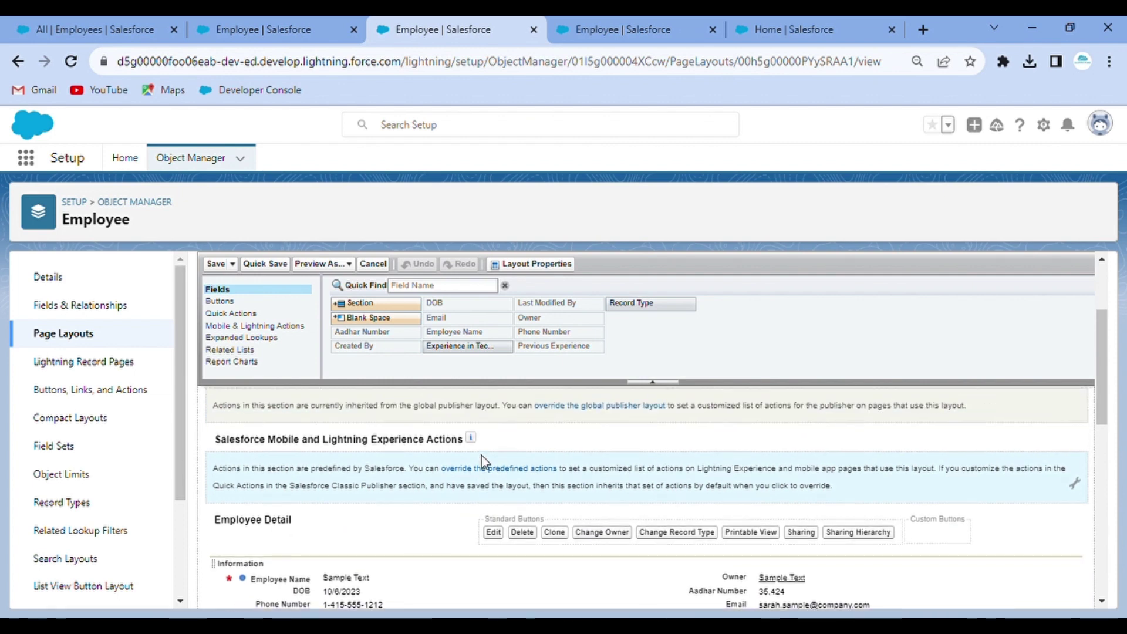
pyautogui.click(503, 469)
pyautogui.scroll(1, 503, 471)
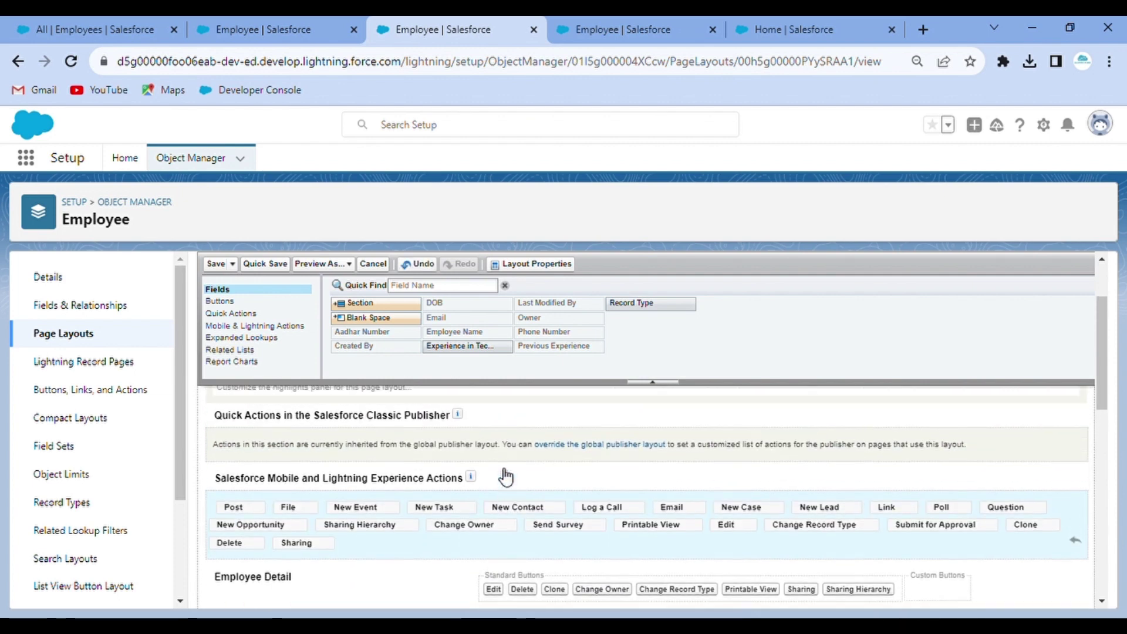
pyautogui.click(558, 447)
pyautogui.scroll(1, 503, 527)
# - Open an employee record from the Employees list and check its additional actions menu
pyautogui.click(63, 17)
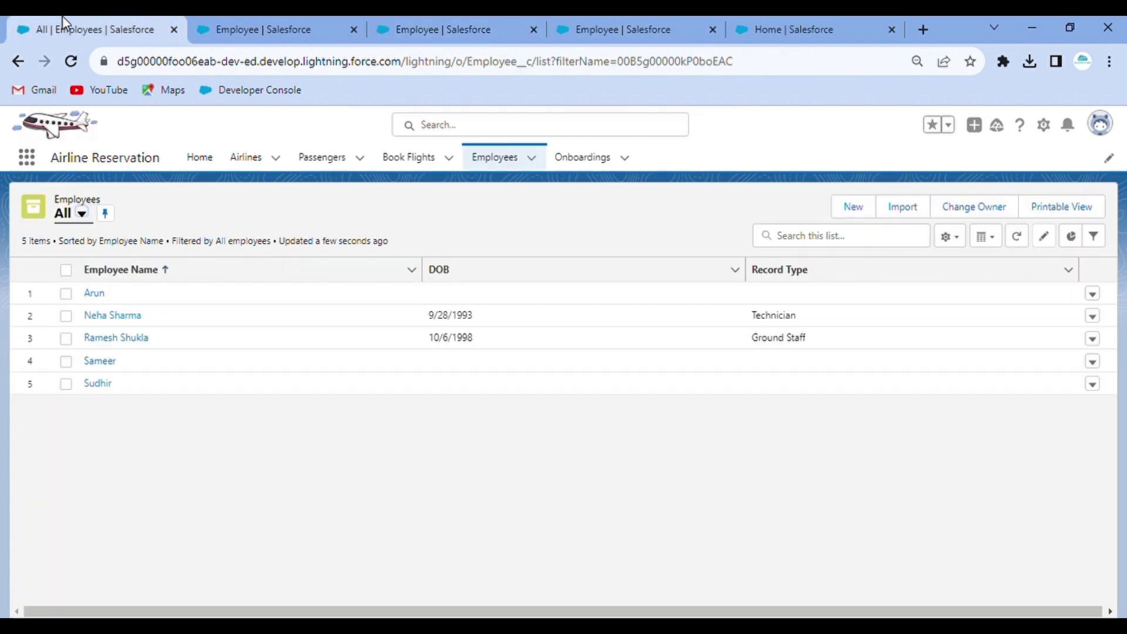
pyautogui.click(119, 317)
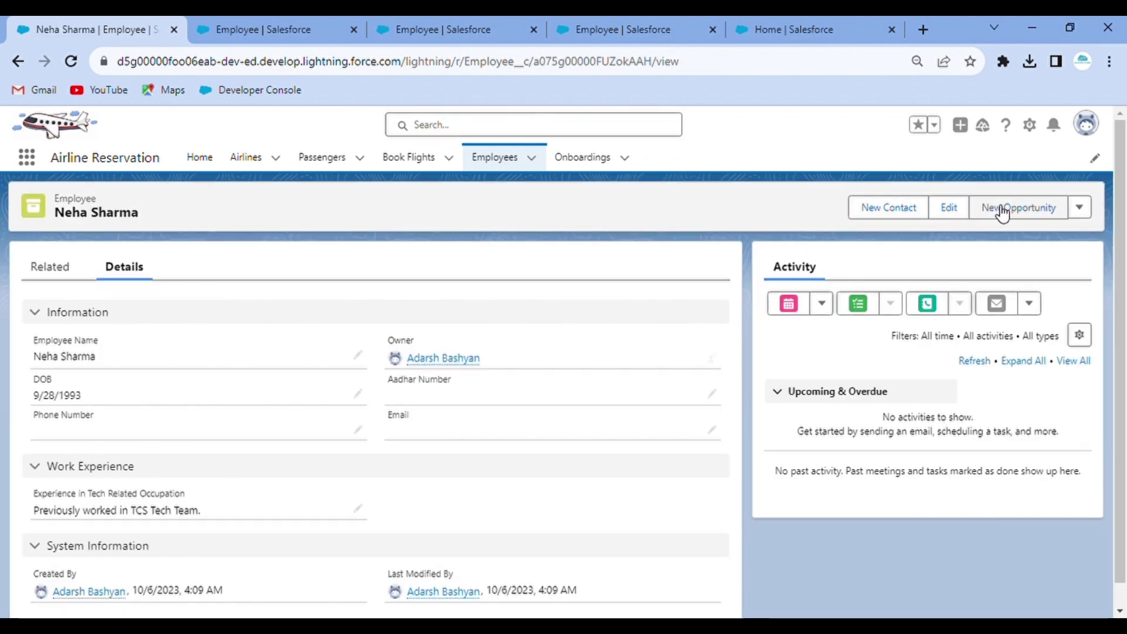
pyautogui.click(1080, 208)
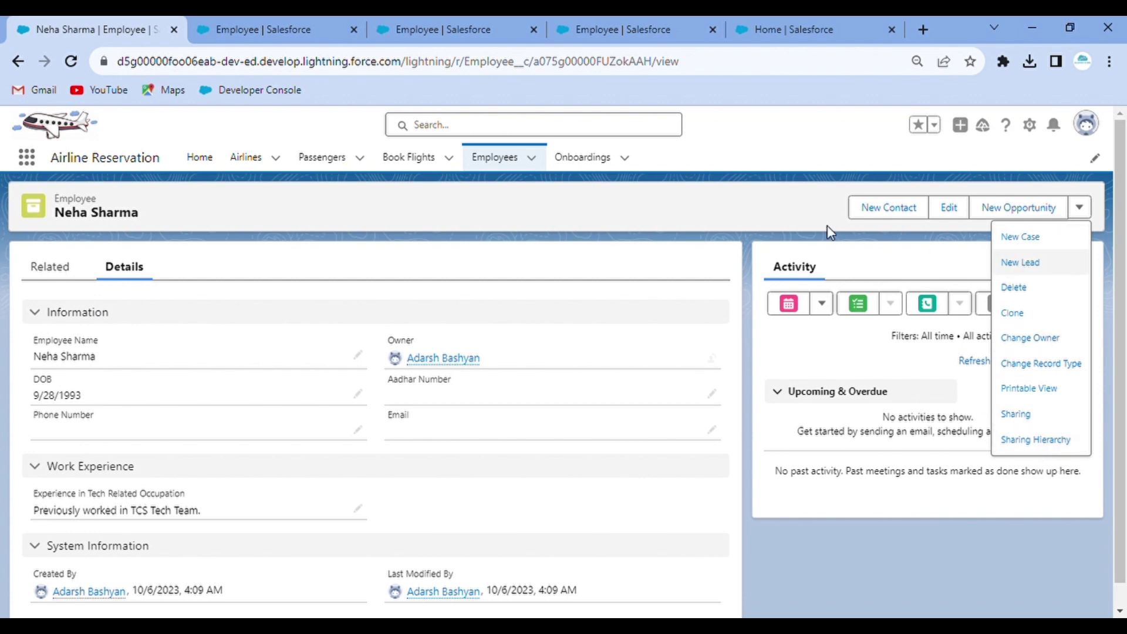
pyautogui.click(726, 228)
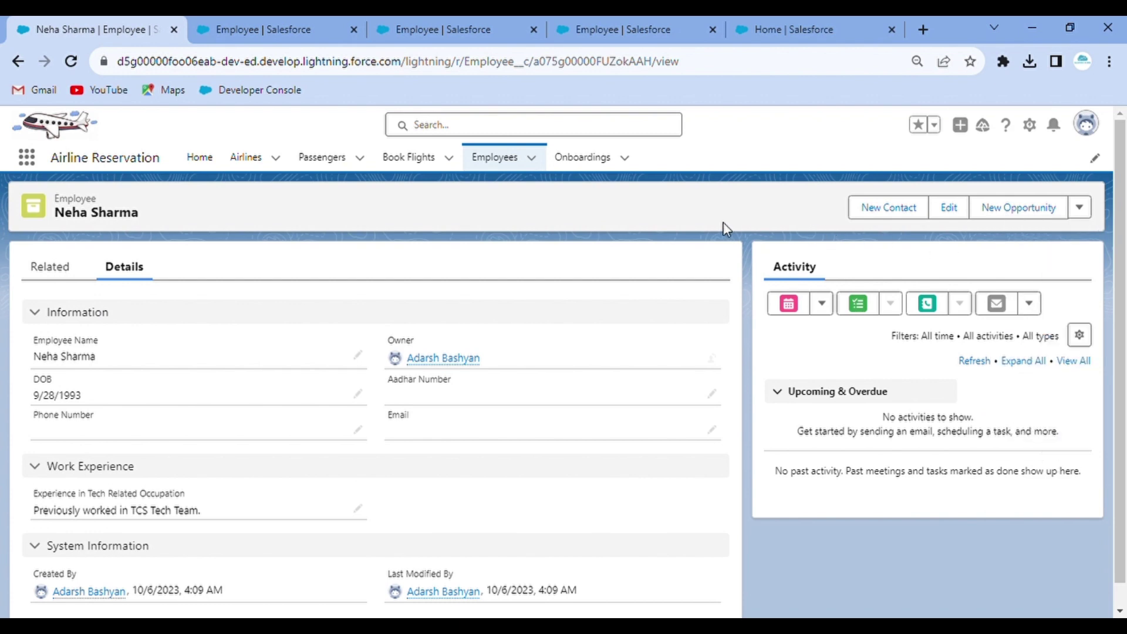
# - Glance over the page layout editor, then return to the Technician employee record
pyautogui.click(392, 17)
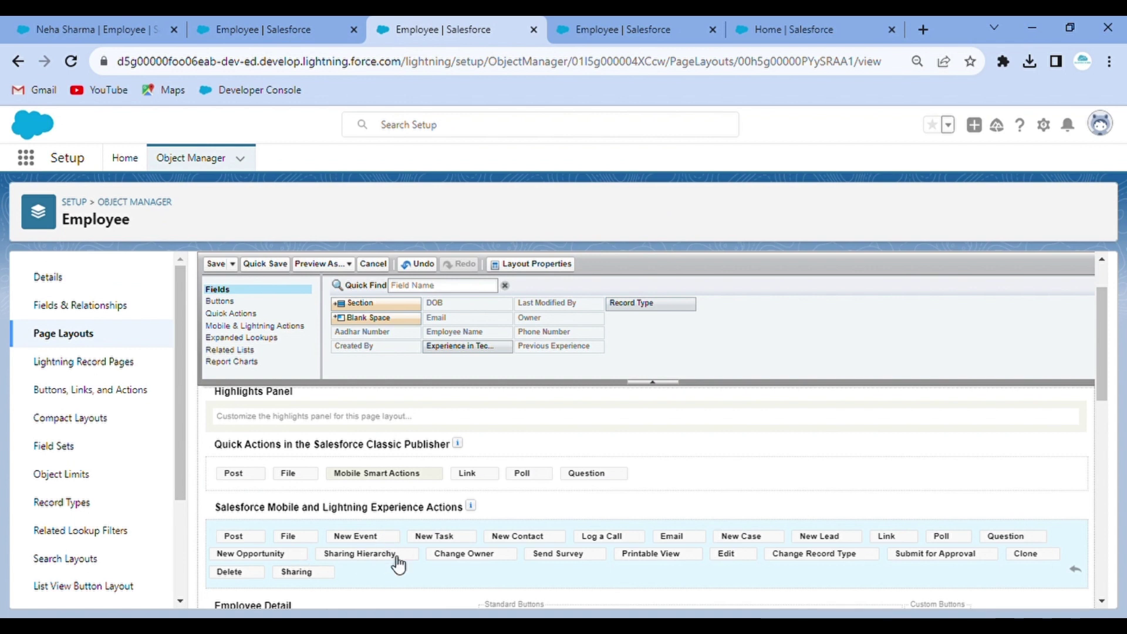
pyautogui.scroll(-1, 285, 527)
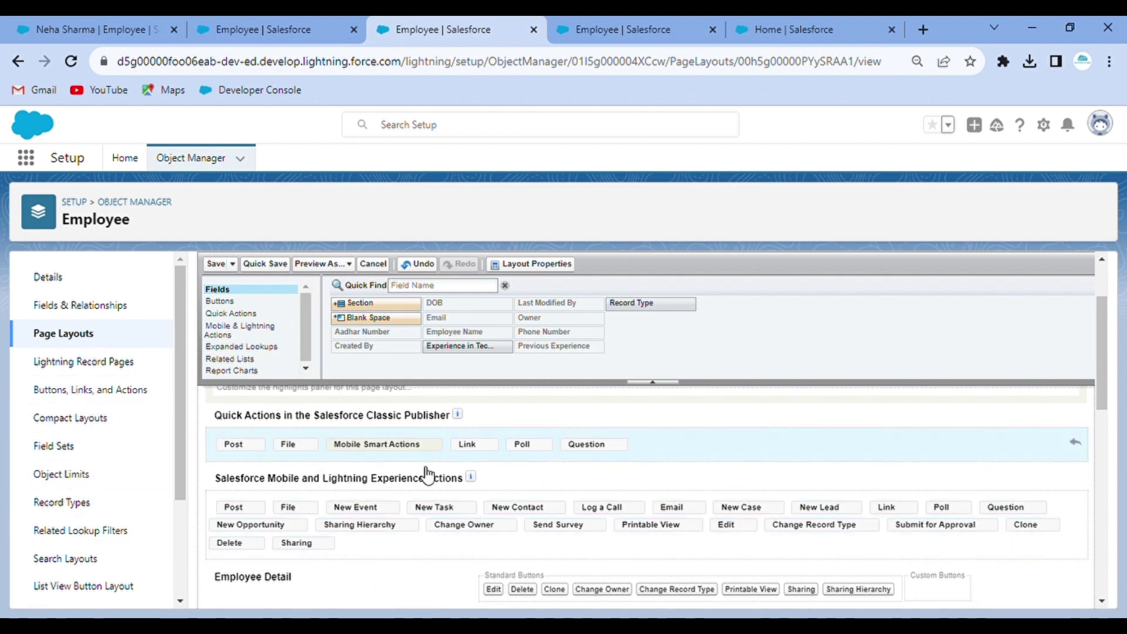
pyautogui.click(100, 29)
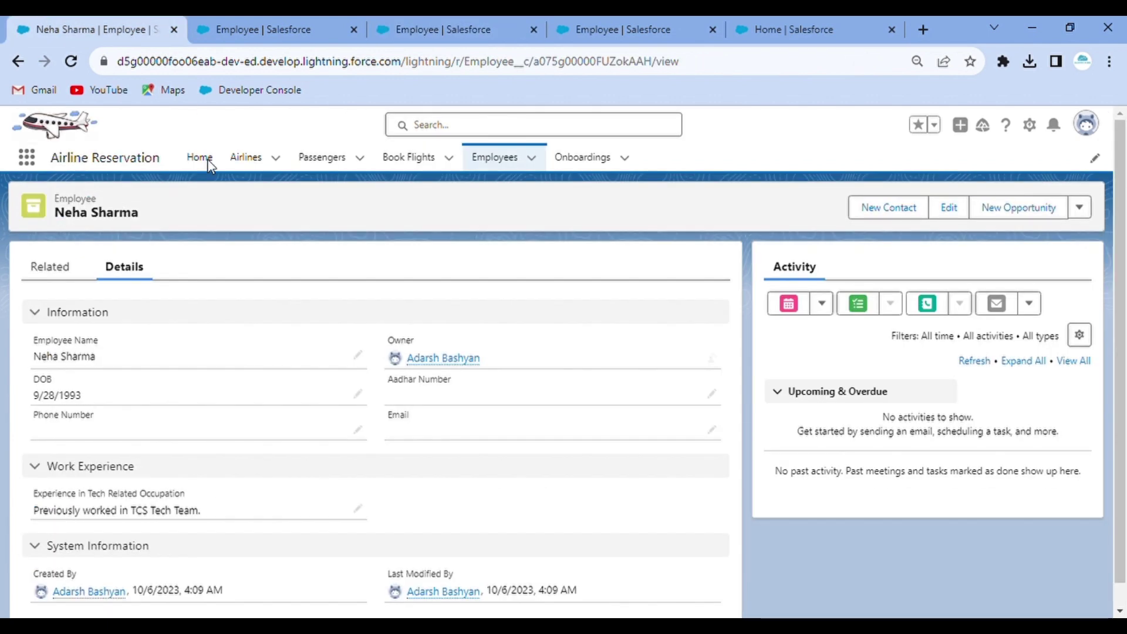
pyautogui.click(249, 16)
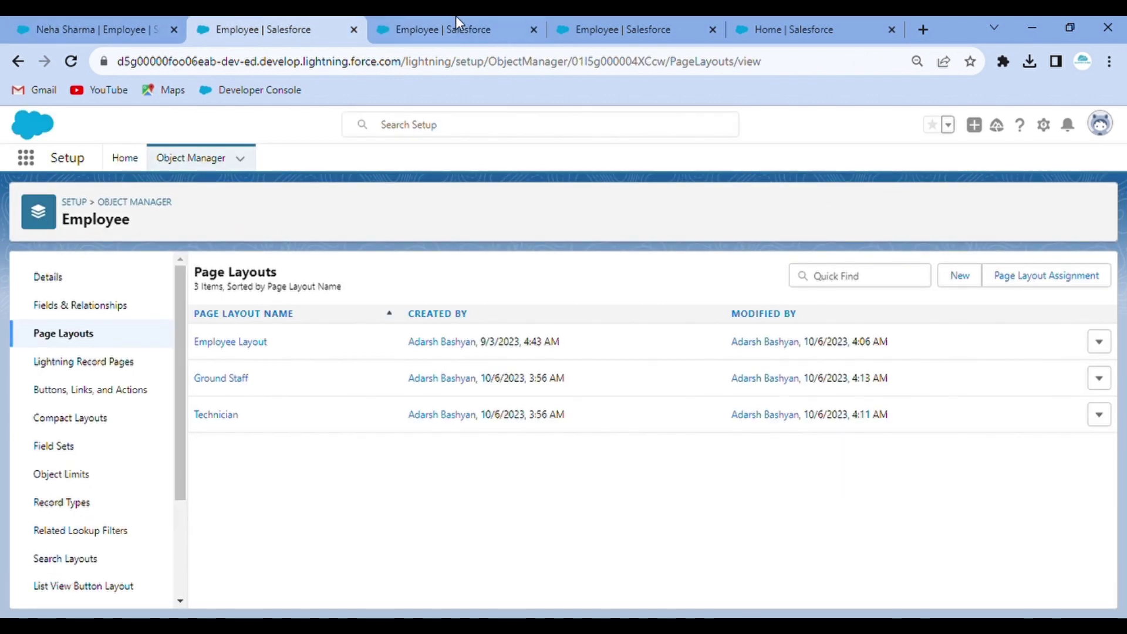
pyautogui.click(464, 16)
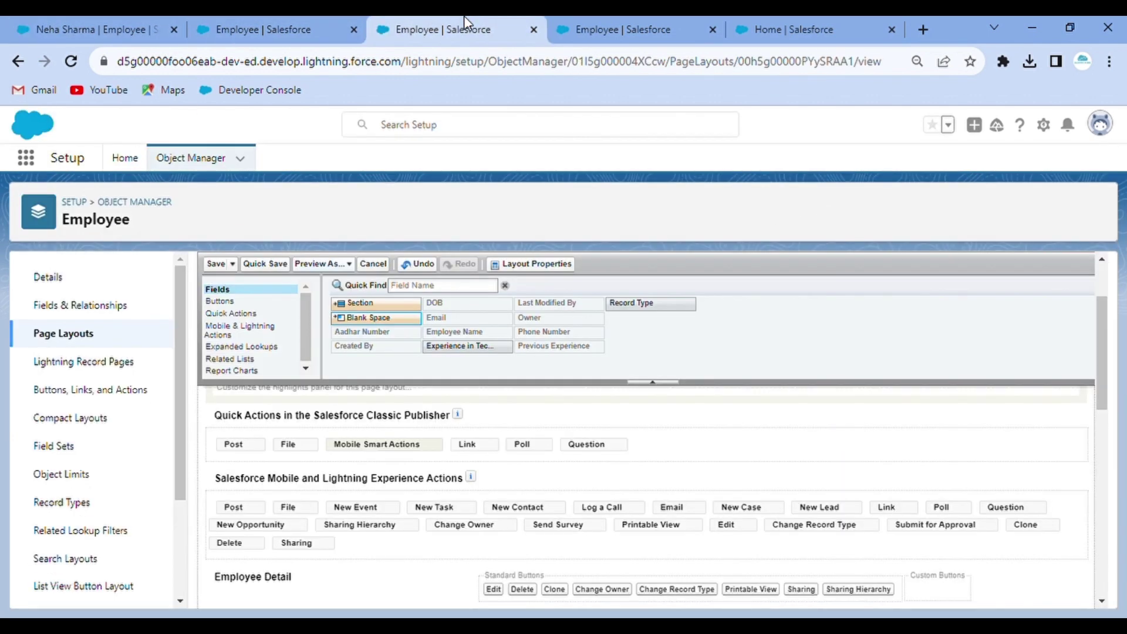
pyautogui.click(250, 361)
pyautogui.scroll(4, 395, 457)
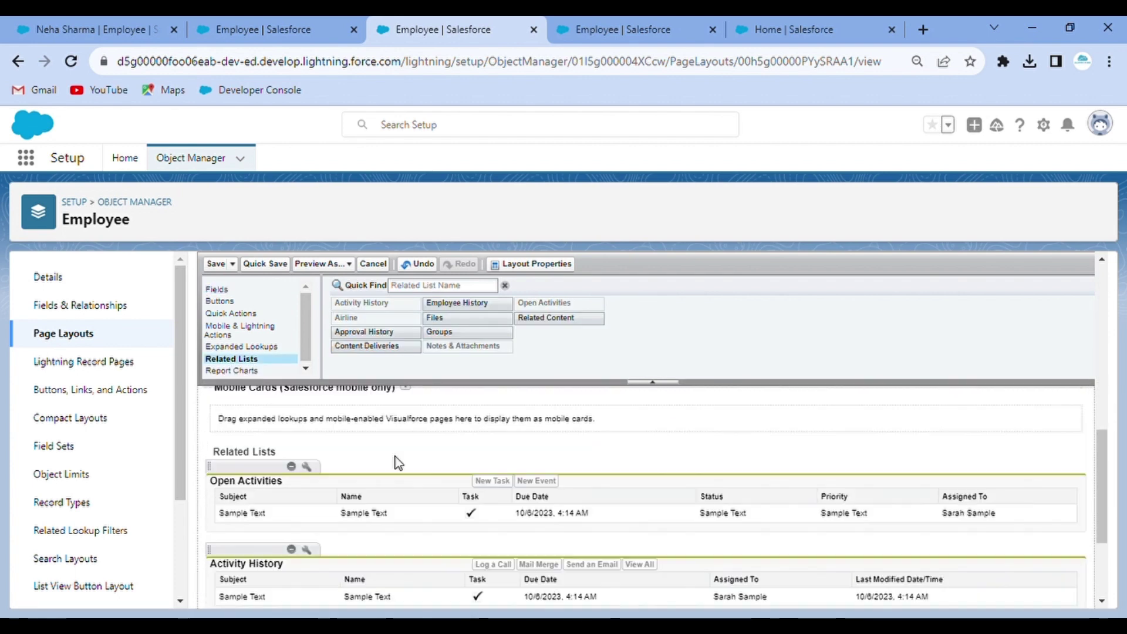
pyautogui.scroll(-3, 321, 476)
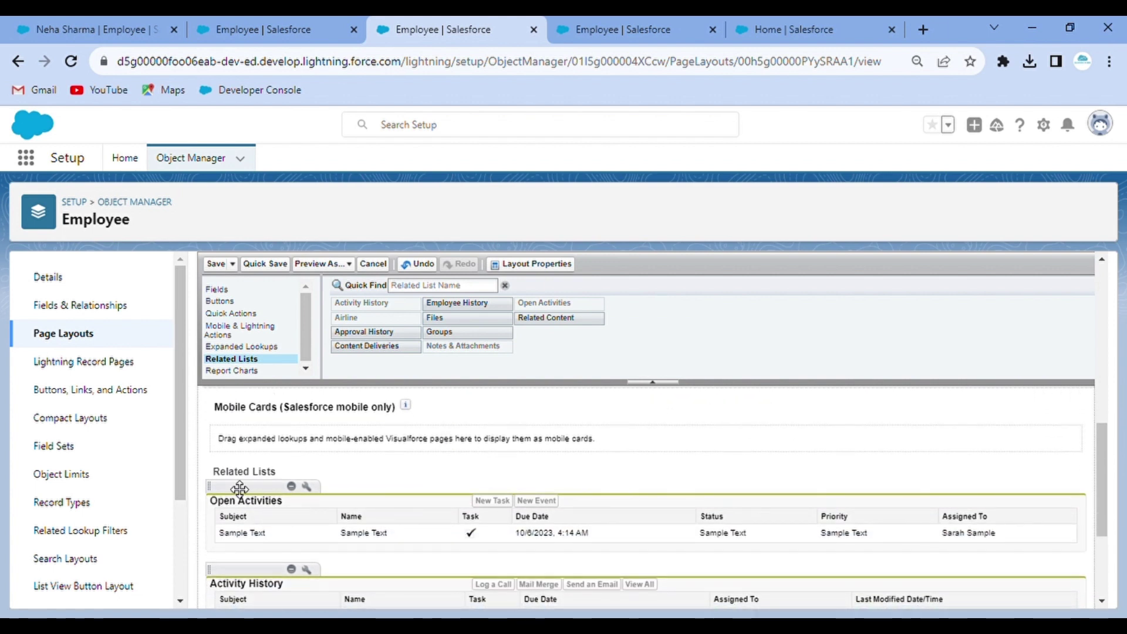
pyautogui.scroll(-5, 322, 517)
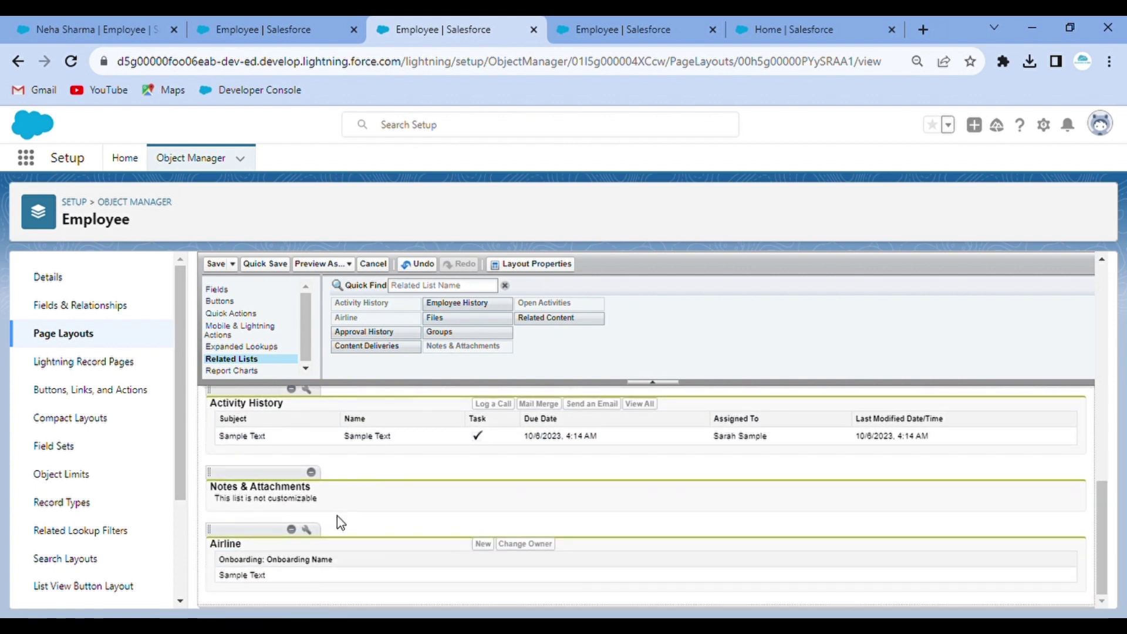
pyautogui.scroll(3, 367, 552)
pyautogui.scroll(-3, 352, 549)
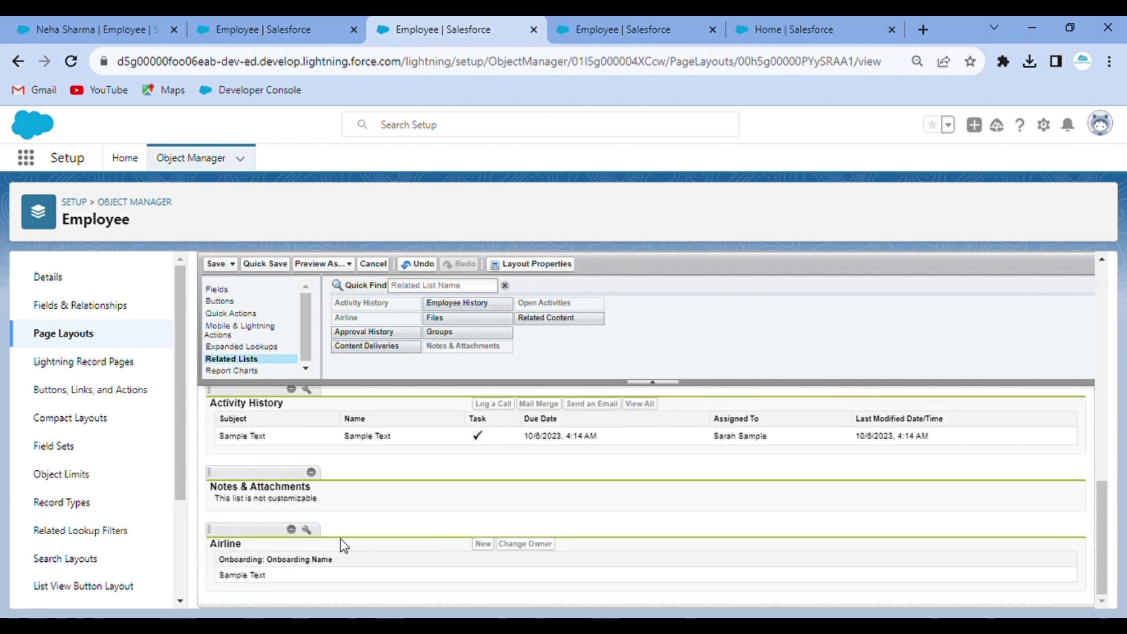
pyautogui.scroll(3, 367, 538)
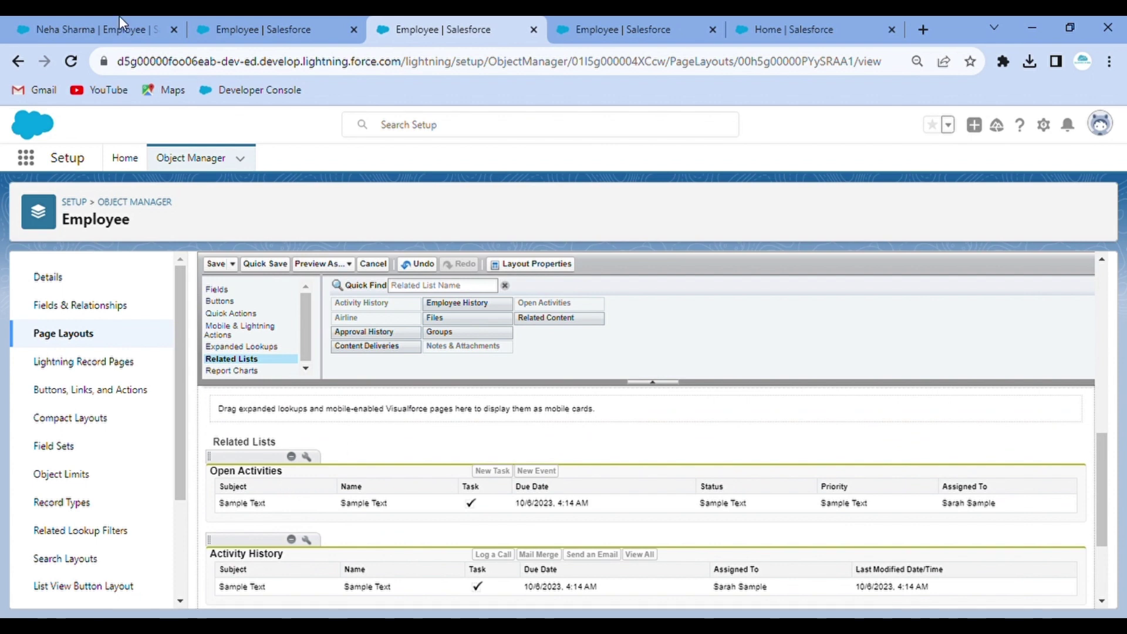
pyautogui.click(62, 23)
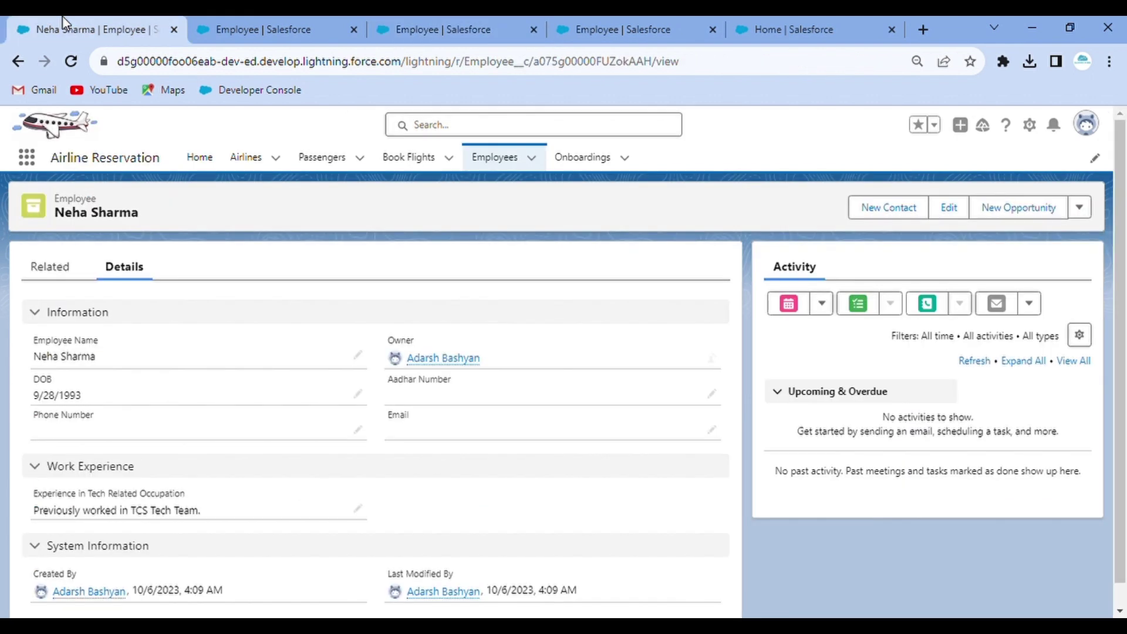
# - Compare the employee record's Related and Details tabs, then reopen the Employee page layout editor
pyautogui.click(49, 270)
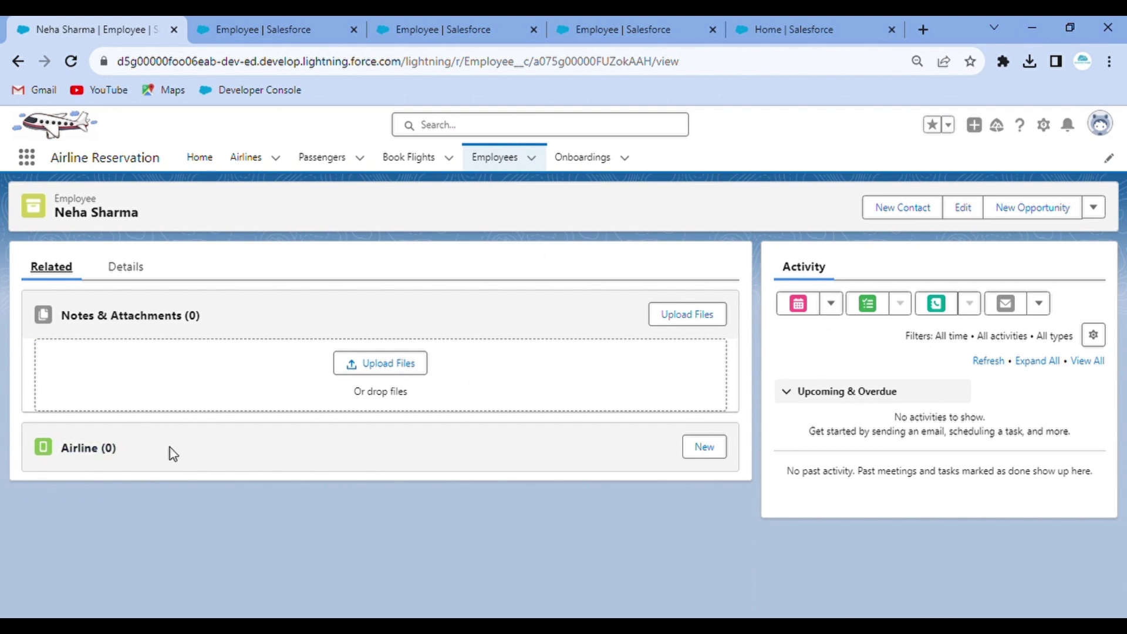
pyautogui.click(123, 276)
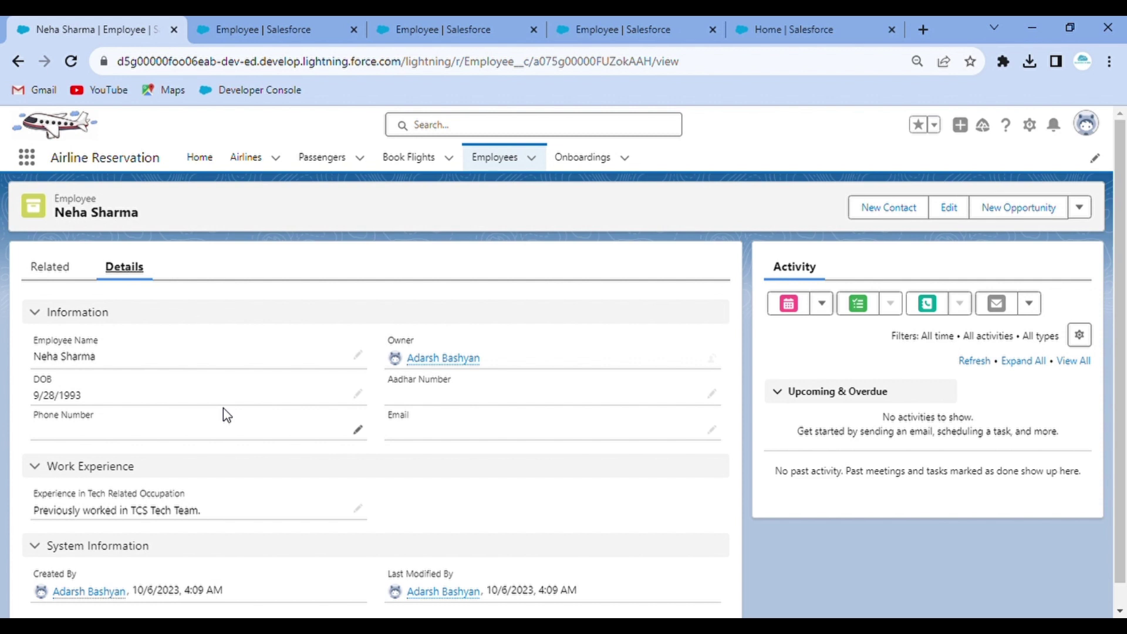
pyautogui.click(51, 273)
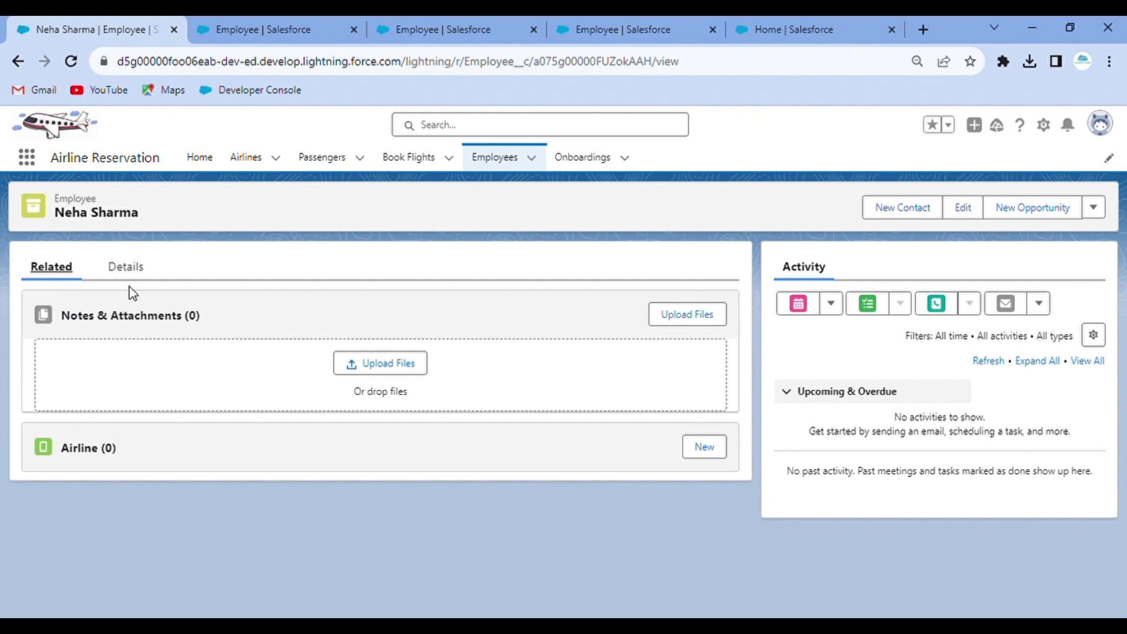
pyautogui.click(134, 271)
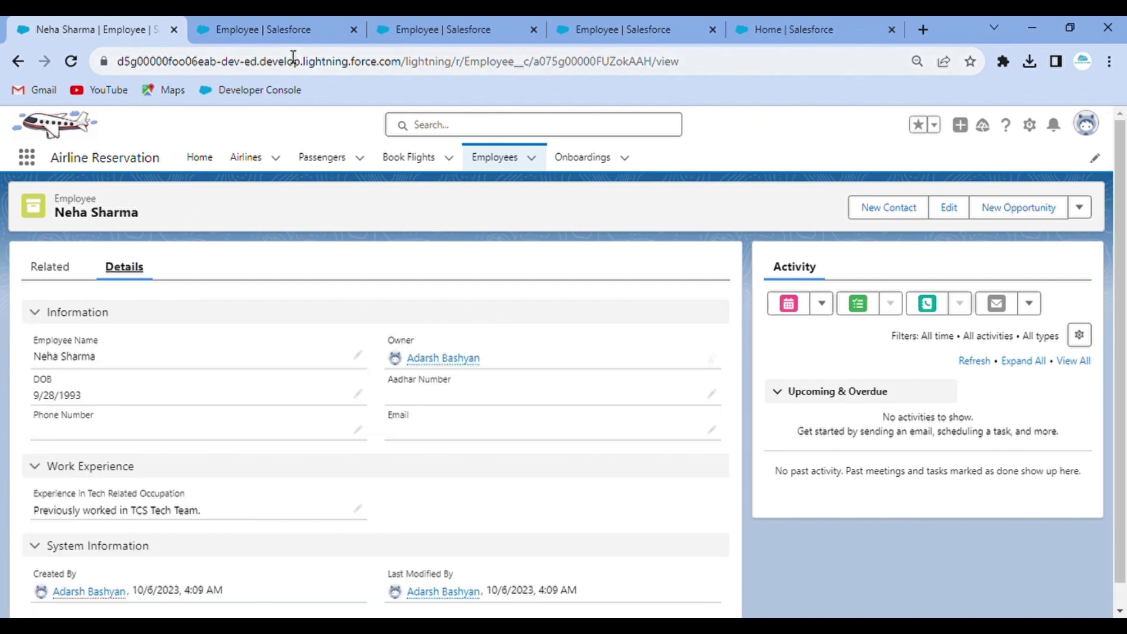
pyautogui.click(255, 24)
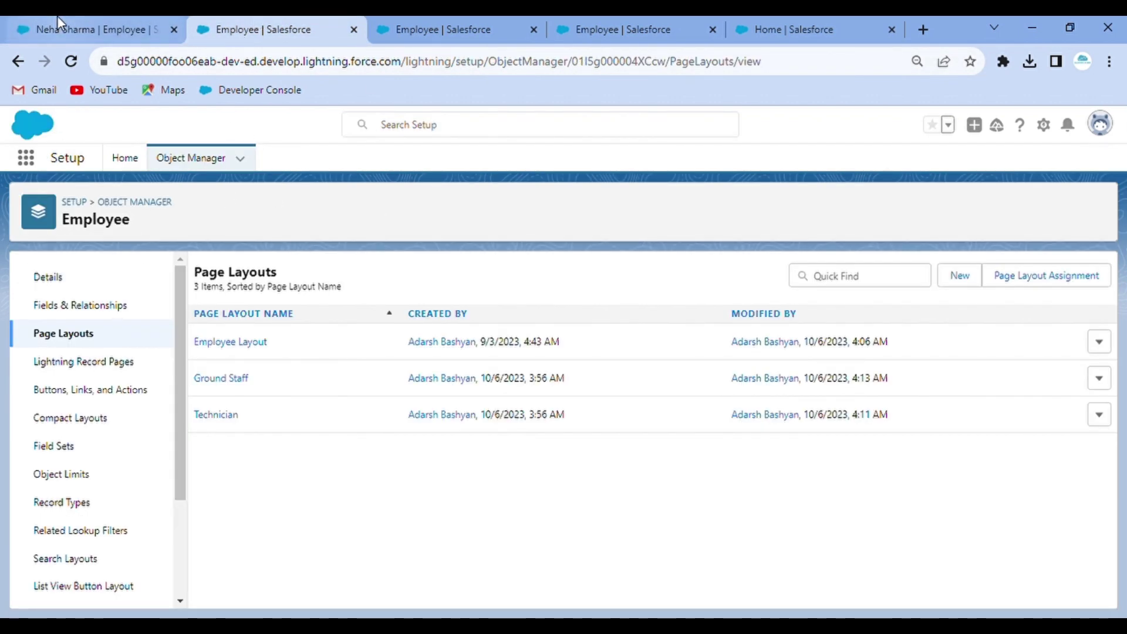
pyautogui.click(387, 16)
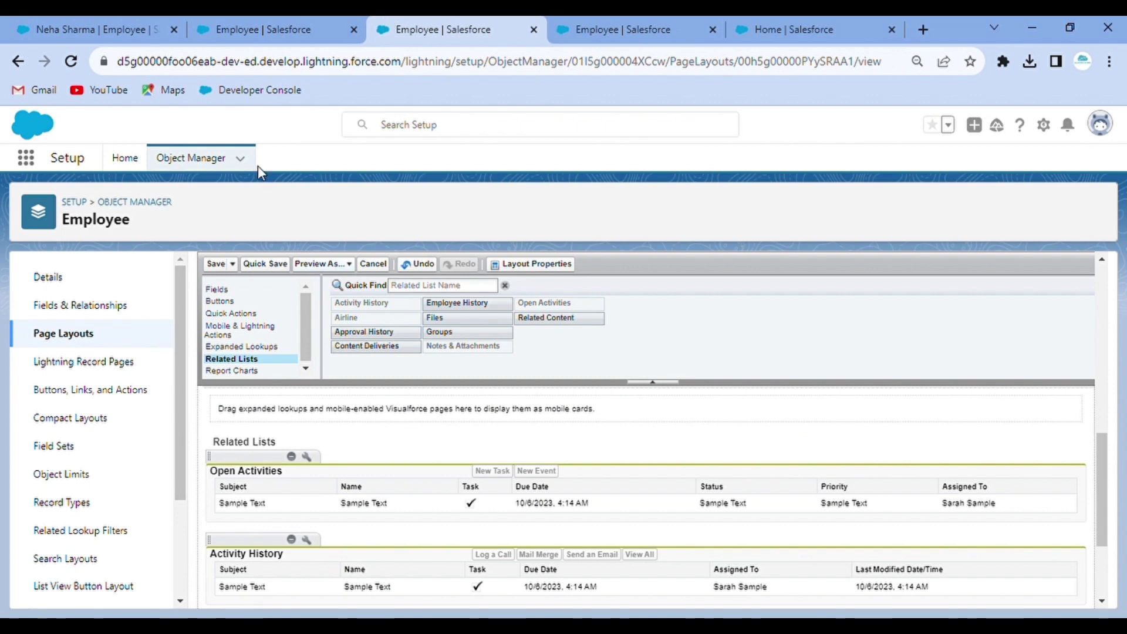
# - Find the Airline object in Object Manager and review its Fields & Relationships against the employee record
pyautogui.click(258, 17)
pyautogui.click(183, 159)
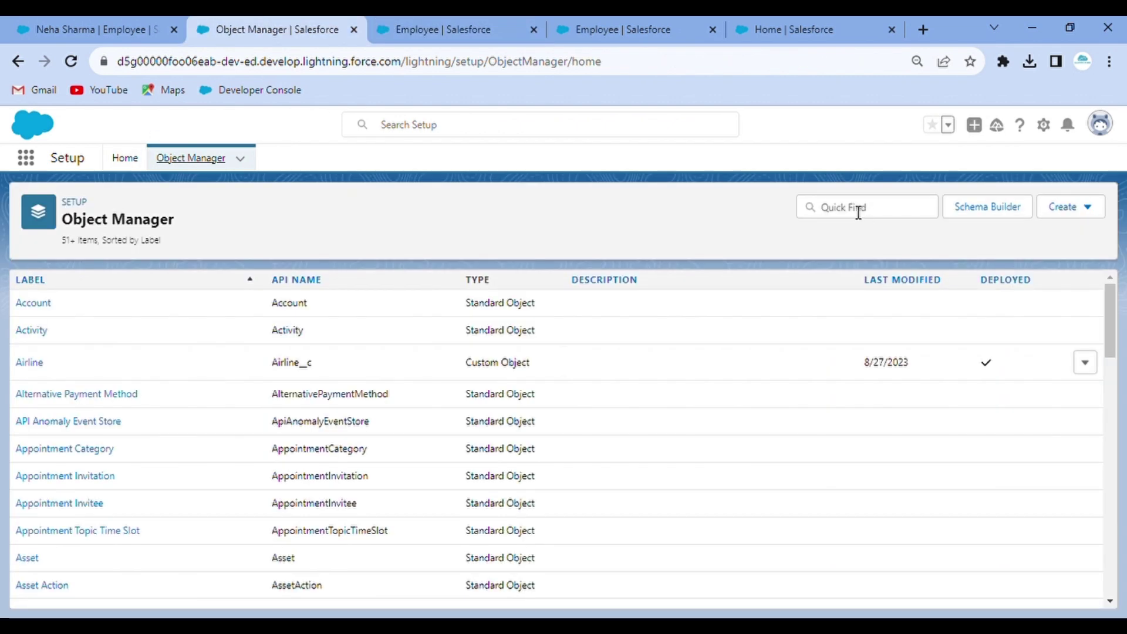
pyautogui.click(859, 209)
pyautogui.write('Airl')
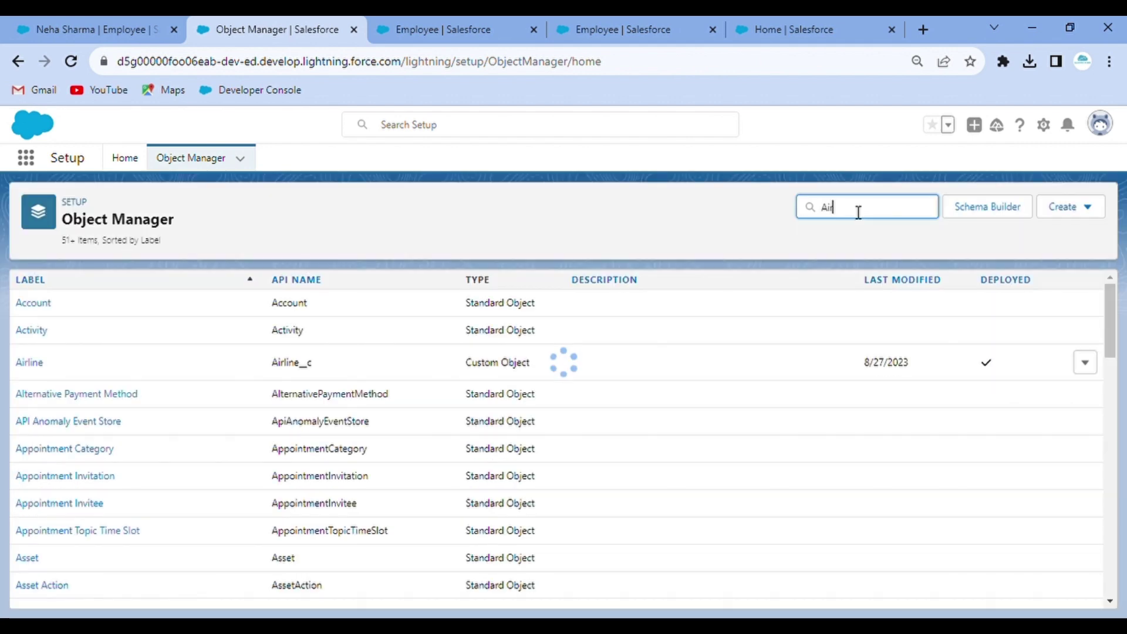
pyautogui.write('in')
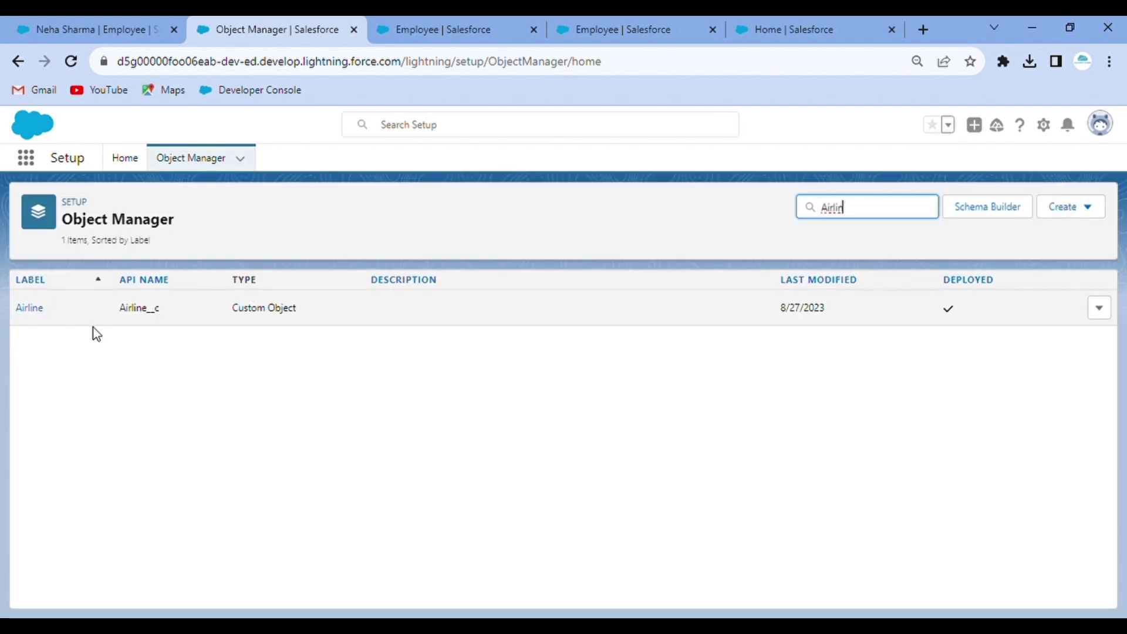
pyautogui.click(33, 307)
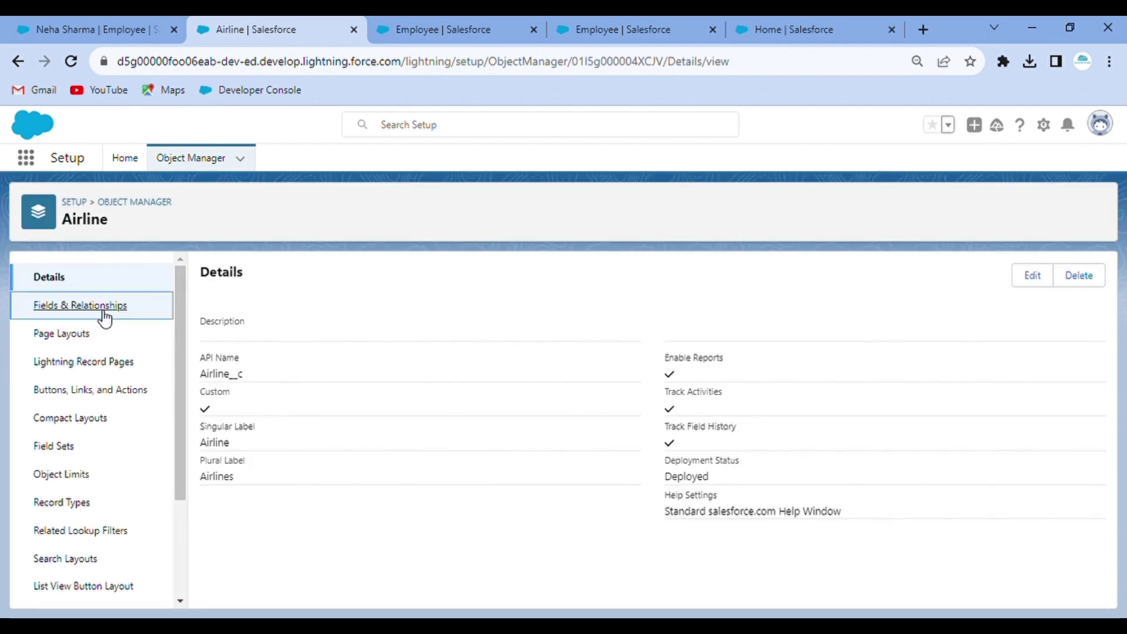
pyautogui.click(105, 316)
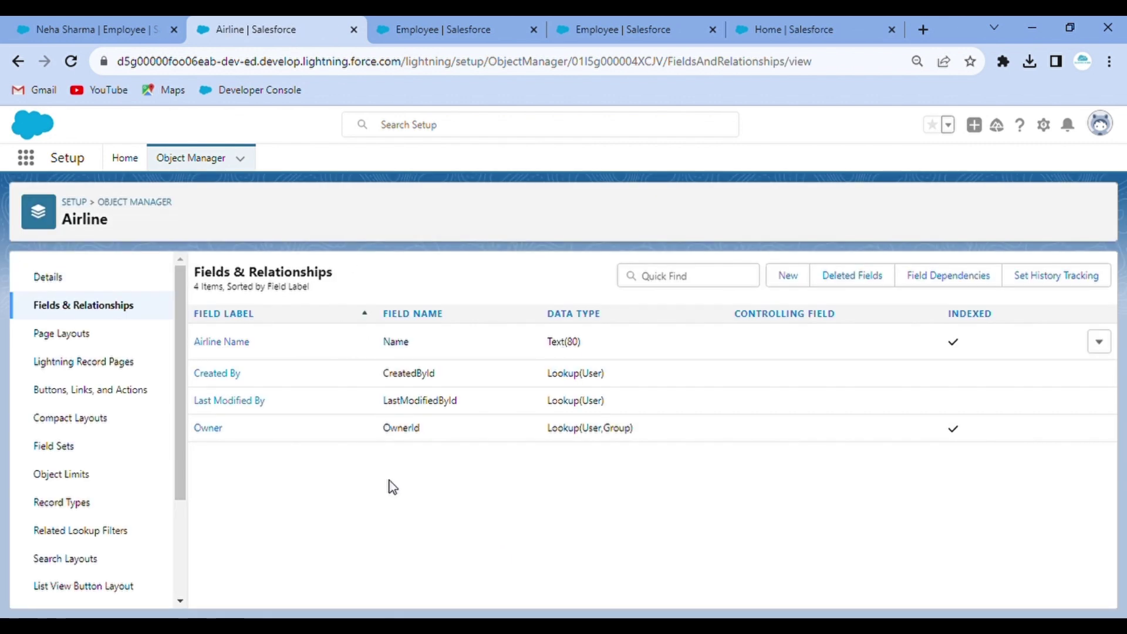
pyautogui.click(94, 29)
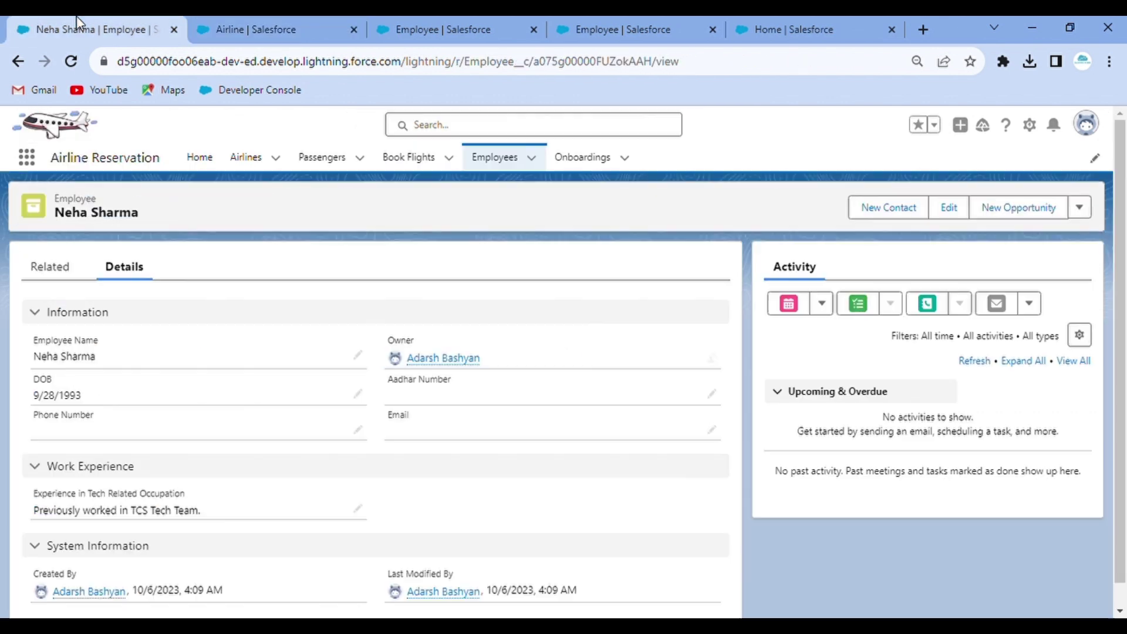
pyautogui.click(254, 17)
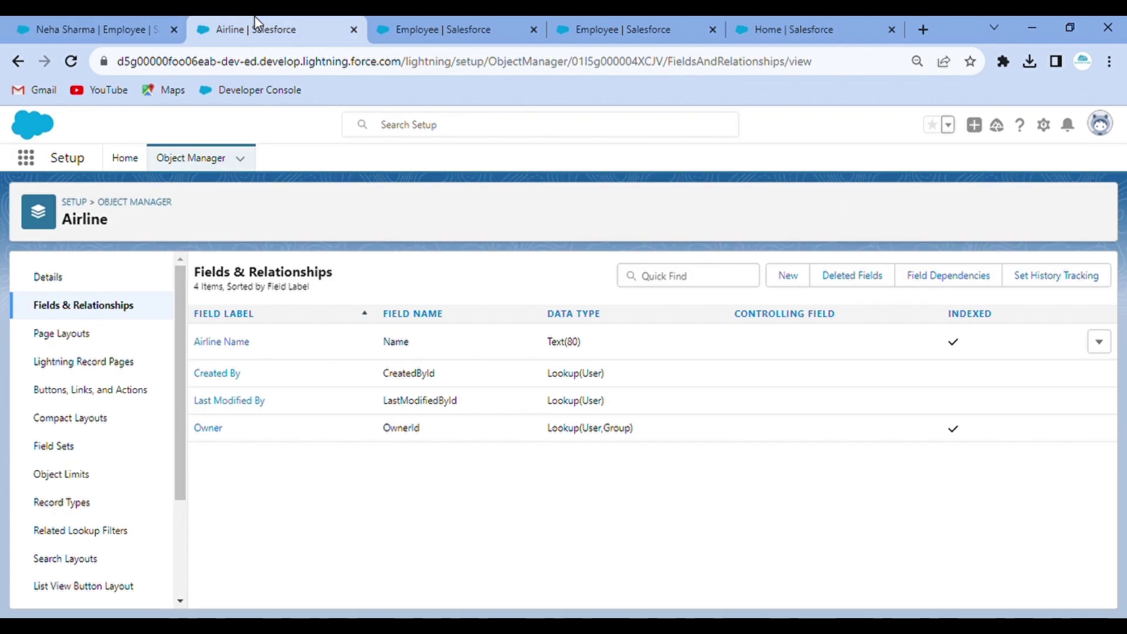
pyautogui.click(51, 17)
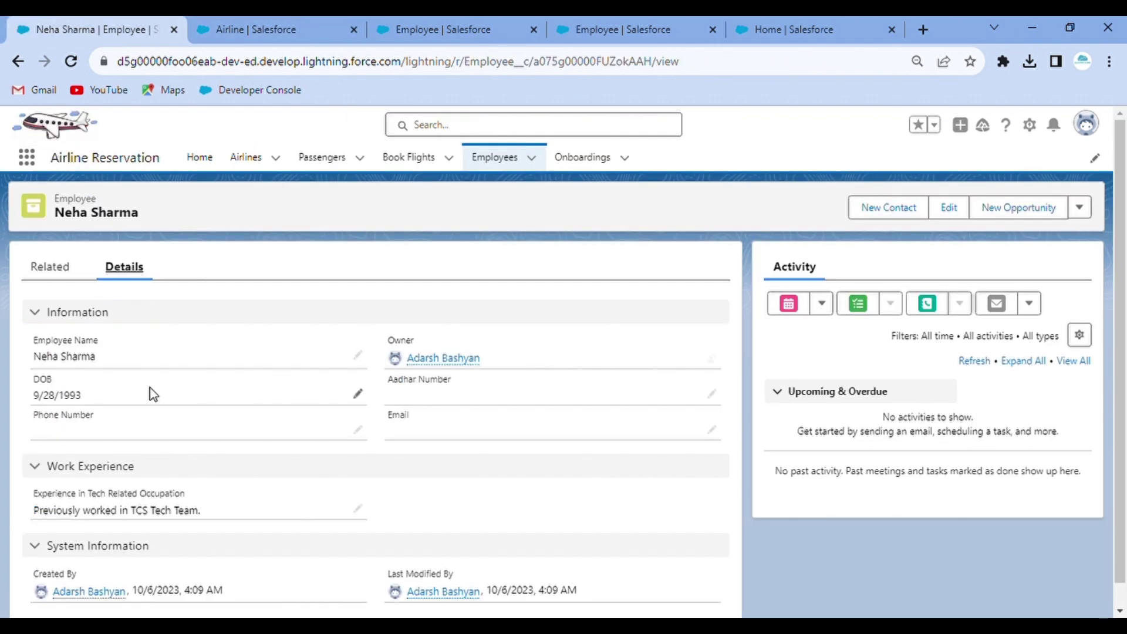
pyautogui.click(281, 17)
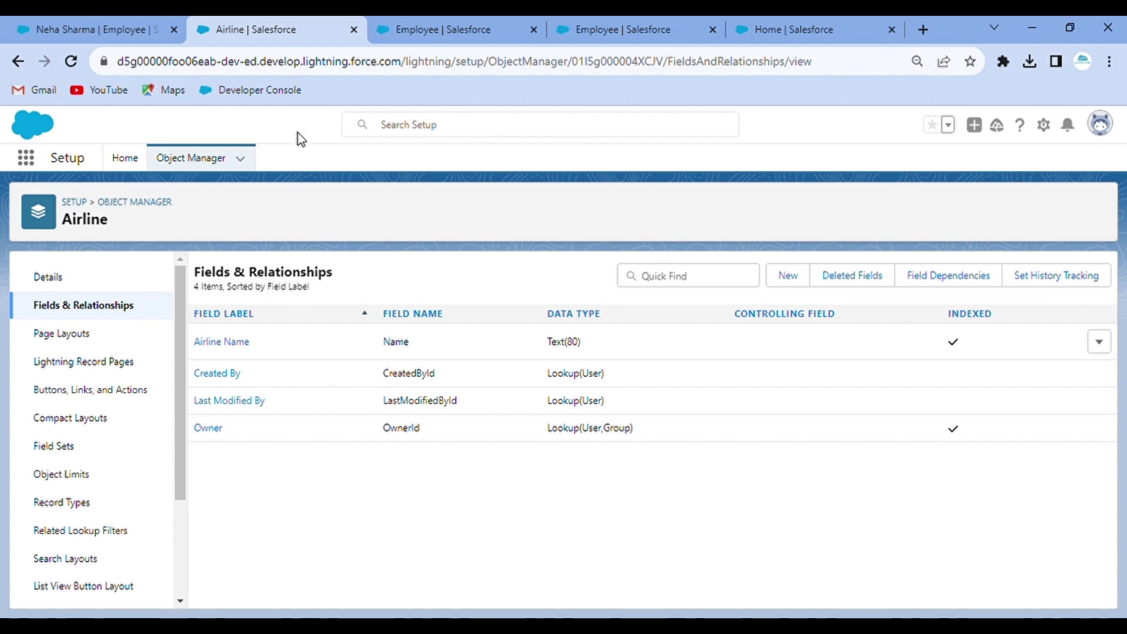
# - Review the Onboarding object's Fields & Relationships, then return to the employee record
pyautogui.click(193, 160)
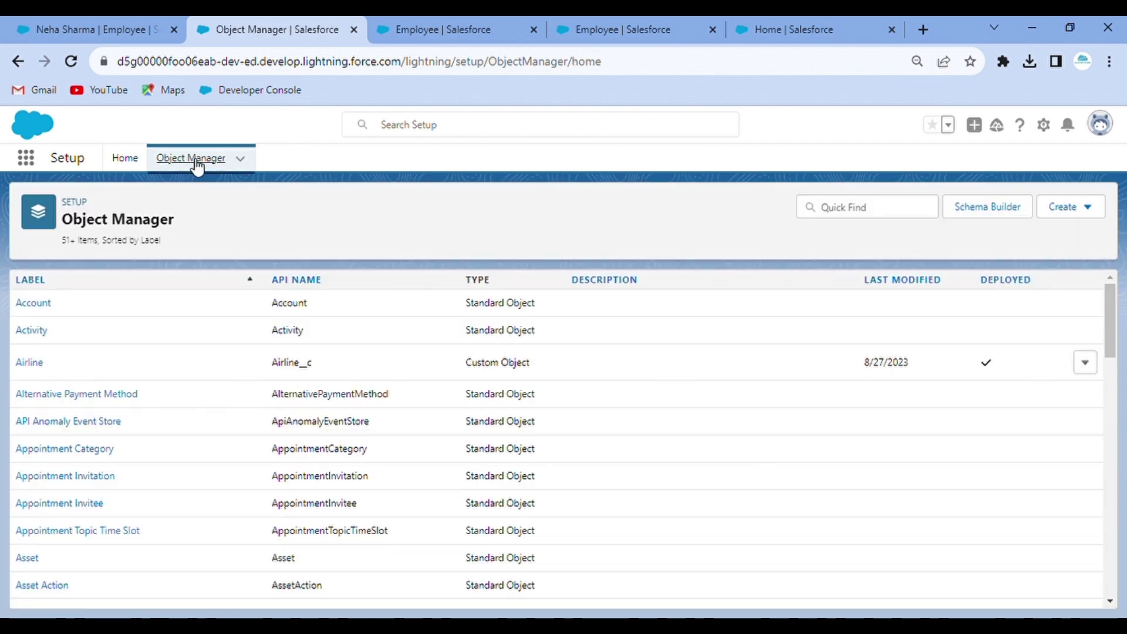
pyautogui.click(879, 215)
pyautogui.write('onboarding')
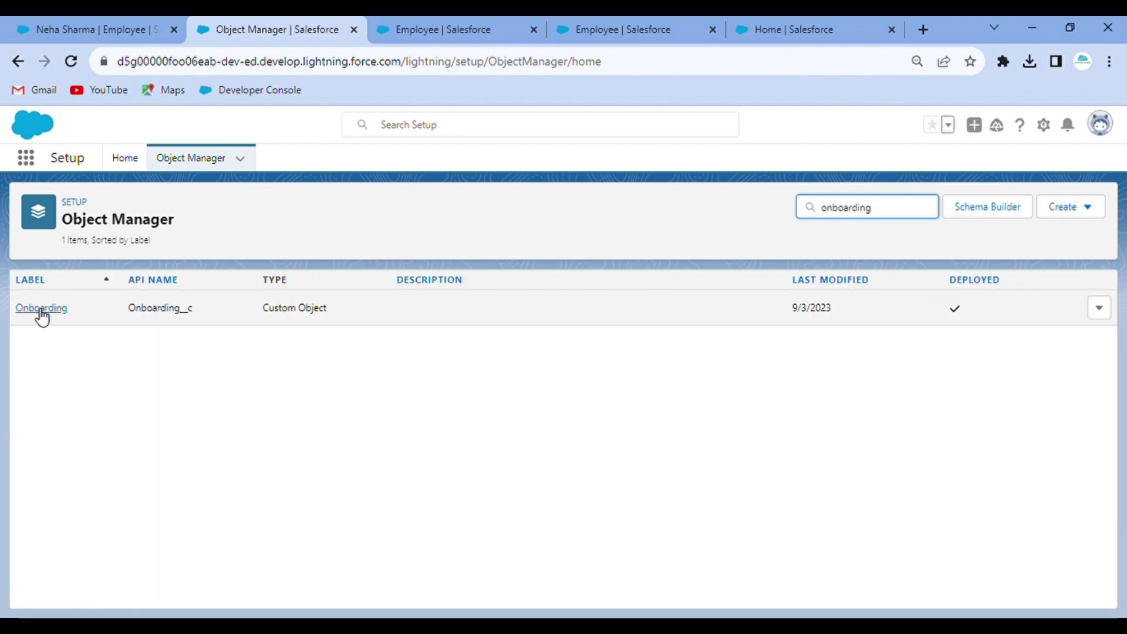
pyautogui.click(41, 309)
pyautogui.click(88, 318)
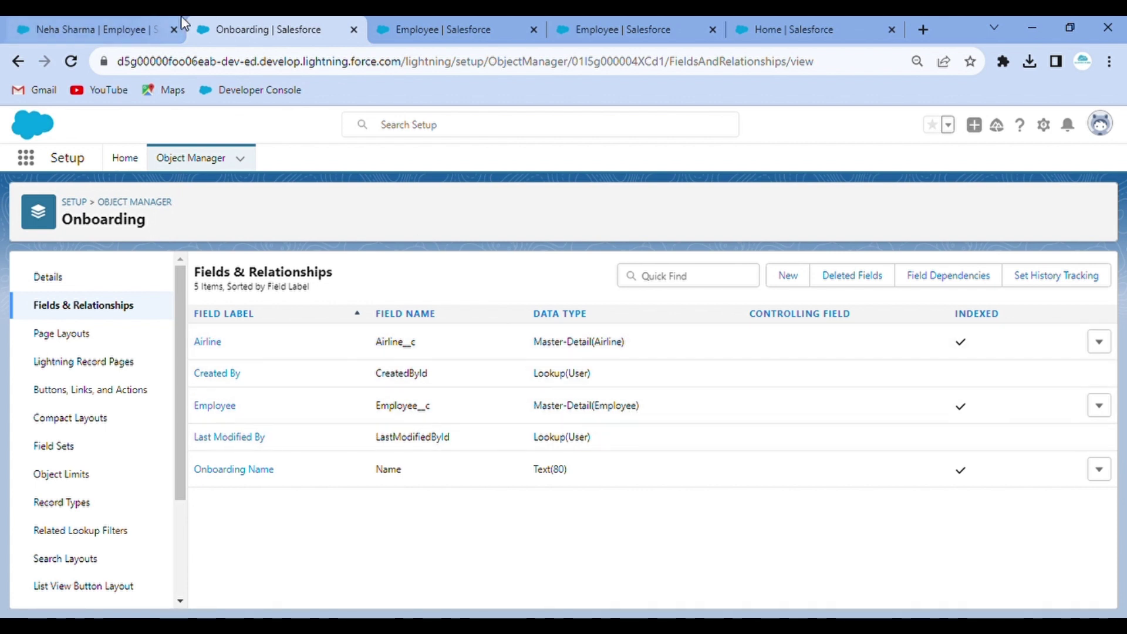
pyautogui.click(83, 19)
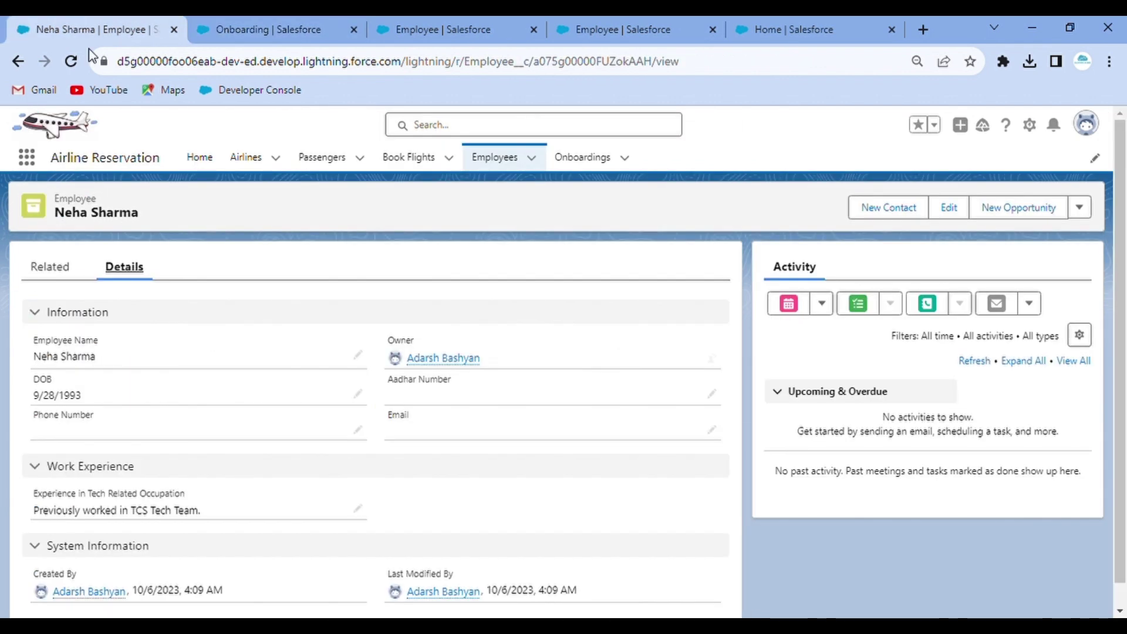
# - Recheck the employee record's Related and Details tabs, then return to the Onboarding fields list
pyautogui.click(70, 270)
pyautogui.click(125, 267)
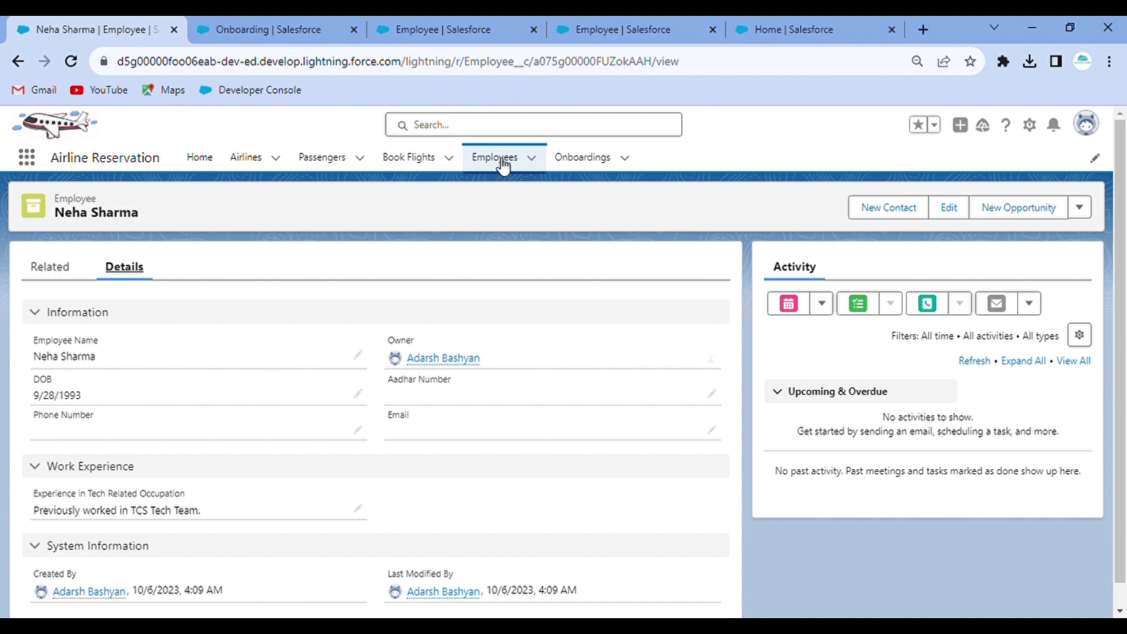
pyautogui.click(279, 26)
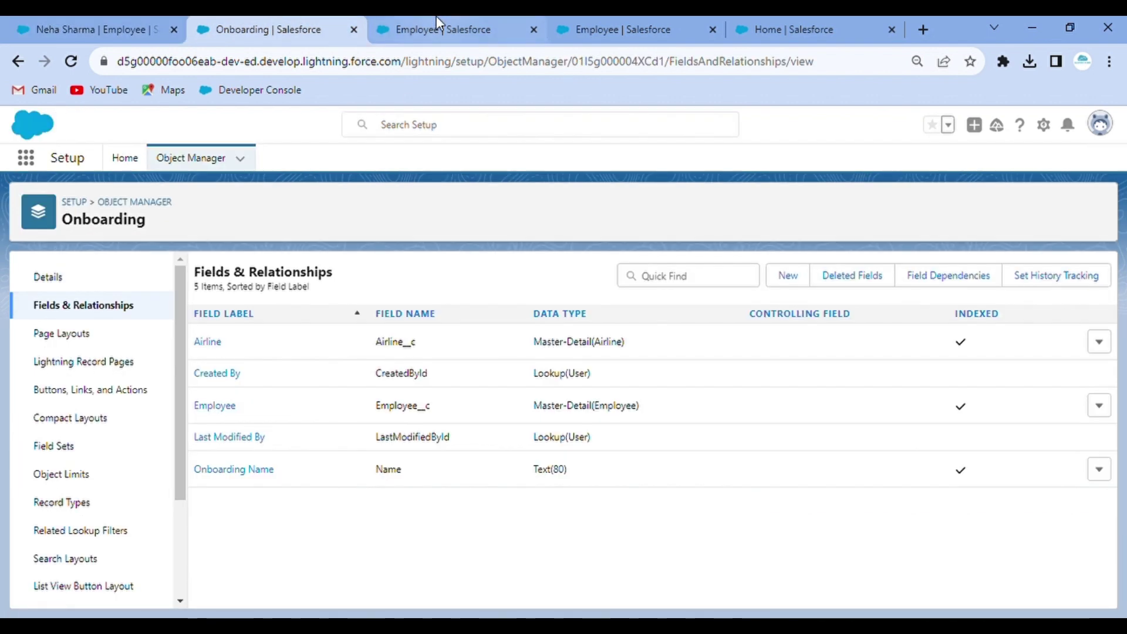
# - Start cloning Onboarding's System Default compact layout, then switch over to the Employee object's setup
pyautogui.click(80, 421)
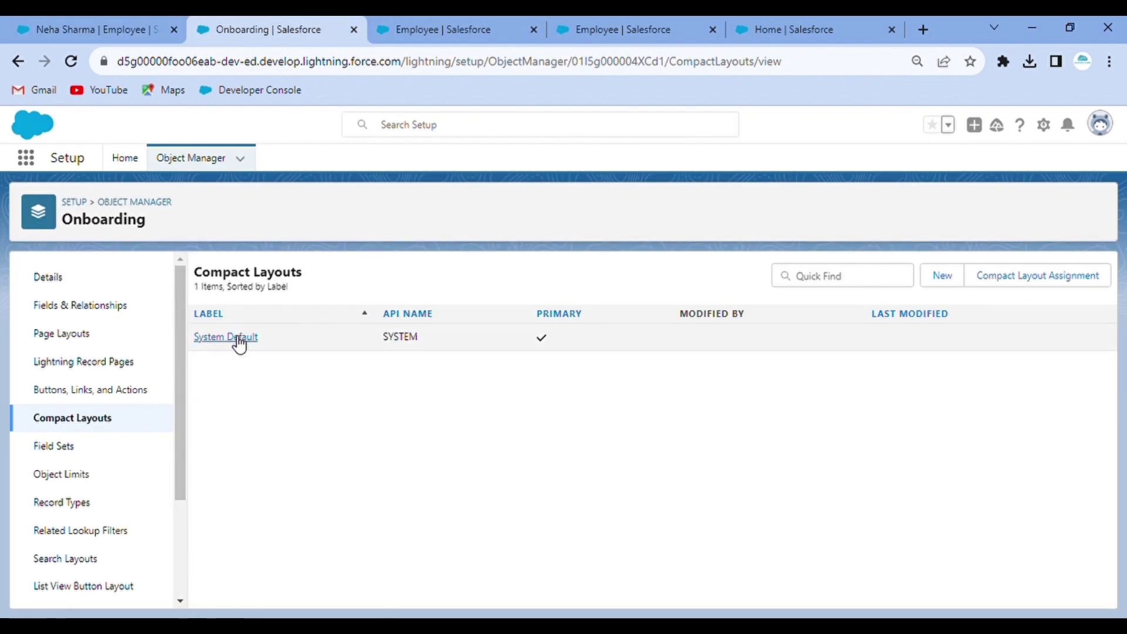
pyautogui.click(240, 338)
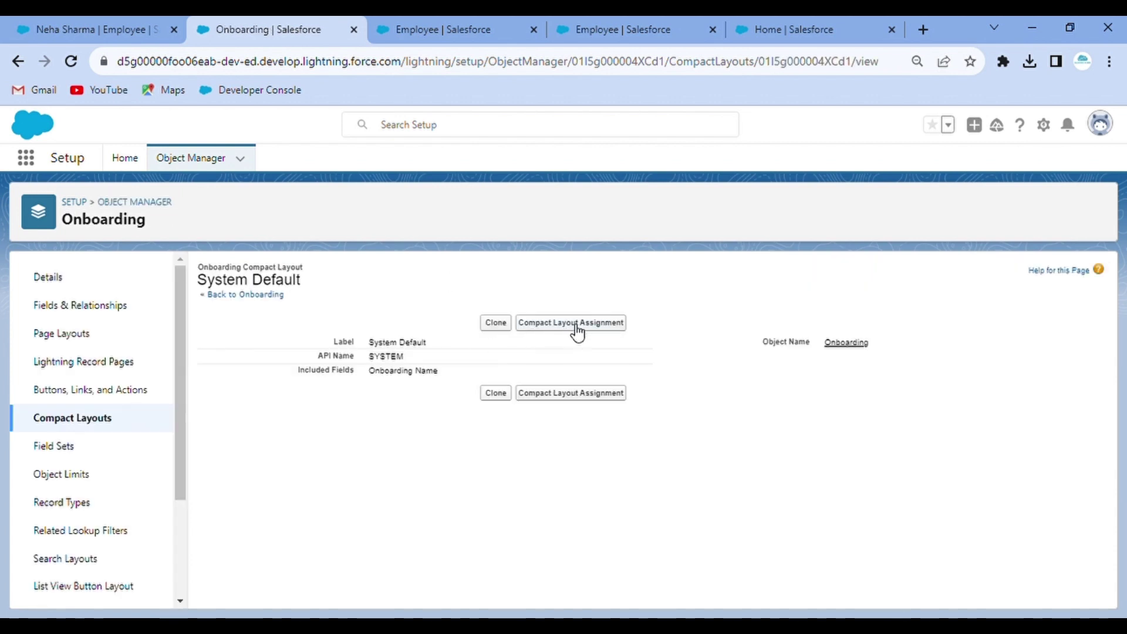
pyautogui.click(509, 326)
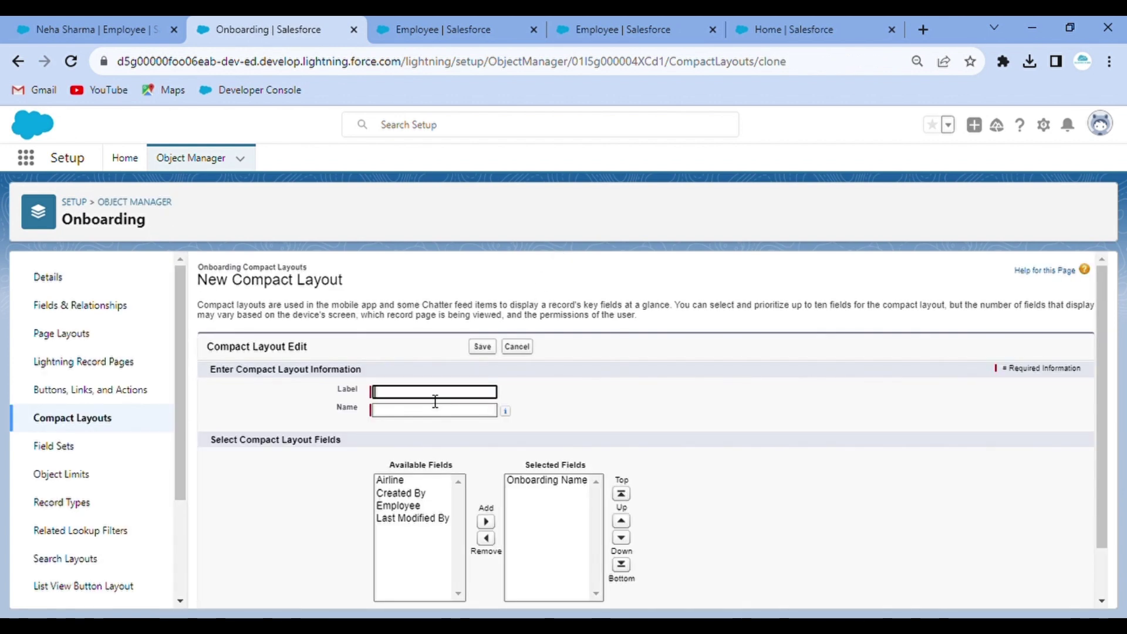
pyautogui.click(403, 16)
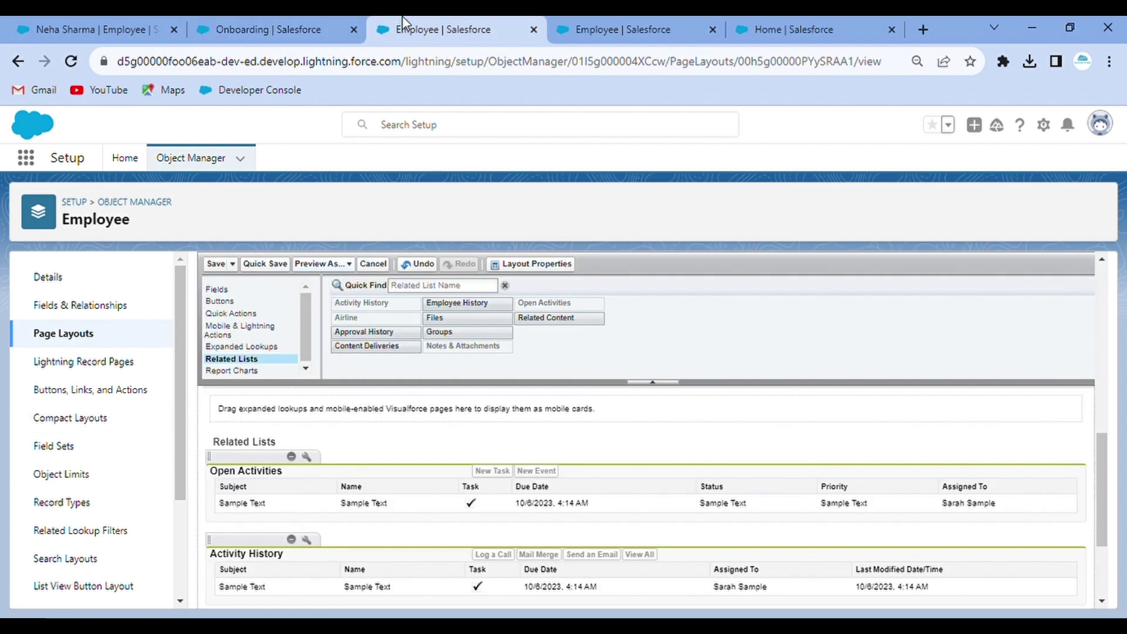
# - Clone the Employee System Default compact layout with the label 'Employee Compact Layout'
pyautogui.click(82, 420)
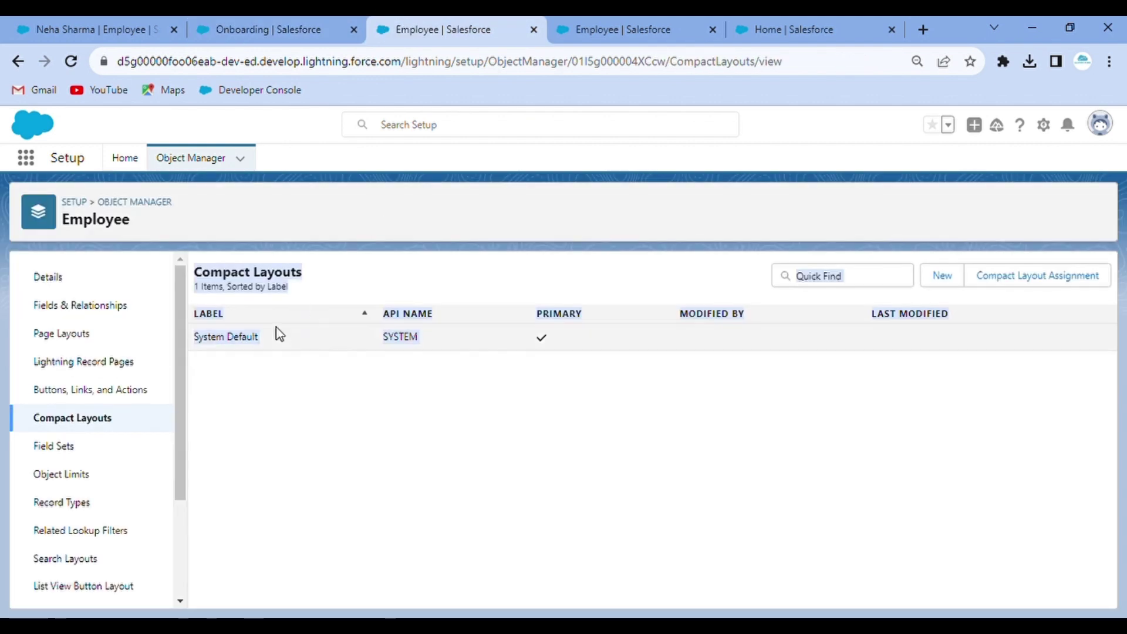
pyautogui.click(227, 343)
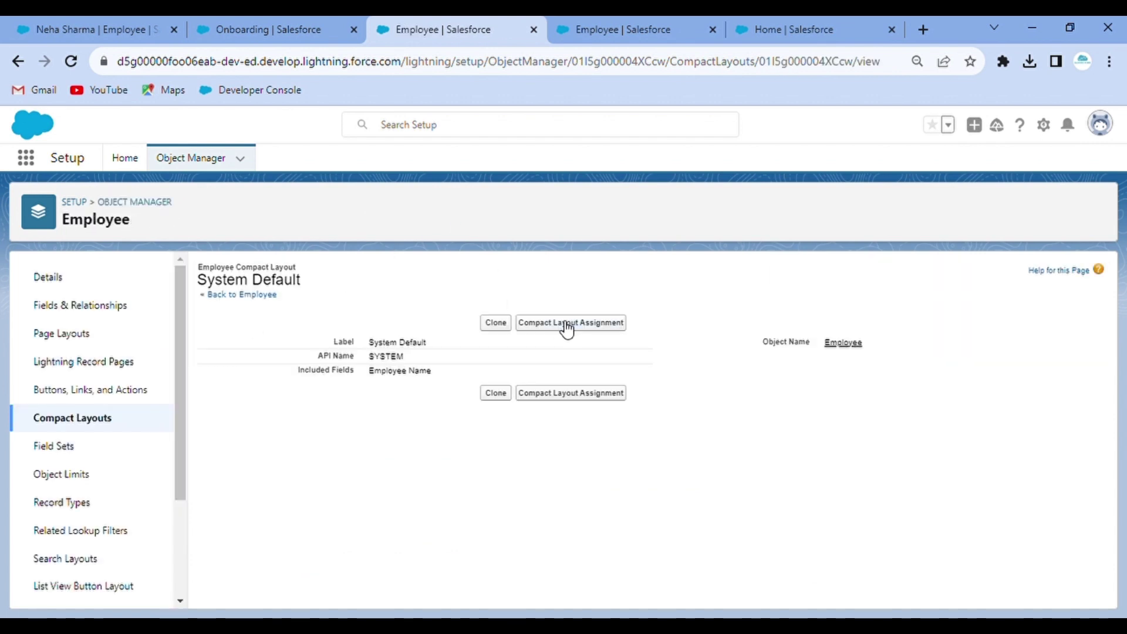
pyautogui.click(494, 323)
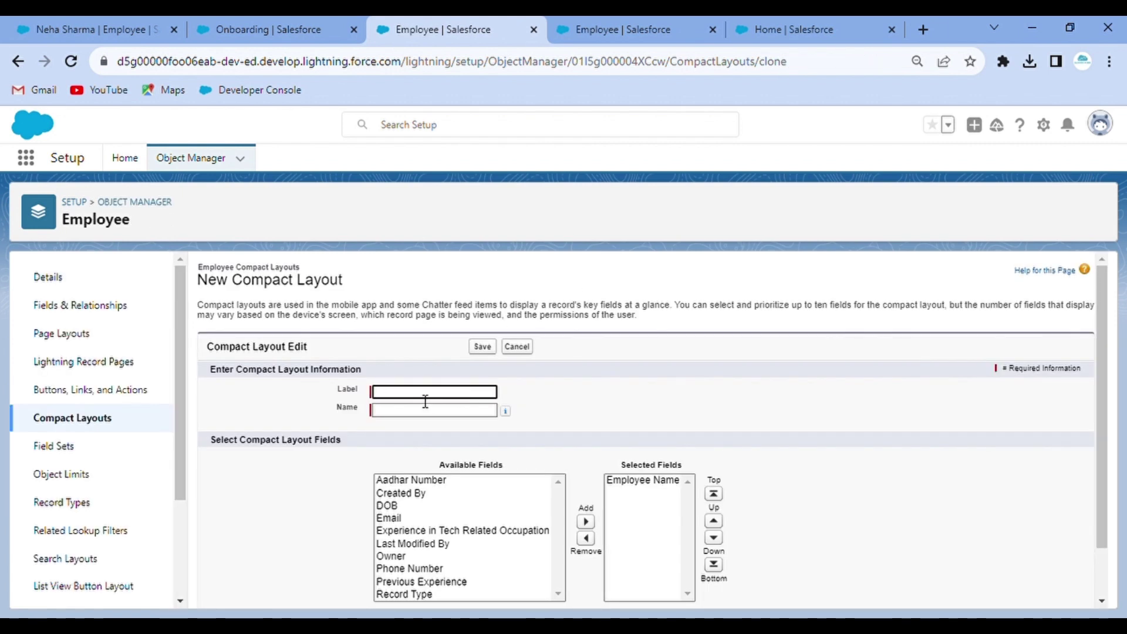
pyautogui.write('Employee Compact Layout')
pyautogui.press('BackSpace')
pyautogui.press('BackSpace')
pyautogui.press('BackSpace')
pyautogui.write('out')
pyautogui.click(586, 400)
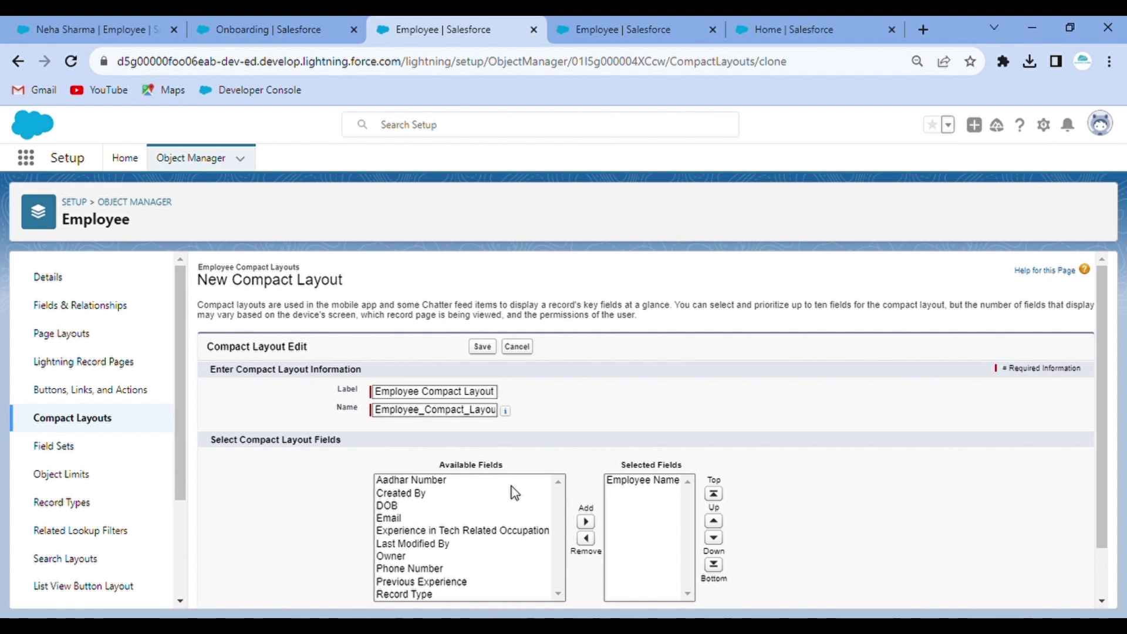
# - Add DOB and Owner to the selected fields and save the compact layout
pyautogui.click(414, 506)
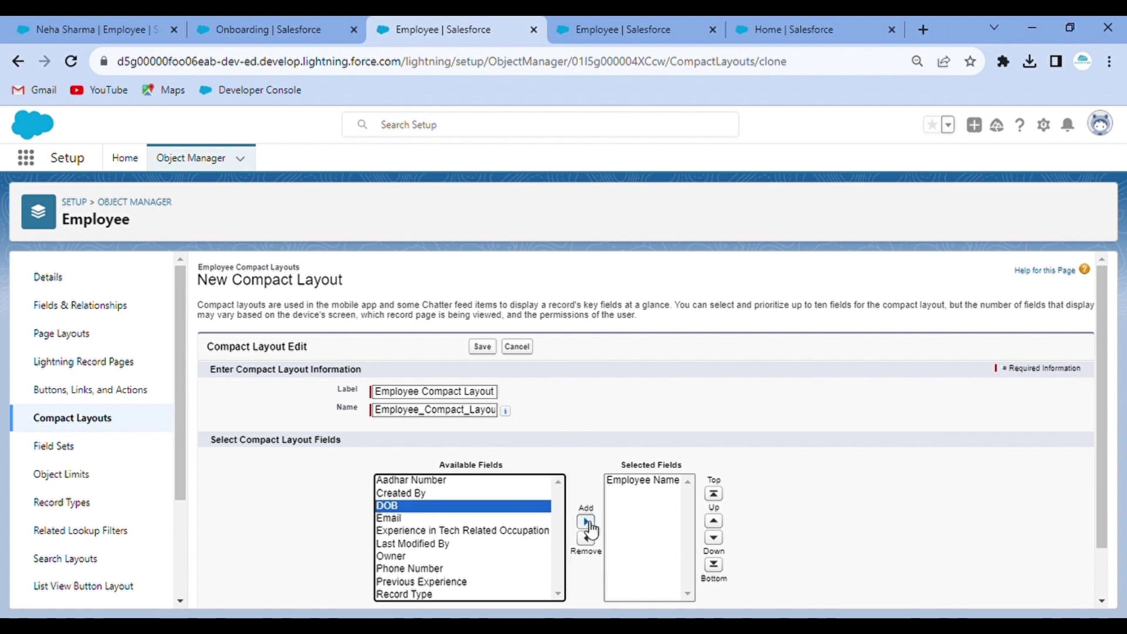
pyautogui.click(586, 522)
pyautogui.scroll(-1, 478, 541)
pyautogui.click(403, 491)
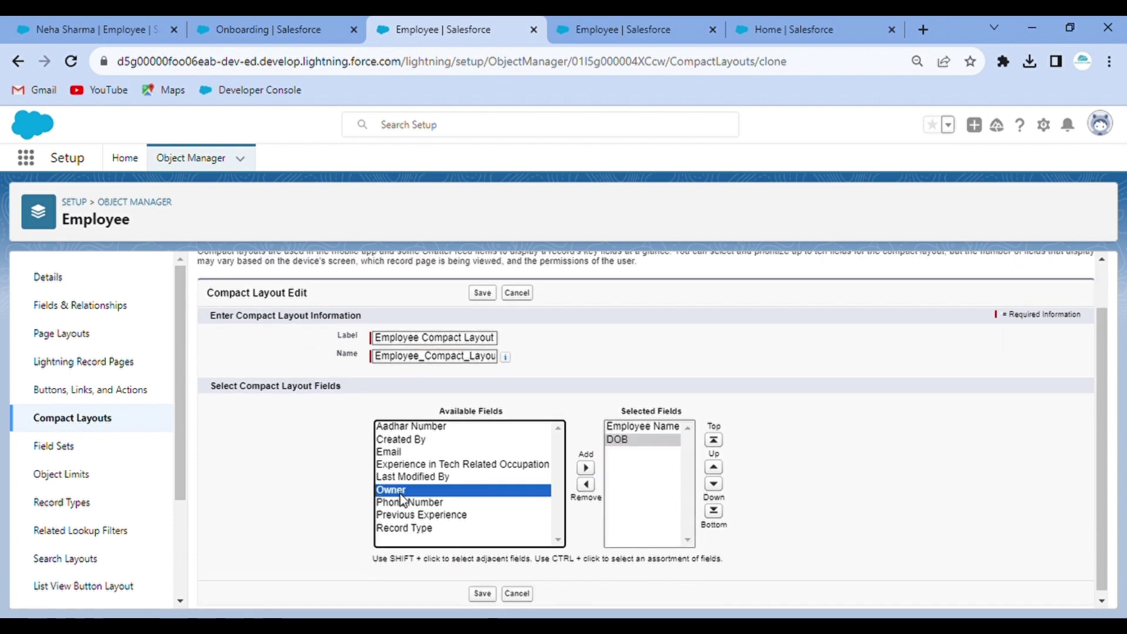
pyautogui.click(585, 468)
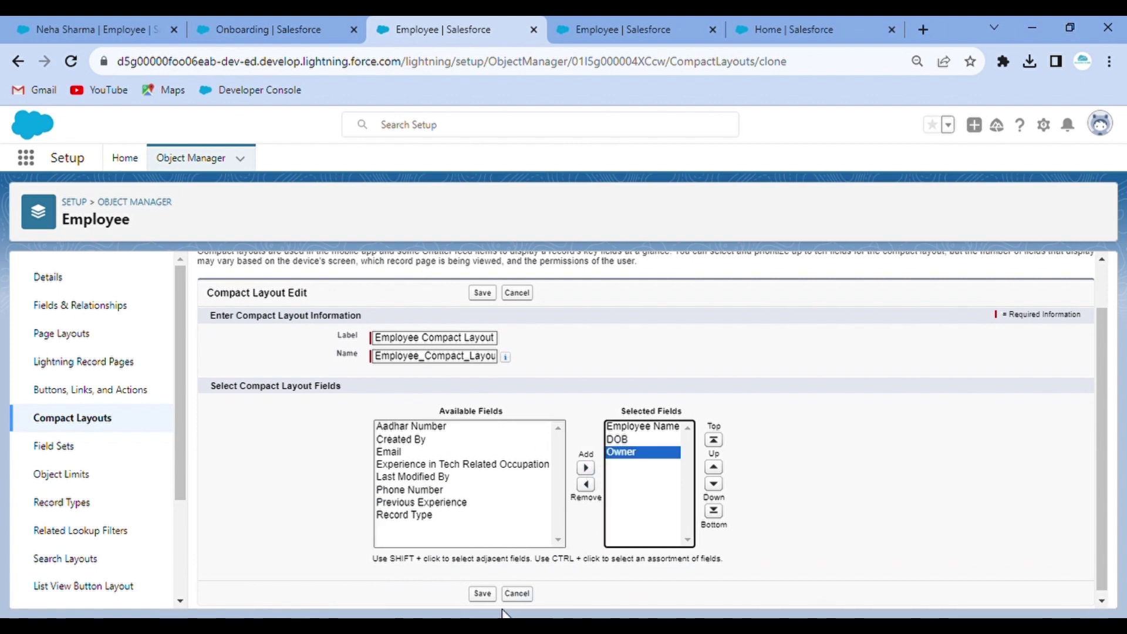
pyautogui.click(482, 594)
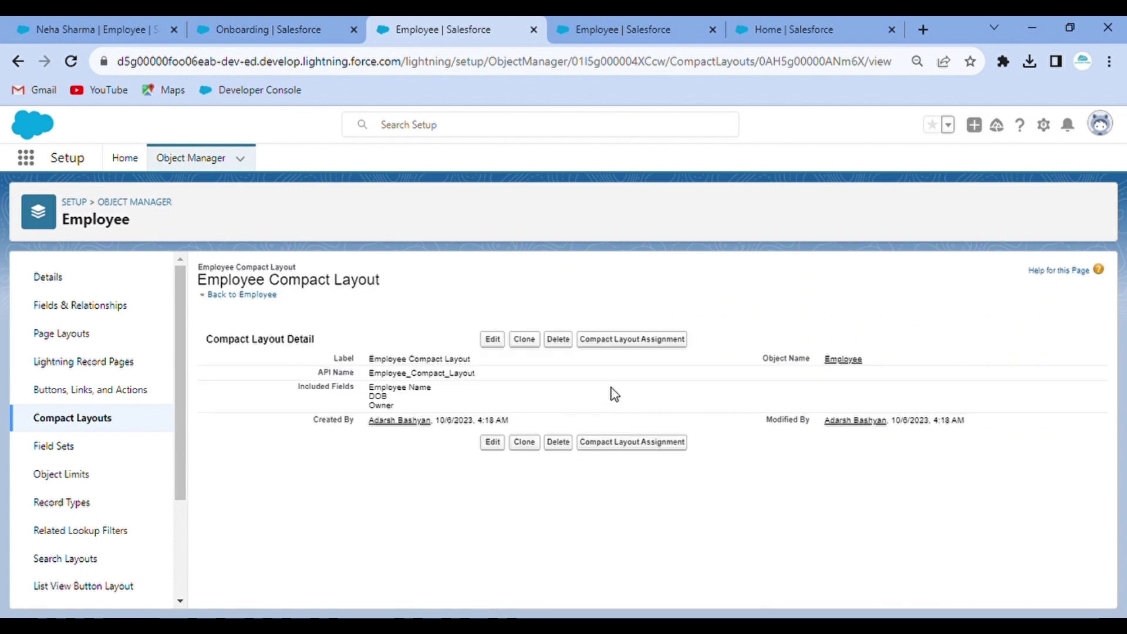
# - Assign Employee Compact Layout to the Ground Staff and Technician record types and save
pyautogui.click(87, 422)
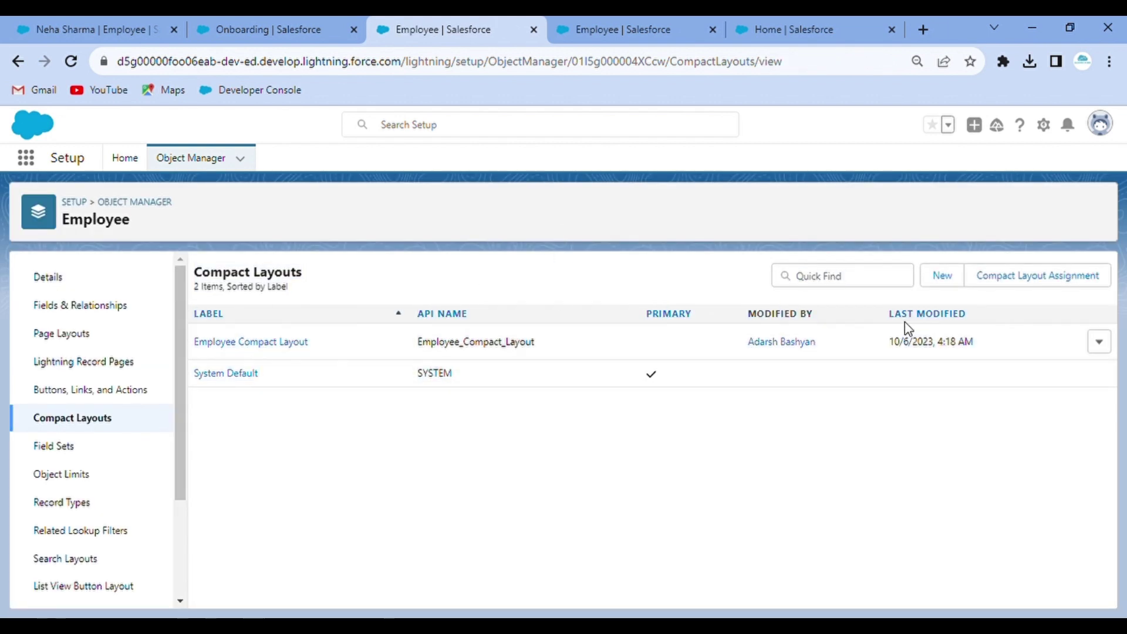
pyautogui.click(1029, 282)
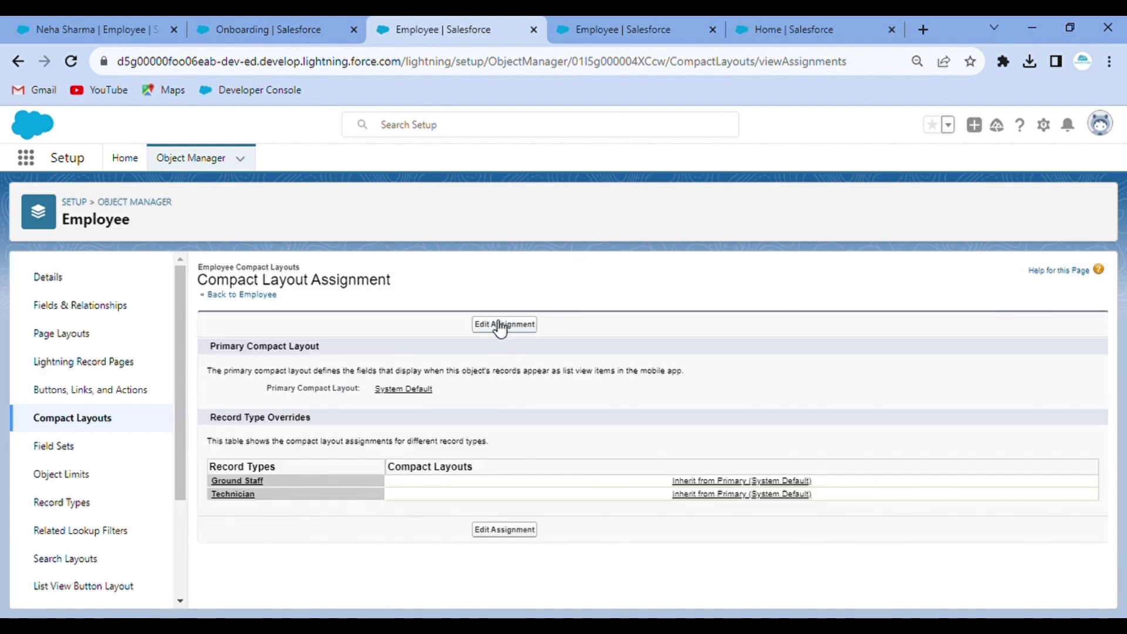
pyautogui.click(500, 326)
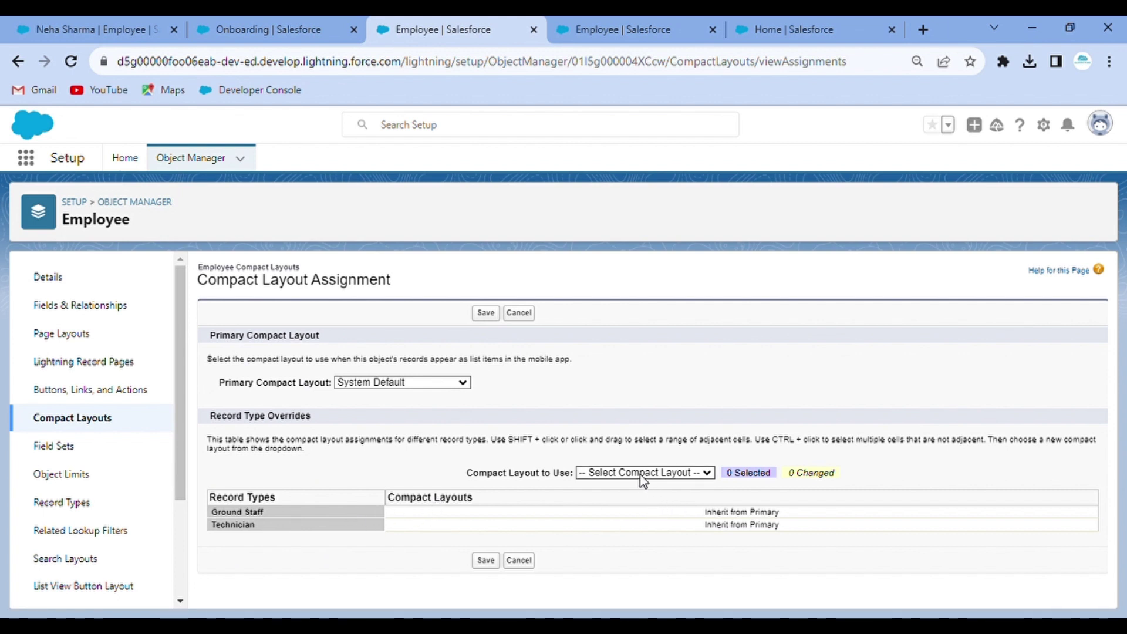
pyautogui.click(669, 512)
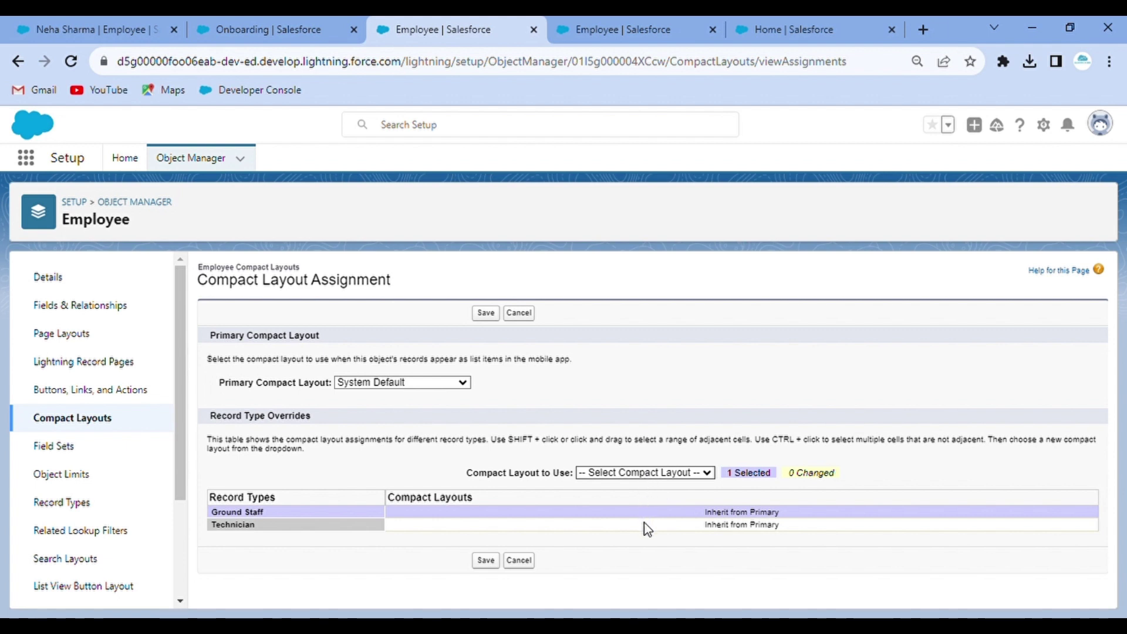
pyautogui.press('Down')
pyautogui.click(712, 524)
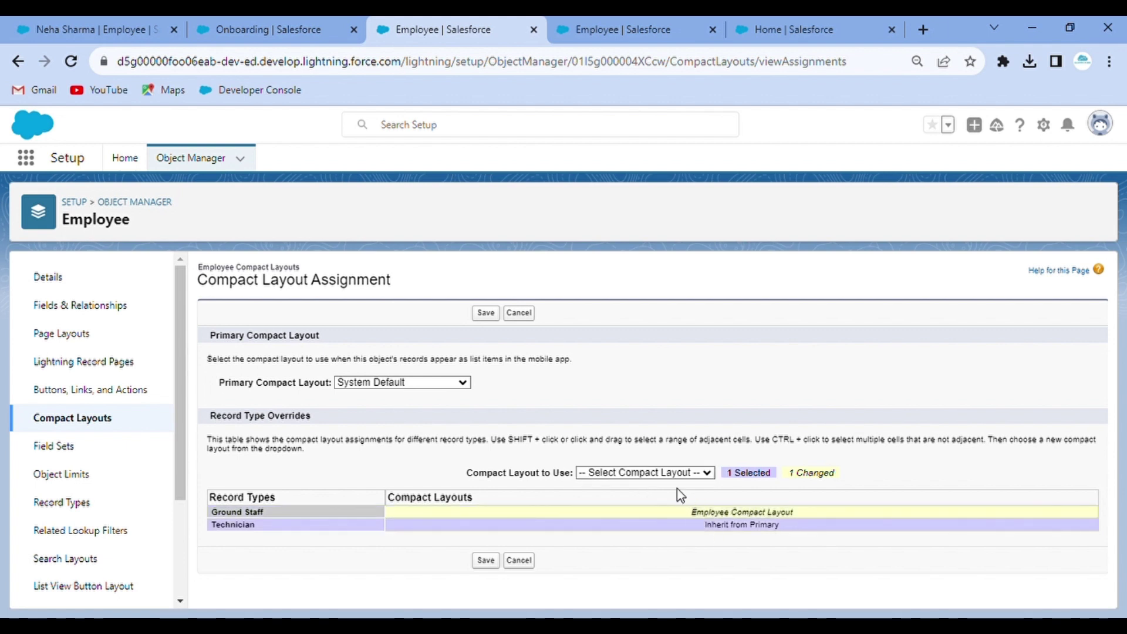
pyautogui.click(666, 473)
pyautogui.click(669, 532)
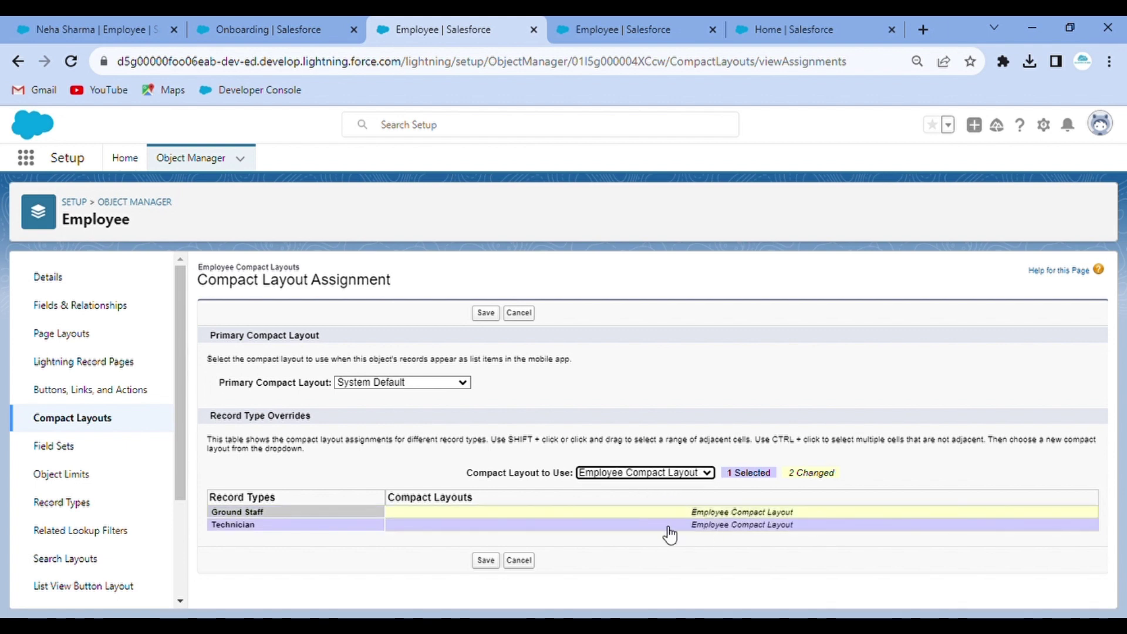
pyautogui.click(486, 560)
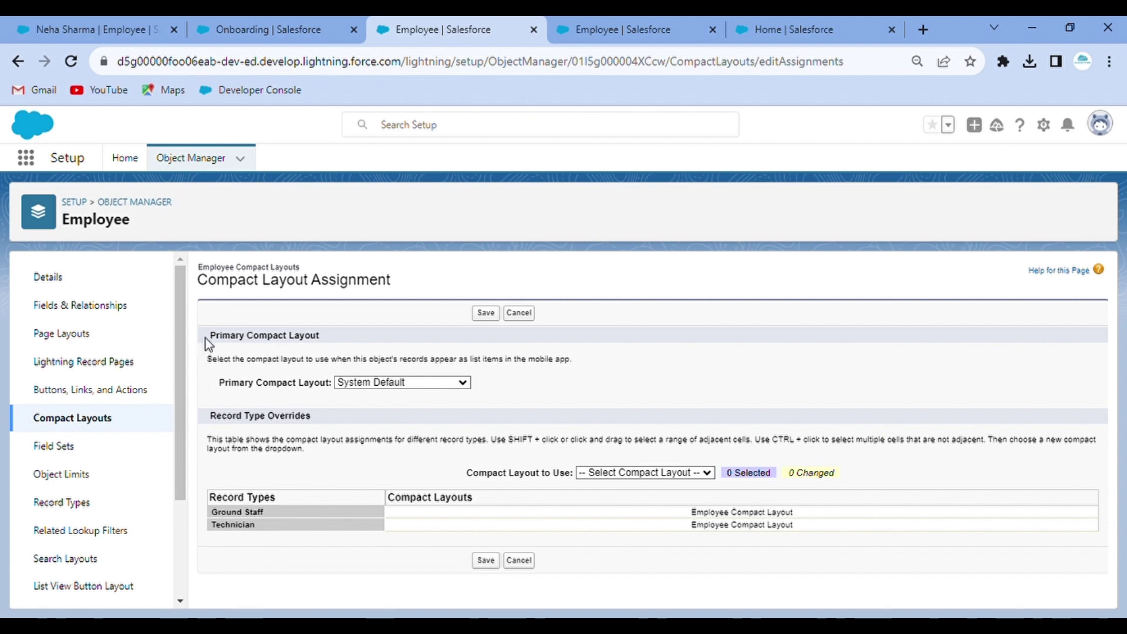
pyautogui.click(79, 413)
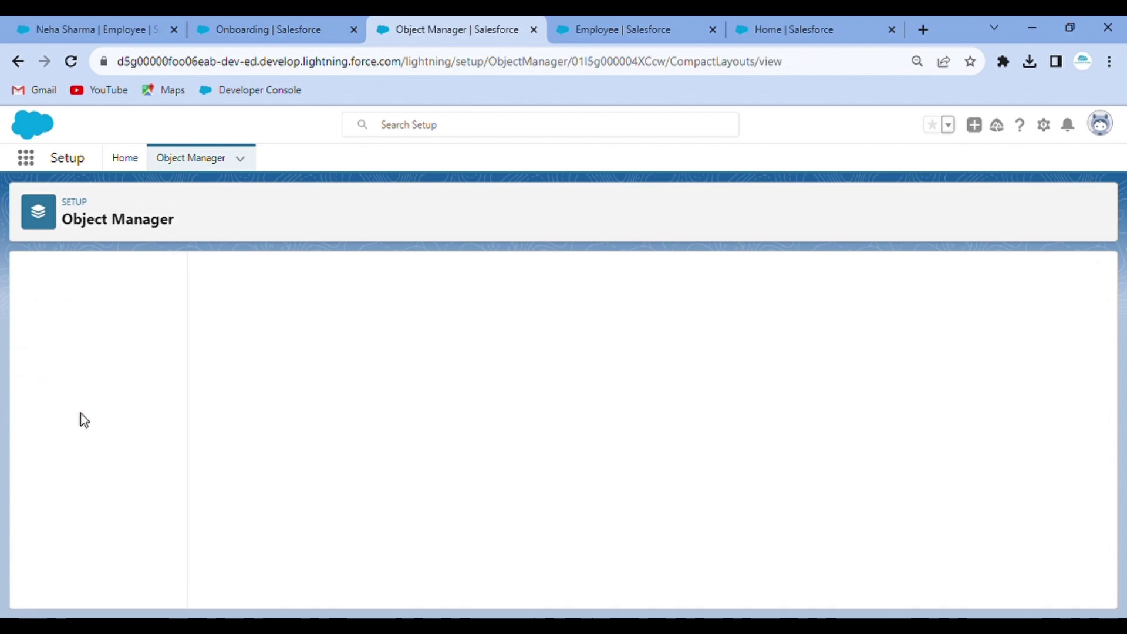
pyautogui.click(24, 19)
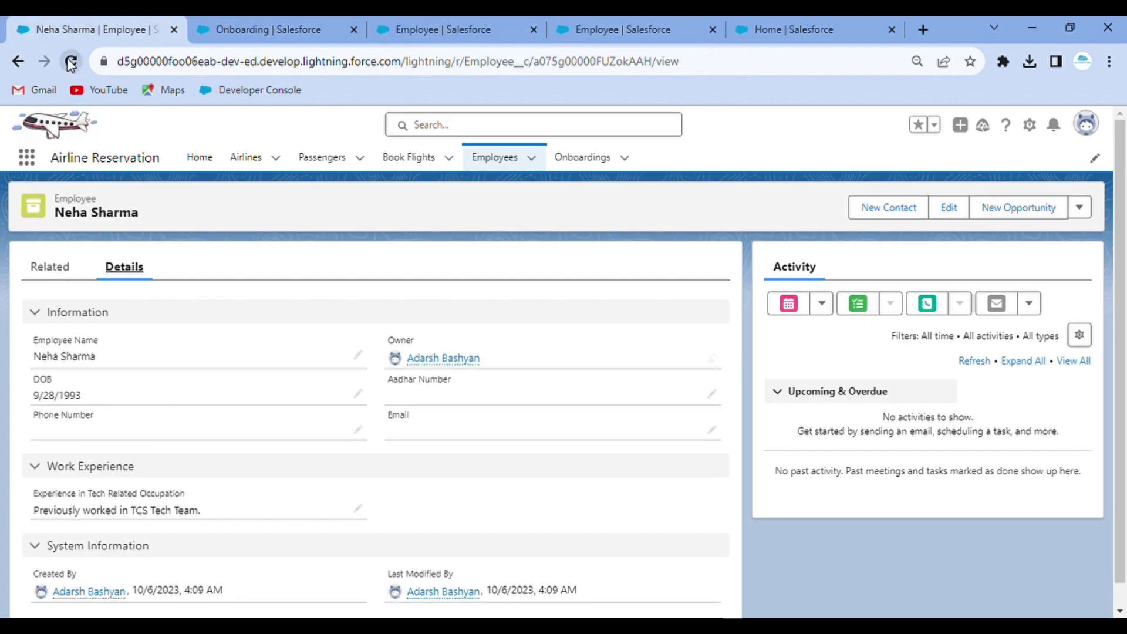
pyautogui.click(71, 62)
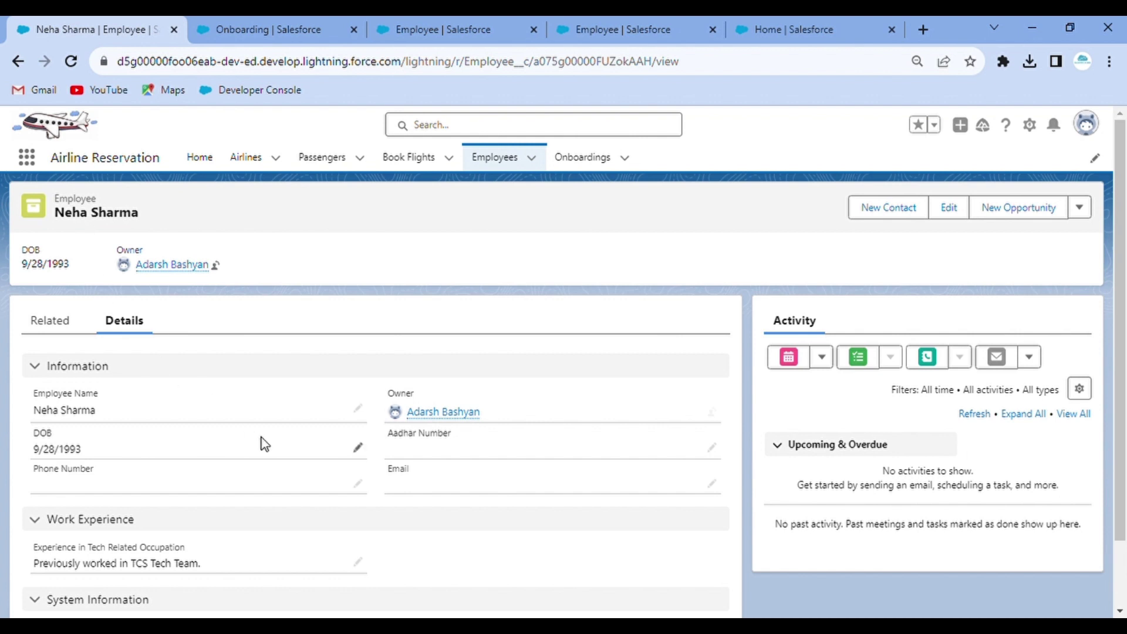
pyautogui.scroll(-2, 259, 442)
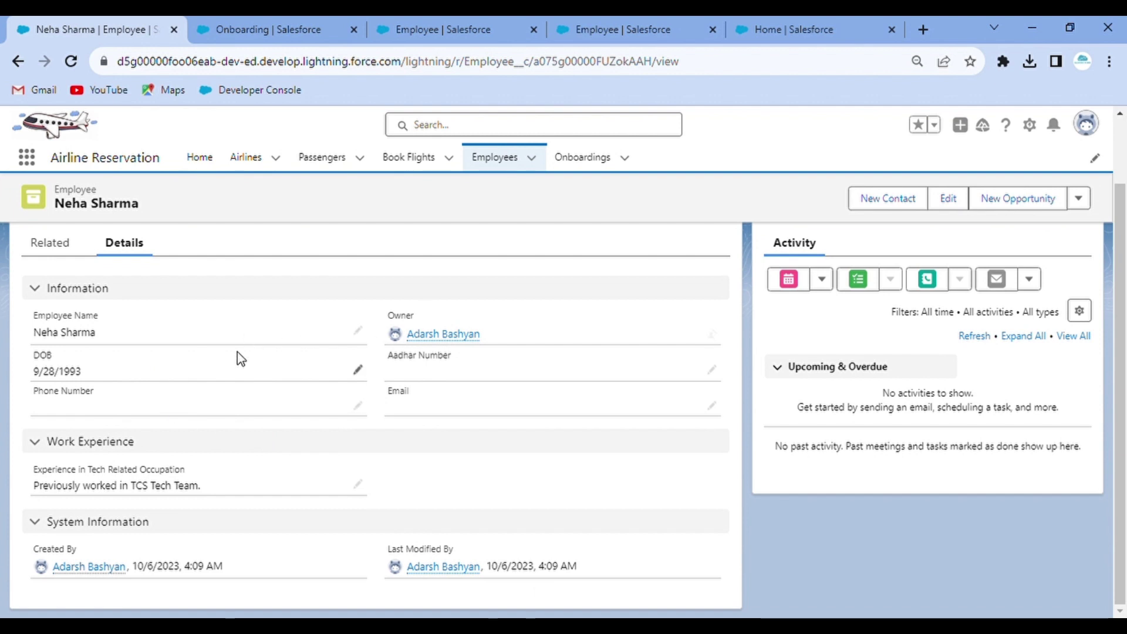
pyautogui.scroll(2, 241, 358)
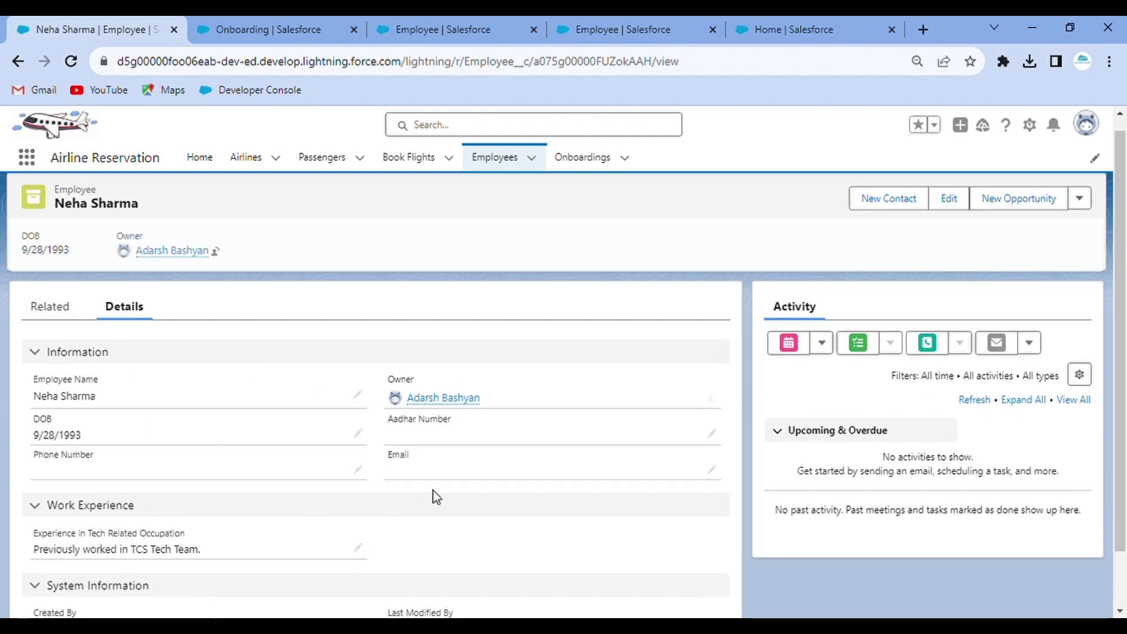
pyautogui.scroll(-2, 308, 371)
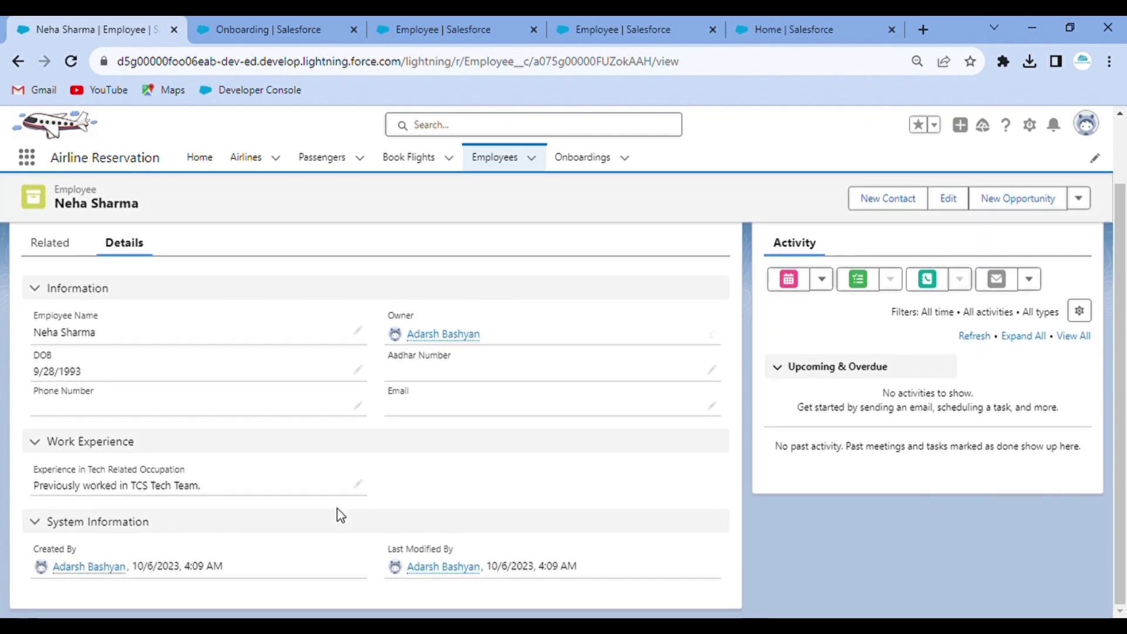
pyautogui.scroll(2, 337, 509)
pyautogui.scroll(-2, 337, 511)
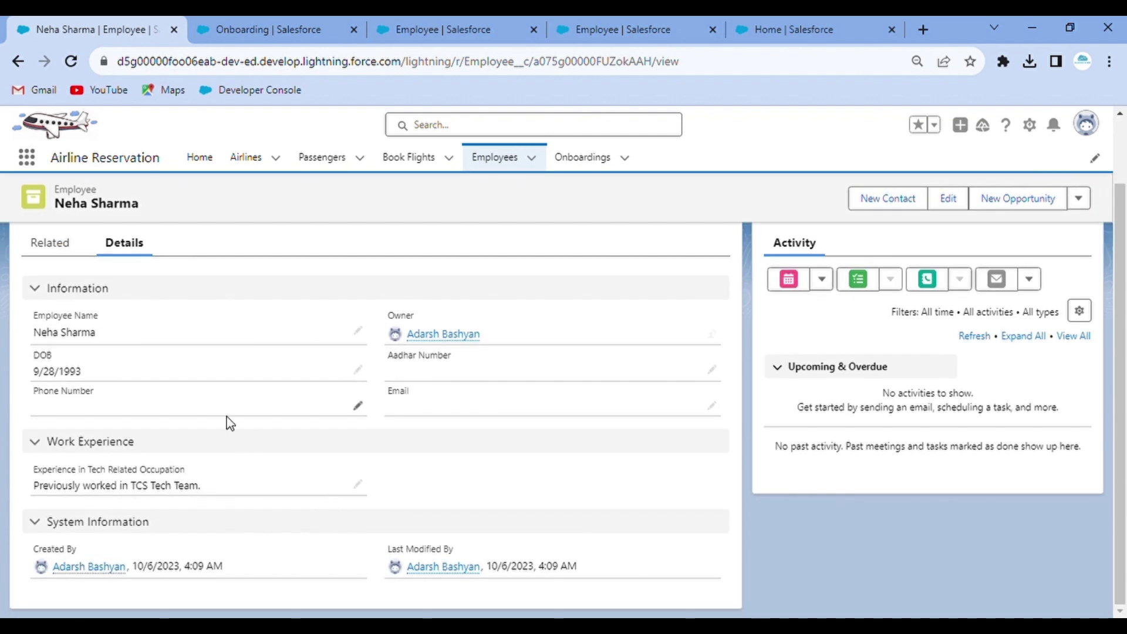
pyautogui.scroll(2, 226, 416)
pyautogui.scroll(-2, 271, 403)
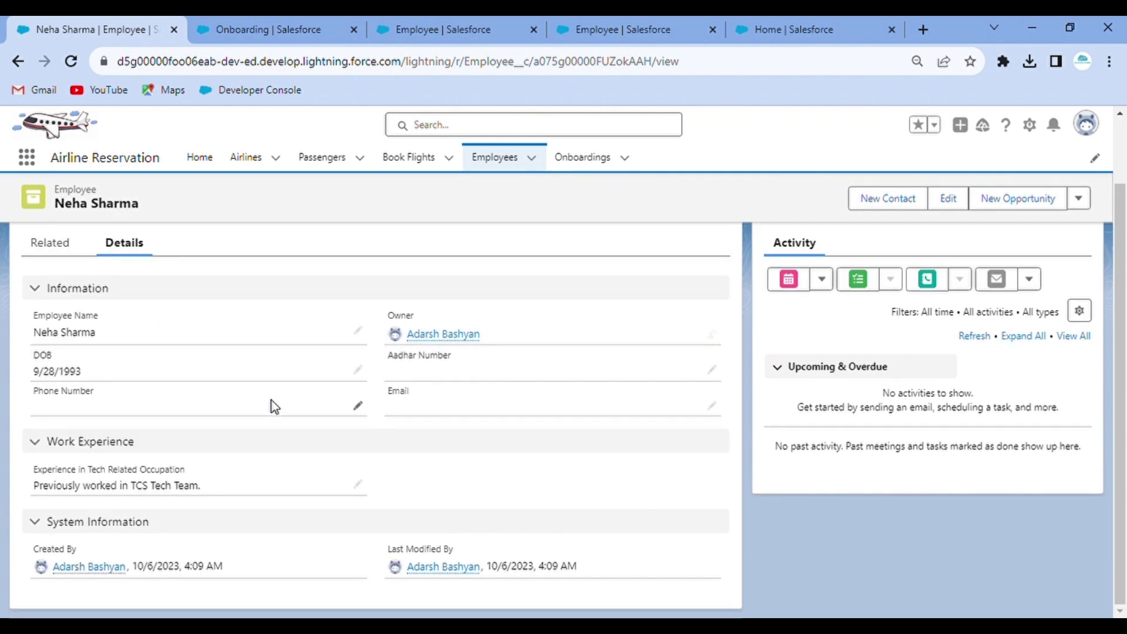
pyautogui.scroll(2, 329, 421)
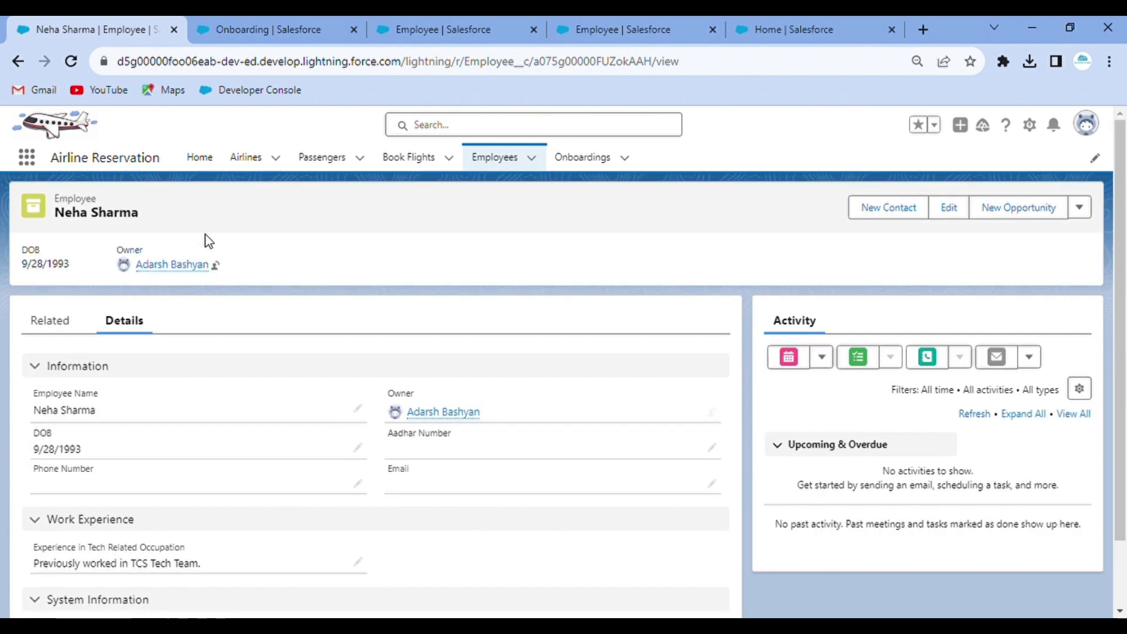
pyautogui.scroll(-2, 259, 453)
pyautogui.scroll(2, 264, 458)
pyautogui.scroll(-2, 276, 429)
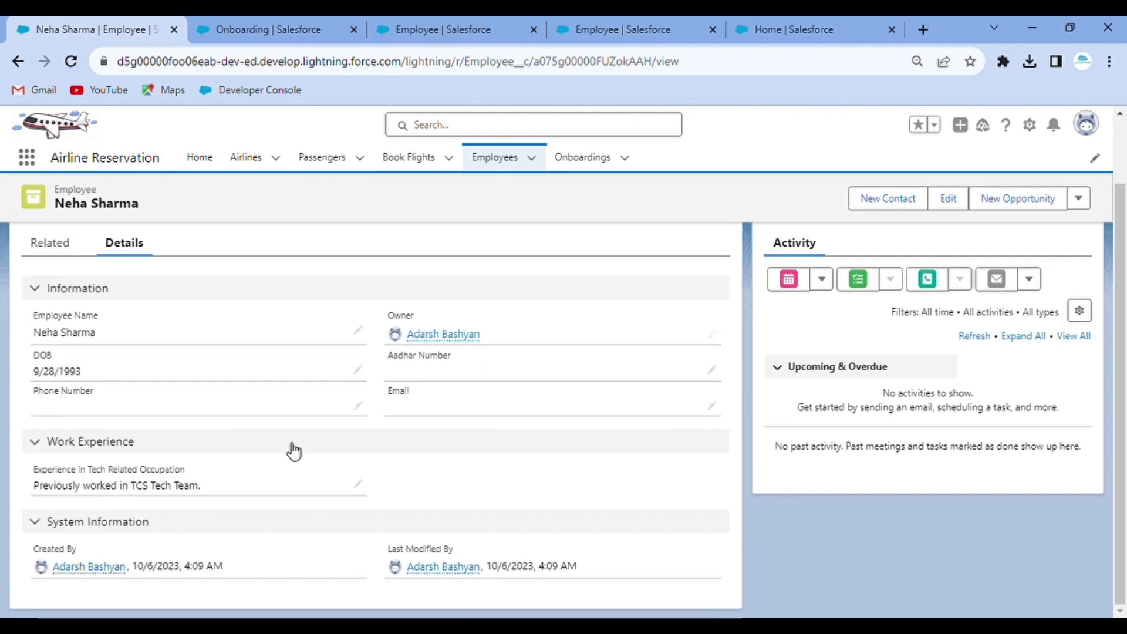
pyautogui.scroll(2, 291, 450)
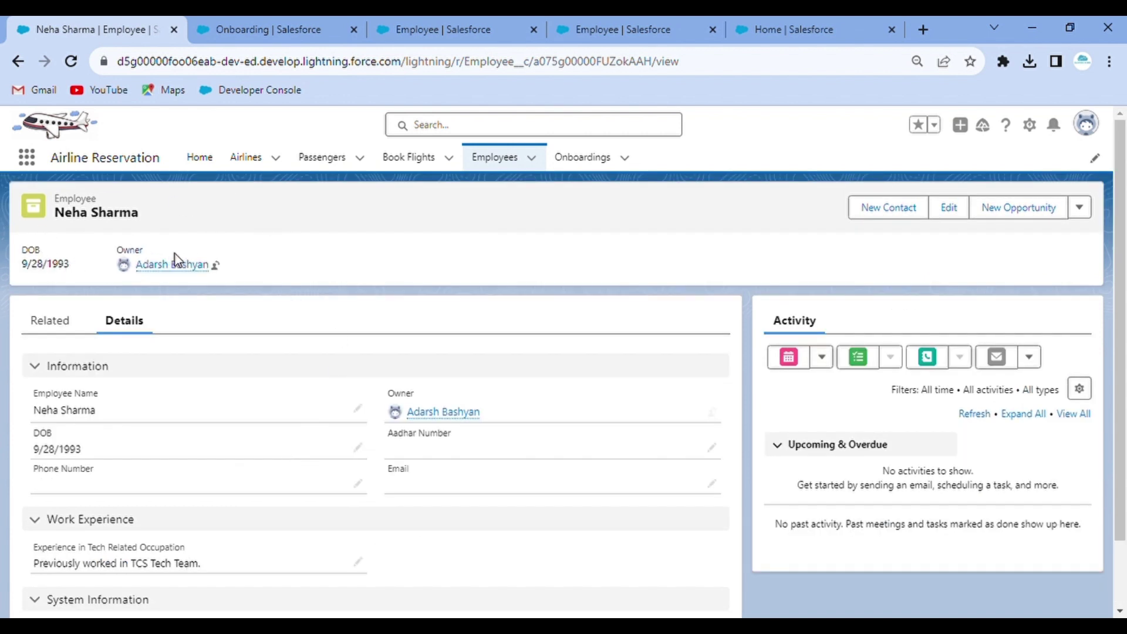
pyautogui.click(499, 162)
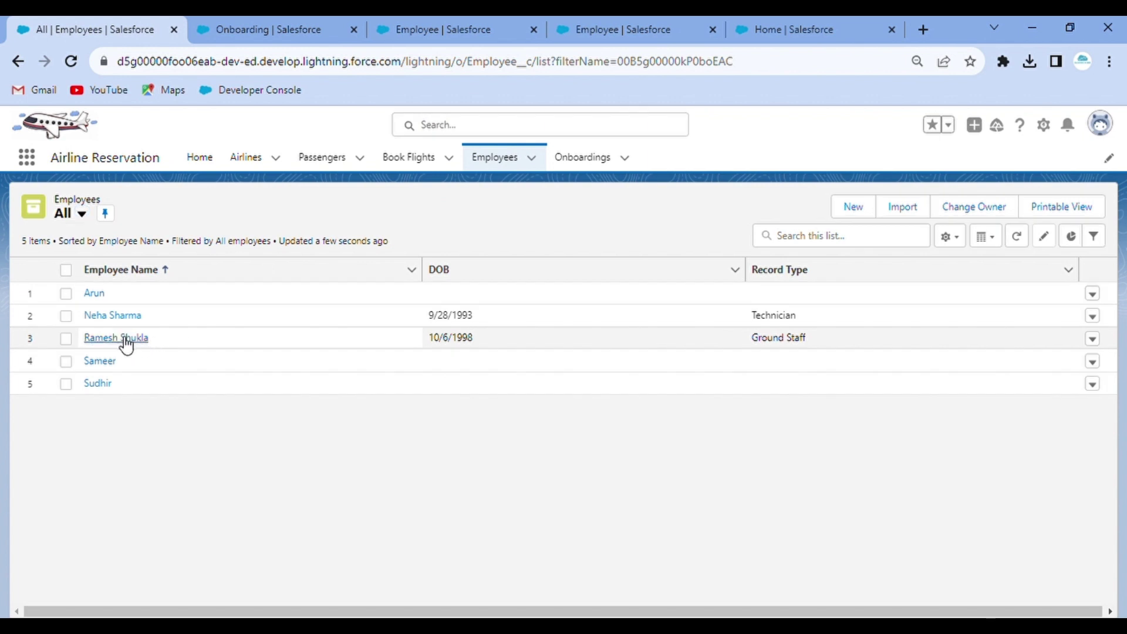
pyautogui.click(120, 338)
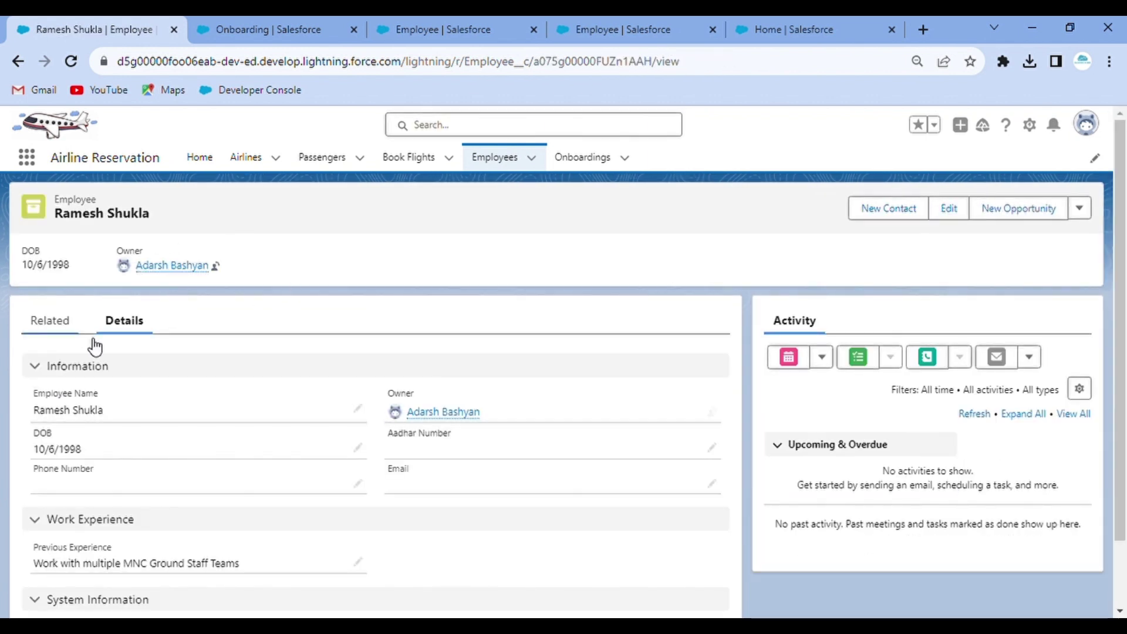
pyautogui.click(501, 163)
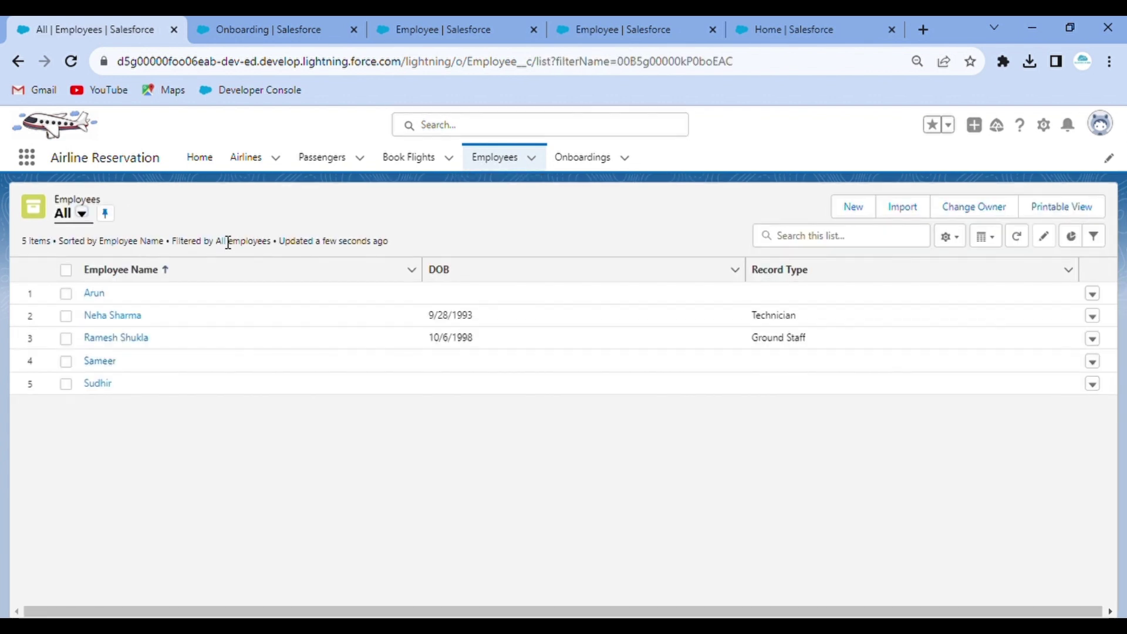